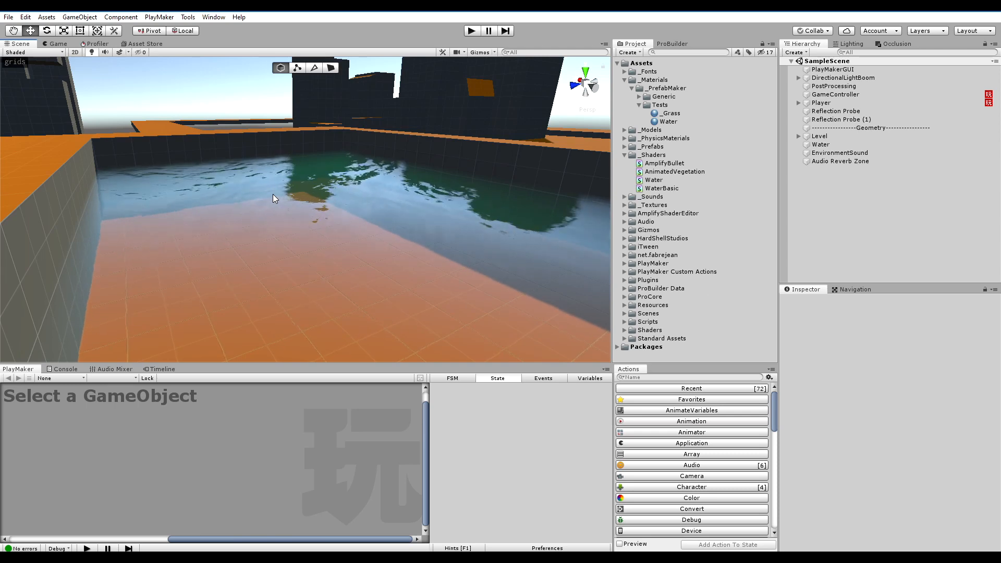
# Examine the pool's water surface, reflections and depth fading in the scene from several viewing angles.
pyautogui.moveTo(279, 194); pyautogui.dragTo(292, 195, button='right')
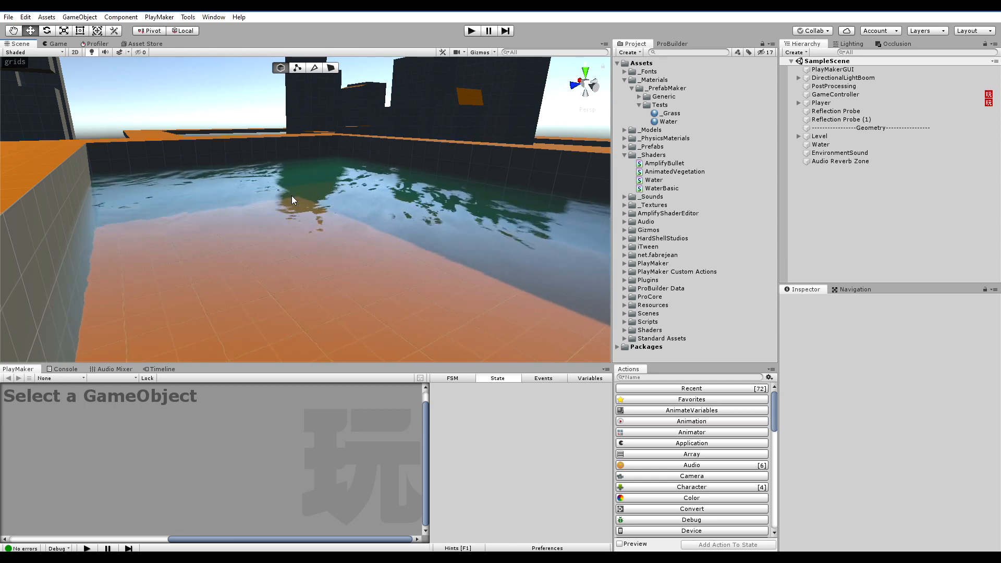
pyautogui.moveTo(306, 268); pyautogui.dragTo(357, 202, button='right')
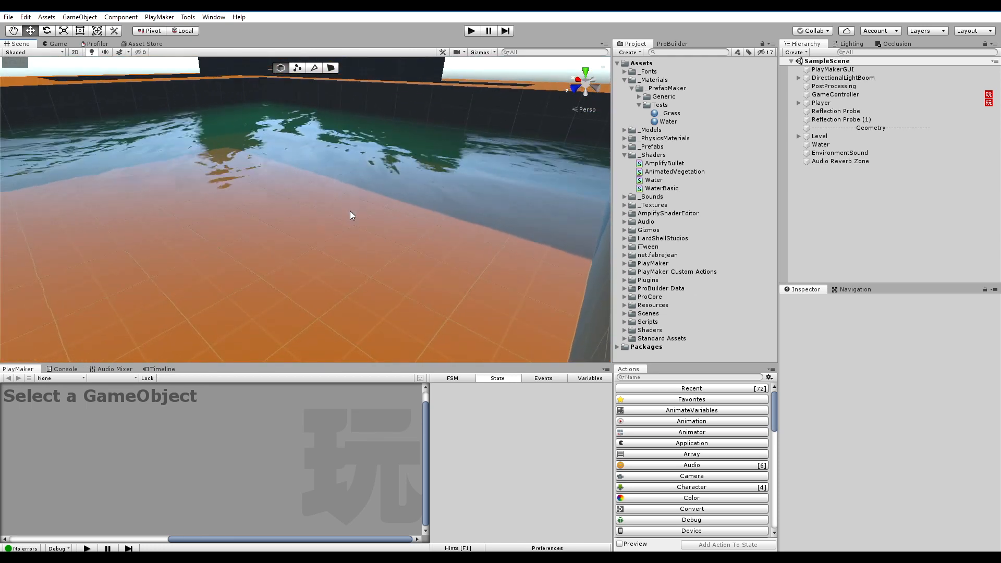
pyautogui.moveTo(350, 213)
pyautogui.mouseDown(button='right')
pyautogui.moveTo(357, 207)
pyautogui.moveTo(295, 201)
pyautogui.moveTo(333, 207)
pyautogui.mouseUp(button='right')
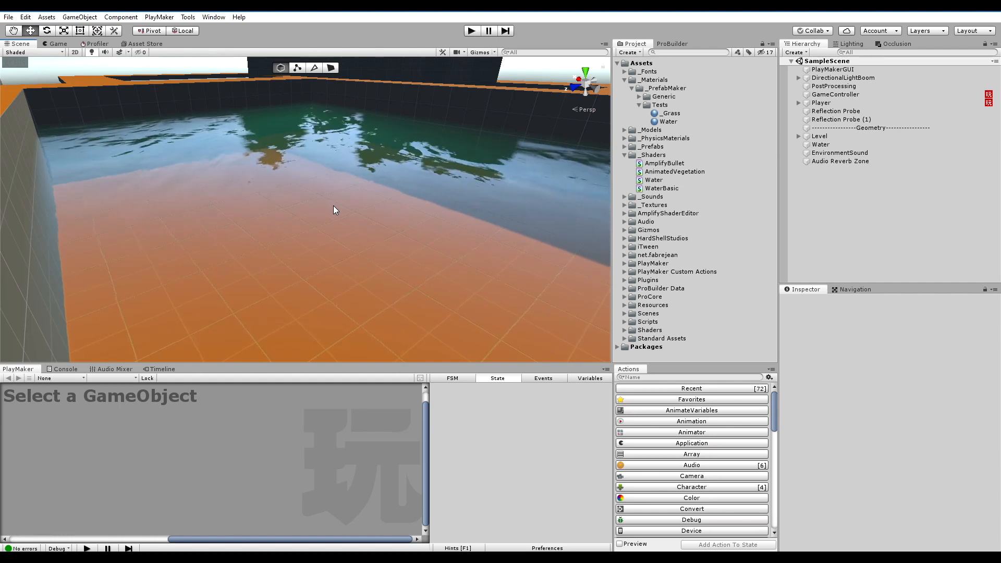
pyautogui.moveTo(327, 232); pyautogui.dragTo(375, 152, button='right')
pyautogui.moveTo(375, 151); pyautogui.dragTo(327, 142, button='middle')
pyautogui.moveTo(326, 142); pyautogui.dragTo(280, 242, button='right')
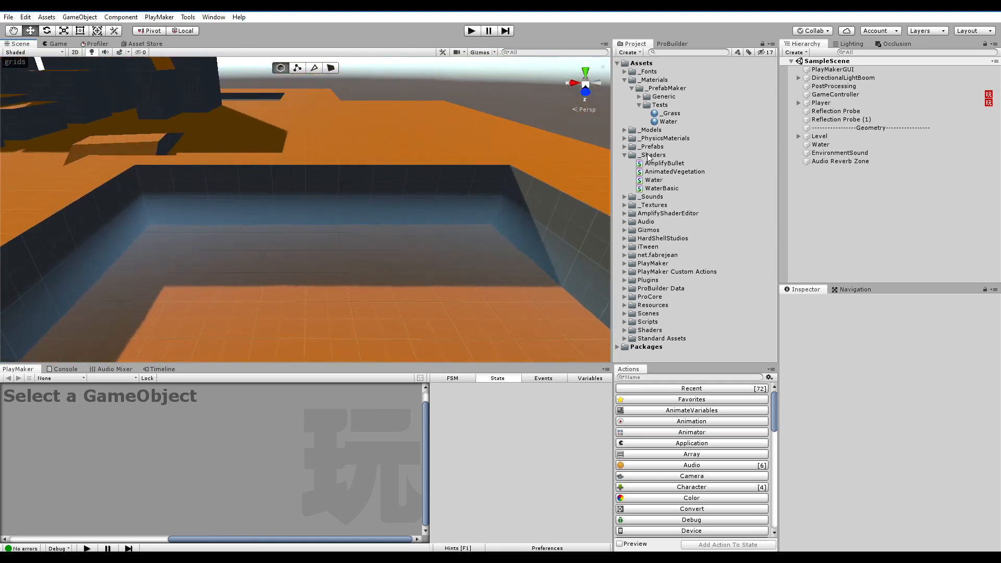
# Lower the Water material's Depth Fade Distance to about 0.98 and inspect the pool from different angles.
pyautogui.click(669, 122)
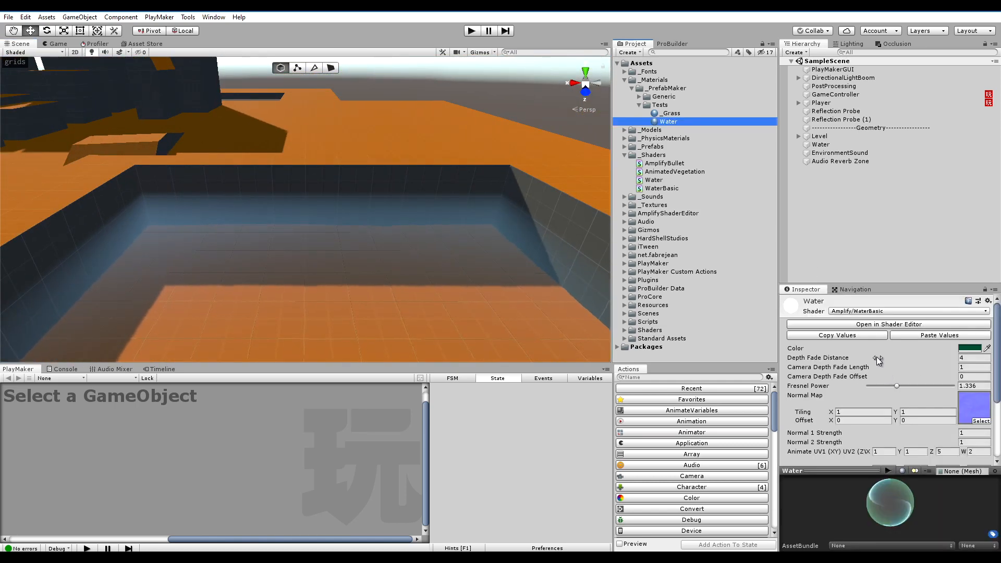
pyautogui.moveTo(875, 357); pyautogui.dragTo(826, 358)
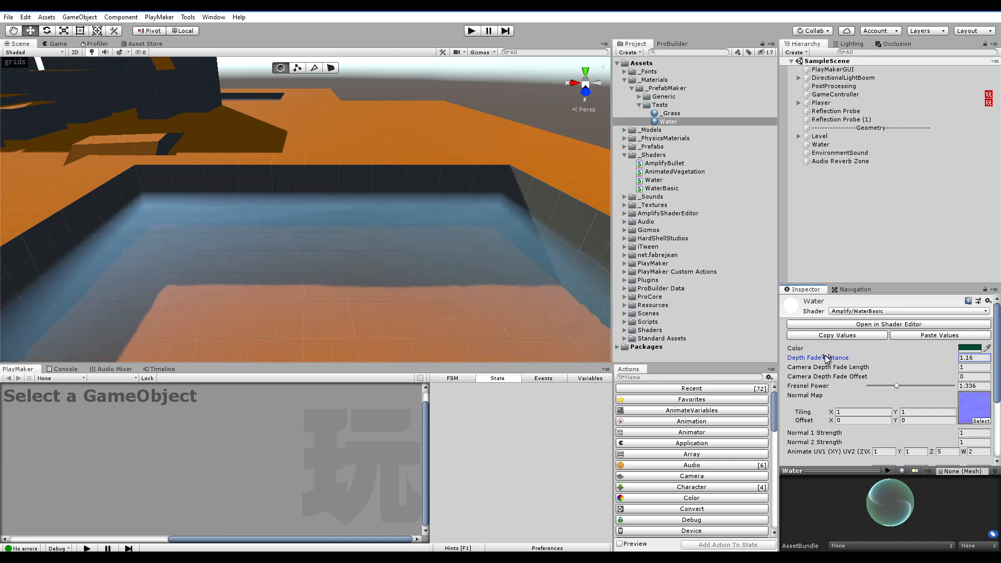
pyautogui.keyDown('alt'); pyautogui.moveTo(443, 290); pyautogui.dragTo(255, 259); pyautogui.keyUp('alt')
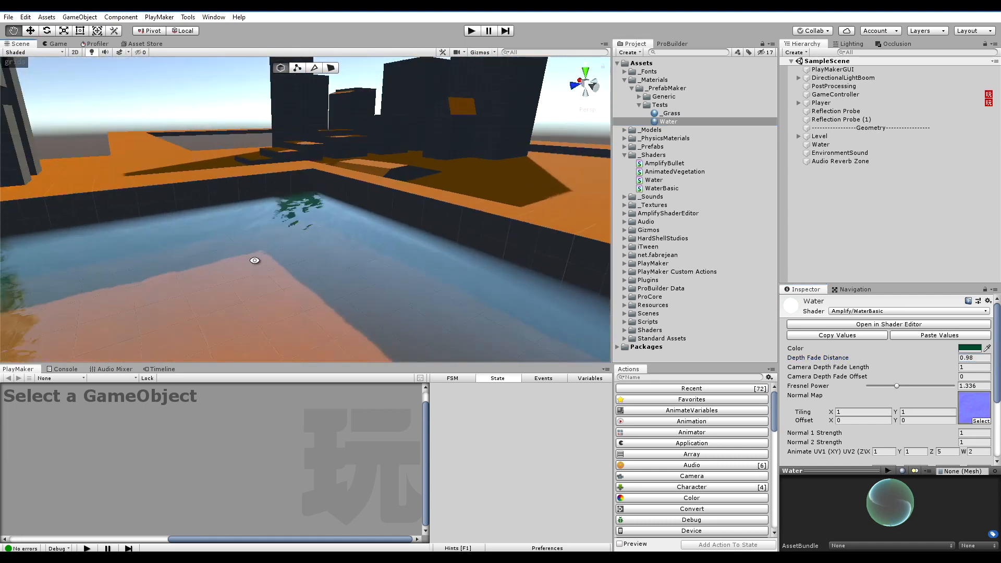
pyautogui.moveTo(7, 65)
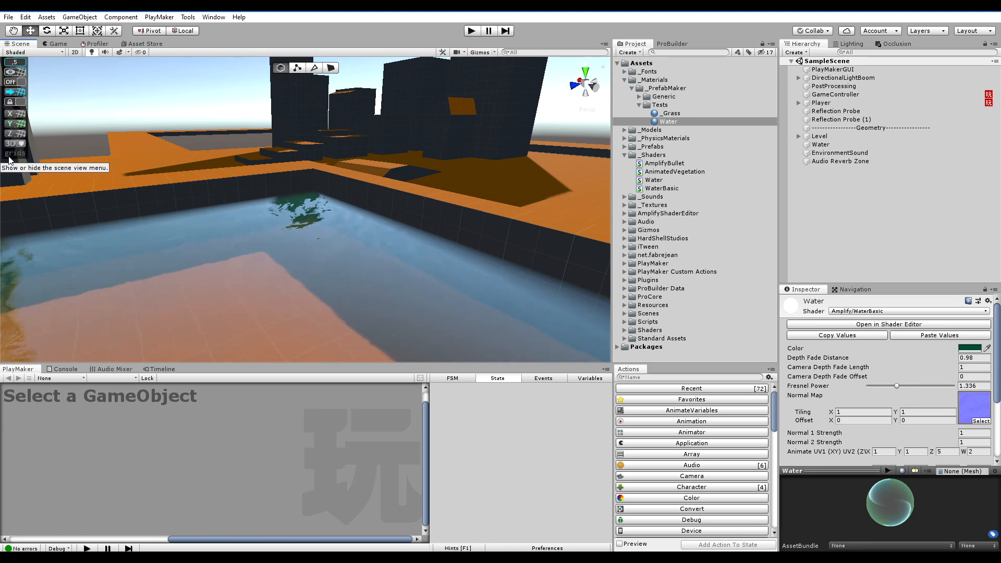
pyautogui.keyDown('alt'); pyautogui.moveTo(157, 234); pyautogui.dragTo(246, 230); pyautogui.keyUp('alt')
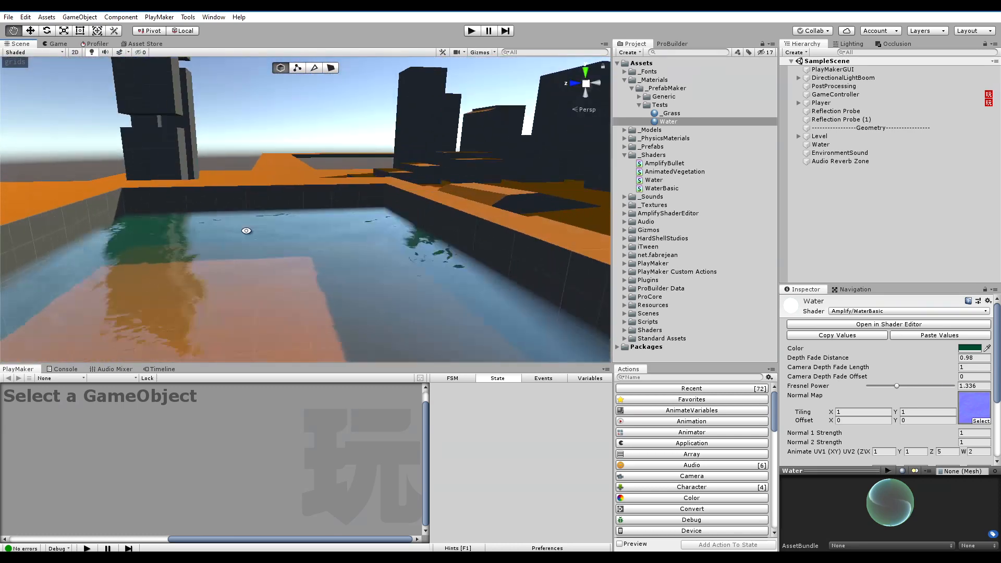
# Set the Water material's Depth Fade Distance to 4 and check the effect on the pool.
pyautogui.click(846, 360)
pyautogui.moveTo(846, 359); pyautogui.dragTo(888, 358)
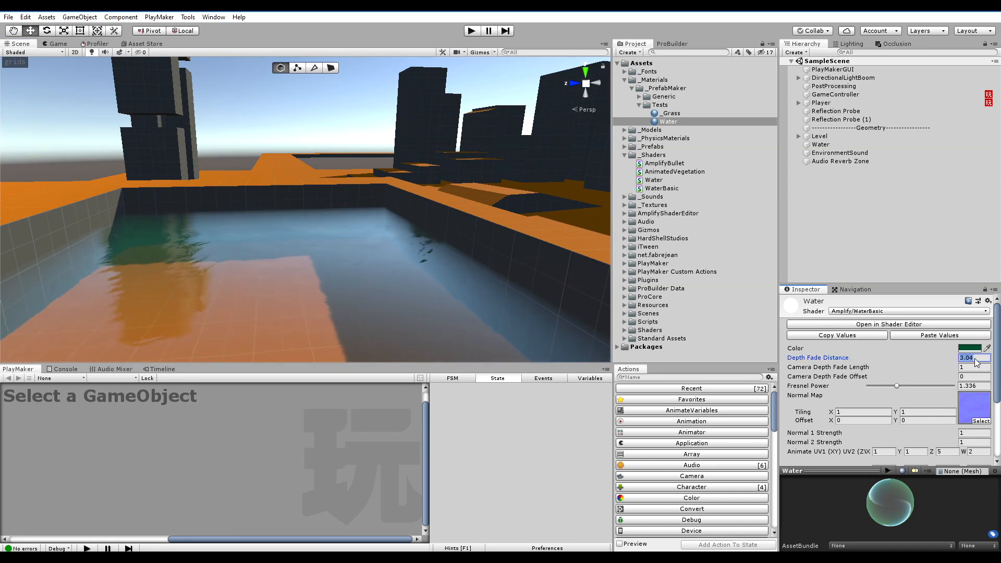
pyautogui.moveTo(981, 357); pyautogui.dragTo(936, 358)
pyautogui.write('4')
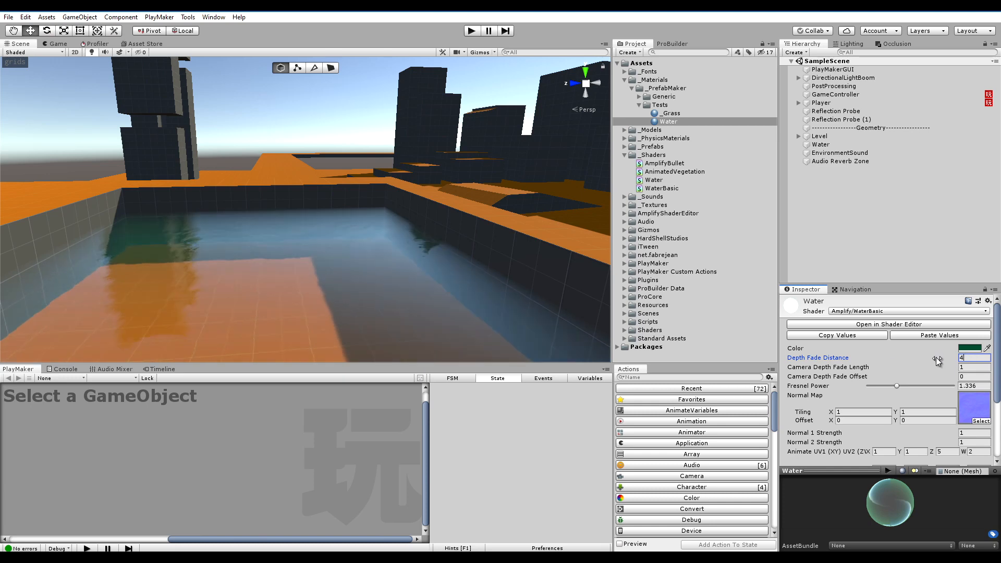
pyautogui.moveTo(276, 275); pyautogui.dragTo(290, 257, button='middle')
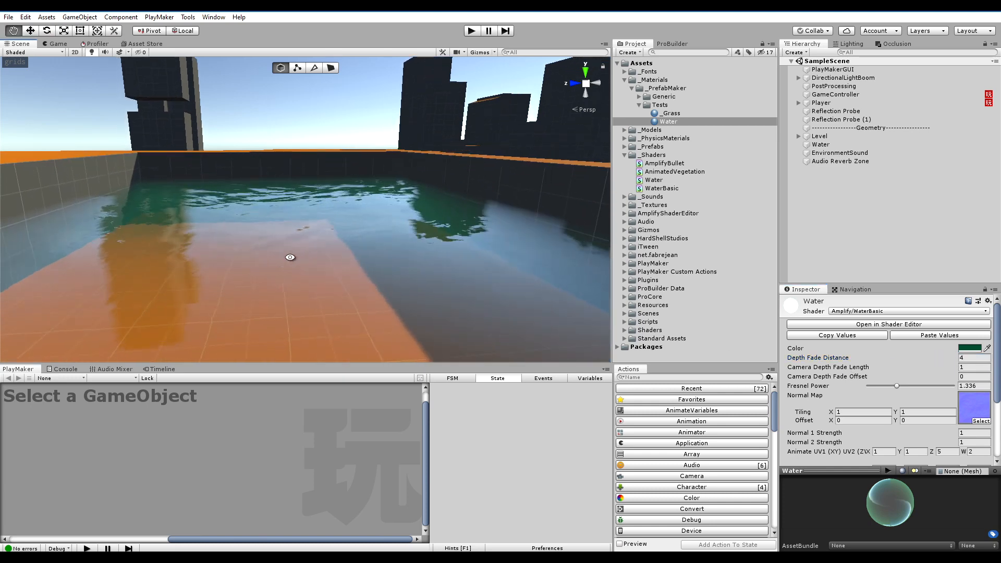
pyautogui.keyDown('alt'); pyautogui.moveTo(289, 257); pyautogui.dragTo(410, 264); pyautogui.keyUp('alt')
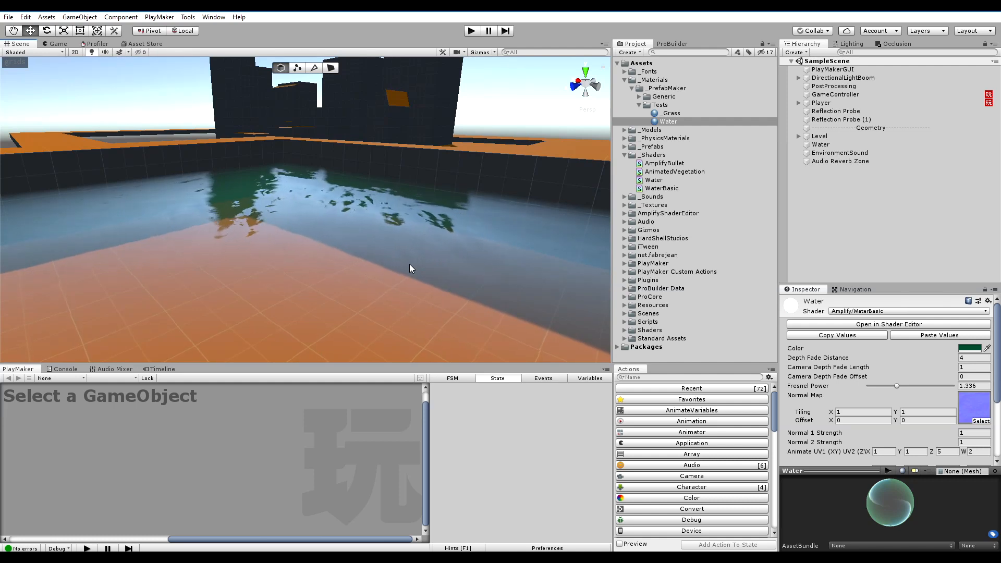
# Deselect the material and open an empty Amplify Shader Editor canvas.
pyautogui.click(833, 218)
pyautogui.click(205, 17)
pyautogui.moveTo(271, 57)
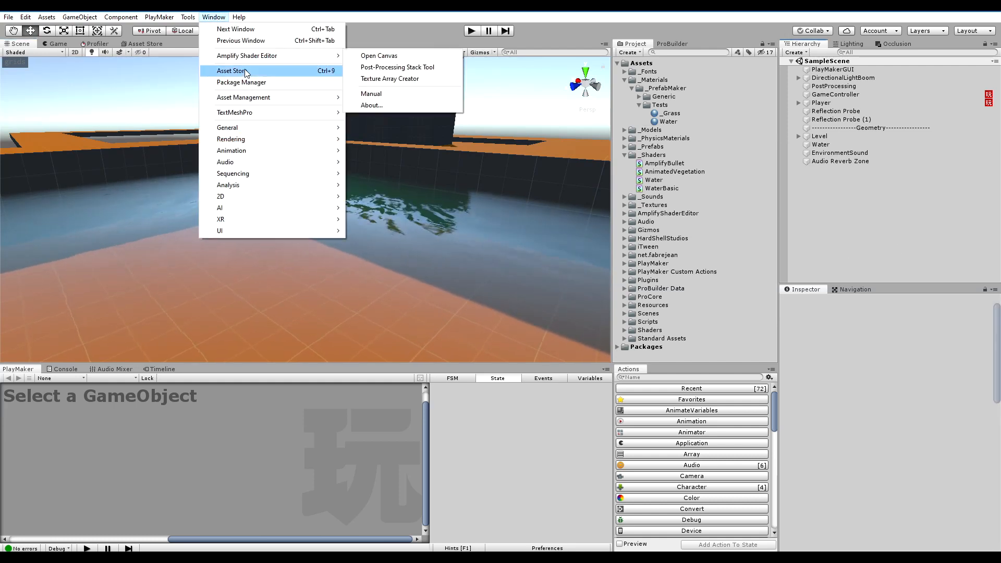
pyautogui.click(383, 57)
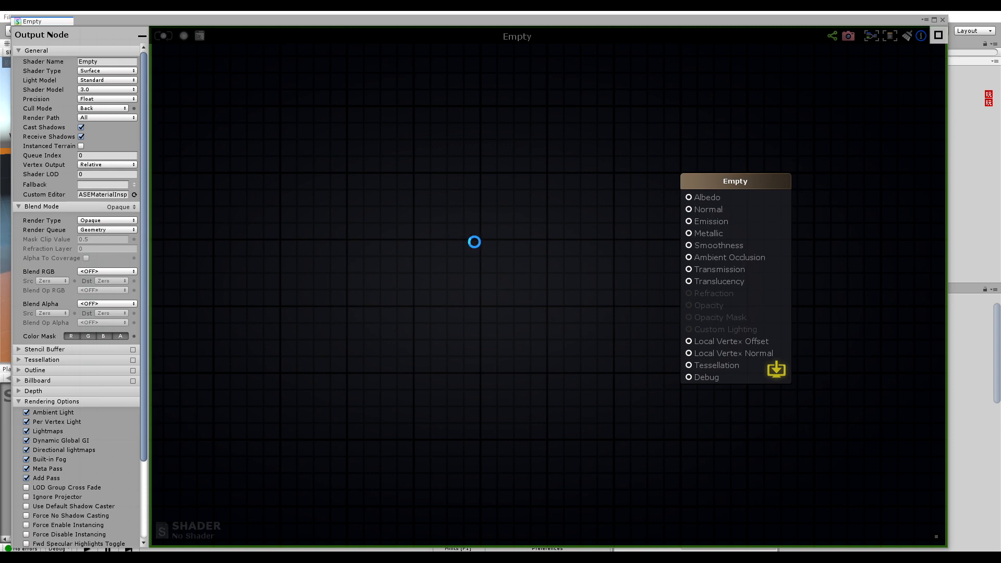
pyautogui.moveTo(583, 292); pyautogui.dragTo(522, 259, button='middle')
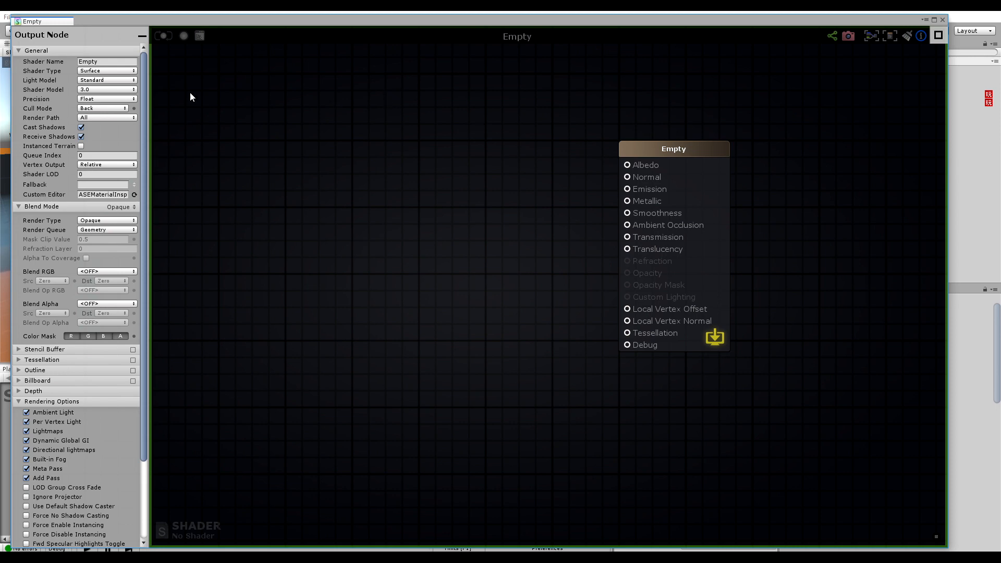
# Add a Grab Screen Color node to the empty area beside the output node.
pyautogui.rightClick(315, 173)
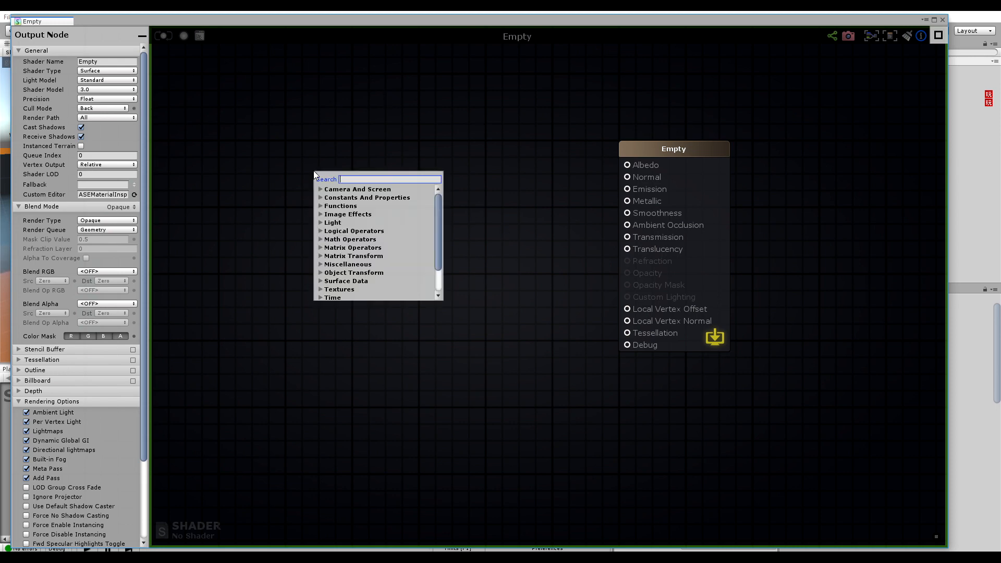
pyautogui.write('screen cop')
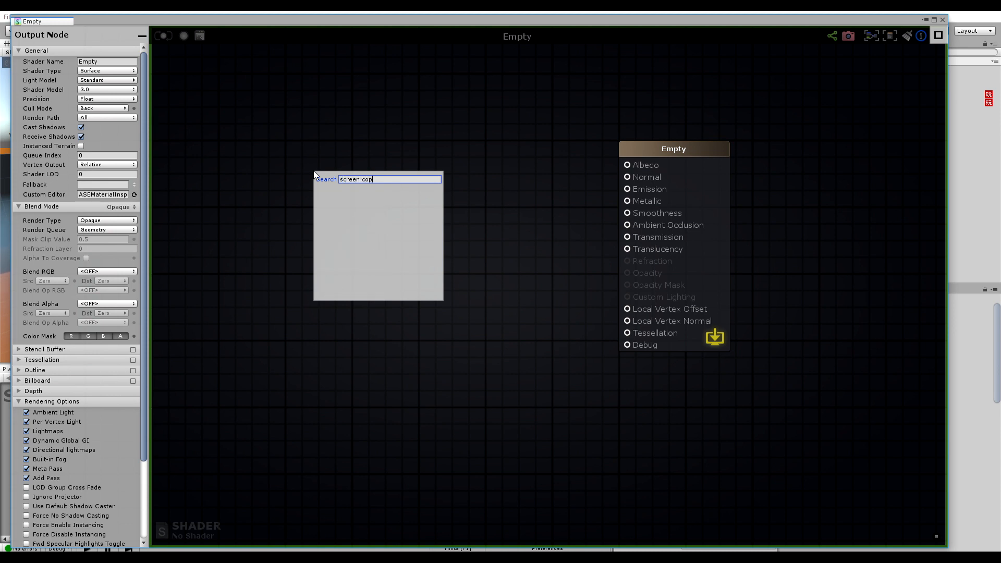
pyautogui.press('BackSpace')
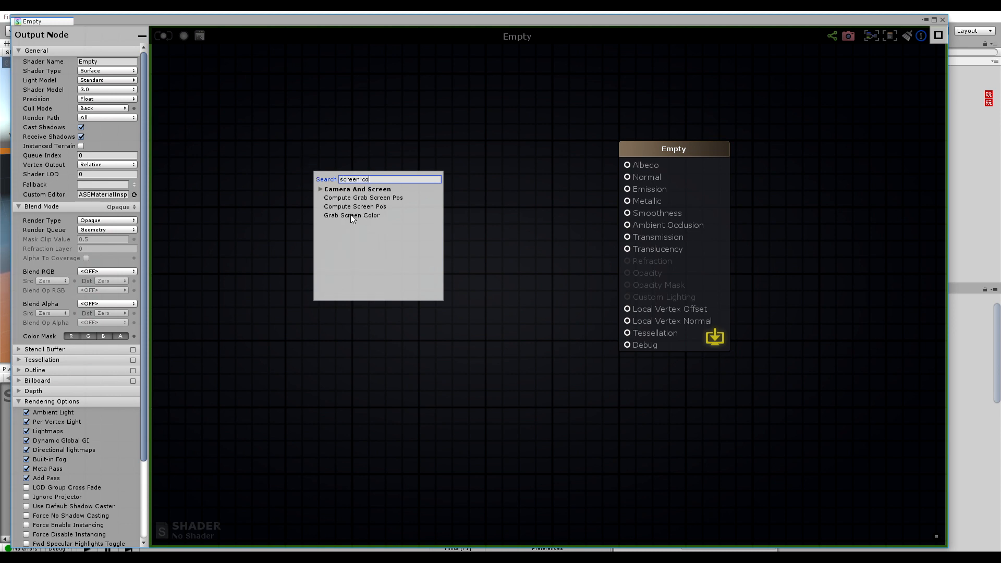
pyautogui.click(351, 215)
pyautogui.moveTo(351, 188); pyautogui.dragTo(371, 171)
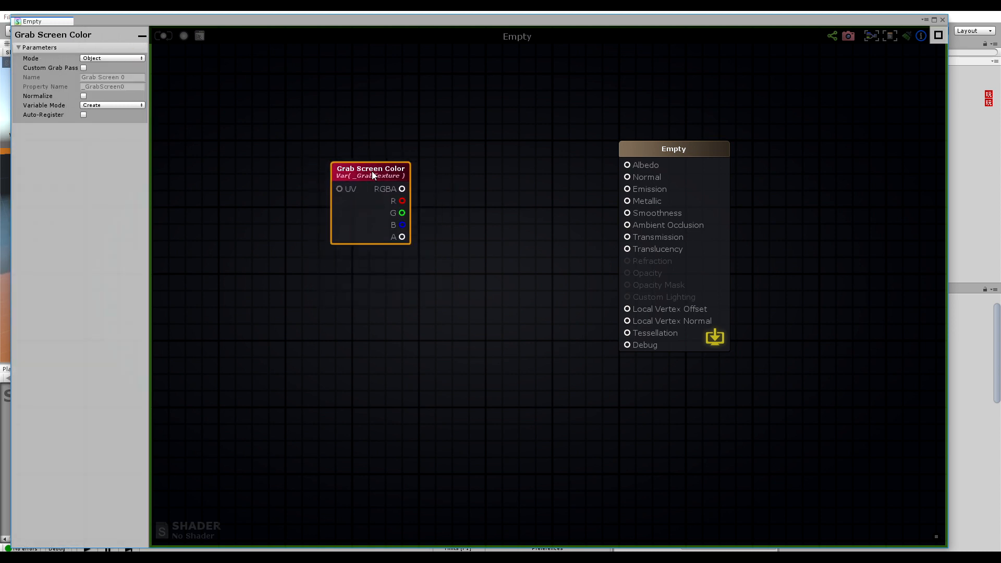
pyautogui.click(352, 102)
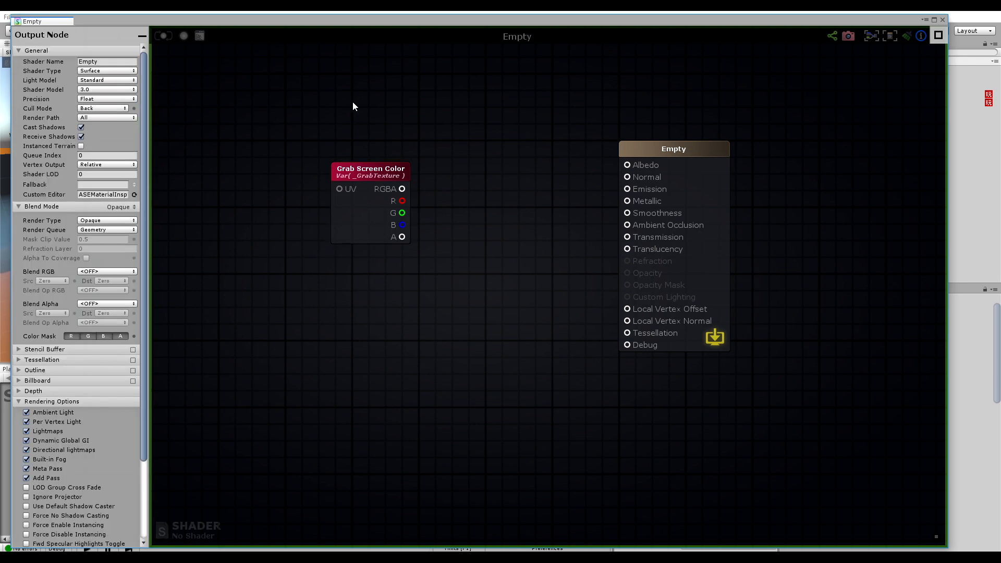
# Set the output node's light model to Custom Lighting and disable both Cast Shadows and Receive Shadows.
pyautogui.click(96, 79)
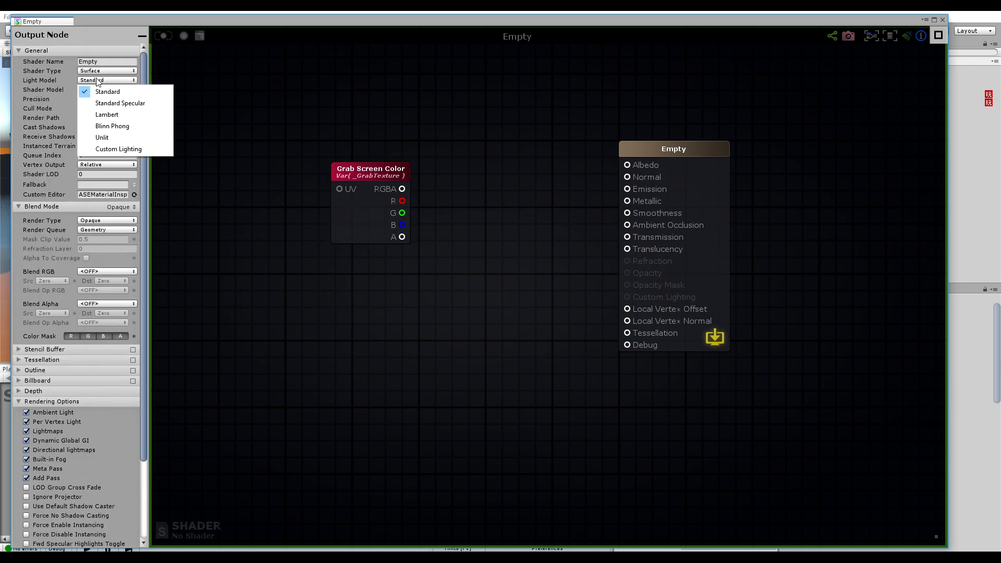
pyautogui.click(115, 149)
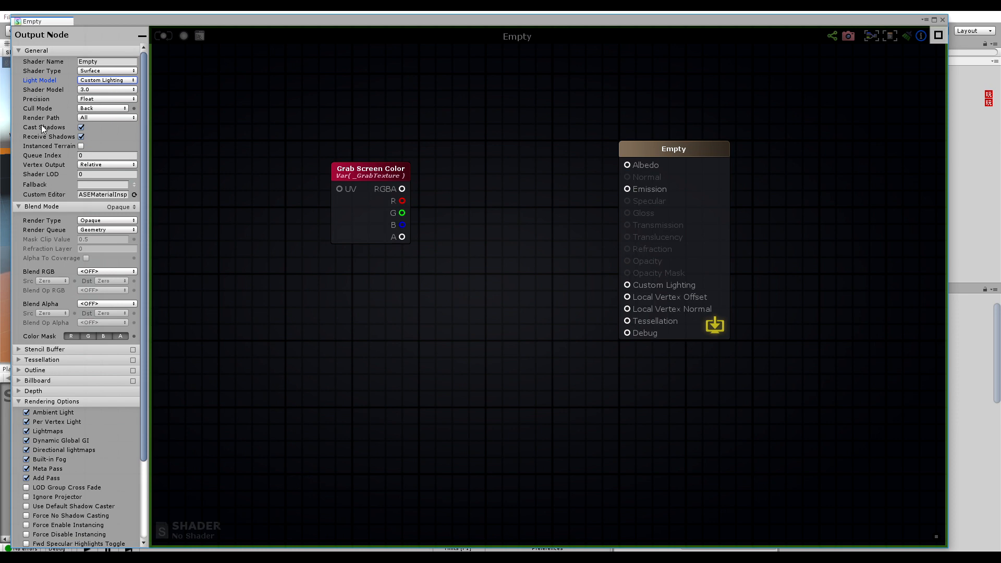
pyautogui.click(81, 127)
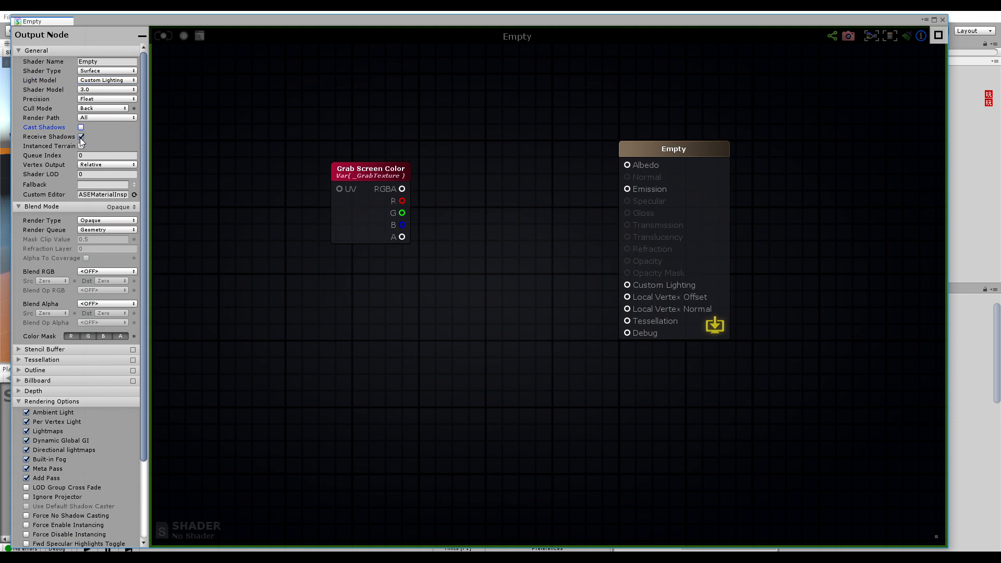
pyautogui.click(80, 138)
# Set the output node's Cull Mode to Off and both its Render Type and Render Queue to Transparent.
pyautogui.click(94, 108)
pyautogui.click(103, 148)
pyautogui.click(90, 221)
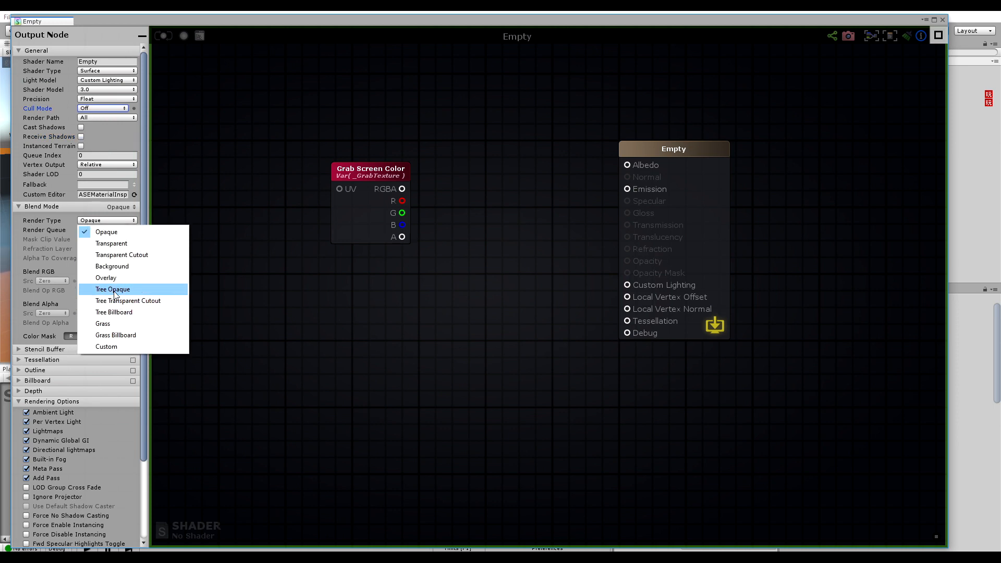
pyautogui.click(111, 244)
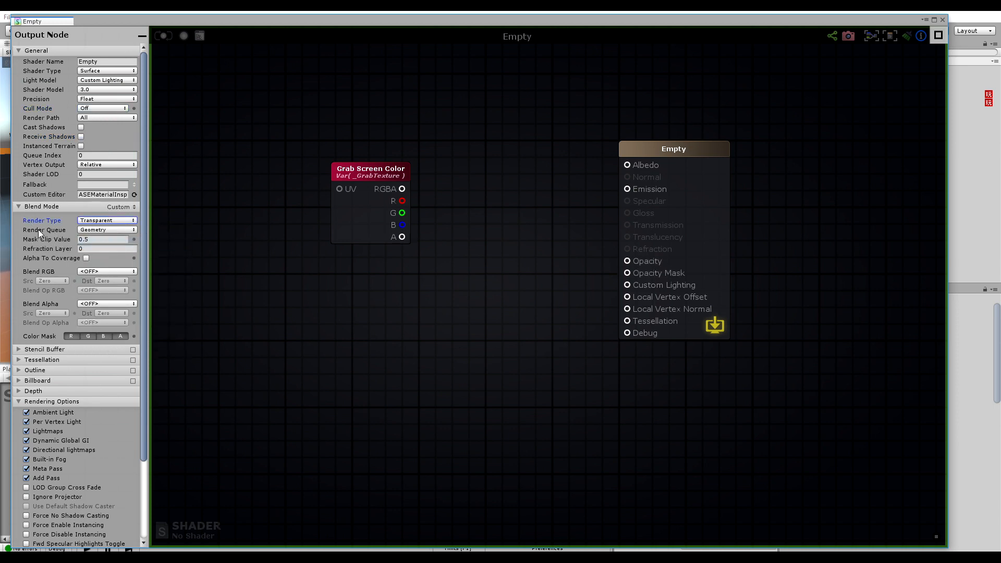
pyautogui.click(107, 229)
pyautogui.click(134, 276)
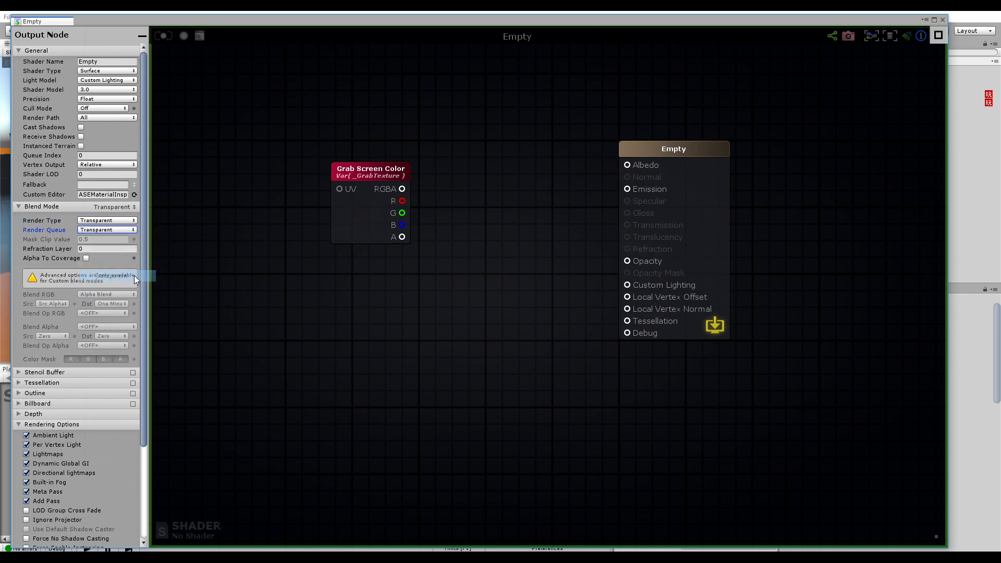
# Connect the Grab Screen Color node's RGBA output to the Custom Lighting input and move the two nodes closer together.
pyautogui.moveTo(362, 174); pyautogui.dragTo(384, 167)
pyautogui.click(268, 257)
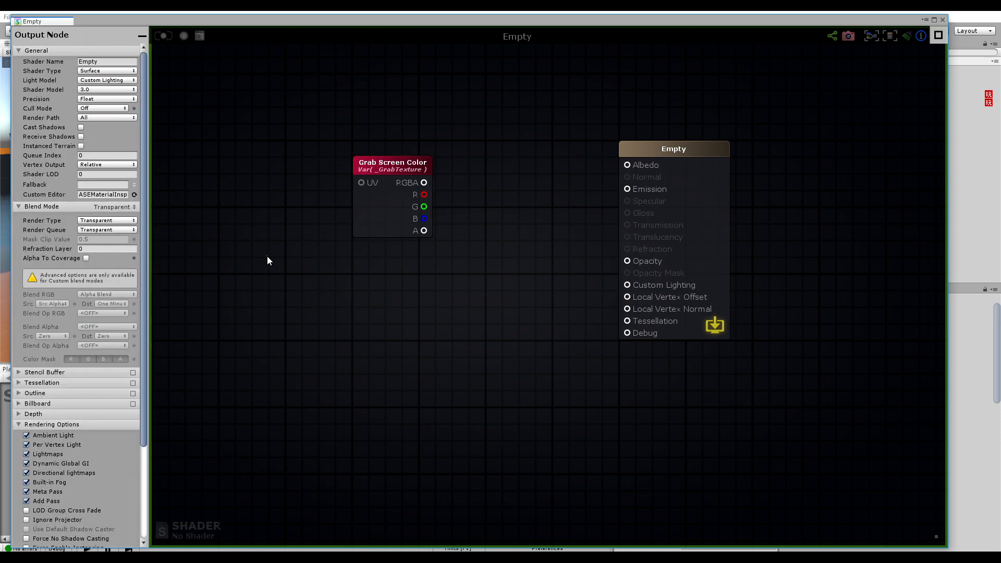
pyautogui.moveTo(386, 168); pyautogui.dragTo(345, 172)
pyautogui.moveTo(273, 193); pyautogui.dragTo(338, 223, button='middle')
pyautogui.moveTo(428, 204); pyautogui.dragTo(489, 251)
pyautogui.moveTo(606, 293); pyautogui.dragTo(693, 314)
pyautogui.moveTo(389, 199); pyautogui.dragTo(456, 239)
pyautogui.click(357, 195)
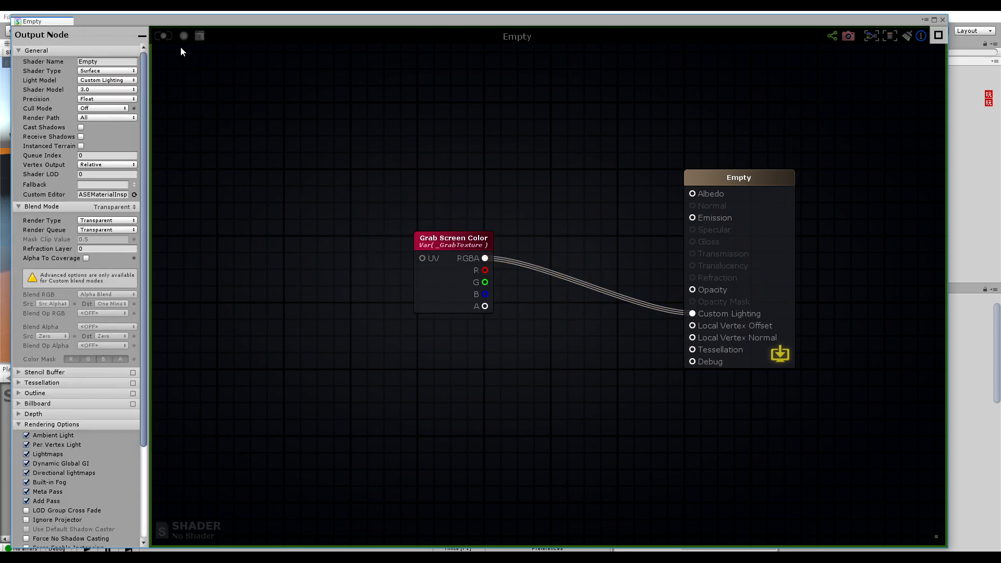
pyautogui.moveTo(700, 181); pyautogui.dragTo(584, 167)
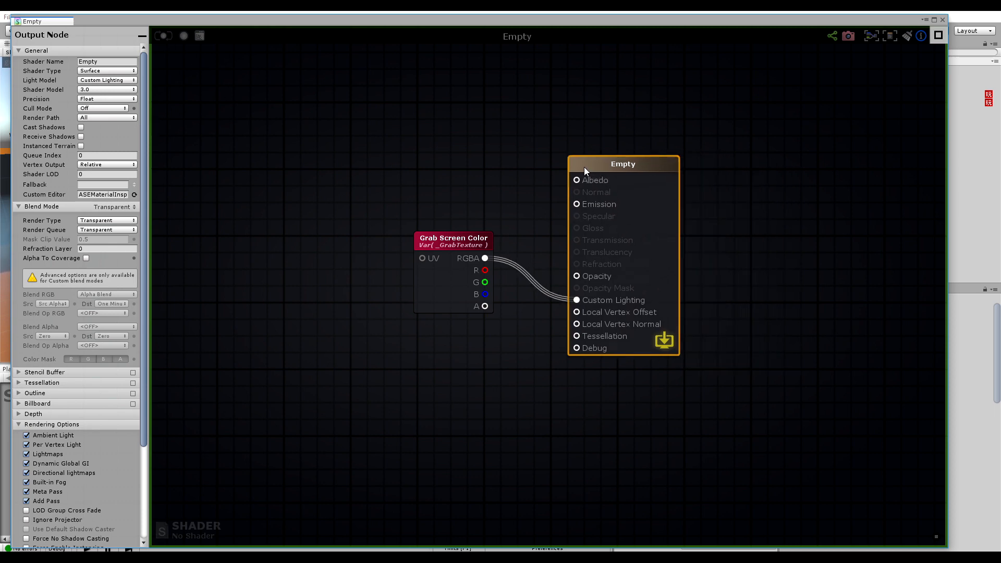
# Save the shader as Water.shader in the _Shaders folder, replacing the existing file.
pyautogui.click(162, 36)
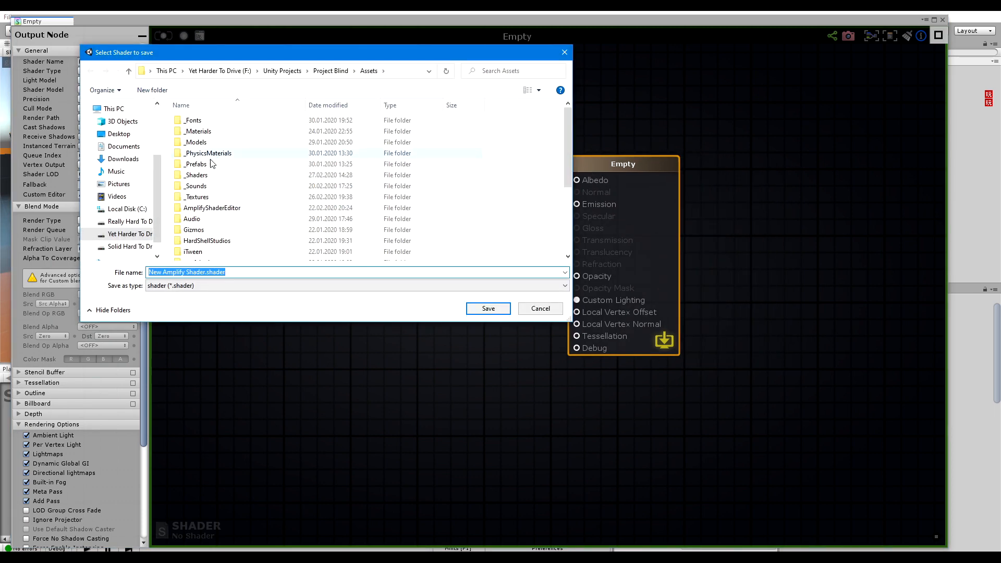
pyautogui.doubleClick(203, 176)
pyautogui.doubleClick(196, 143)
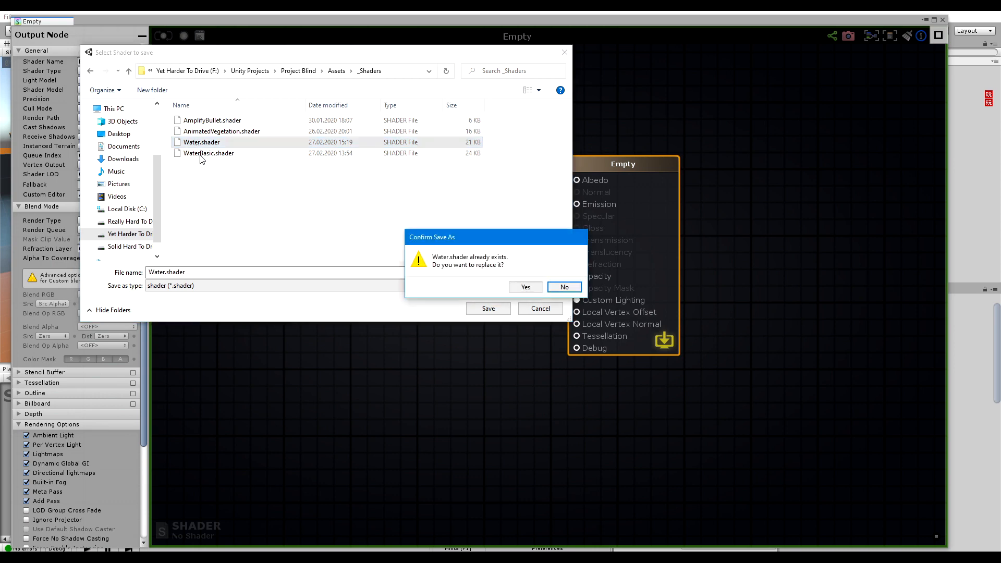
pyautogui.click(522, 288)
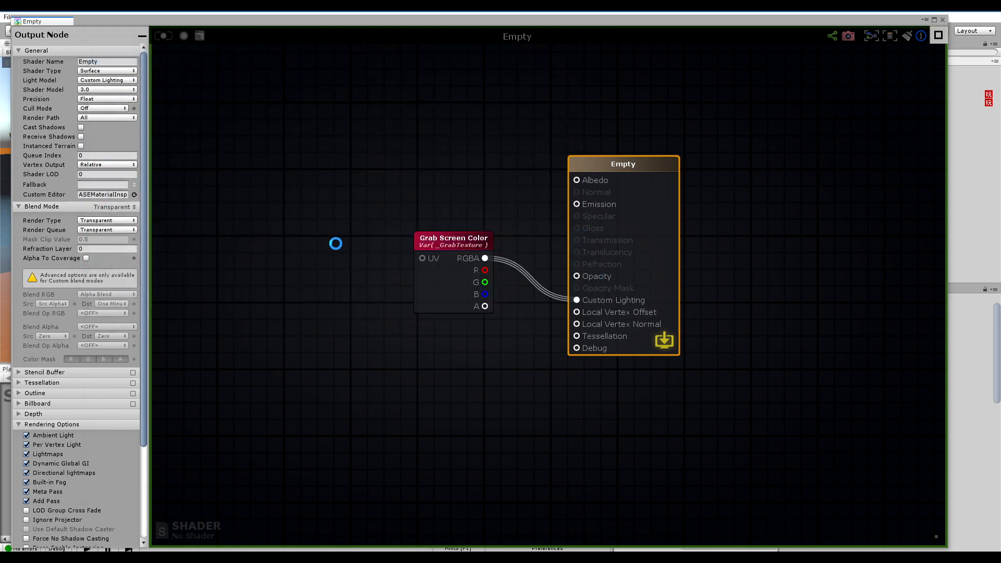
# Move the Grab Screen Color node farther from the output node to leave space between them.
pyautogui.moveTo(459, 242); pyautogui.dragTo(384, 267)
pyautogui.moveTo(370, 231); pyautogui.dragTo(571, 234, button='middle')
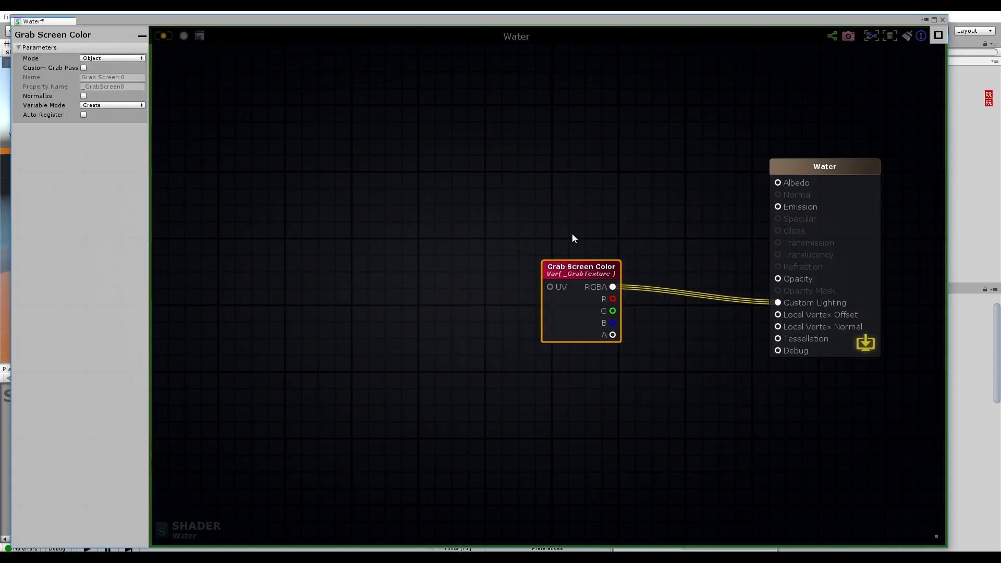
pyautogui.moveTo(562, 269); pyautogui.dragTo(439, 261)
pyautogui.click(483, 95)
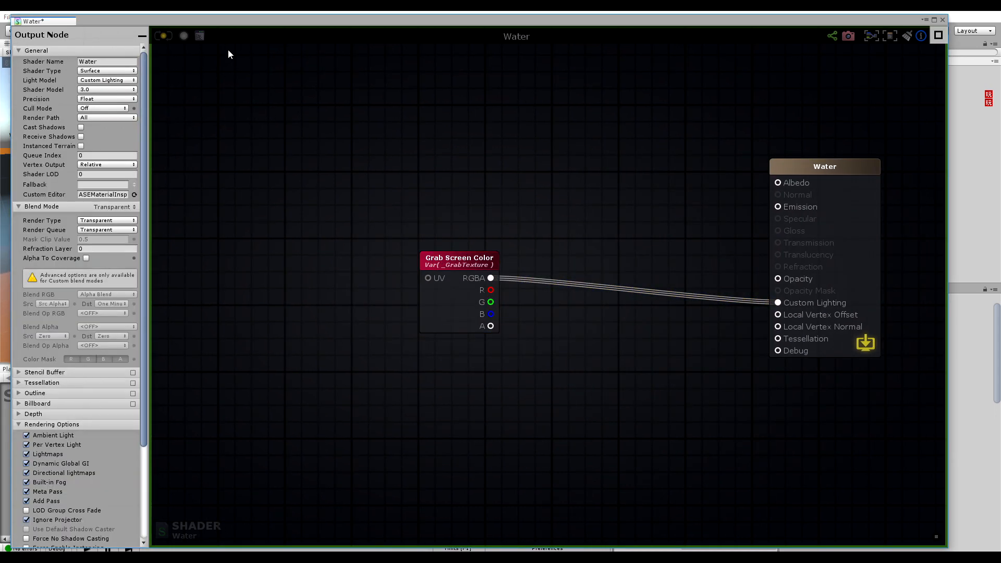
# Create a new material named Water Test in the Tests materials folder.
pyautogui.moveTo(423, 25); pyautogui.dragTo(437, 415)
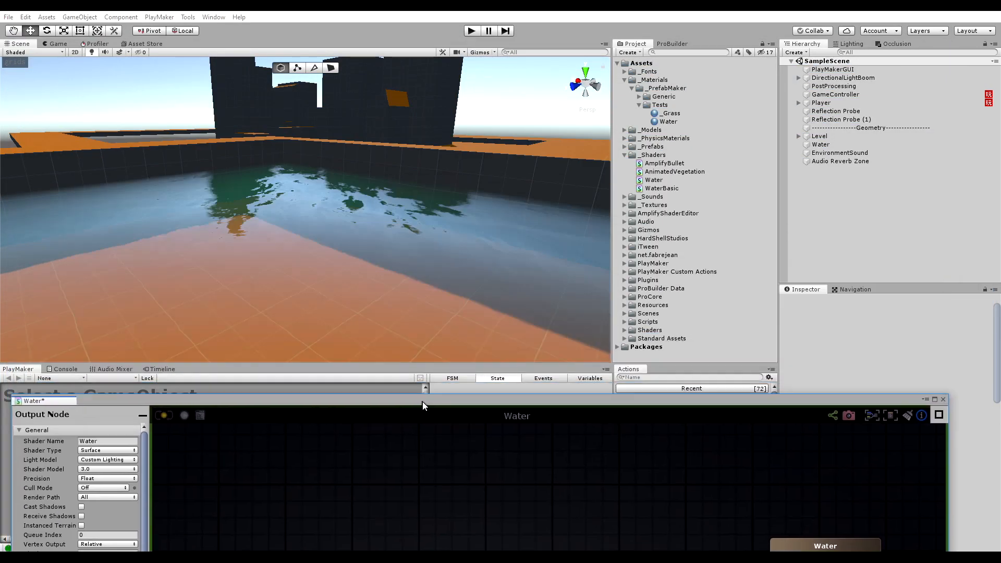
pyautogui.rightClick(665, 104)
pyautogui.moveTo(693, 110)
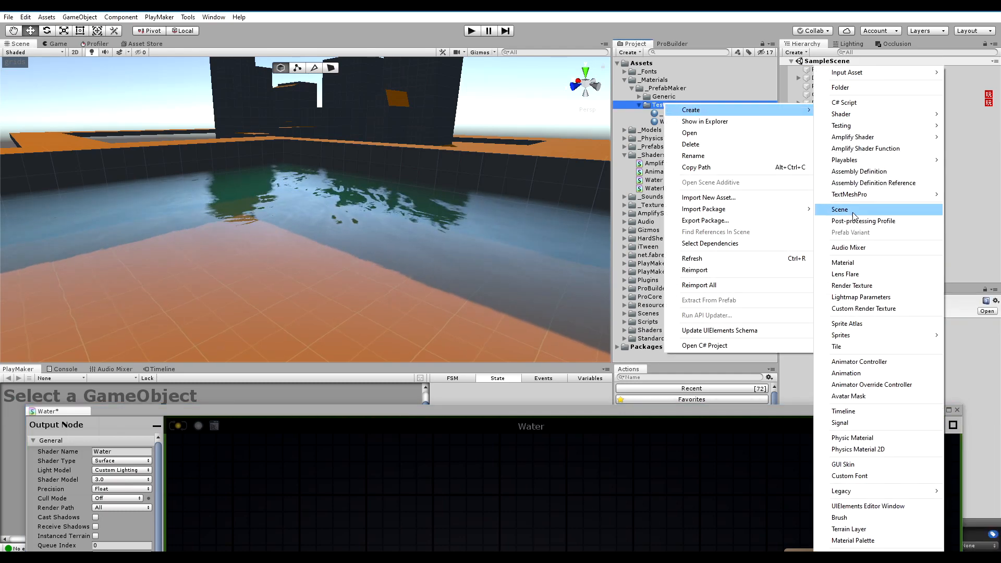
pyautogui.click(853, 261)
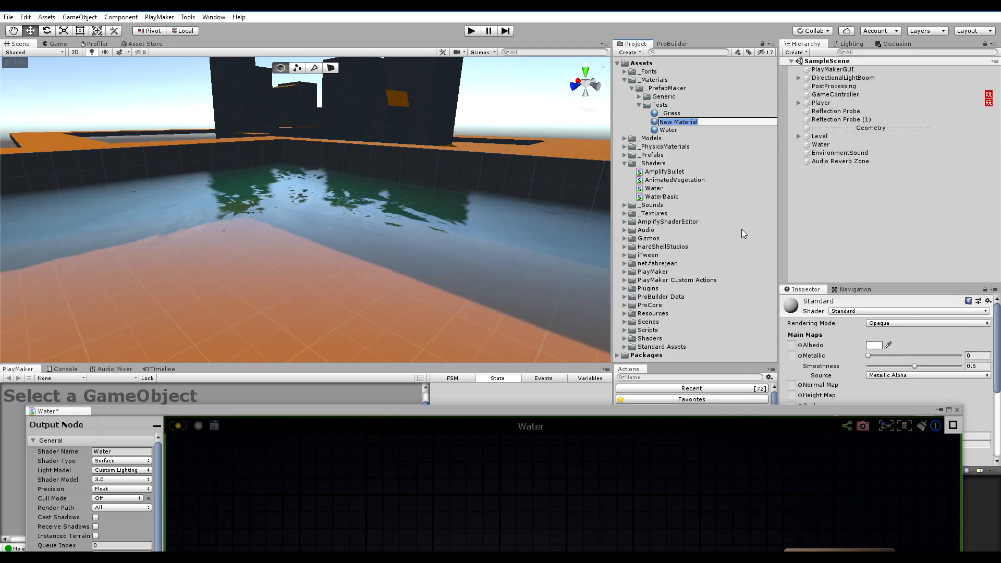
pyautogui.write('Water Test')
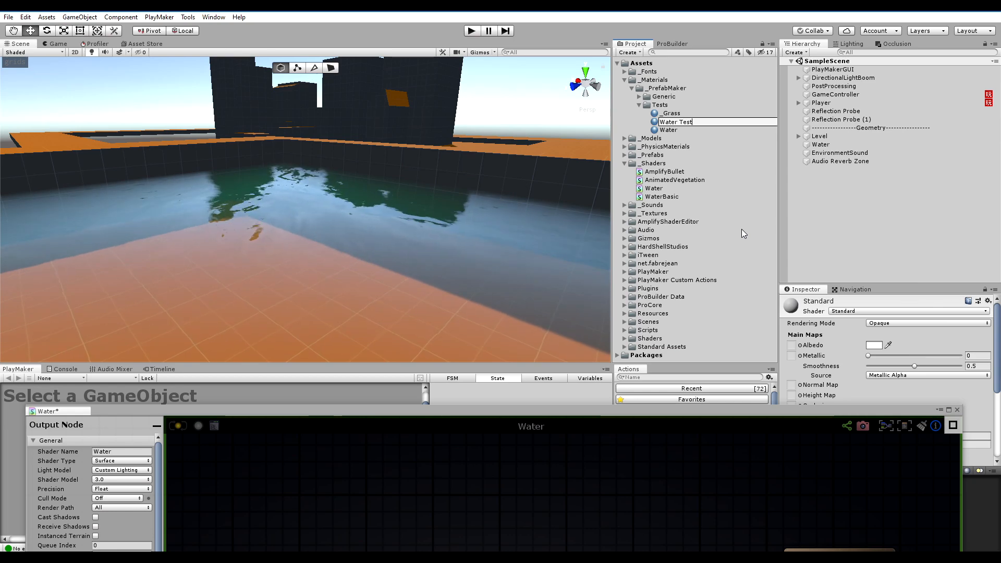
# Assign the Water shader to the Water Test material and apply the material to the pool's water surface in the scene.
pyautogui.click(854, 311)
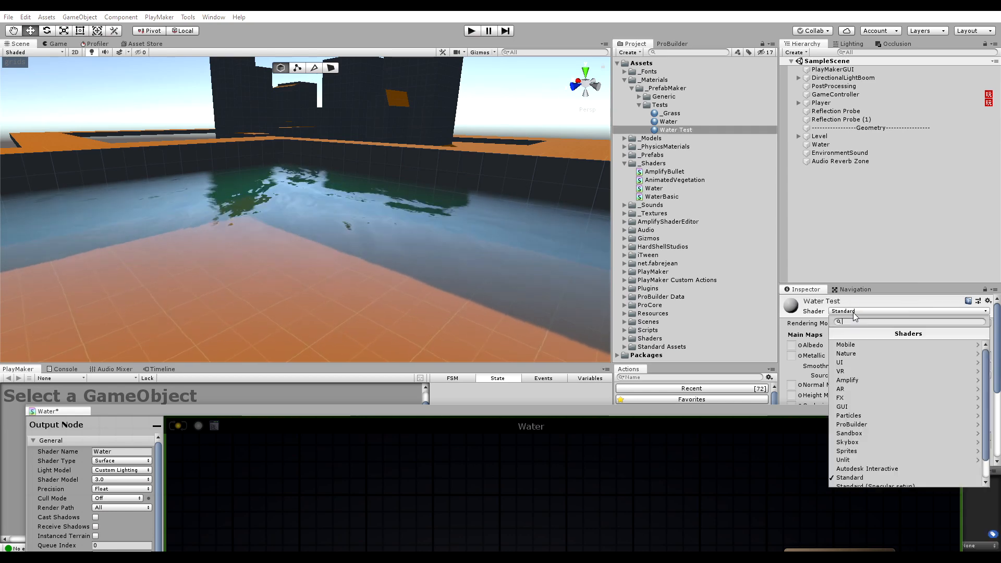
pyautogui.click(859, 472)
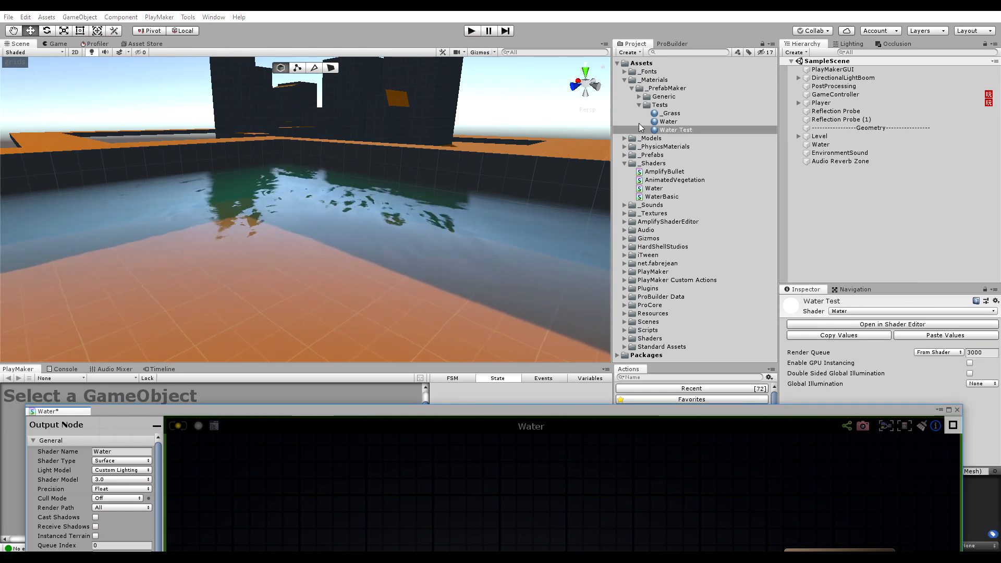
pyautogui.moveTo(675, 130); pyautogui.dragTo(339, 242)
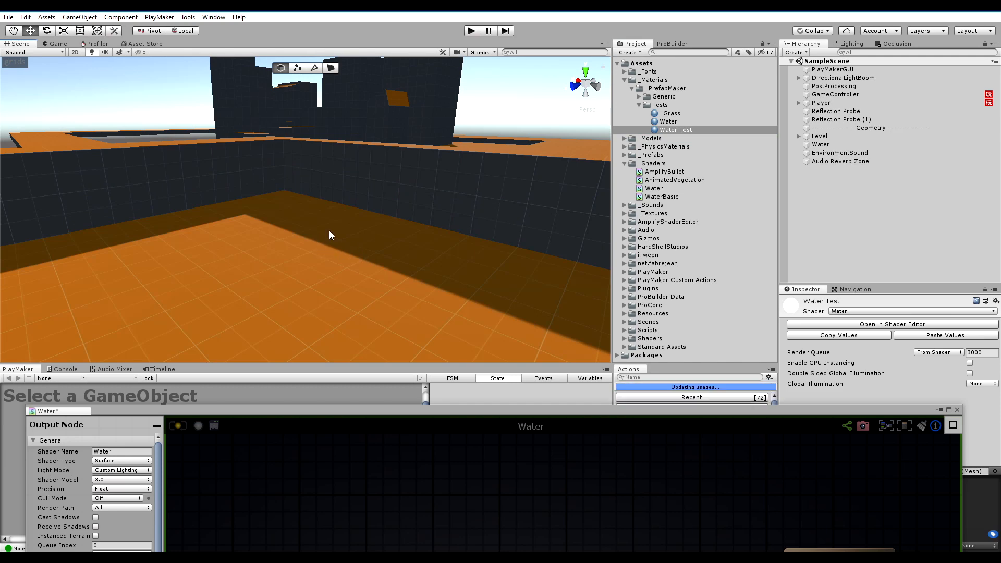
pyautogui.moveTo(330, 231); pyautogui.dragTo(342, 267, button='right')
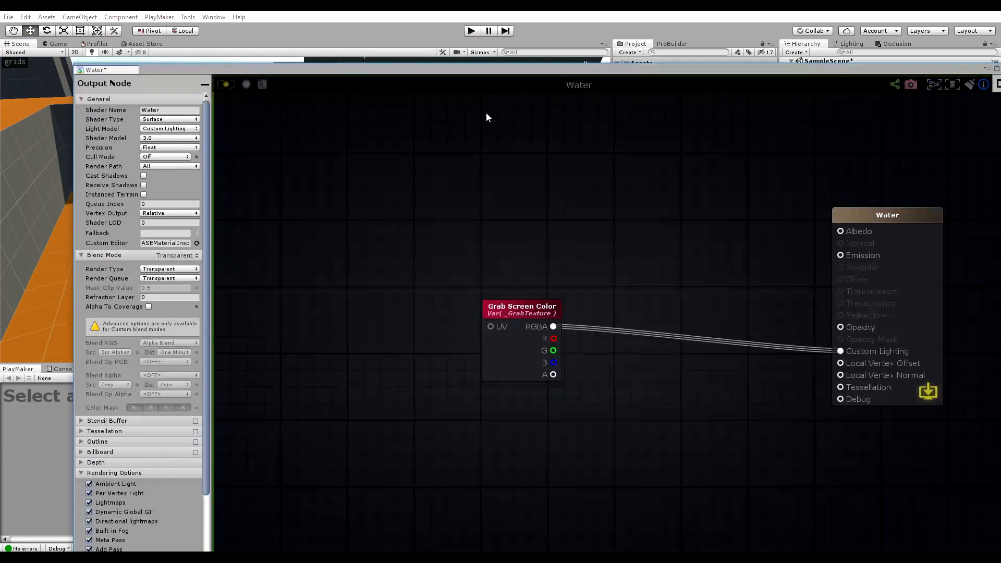
# Reposition the Grab Screen Color node and the Water output node so they sit closer together in the shader graph.
pyautogui.moveTo(556, 267); pyautogui.dragTo(554, 271)
pyautogui.moveTo(528, 312); pyautogui.dragTo(529, 249)
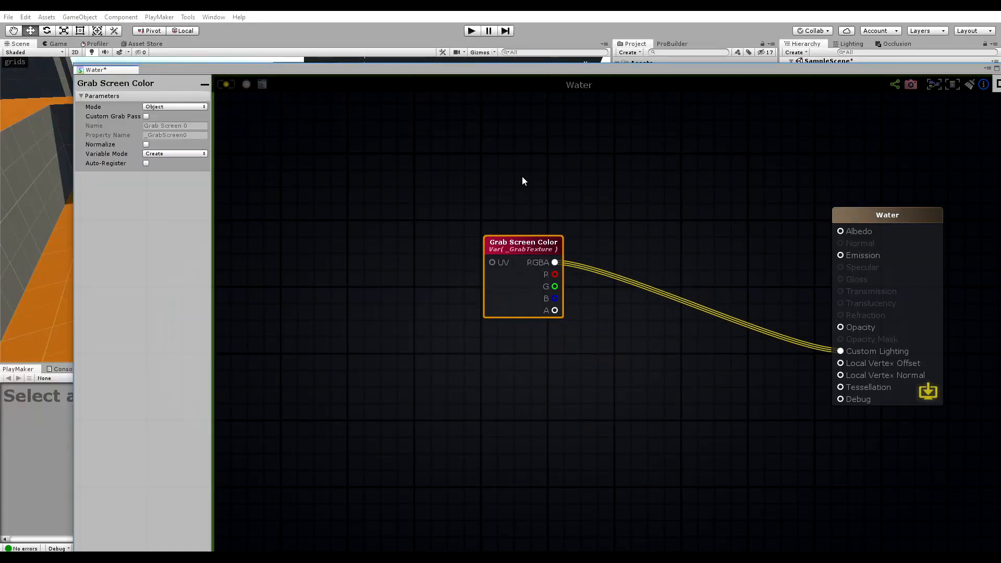
pyautogui.moveTo(507, 70); pyautogui.dragTo(452, 21)
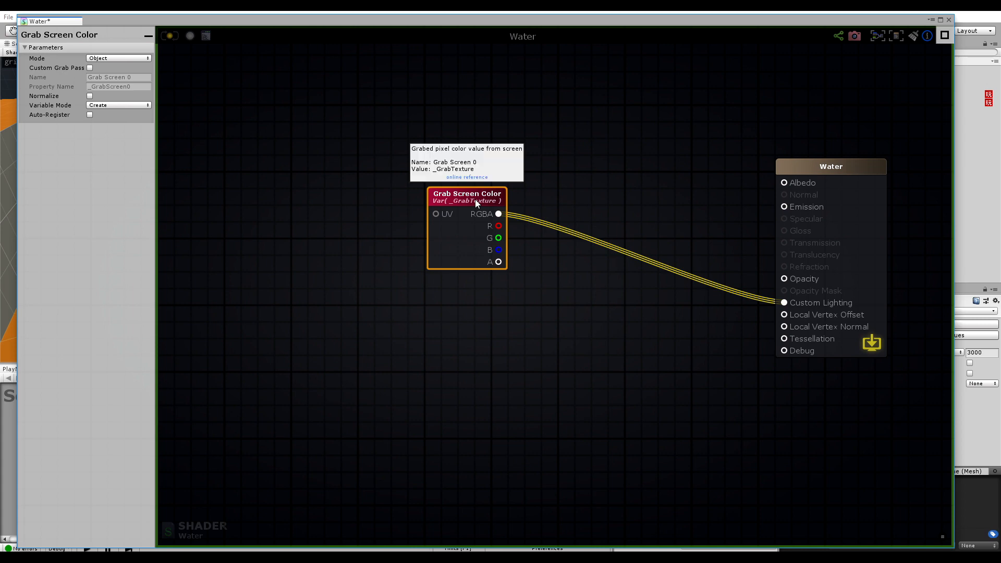
pyautogui.moveTo(502, 24); pyautogui.dragTo(487, 412)
pyautogui.moveTo(365, 196); pyautogui.dragTo(376, 236, button='right')
pyautogui.moveTo(457, 100); pyautogui.dragTo(455, 84)
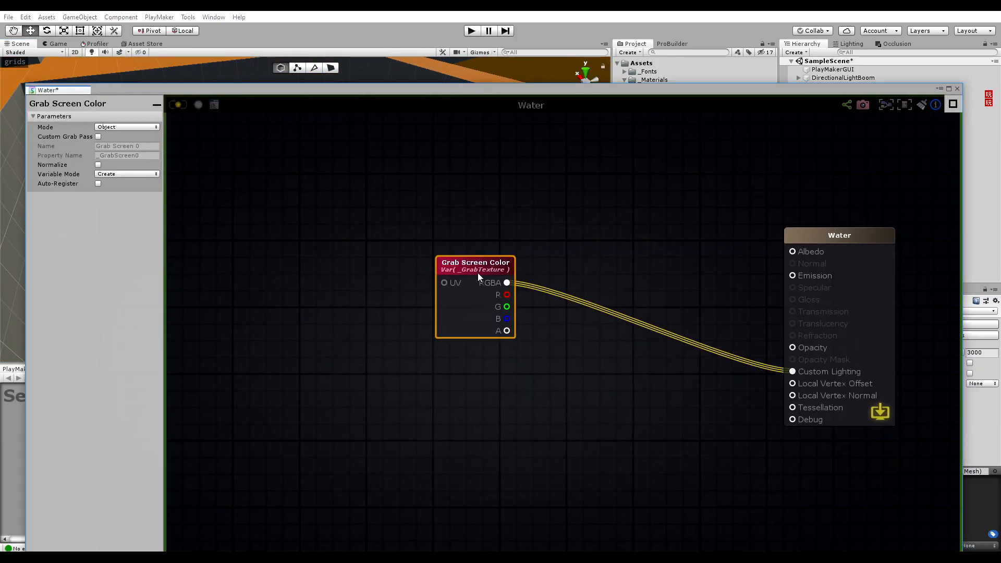
pyautogui.moveTo(479, 263); pyautogui.dragTo(464, 251)
pyautogui.moveTo(454, 93); pyautogui.dragTo(452, 42)
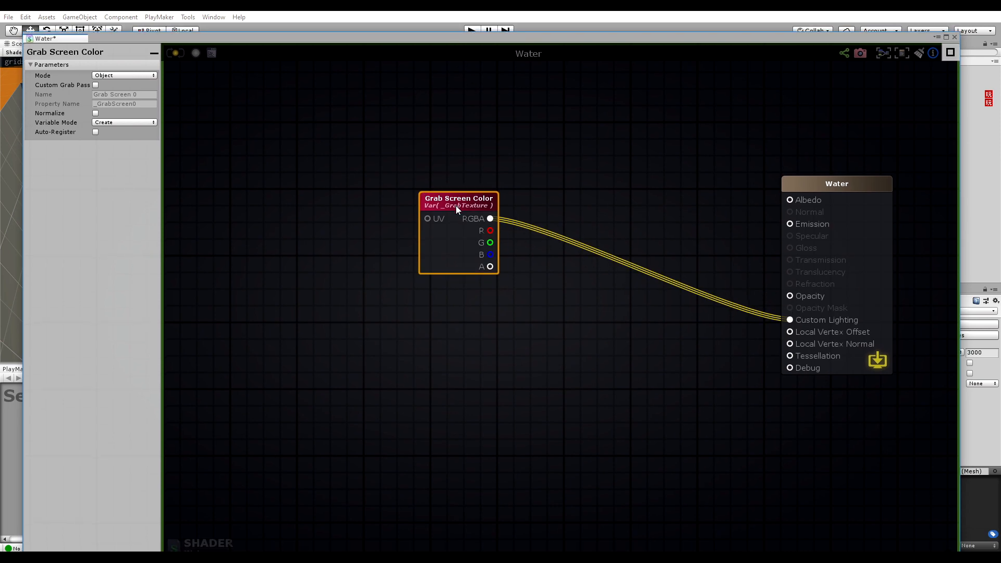
pyautogui.moveTo(456, 206); pyautogui.dragTo(455, 217)
pyautogui.moveTo(844, 195); pyautogui.dragTo(788, 173)
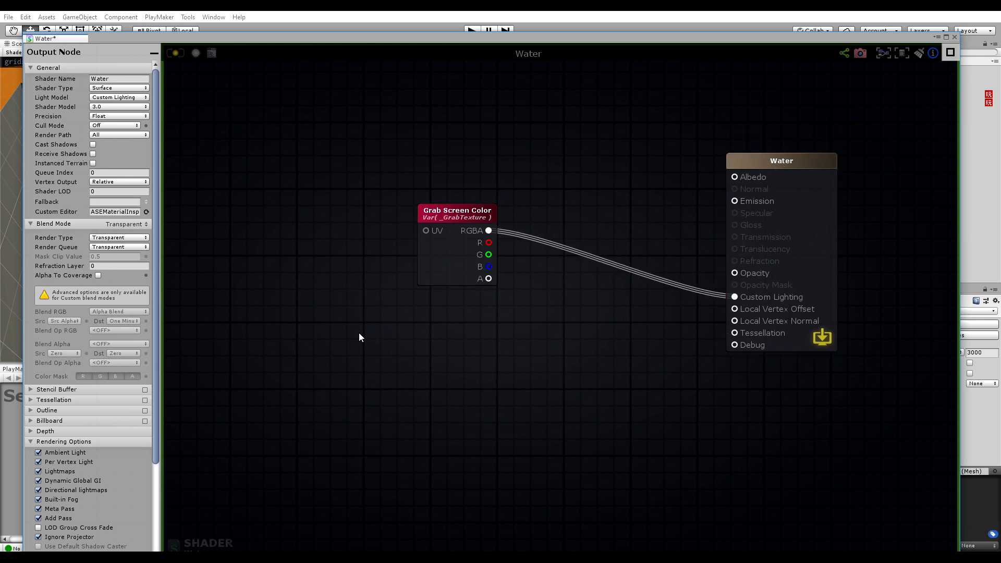
pyautogui.moveTo(463, 217); pyautogui.dragTo(478, 238)
# Add a Texture Sample node in the empty area below and to the left of the Grab Screen Color node.
pyautogui.moveTo(269, 260); pyautogui.dragTo(429, 154, button='middle')
pyautogui.press('t')
pyautogui.click(407, 278)
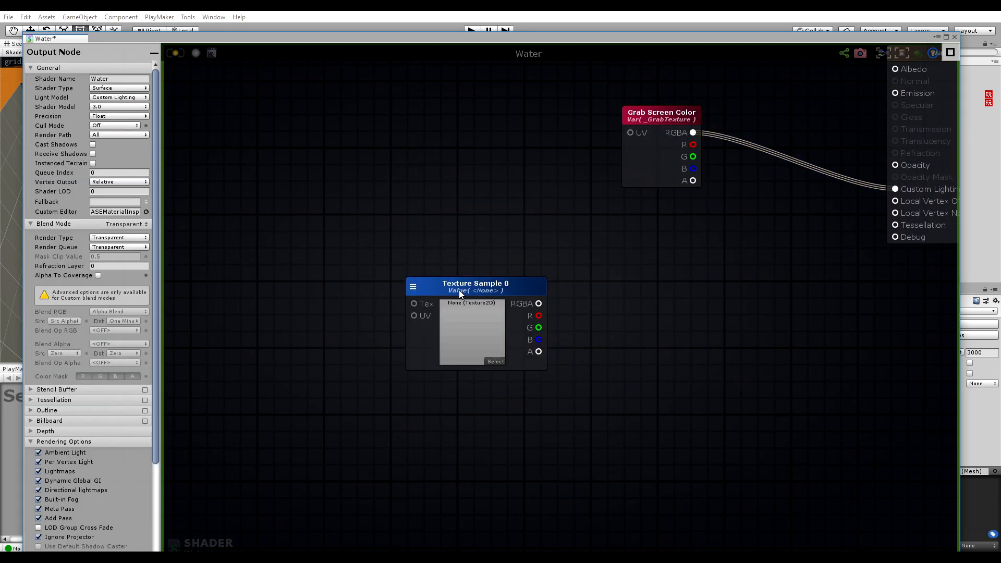
pyautogui.moveTo(459, 288); pyautogui.dragTo(498, 286)
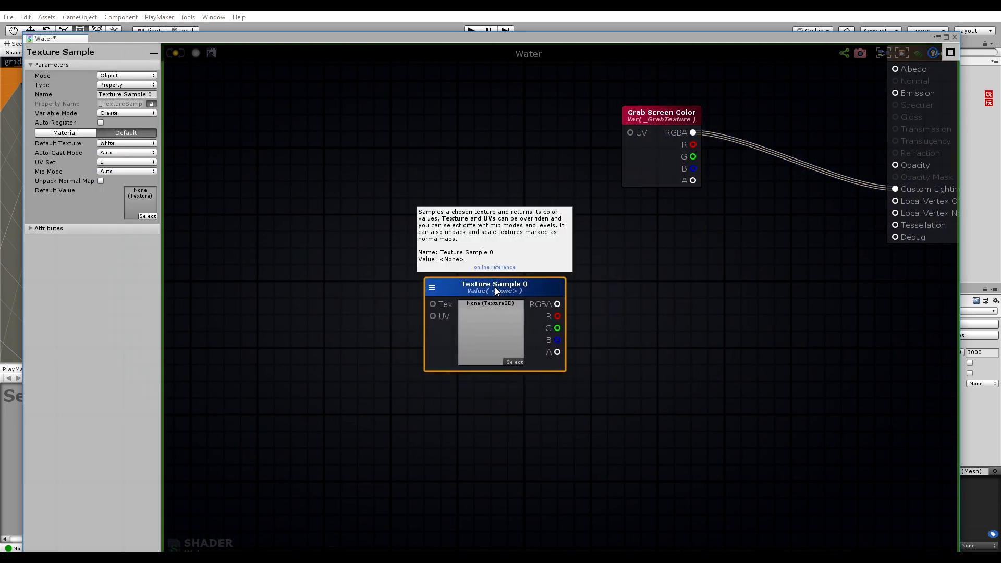
# Rename the Texture Sample node to Normal Map and move it slightly up.
pyautogui.doubleClick(488, 284)
pyautogui.write('Normak M')
pyautogui.press('BackSpace')
pyautogui.press('BackSpace')
pyautogui.press('BackSpace')
pyautogui.write('L')
pyautogui.press('BackSpace')
pyautogui.write('l map')
pyautogui.press('Return')
pyautogui.write('M')
pyautogui.moveTo(536, 285); pyautogui.dragTo(528, 246)
pyautogui.click(664, 294)
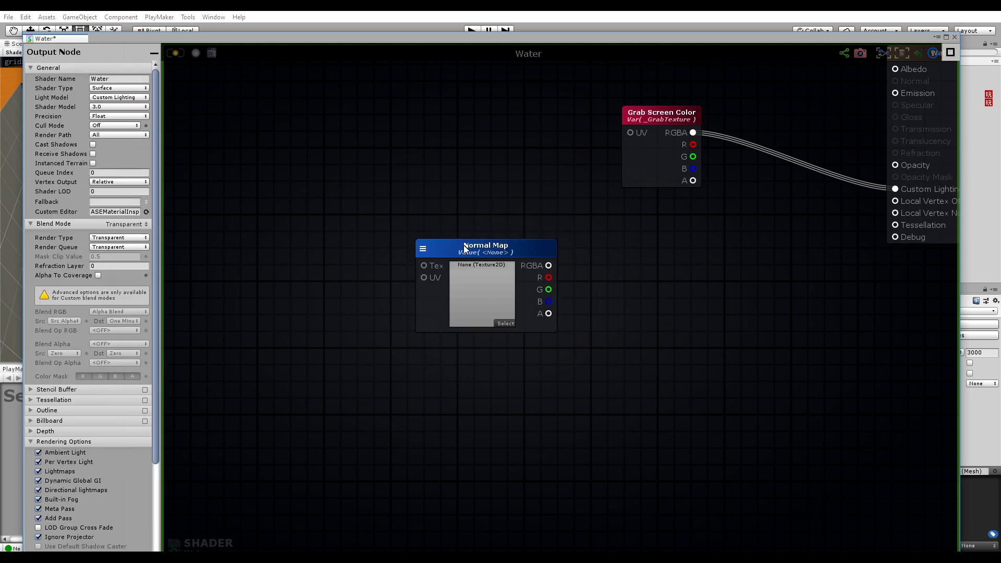
# Add a second Texture Sample below Normal Map, set it to Reference mode pointing to _NormalMap, and enable Unpack Normal Map.
pyautogui.click(462, 358)
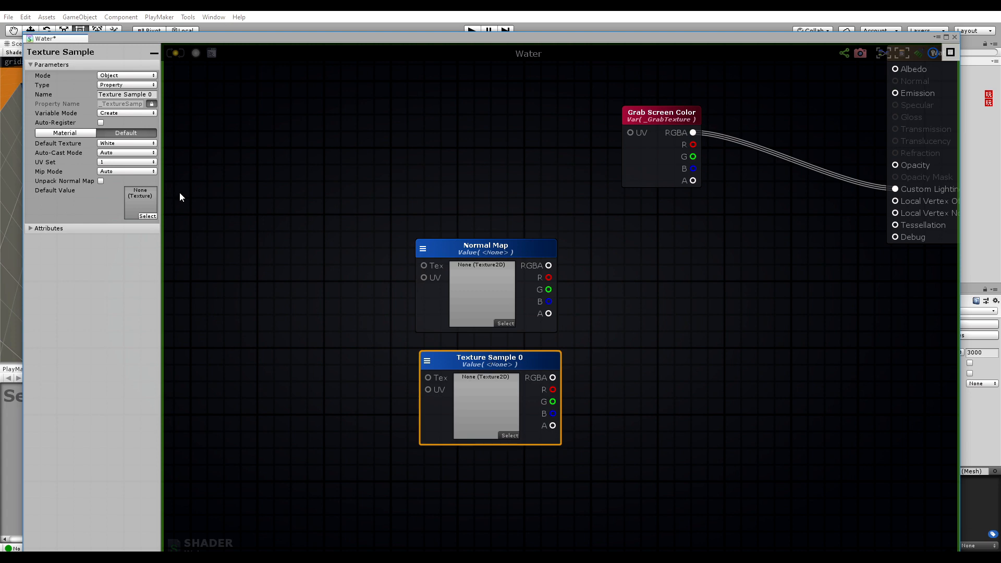
pyautogui.click(115, 76)
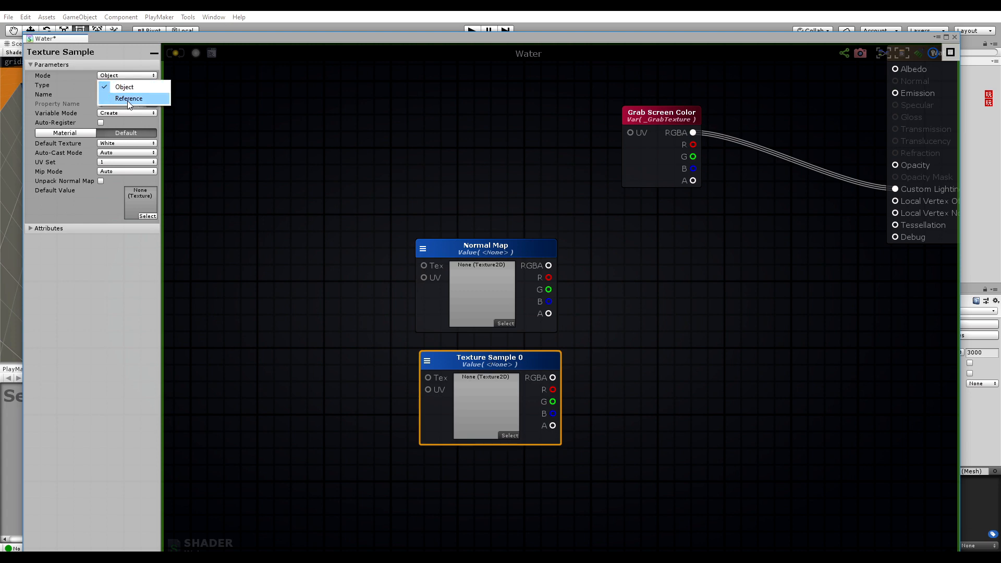
pyautogui.click(129, 100)
pyautogui.click(126, 85)
pyautogui.click(123, 98)
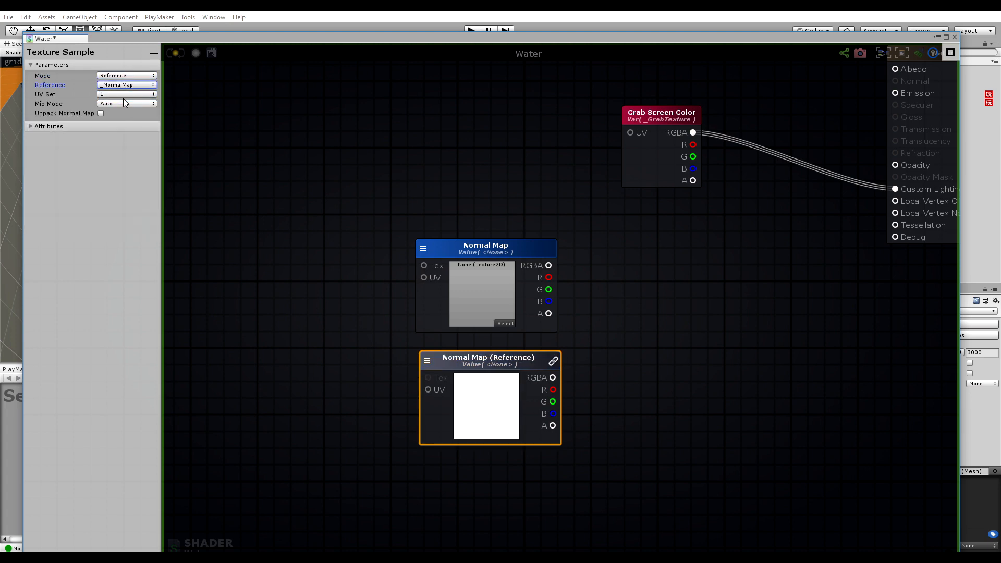
pyautogui.click(100, 113)
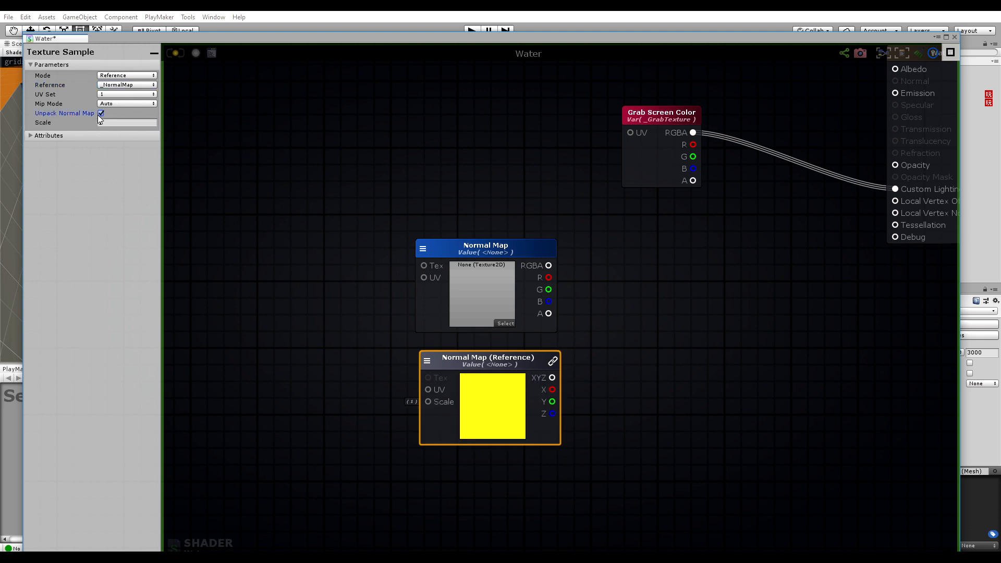
# Set the original Normal Map node's Default Texture to Bump and enable Unpack Normal Map.
pyautogui.click(475, 248)
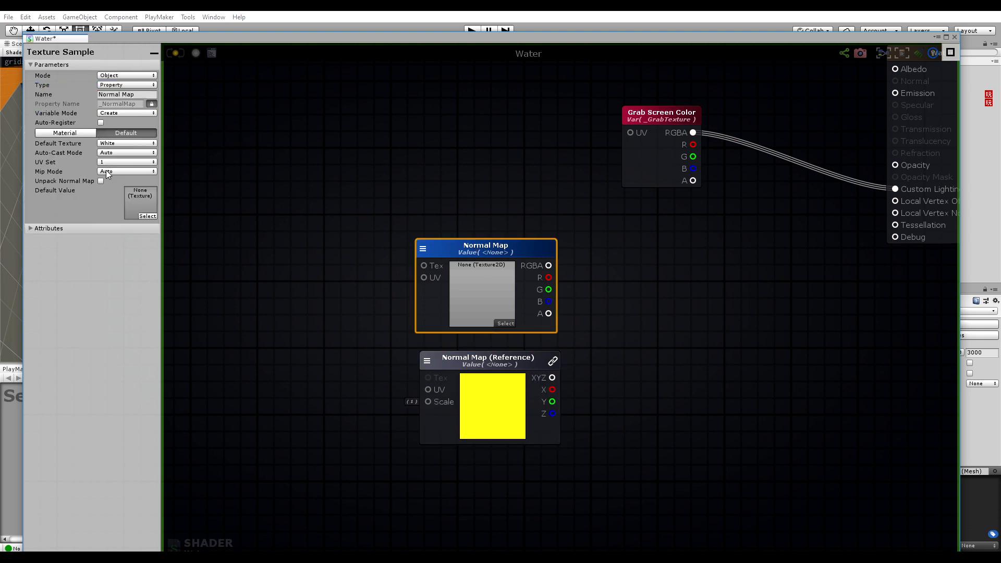
pyautogui.click(120, 142)
pyautogui.click(120, 184)
pyautogui.click(101, 181)
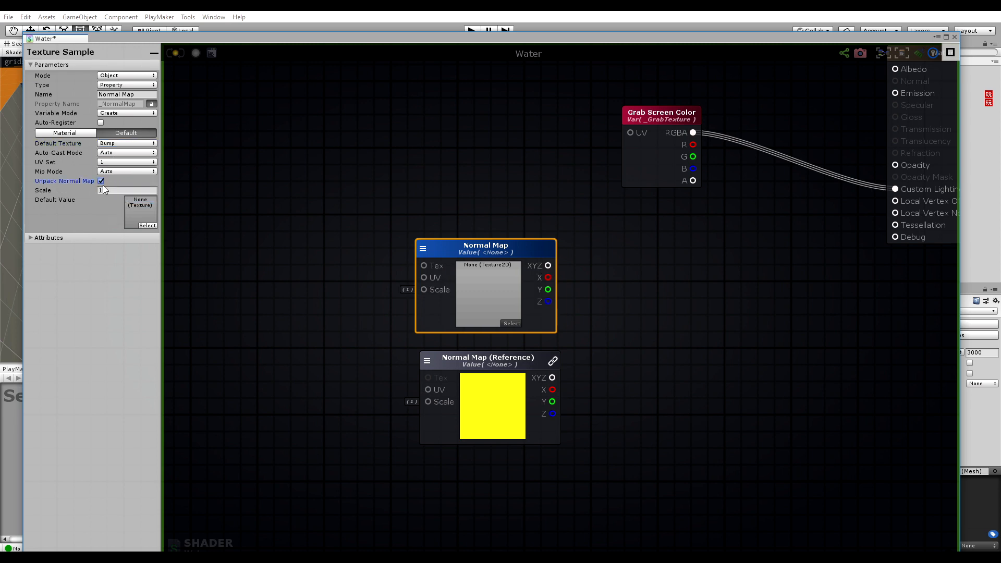
# Align the Normal Map reference node directly beneath the Normal Map node.
pyautogui.moveTo(509, 244); pyautogui.dragTo(510, 246)
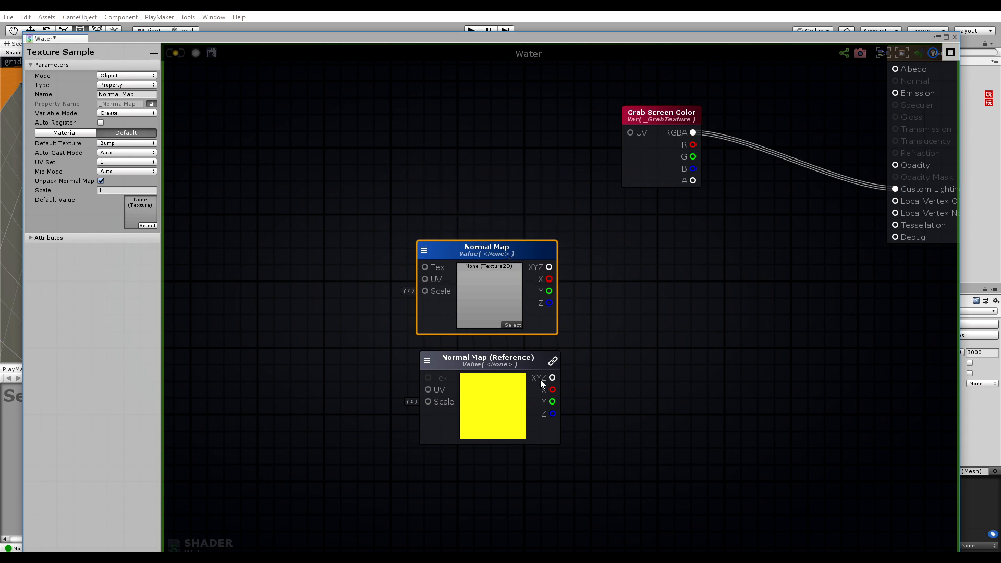
pyautogui.moveTo(503, 361); pyautogui.dragTo(502, 352)
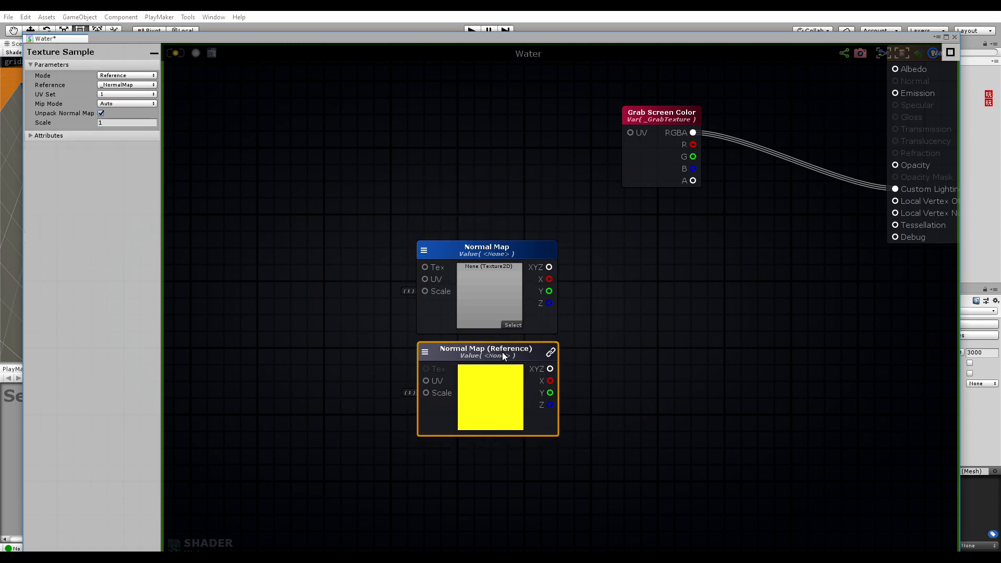
pyautogui.click(390, 333)
pyautogui.moveTo(303, 316); pyautogui.dragTo(398, 288, button='middle')
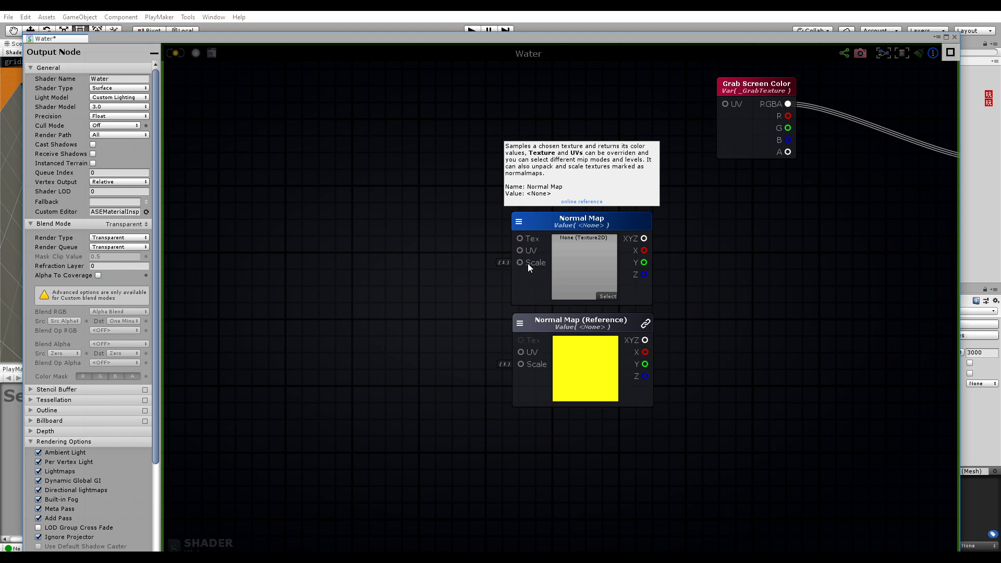
pyautogui.moveTo(643, 269); pyautogui.dragTo(581, 264, button='middle')
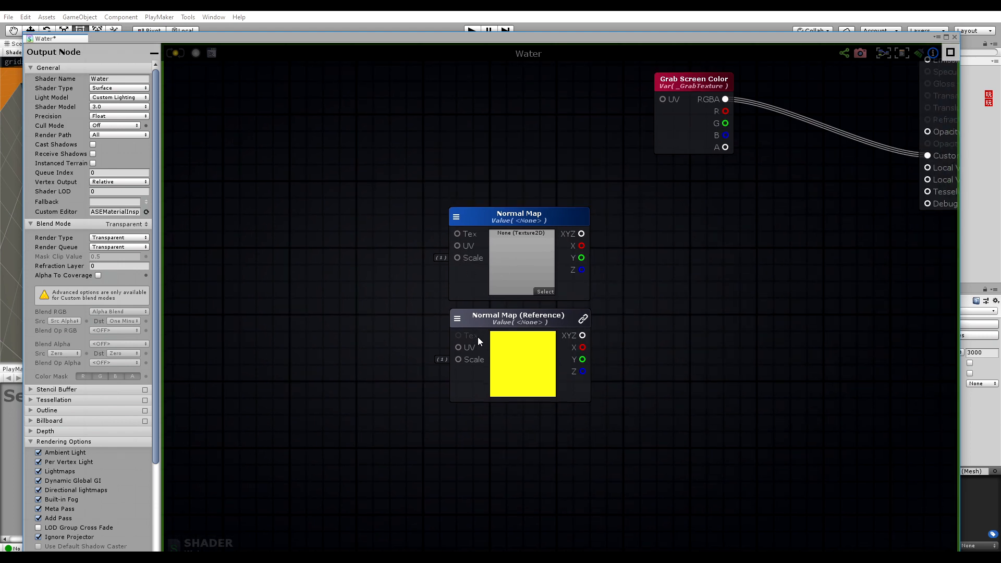
# Move the Grab Screen Color node slightly closer to the Water output node.
pyautogui.moveTo(655, 237); pyautogui.dragTo(537, 349, button='middle')
pyautogui.moveTo(527, 230); pyautogui.dragTo(502, 285, button='middle')
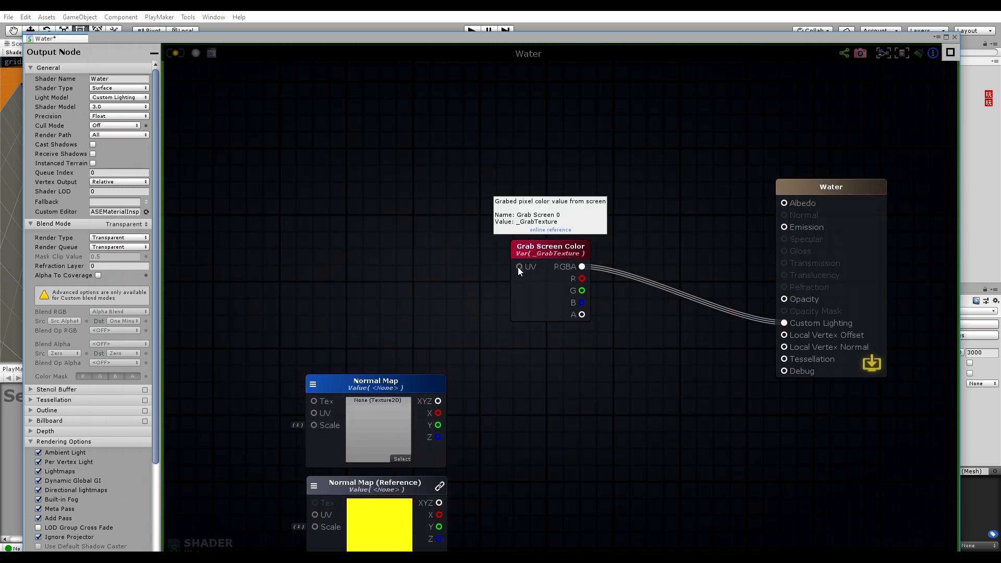
pyautogui.moveTo(518, 267); pyautogui.dragTo(442, 243)
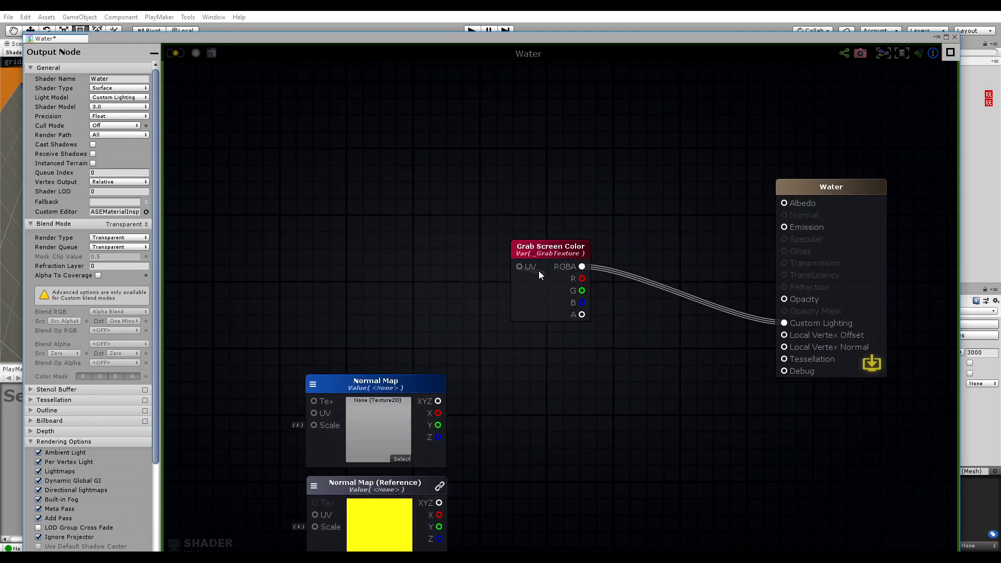
pyautogui.click(546, 253)
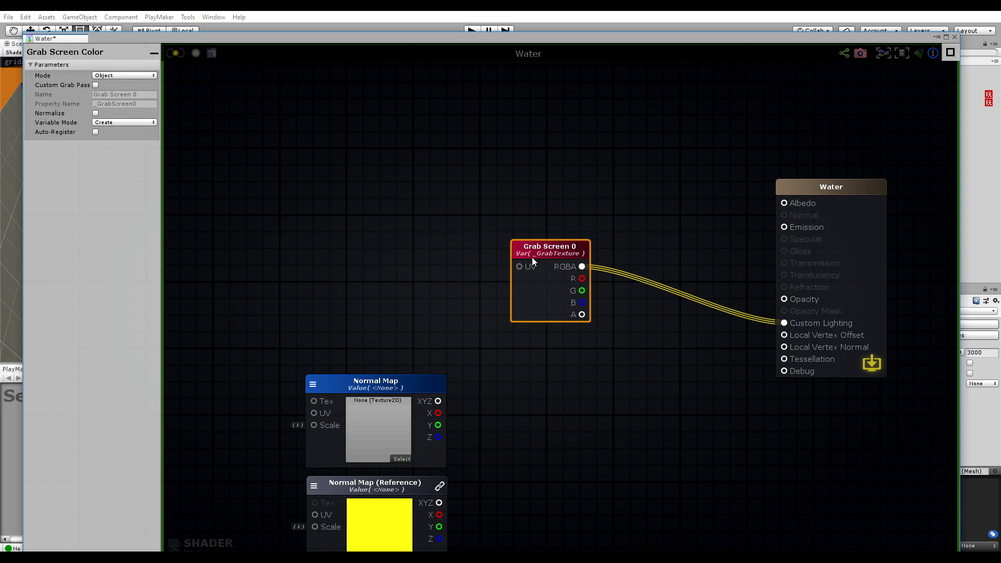
pyautogui.click(638, 221)
pyautogui.moveTo(548, 252); pyautogui.dragTo(569, 263)
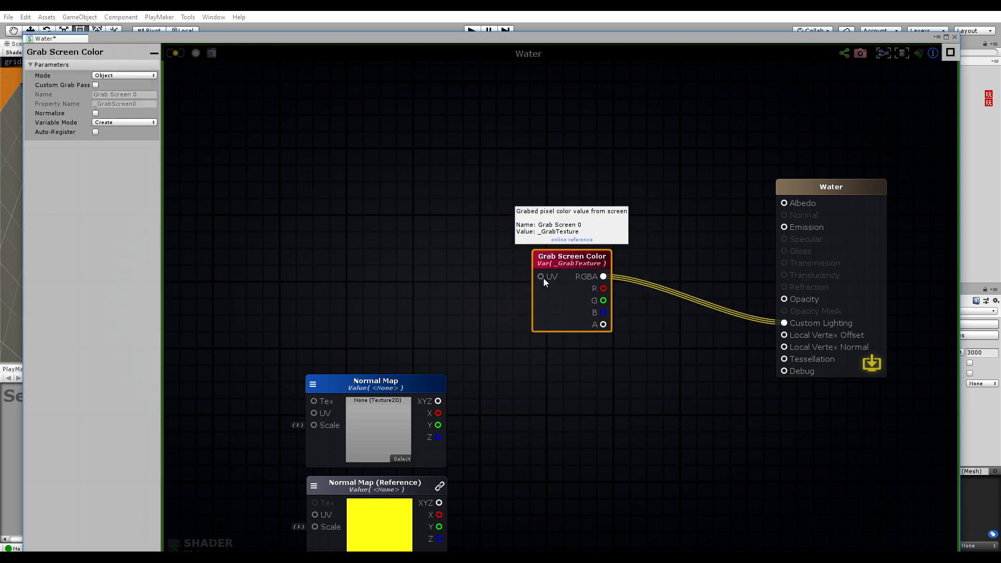
# Add a Grab Screen Position node above the Normal Map node and move Grab Screen Color farther from it toward the output node.
pyautogui.rightClick(334, 151)
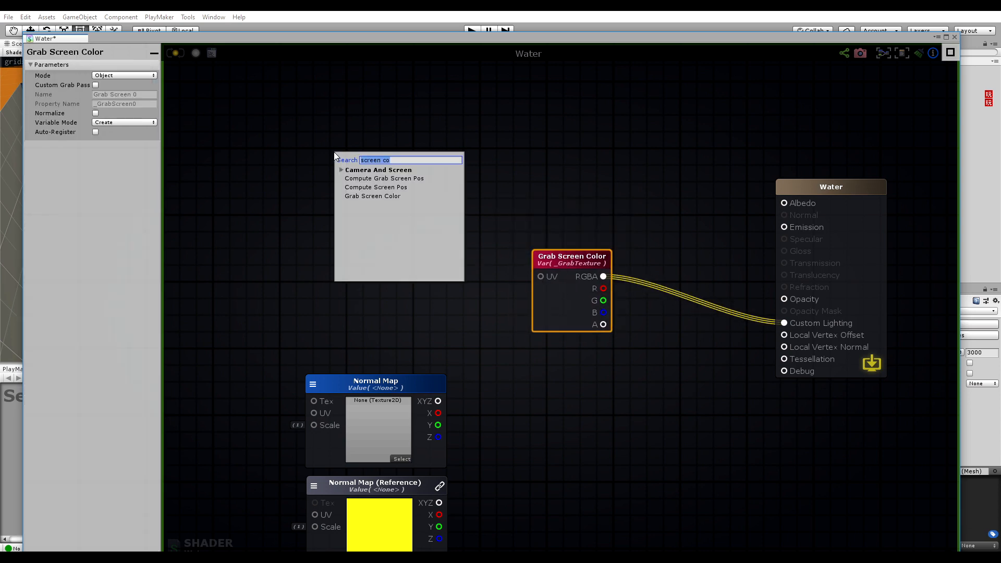
pyautogui.write('screen')
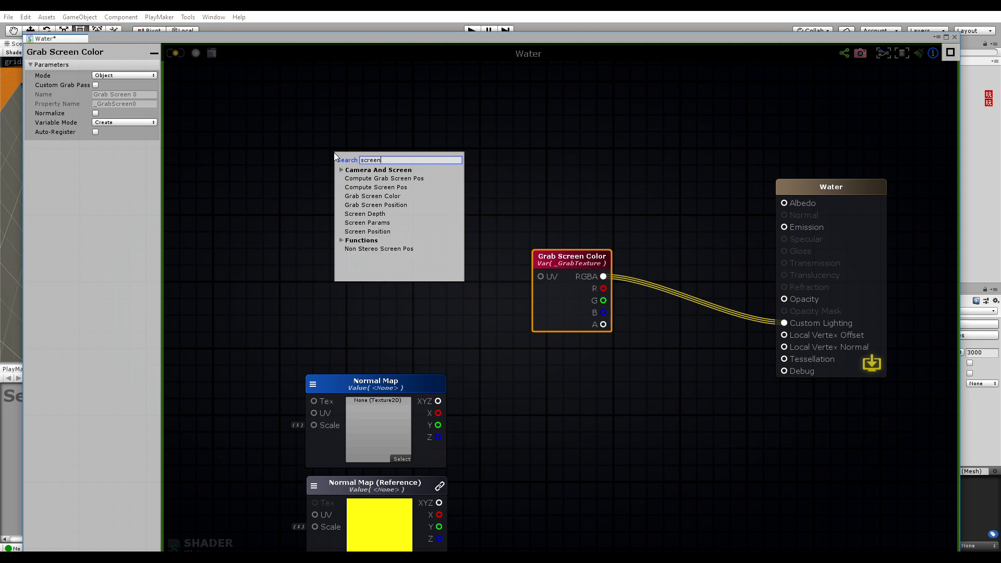
pyautogui.click(372, 205)
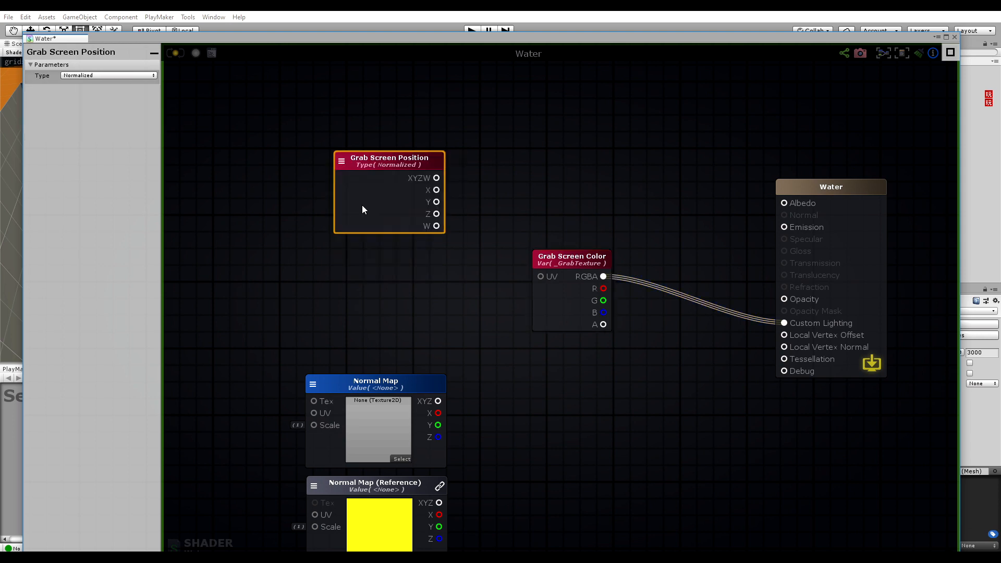
pyautogui.moveTo(377, 161); pyautogui.dragTo(421, 201, button='right')
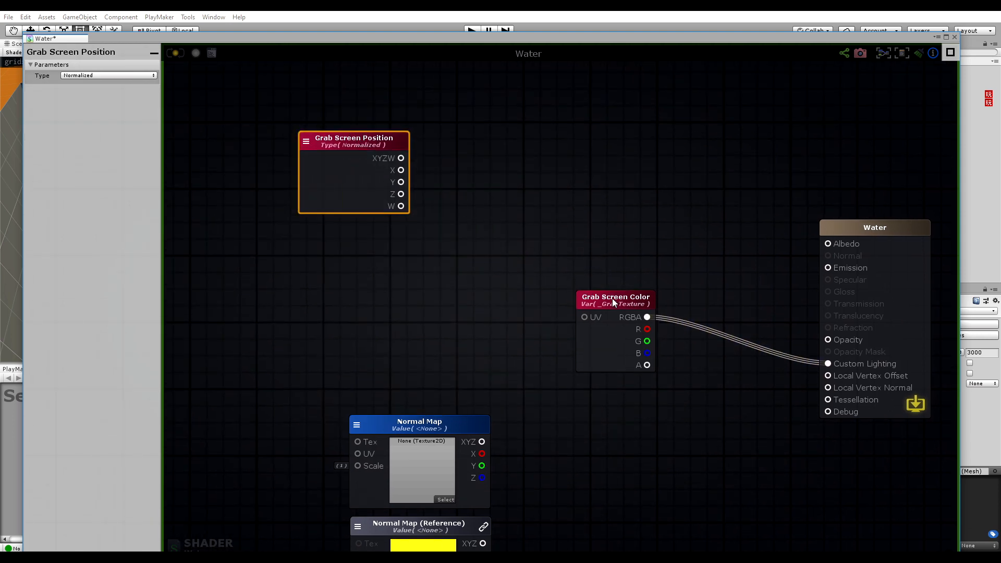
pyautogui.moveTo(612, 298); pyautogui.dragTo(656, 252)
pyautogui.moveTo(394, 138); pyautogui.dragTo(401, 154)
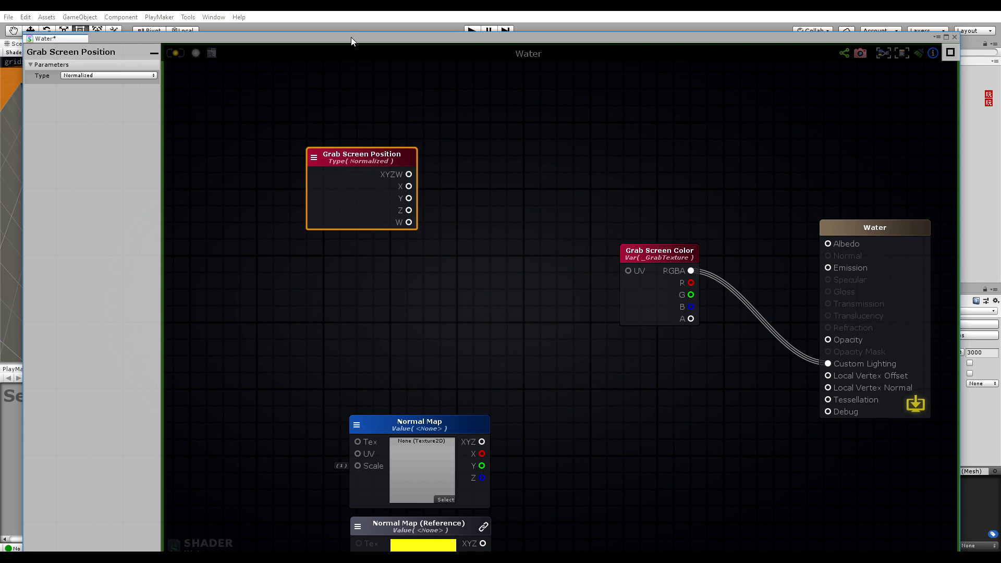
pyautogui.moveTo(351, 41); pyautogui.dragTo(331, 358)
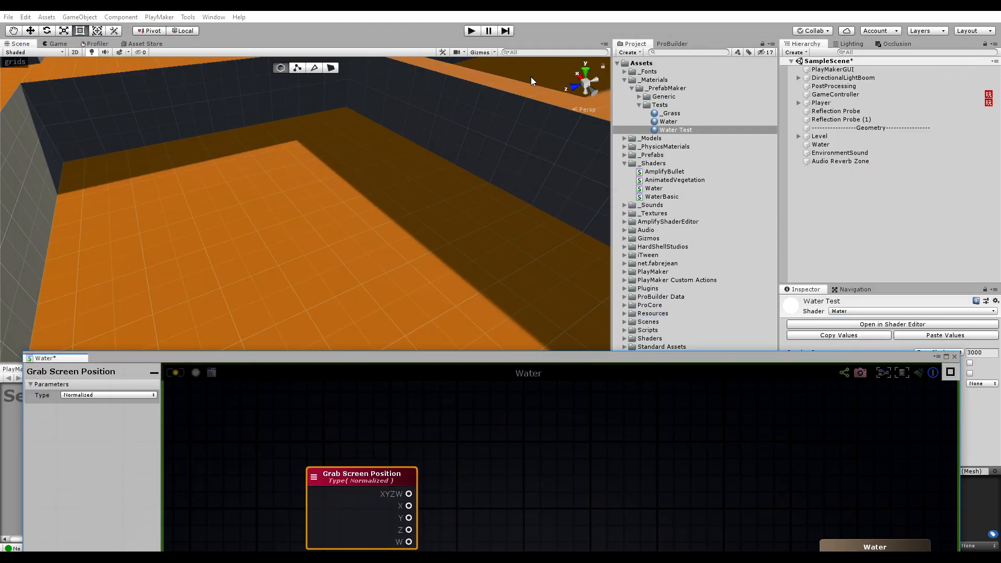
pyautogui.moveTo(413, 353); pyautogui.dragTo(411, 22)
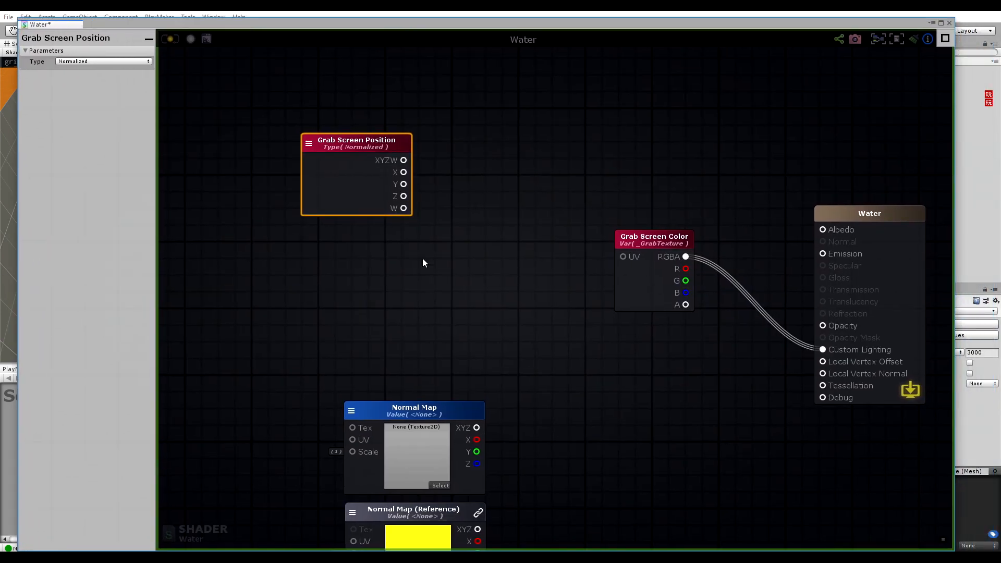
# Add a Subtract node beside the Grab Screen Position node, leaving a gap between them.
pyautogui.moveTo(346, 146)
pyautogui.mouseDown()
pyautogui.moveTo(428, 188)
pyautogui.moveTo(356, 142)
pyautogui.mouseUp()
pyautogui.press('s')
pyautogui.click(462, 162)
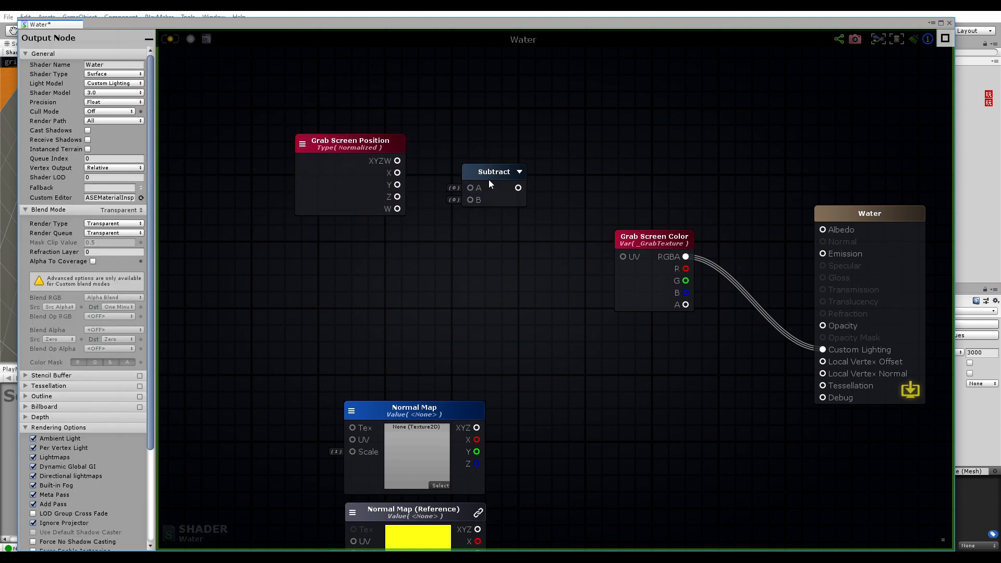
pyautogui.moveTo(490, 178); pyautogui.dragTo(526, 162)
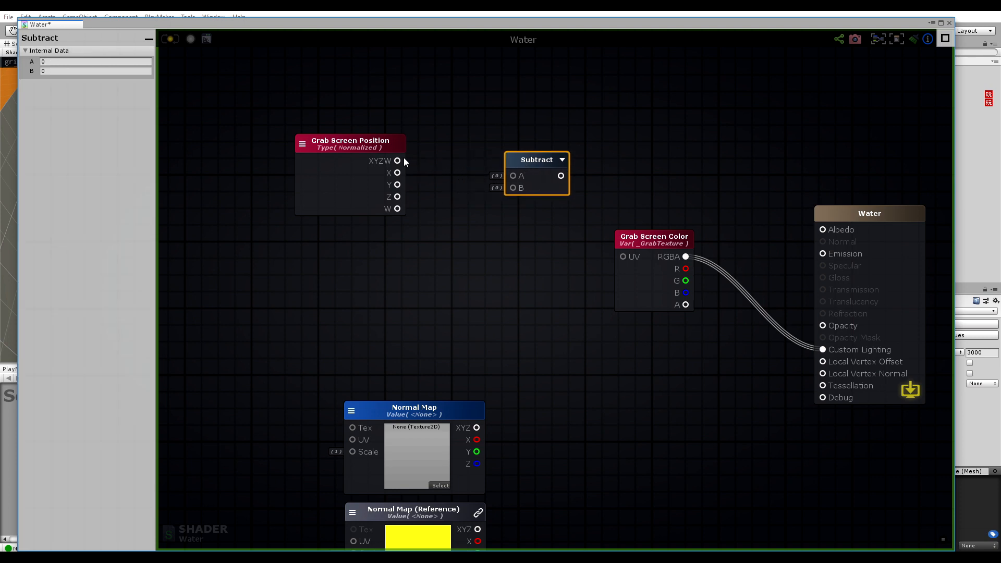
pyautogui.moveTo(405, 162)
pyautogui.mouseDown()
pyautogui.moveTo(462, 167)
pyautogui.moveTo(412, 166)
pyautogui.mouseUp()
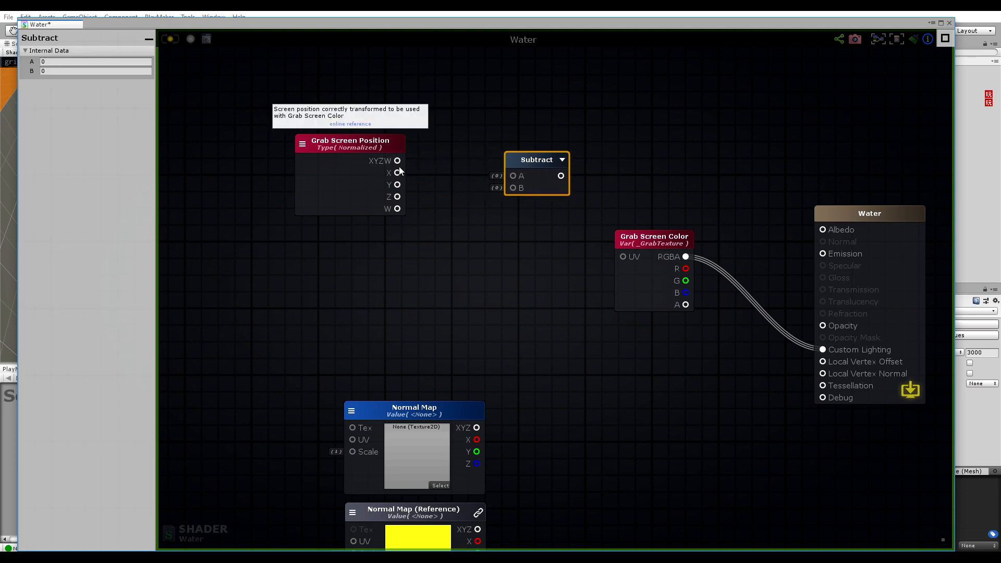
# Add a two-component Append node fed by Grab Screen Position's X and Y, and connect its output to Subtract's A input.
pyautogui.rightClick(437, 161)
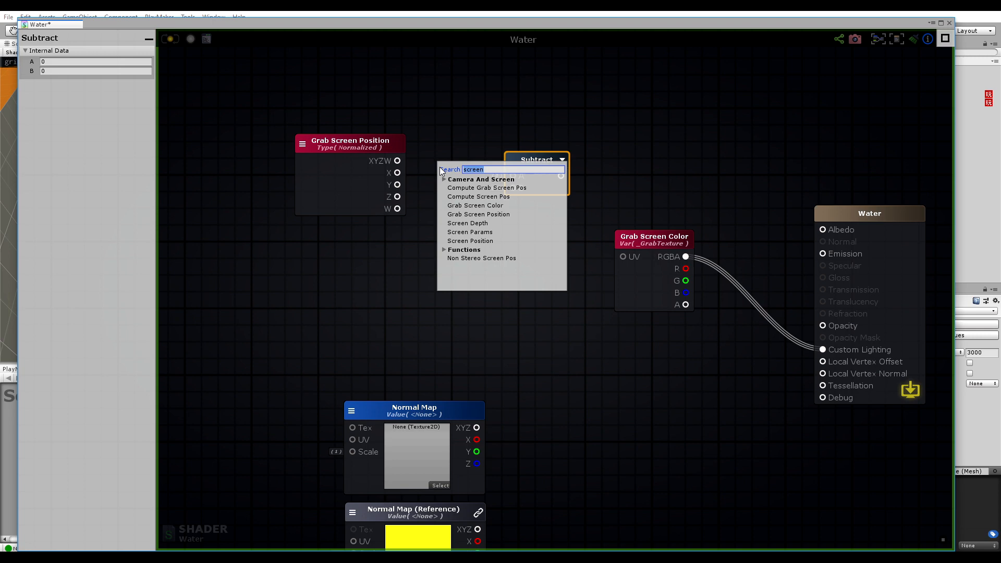
pyautogui.write('appe')
pyautogui.click(467, 188)
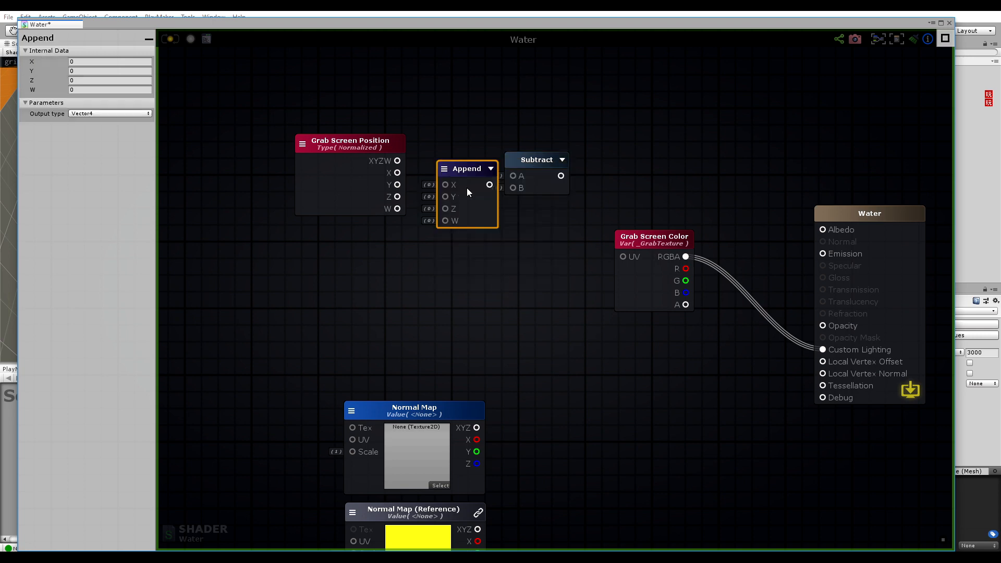
pyautogui.moveTo(399, 172); pyautogui.dragTo(541, 190)
pyautogui.moveTo(419, 267); pyautogui.dragTo(482, 266, button='middle')
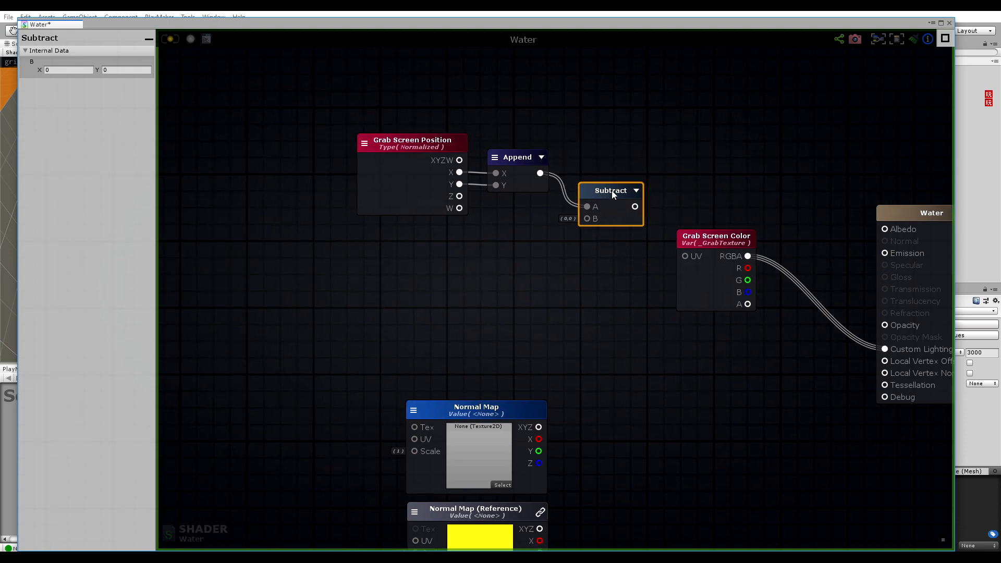
pyautogui.moveTo(612, 192); pyautogui.dragTo(613, 186)
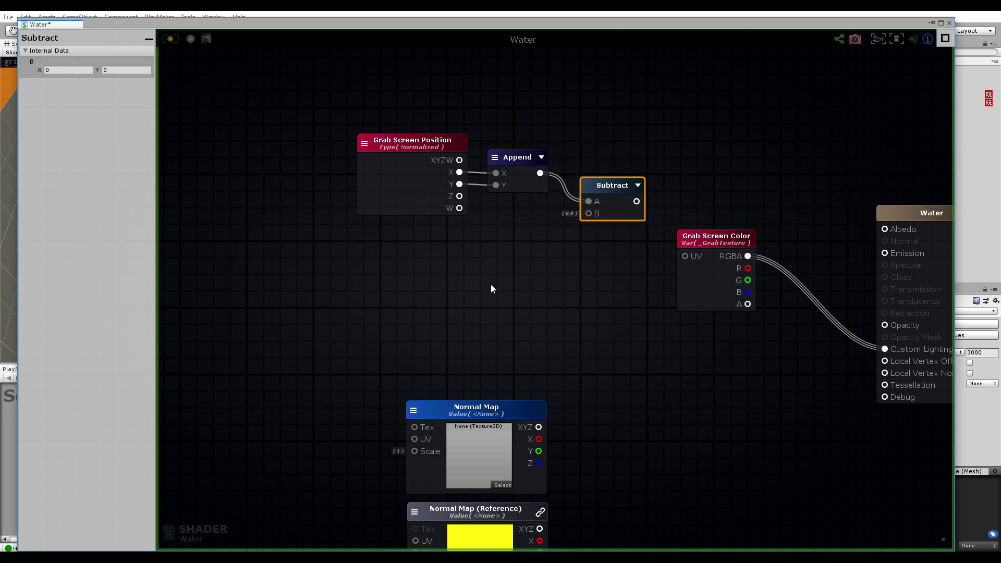
# Add a Lerp node beside the normal maps, connecting Normal Map's XYZ to A and the reference's XYZ to B.
pyautogui.moveTo(417, 335); pyautogui.dragTo(414, 231, button='middle')
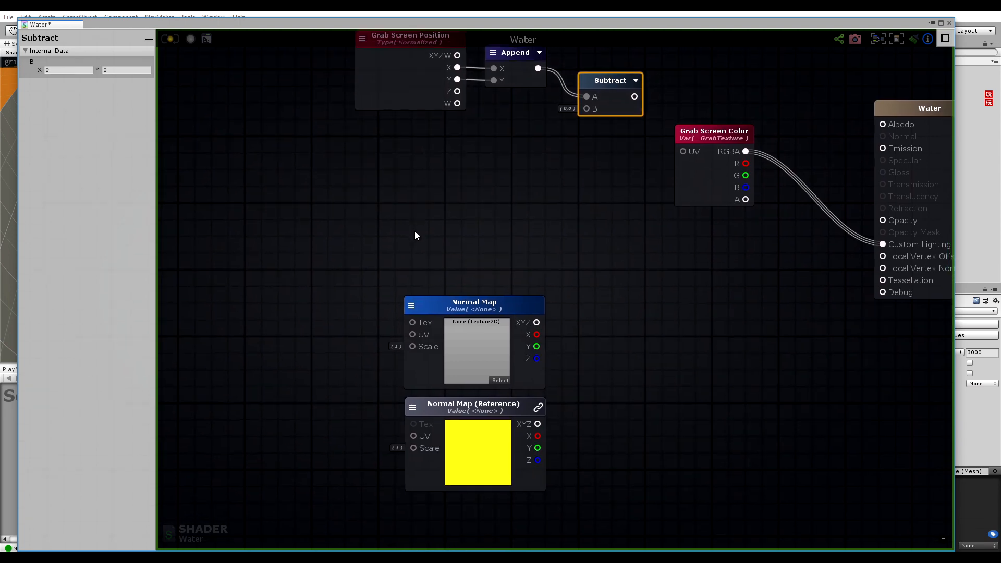
pyautogui.moveTo(579, 264); pyautogui.dragTo(418, 386)
pyautogui.click(574, 339)
pyautogui.moveTo(597, 333); pyautogui.dragTo(538, 281, button='middle')
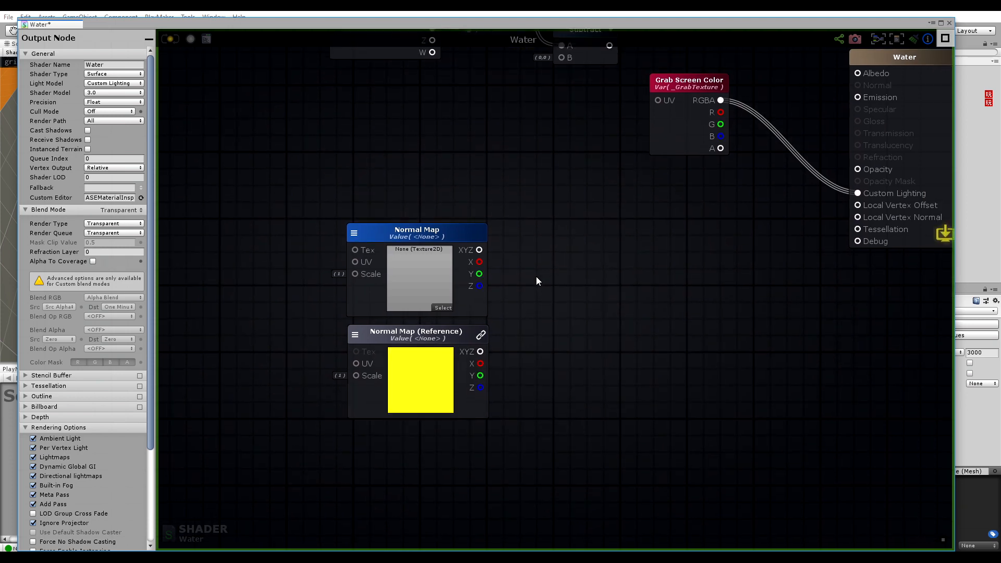
pyautogui.press('l')
pyautogui.click(565, 273)
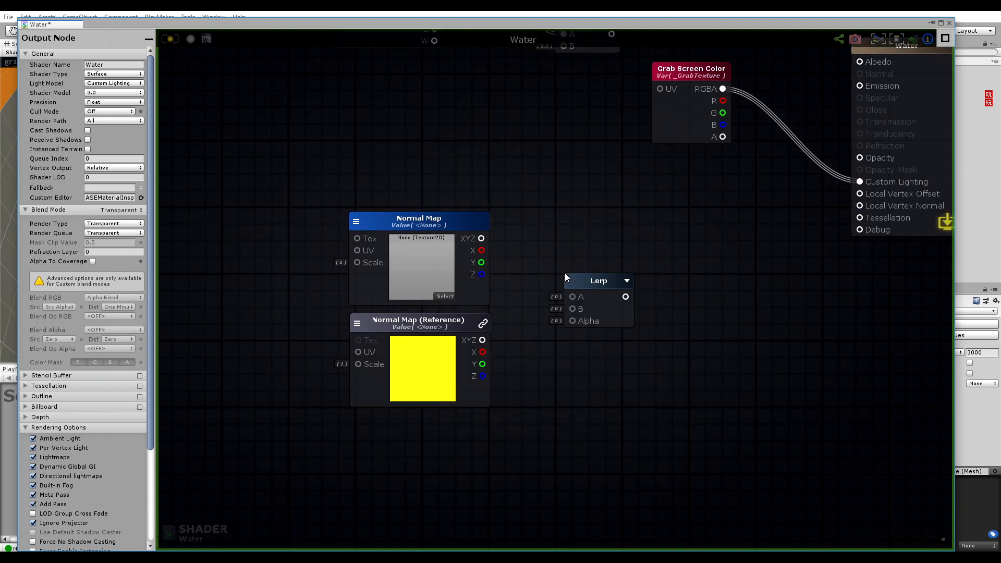
pyautogui.moveTo(590, 282)
pyautogui.mouseDown()
pyautogui.moveTo(599, 266)
pyautogui.moveTo(581, 279)
pyautogui.mouseUp()
pyautogui.moveTo(492, 342); pyautogui.dragTo(577, 293)
pyautogui.moveTo(543, 360); pyautogui.dragTo(547, 319, button='middle')
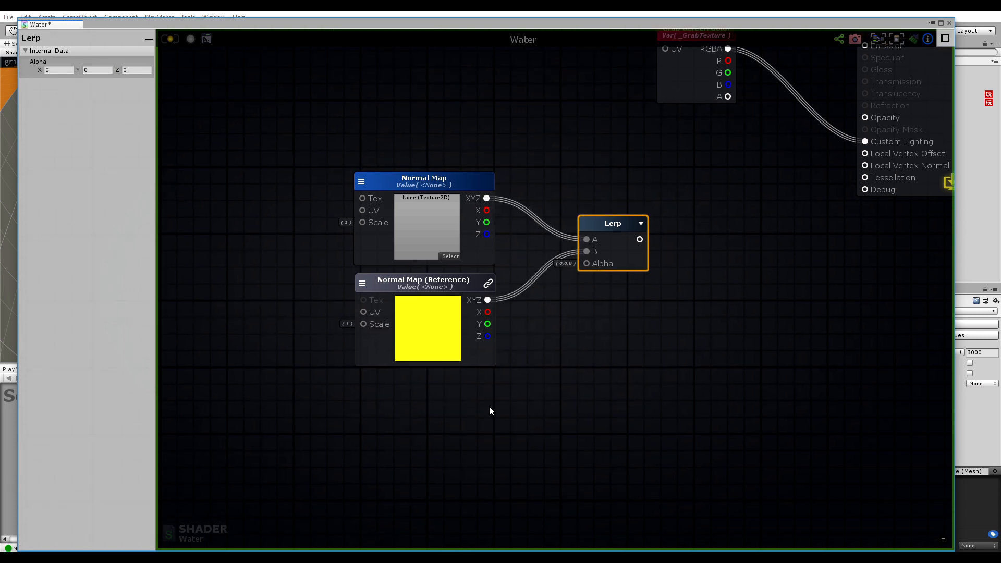
# Add a Float node named Lerp Strength beneath the Normal Map reference and connect it to Lerp's Alpha.
pyautogui.press('1')
pyautogui.click(433, 414)
pyautogui.moveTo(469, 421); pyautogui.dragTo(466, 380)
pyautogui.doubleClick(461, 383)
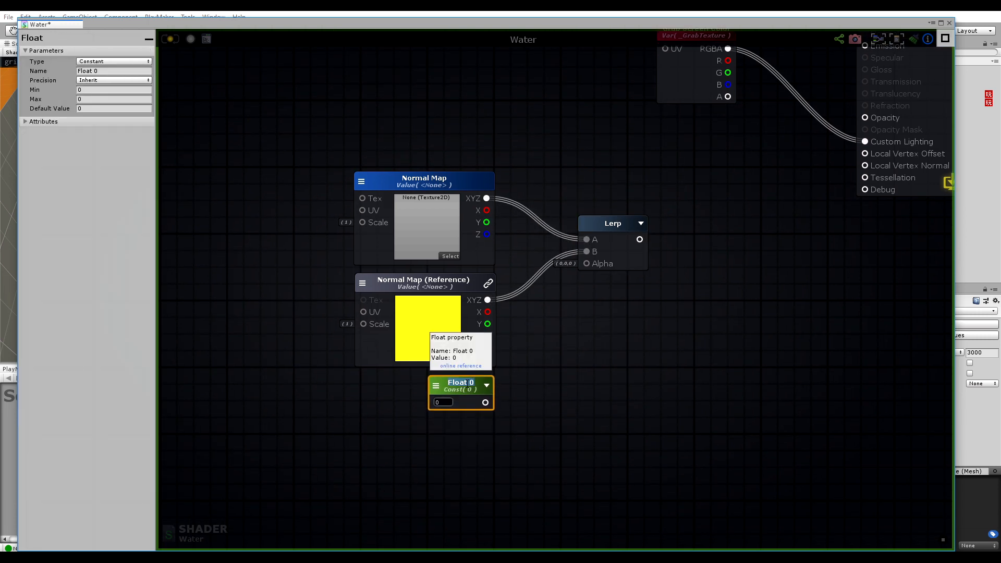
pyautogui.write('Lerp Sty')
pyautogui.press('BackSpace')
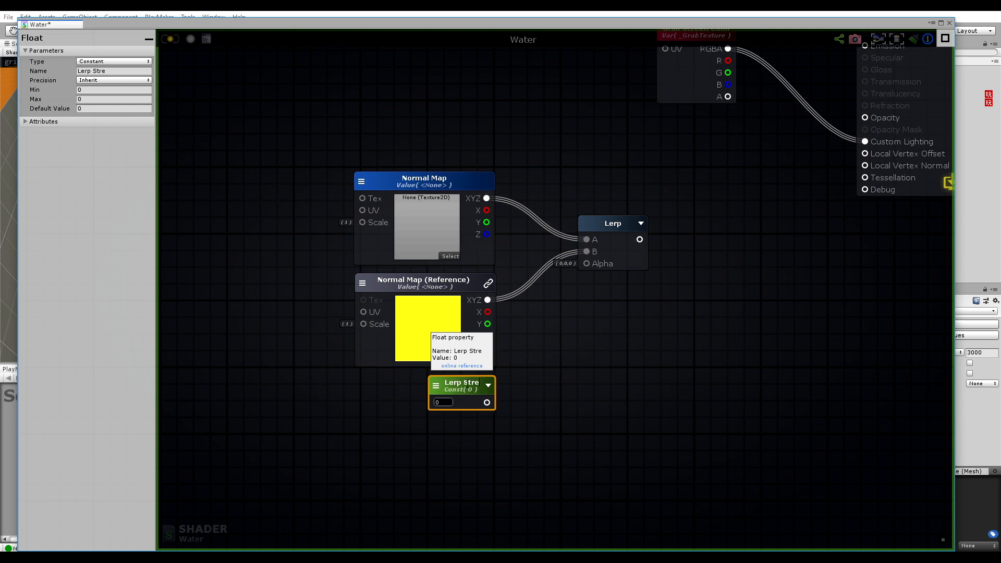
pyautogui.write('rength')
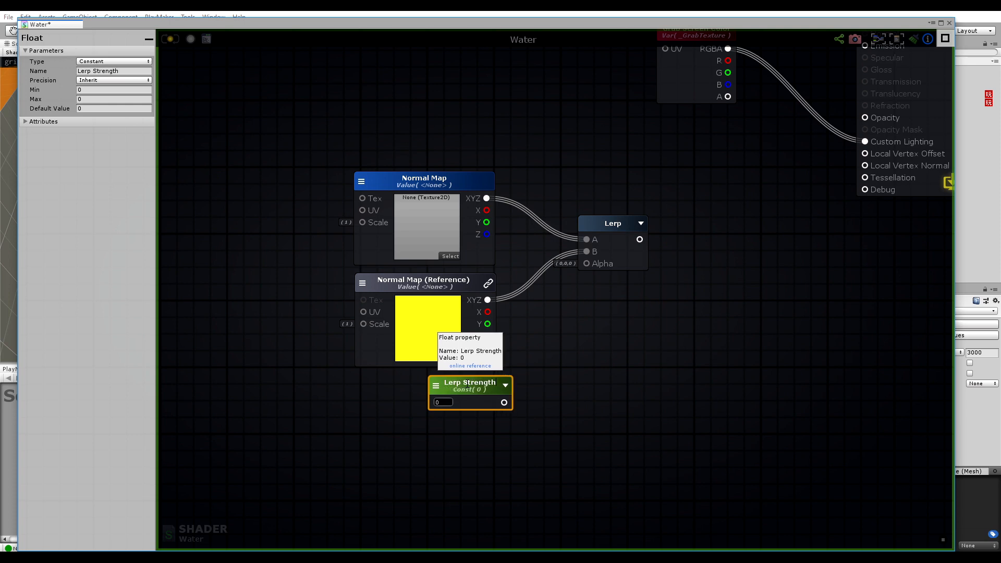
pyautogui.press('Return')
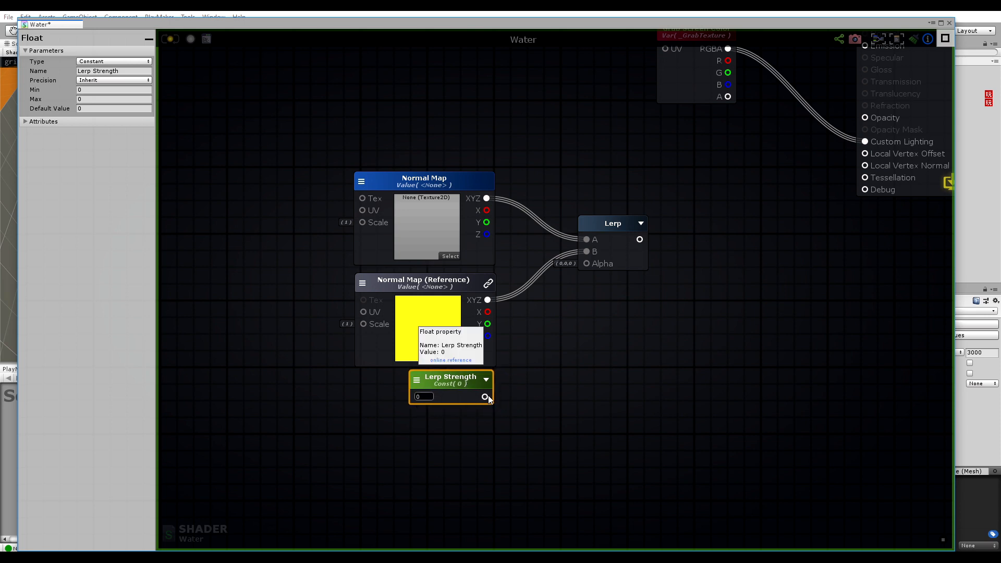
pyautogui.moveTo(486, 397); pyautogui.dragTo(587, 263)
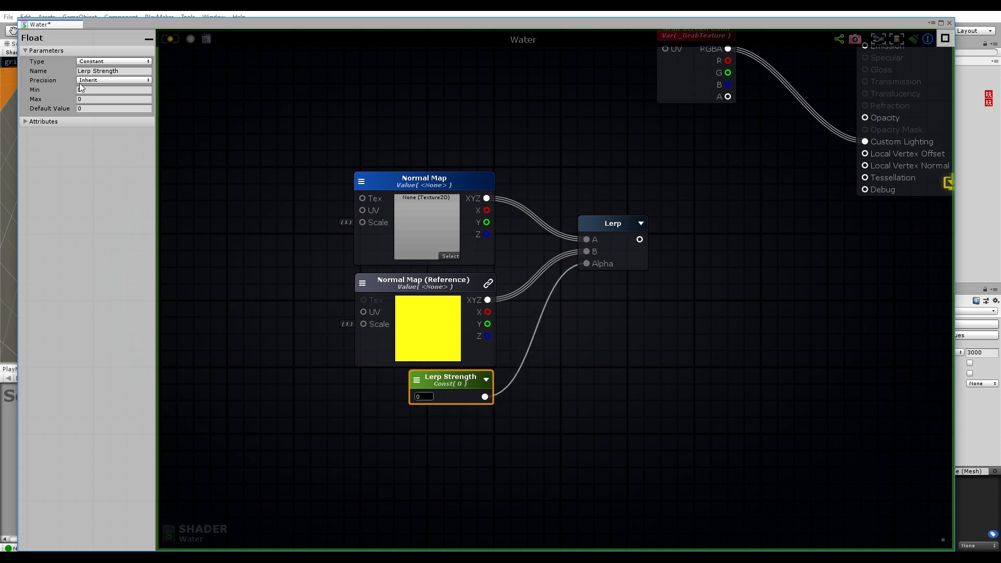
# Set Lerp Strength's maximum to 1 and default value to 0.5, and change its type to Property.
pyautogui.click(82, 99)
pyautogui.write('1')
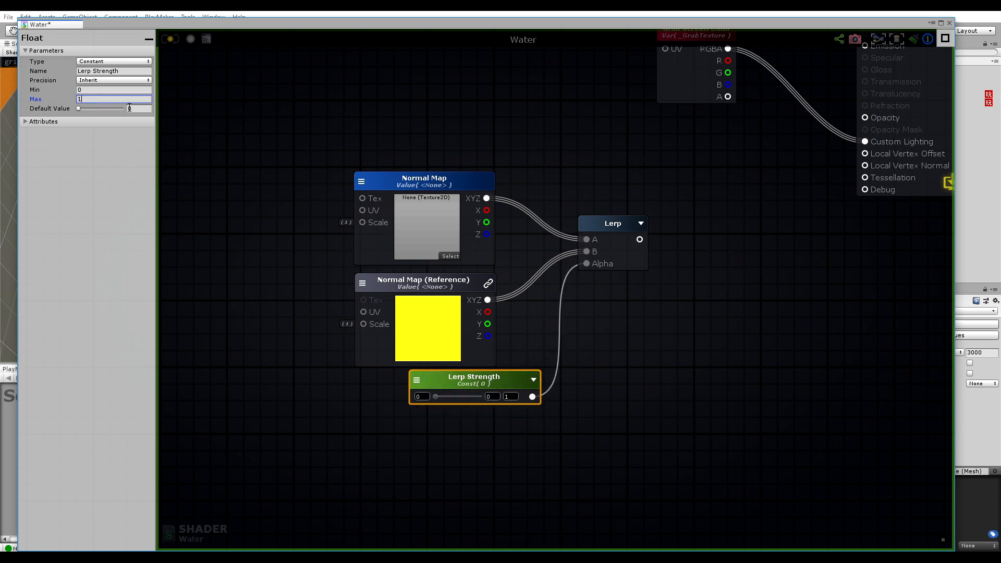
pyautogui.click(130, 107)
pyautogui.write('0.5')
pyautogui.click(230, 239)
pyautogui.moveTo(493, 378); pyautogui.dragTo(468, 387)
pyautogui.click(388, 383)
pyautogui.click(449, 405)
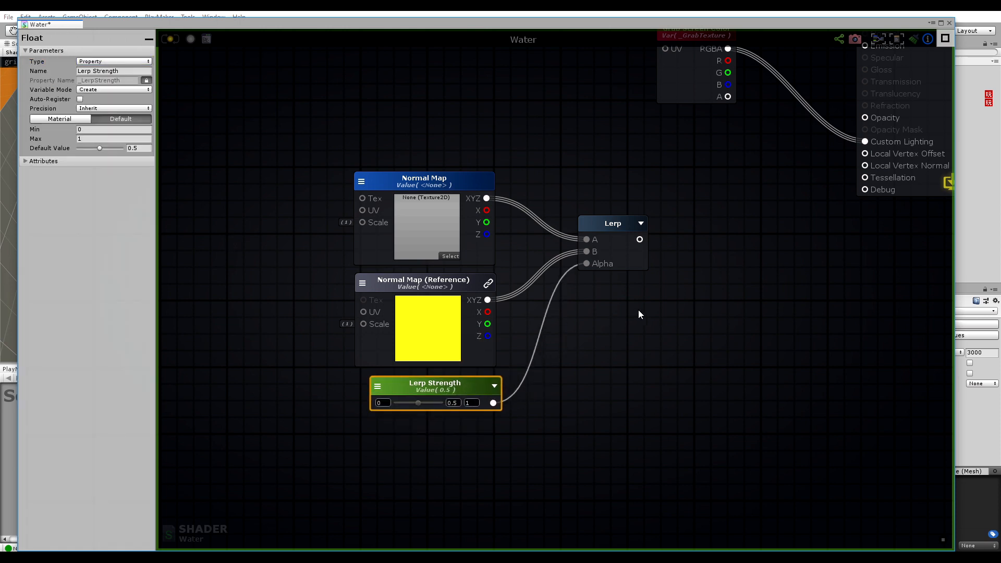
# Add a Register Local Var node beside Lerp and connect Lerp's output to it.
pyautogui.moveTo(638, 310); pyautogui.dragTo(569, 340, button='middle')
pyautogui.moveTo(536, 264); pyautogui.dragTo(512, 274)
pyautogui.rightClick(610, 267)
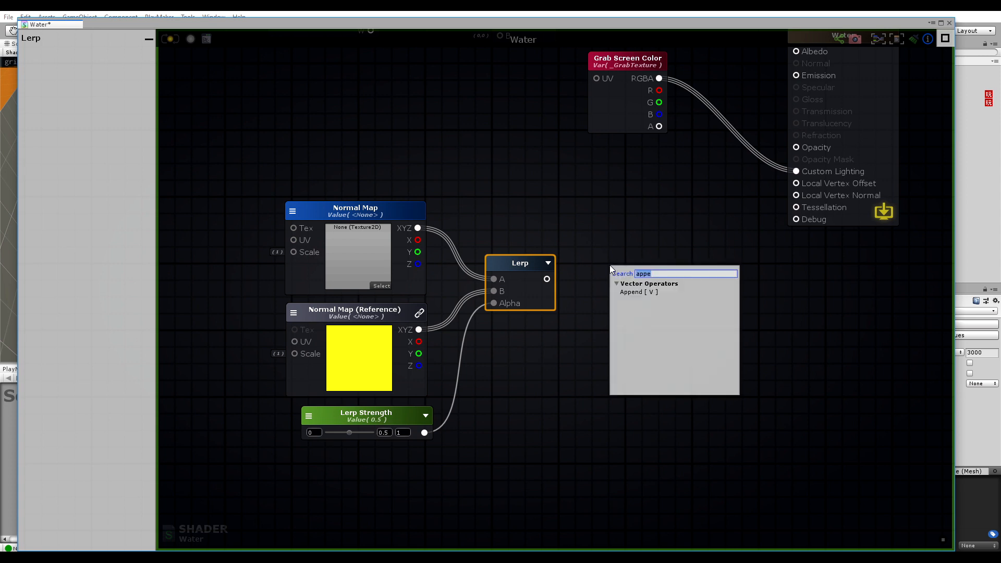
pyautogui.write('reg')
pyautogui.click(663, 292)
pyautogui.click(616, 274)
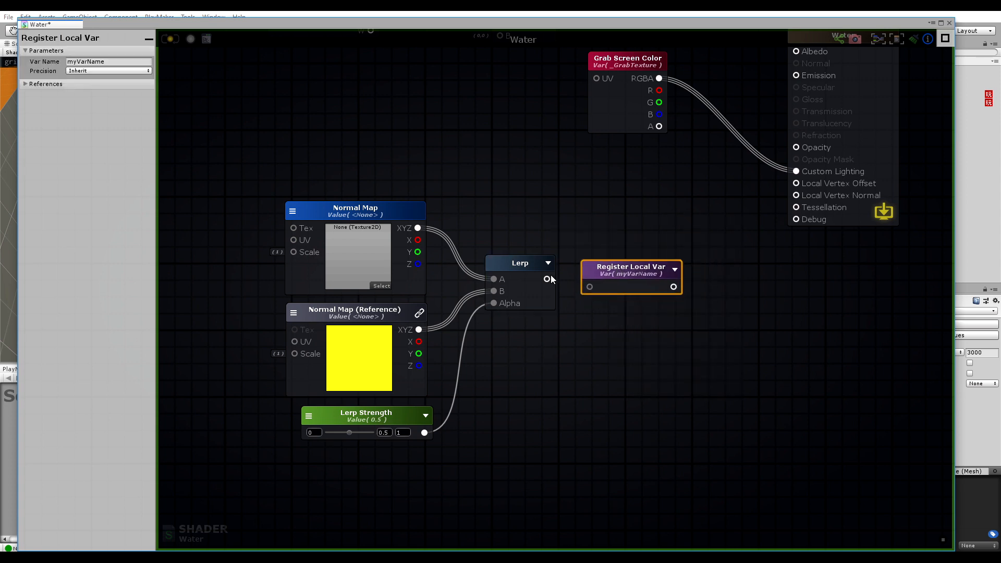
pyautogui.click(593, 286)
# Name the Register Local Var's variable normalMapping and align the node with Lerp.
pyautogui.click(93, 61)
pyautogui.write('N')
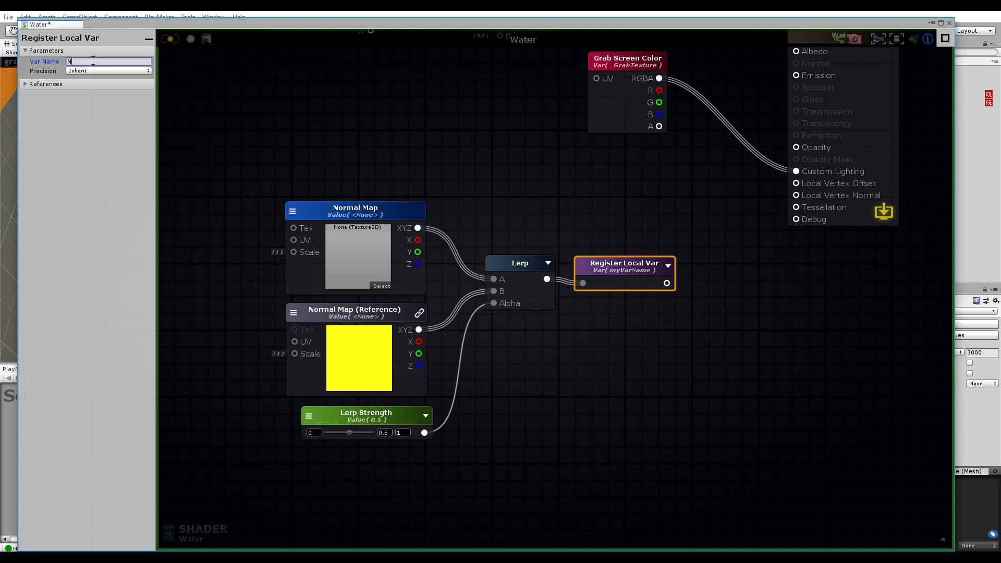
pyautogui.write('ormalMap')
pyautogui.moveTo(619, 264); pyautogui.dragTo(616, 260)
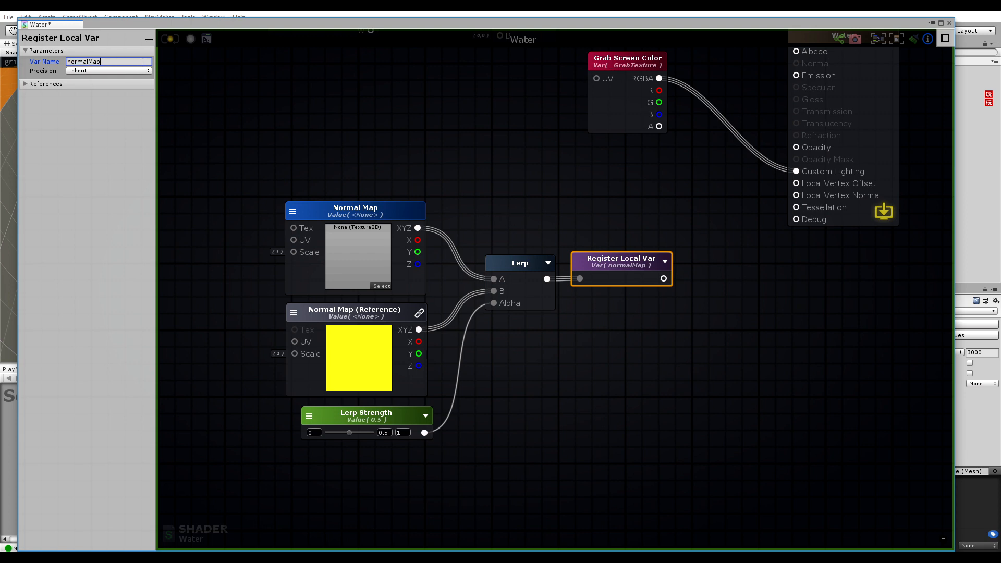
pyautogui.click(597, 223)
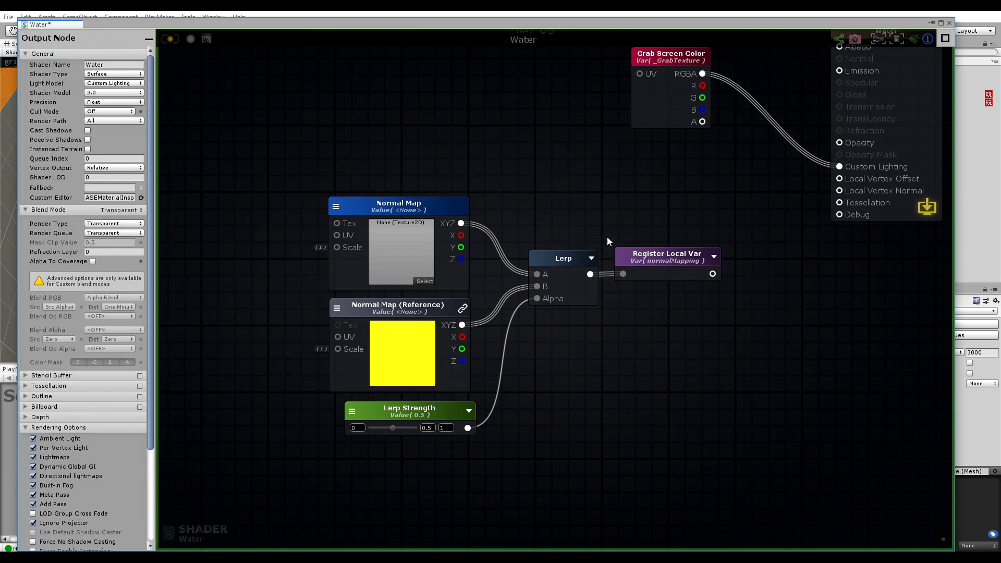
# Move the whole normal mapping node group farther away from Grab Screen Color, to its lower left in the graph.
pyautogui.moveTo(704, 175); pyautogui.dragTo(331, 445)
pyautogui.moveTo(686, 254); pyautogui.dragTo(554, 252)
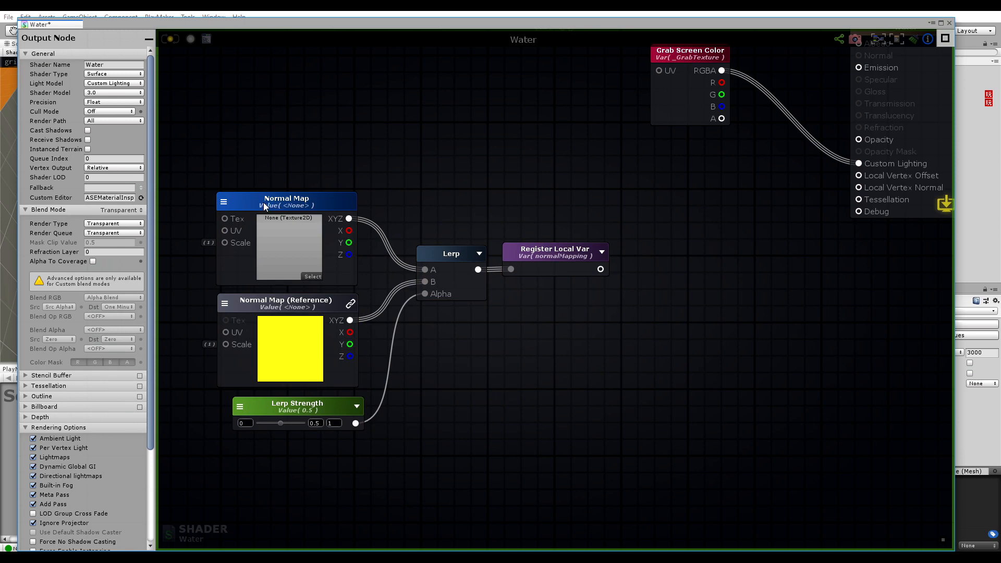
pyautogui.click(545, 266)
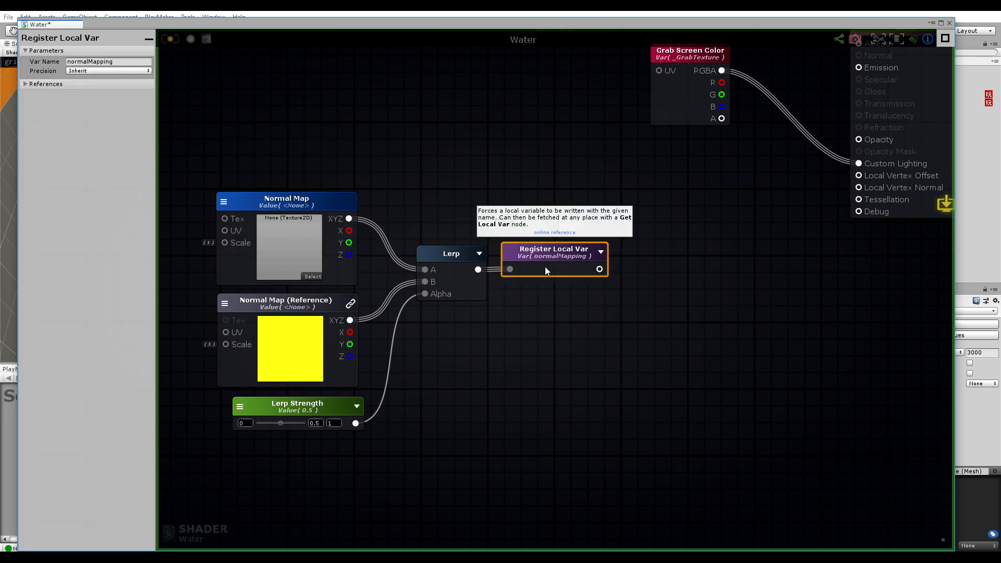
pyautogui.click(557, 297)
pyautogui.moveTo(520, 165); pyautogui.dragTo(652, 186, button='middle')
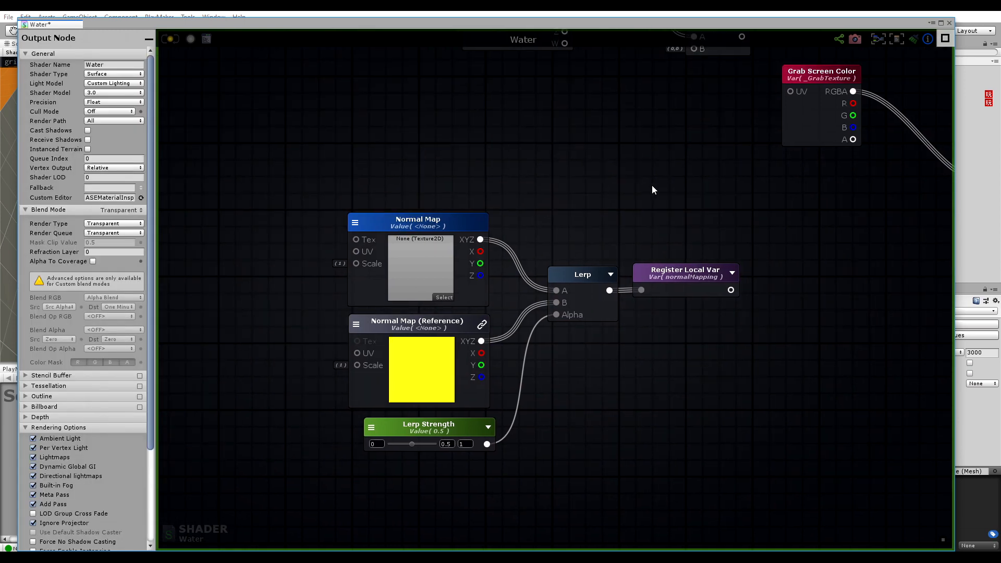
pyautogui.moveTo(673, 184); pyautogui.dragTo(456, 447)
pyautogui.moveTo(676, 283); pyautogui.dragTo(590, 303)
pyautogui.click(646, 217)
pyautogui.moveTo(596, 207); pyautogui.dragTo(728, 227, button='middle')
# Enclose the normal map, Lerp, Lerp Strength and local variable nodes in a comment frame titled Normal Mapping.
pyautogui.moveTo(749, 218); pyautogui.dragTo(437, 495)
pyautogui.press('c')
pyautogui.doubleClick(444, 245)
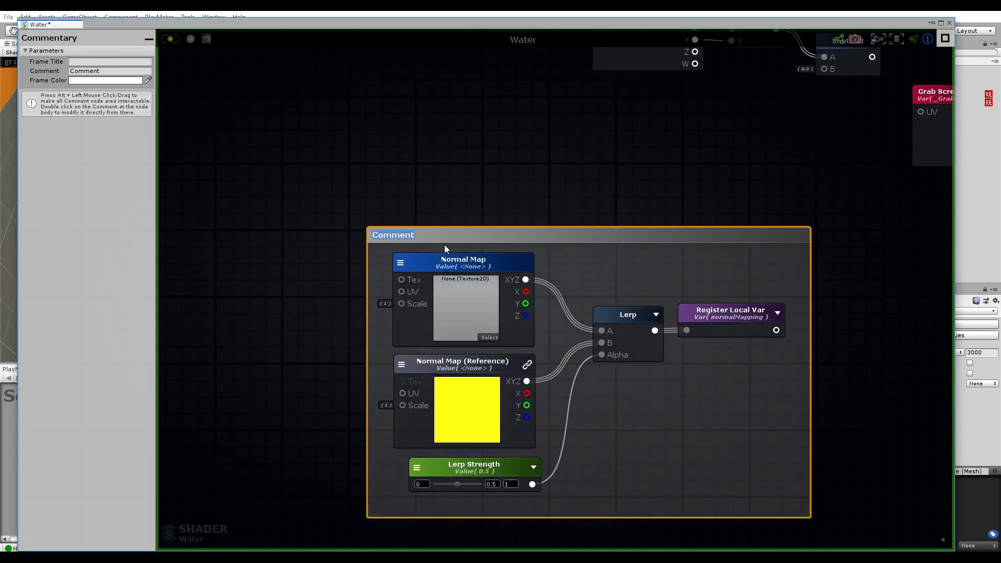
pyautogui.write('Normal Mapping')
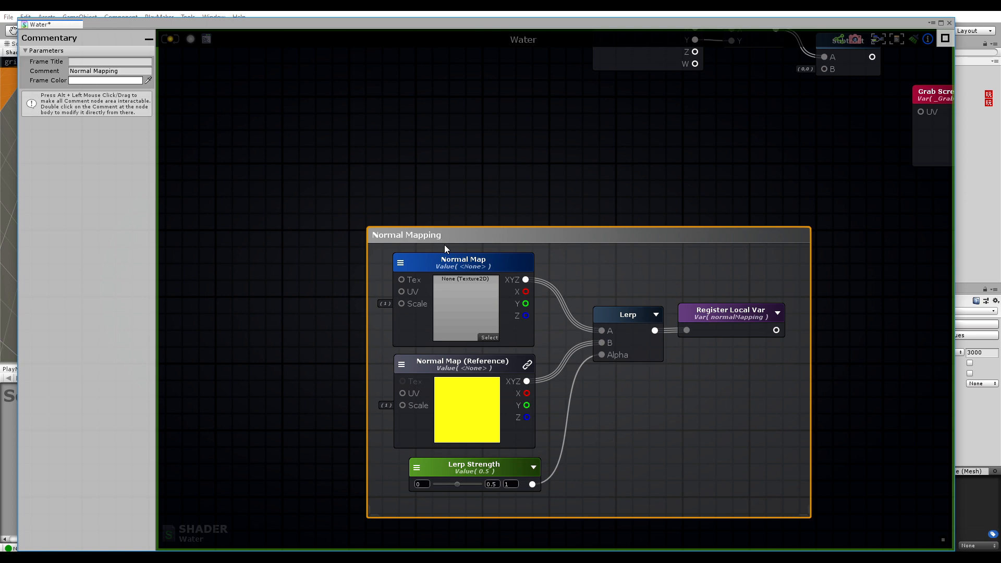
pyautogui.click(710, 199)
# Move the Grab Screen Position, Append and Subtract nodes together up and away from Grab Screen Color.
pyautogui.moveTo(696, 112); pyautogui.dragTo(603, 292, button='middle')
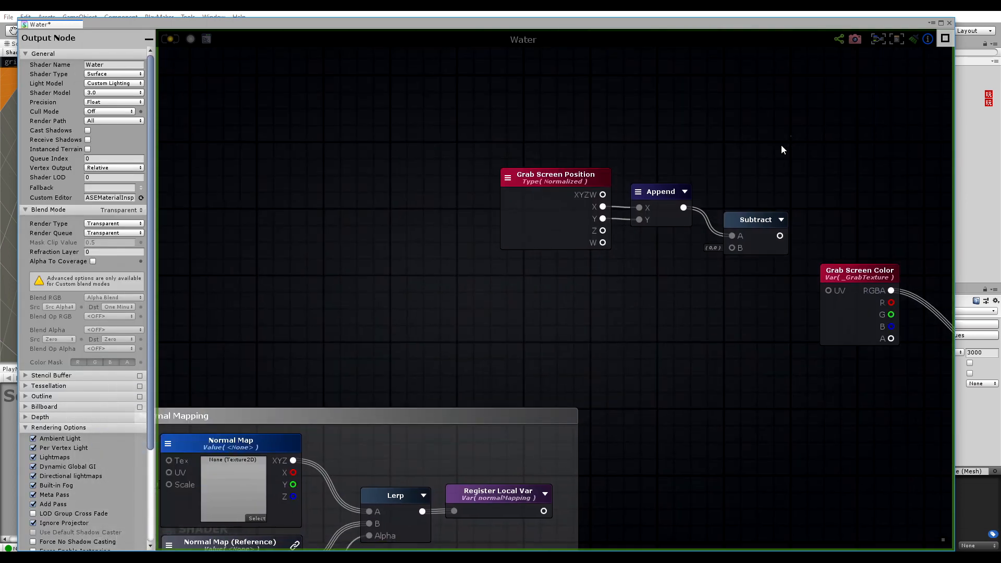
pyautogui.moveTo(791, 135); pyautogui.dragTo(467, 341)
pyautogui.moveTo(753, 221); pyautogui.dragTo(606, 134)
pyautogui.click(568, 237)
pyautogui.moveTo(569, 237); pyautogui.dragTo(591, 290, button='middle')
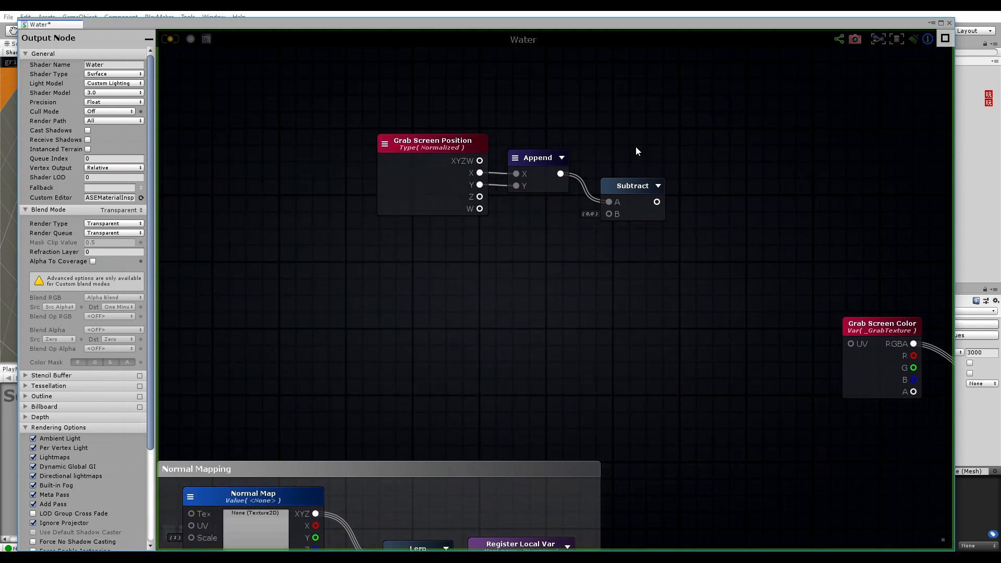
# Add a Register Local Var node beside Subtract and connect Subtract's output to it.
pyautogui.click(448, 142)
pyautogui.click(537, 159)
pyautogui.click(629, 187)
pyautogui.moveTo(690, 246); pyautogui.dragTo(588, 221, button='middle')
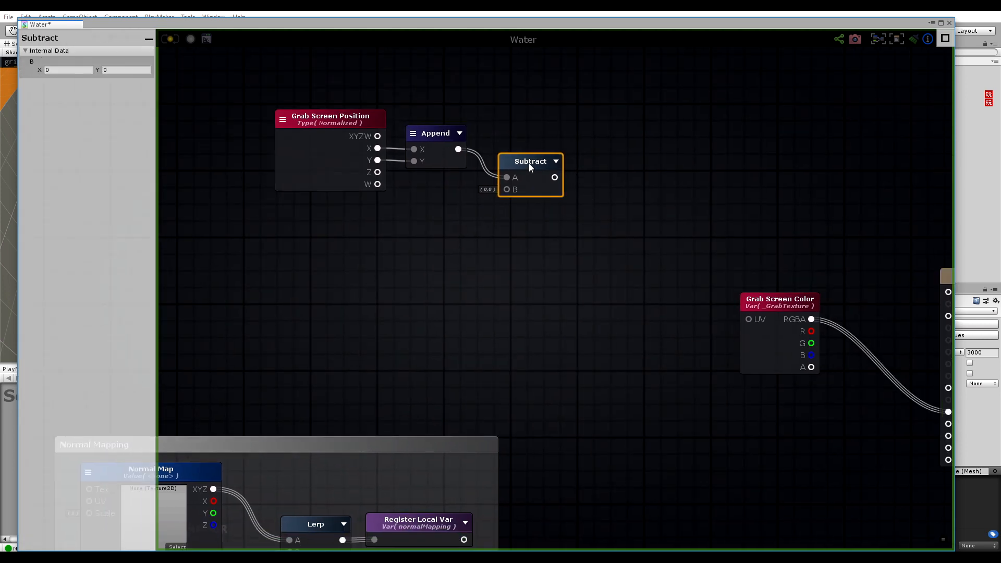
pyautogui.rightClick(615, 174)
pyautogui.click(653, 200)
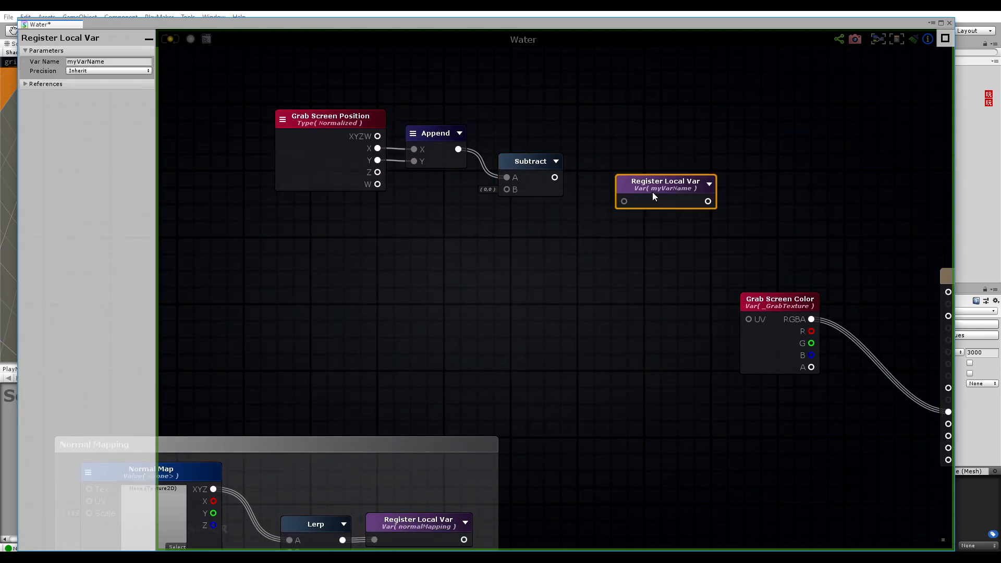
pyautogui.moveTo(652, 192); pyautogui.dragTo(637, 184)
pyautogui.moveTo(555, 177); pyautogui.dragTo(608, 193)
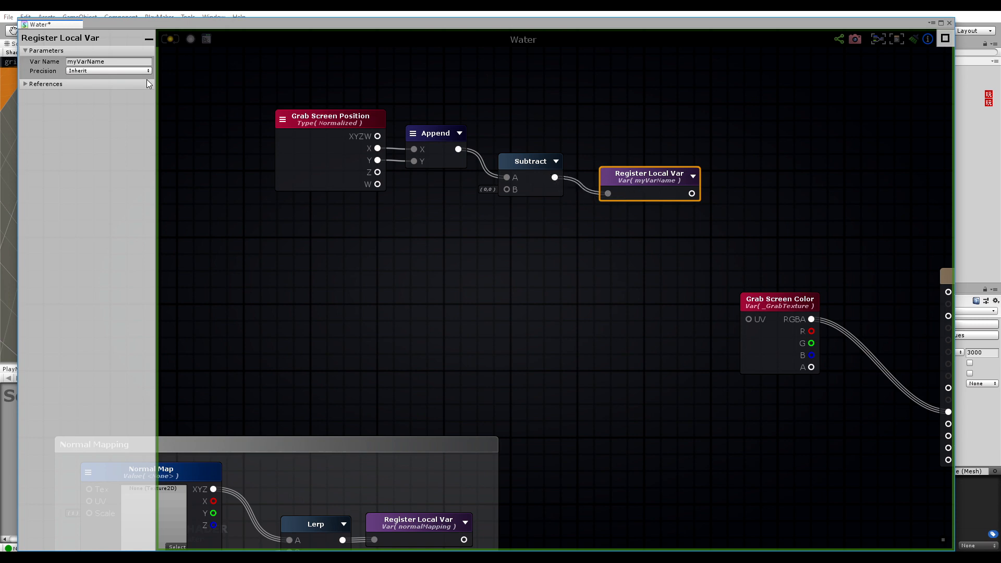
# Name the local variable registered from Subtract's output screenUV.
pyautogui.click(114, 61)
pyautogui.write('screen')
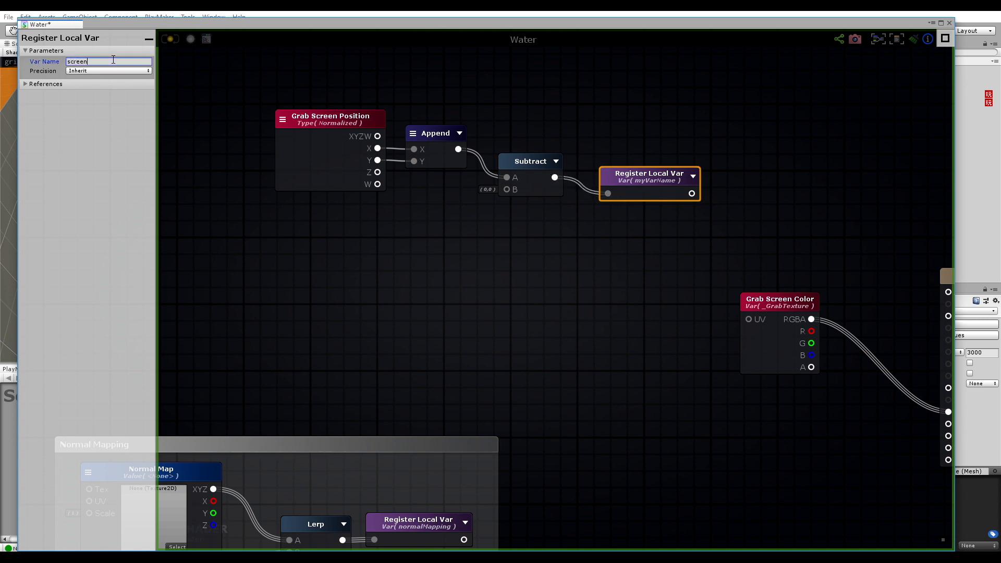
pyautogui.write('UV')
# Enclose the screen position, Append, Subtract and screenUV nodes in a comment frame titled Screen UVs and extend the frame downward.
pyautogui.moveTo(664, 85); pyautogui.dragTo(256, 283)
pyautogui.write('c')
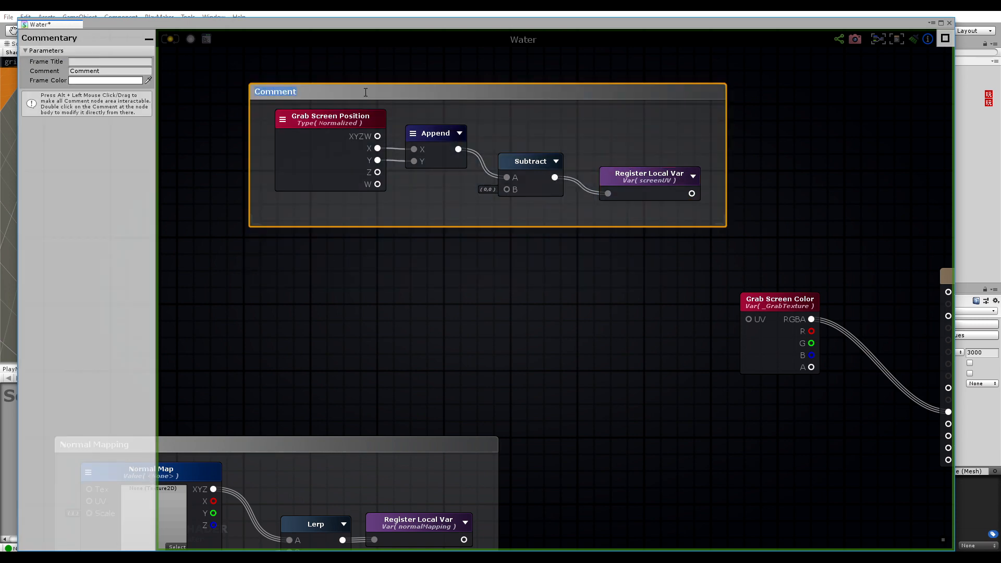
pyautogui.write('Screen UVs')
pyautogui.moveTo(377, 94); pyautogui.dragTo(369, 85)
pyautogui.click(368, 212)
pyautogui.moveTo(250, 216); pyautogui.dragTo(241, 287)
# Add a Get Local Var node referencing normalMapping inside the Screen UVs frame and connect it to Subtract's B input.
pyautogui.click(290, 366)
pyautogui.moveTo(463, 364); pyautogui.dragTo(503, 320, button='middle')
pyautogui.press('g')
pyautogui.click(405, 146)
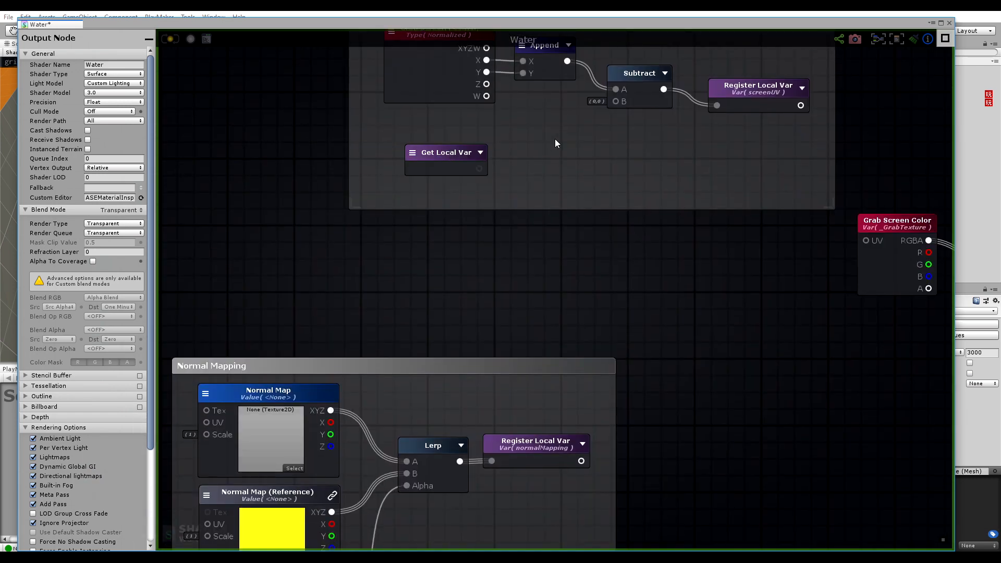
pyautogui.rightClick(555, 140)
pyautogui.click(448, 155)
pyautogui.moveTo(448, 154); pyautogui.dragTo(449, 151)
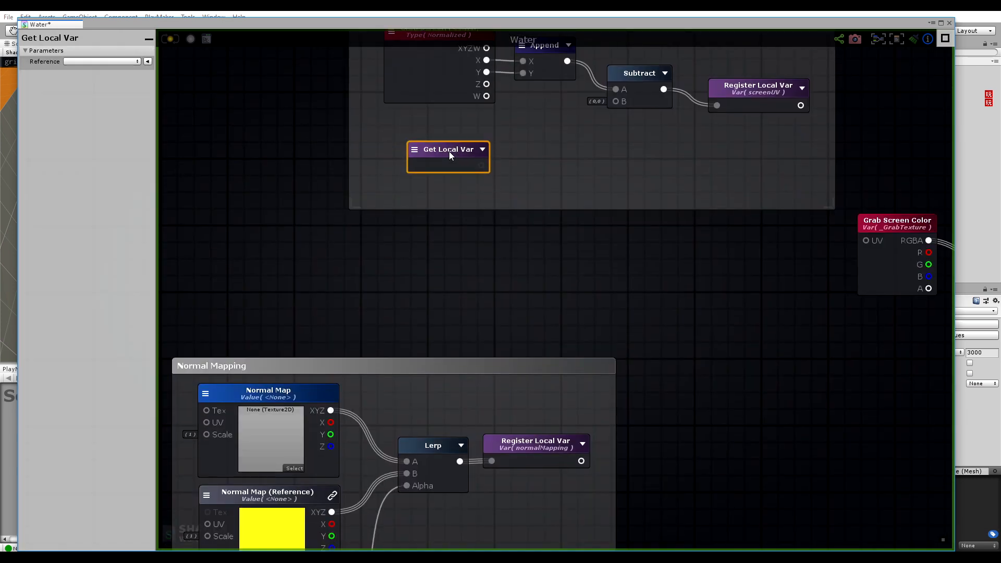
pyautogui.click(415, 152)
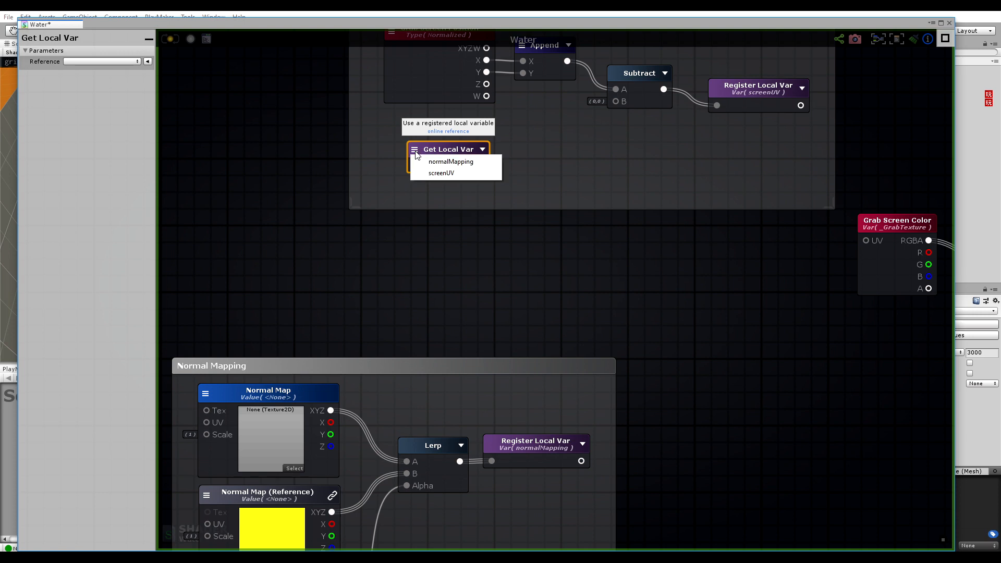
pyautogui.click(447, 162)
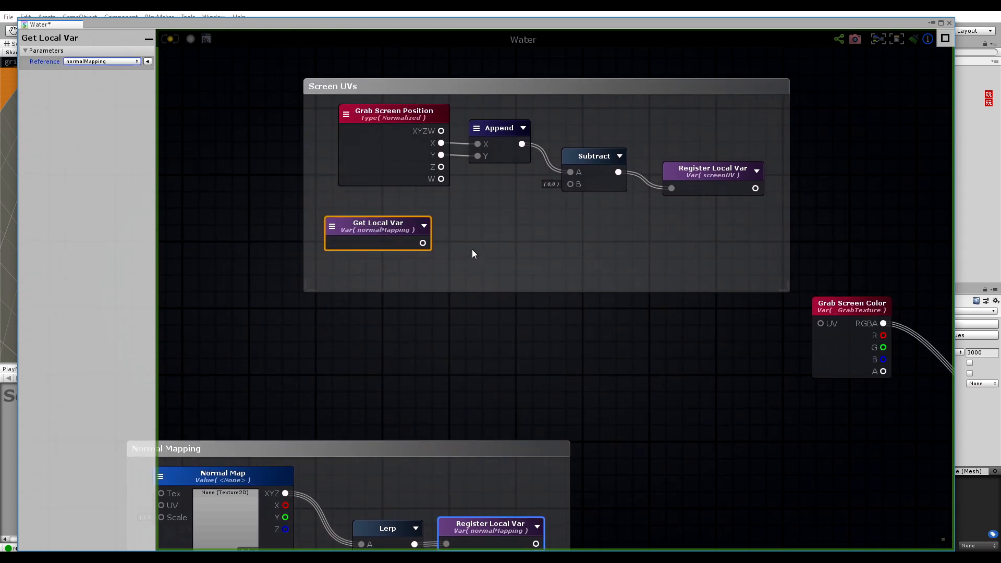
pyautogui.moveTo(423, 243); pyautogui.dragTo(574, 185)
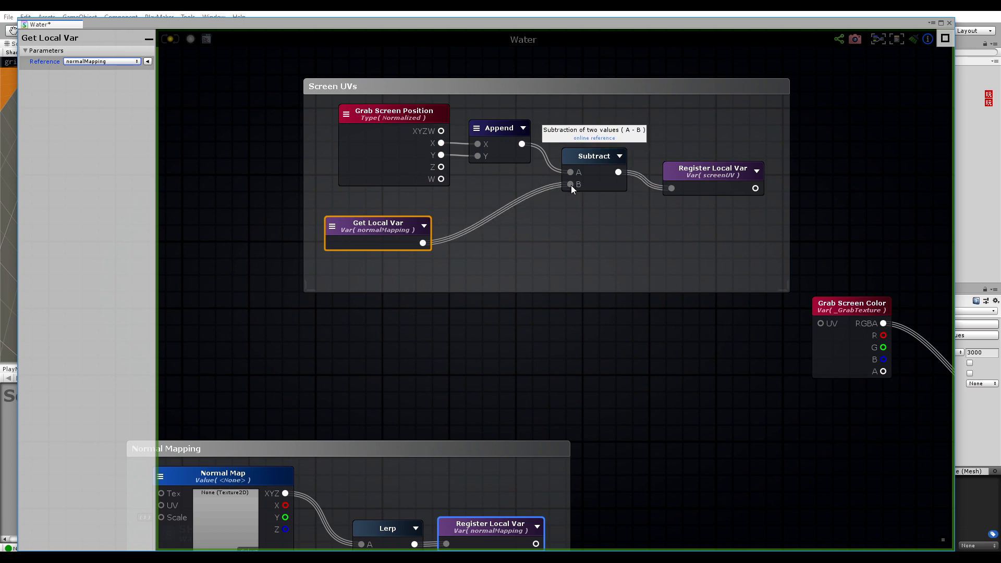
# Add a Multiply node beside the normalMapping Get Local Var node and connect that variable to its A input.
pyautogui.moveTo(477, 239); pyautogui.dragTo(515, 212, button='middle')
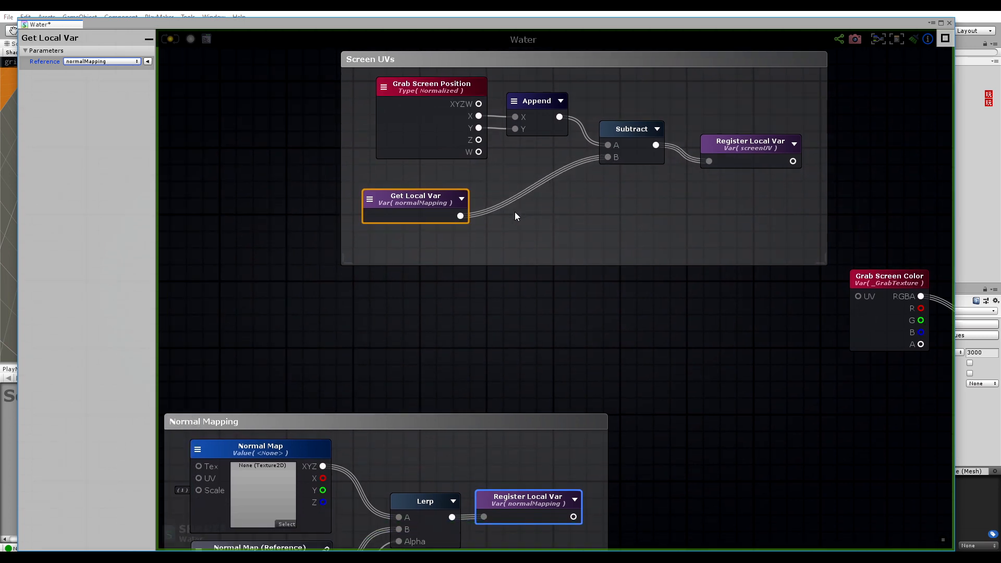
pyautogui.press('m')
pyautogui.moveTo(515, 212); pyautogui.dragTo(504, 193)
pyautogui.moveTo(461, 216); pyautogui.dragTo(534, 204)
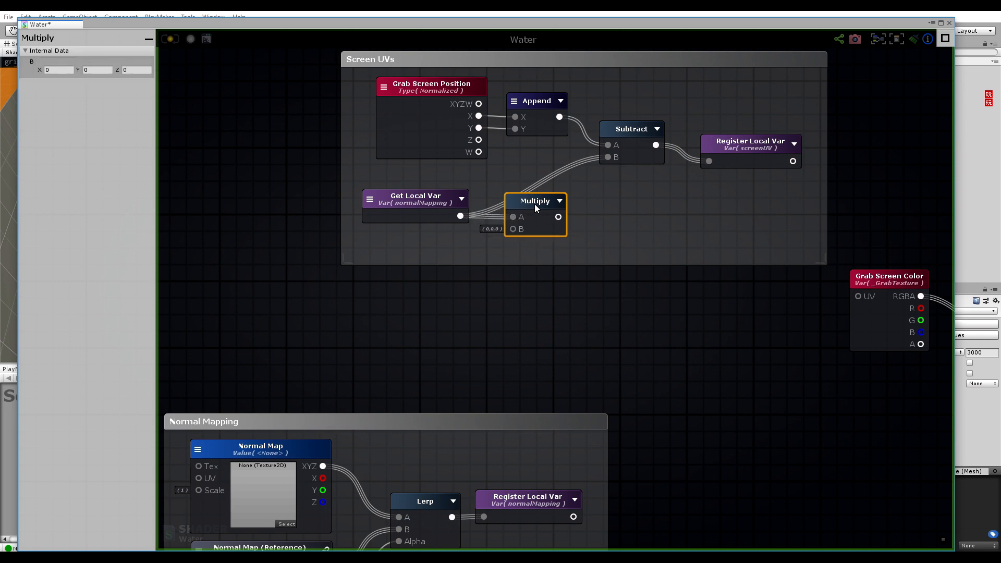
# Add a constant float named constant0.1 with value 0.1, connect it to Multiply's B, and route Multiply's output into Subtract's B.
pyautogui.press('1')
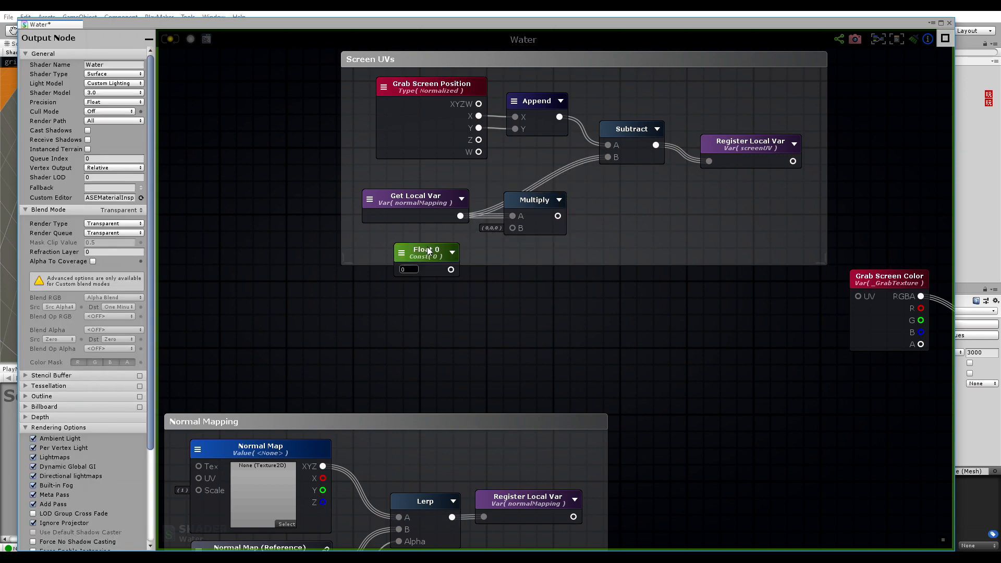
pyautogui.moveTo(427, 246); pyautogui.dragTo(427, 233)
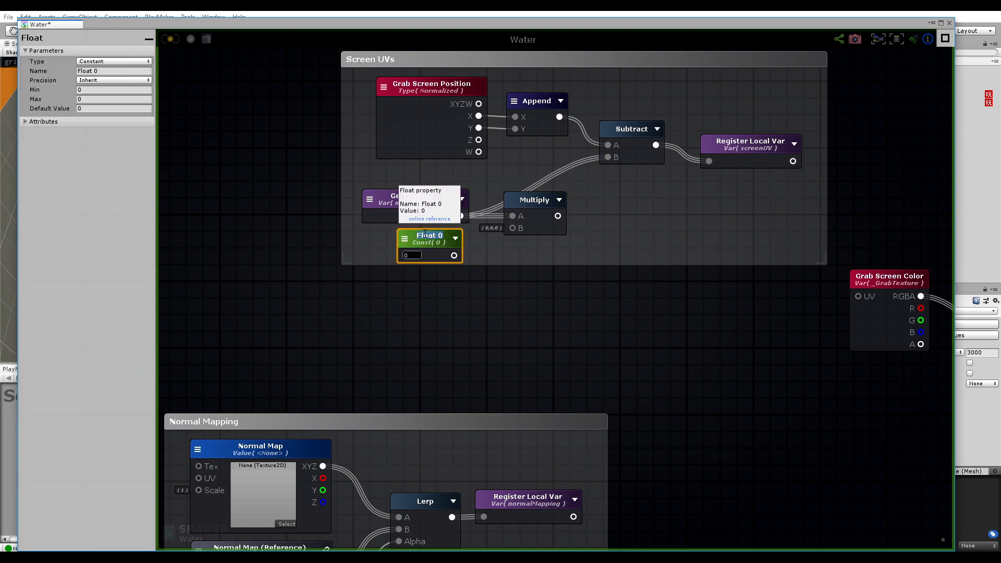
pyautogui.write('constr')
pyautogui.write('nt')
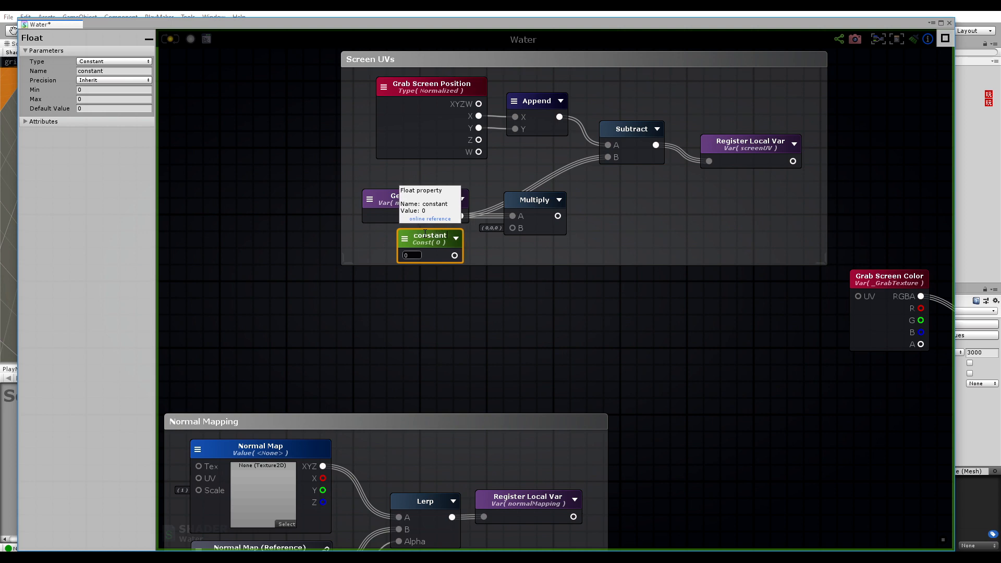
pyautogui.write('0.1')
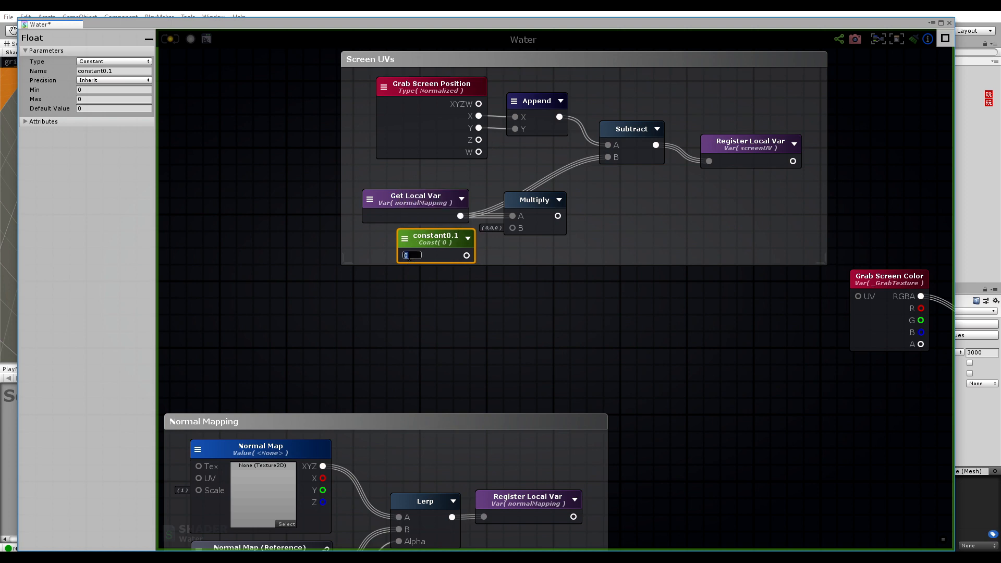
pyautogui.write('0,21')
pyautogui.write('1')
pyautogui.click(457, 270)
pyautogui.moveTo(436, 245); pyautogui.dragTo(432, 242)
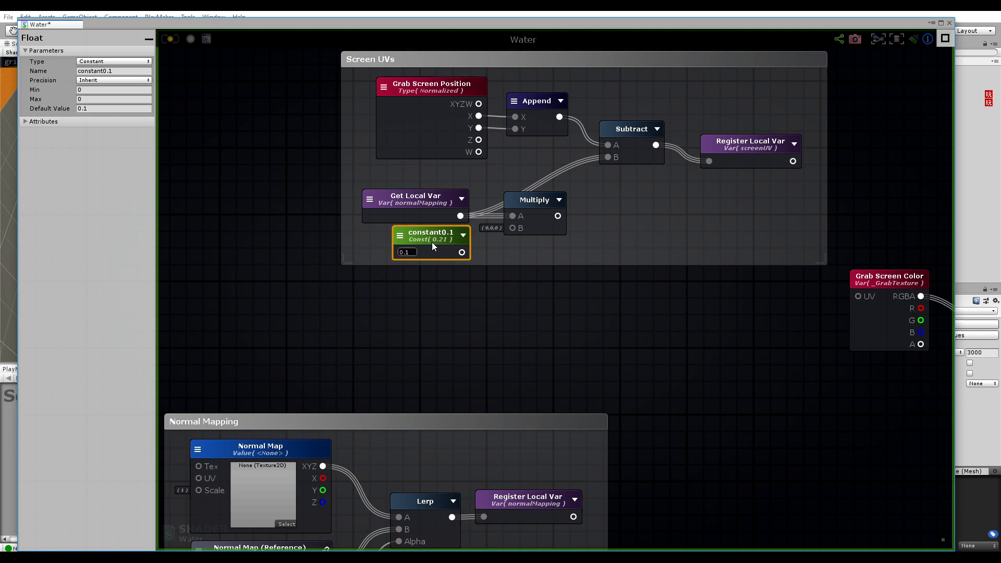
pyautogui.click(400, 237)
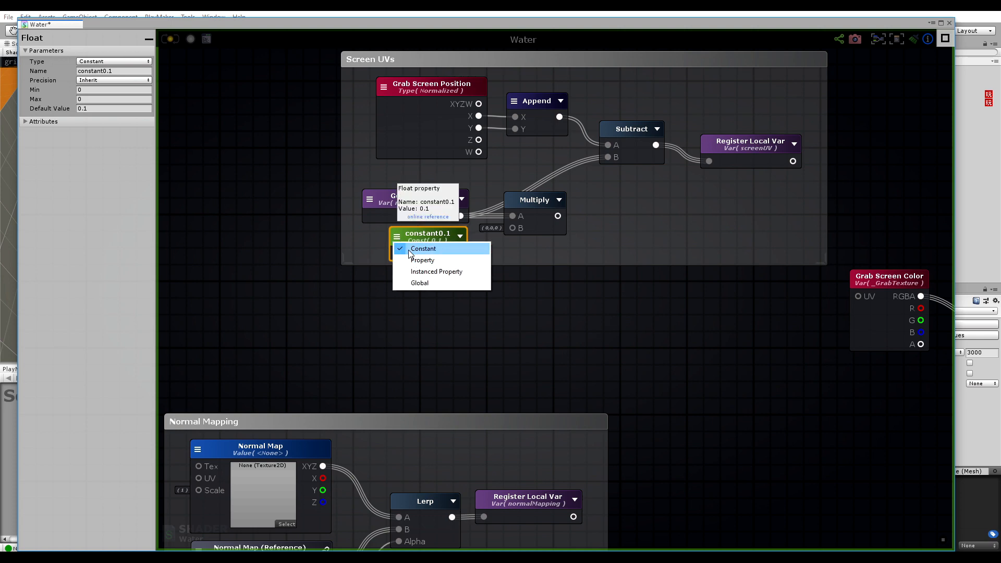
pyautogui.click(431, 249)
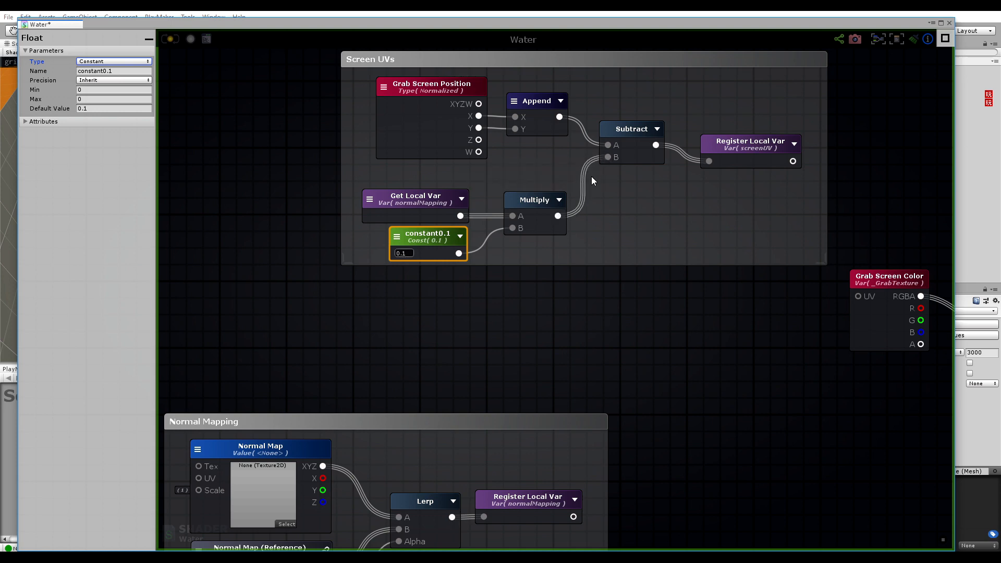
# Move the normalMapping, Multiply and constant0.1 nodes up into a compact arrangement beneath Grab Screen Position and Append.
pyautogui.click(537, 198)
pyautogui.moveTo(537, 197); pyautogui.dragTo(540, 178)
pyautogui.moveTo(420, 199); pyautogui.dragTo(435, 173)
pyautogui.moveTo(532, 183); pyautogui.dragTo(534, 174)
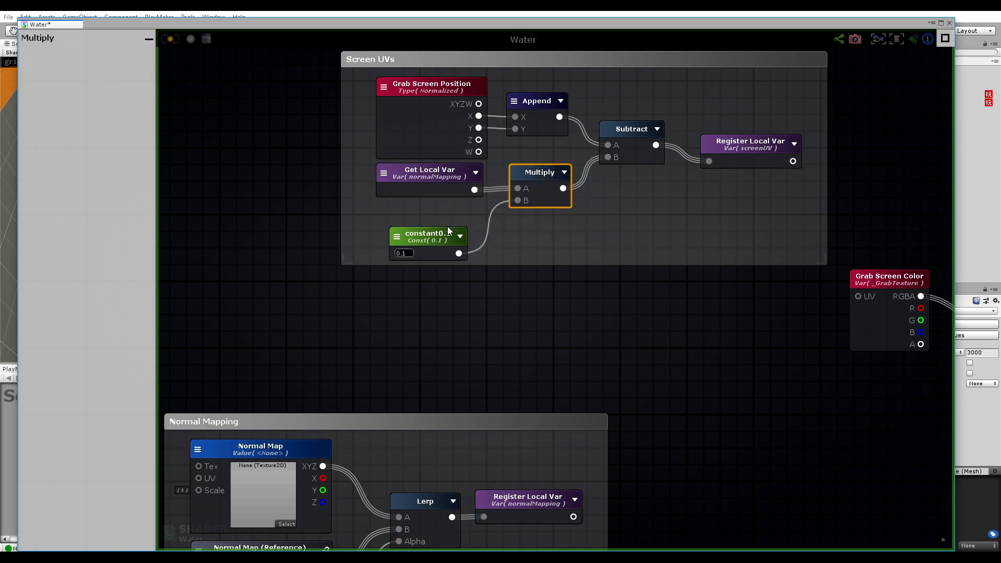
pyautogui.moveTo(439, 235); pyautogui.dragTo(455, 212)
pyautogui.click(623, 226)
# Add a Get Local Var node referencing screenUV beside Grab Screen Color and connect it to the UV input.
pyautogui.moveTo(607, 186); pyautogui.dragTo(561, 202, button='middle')
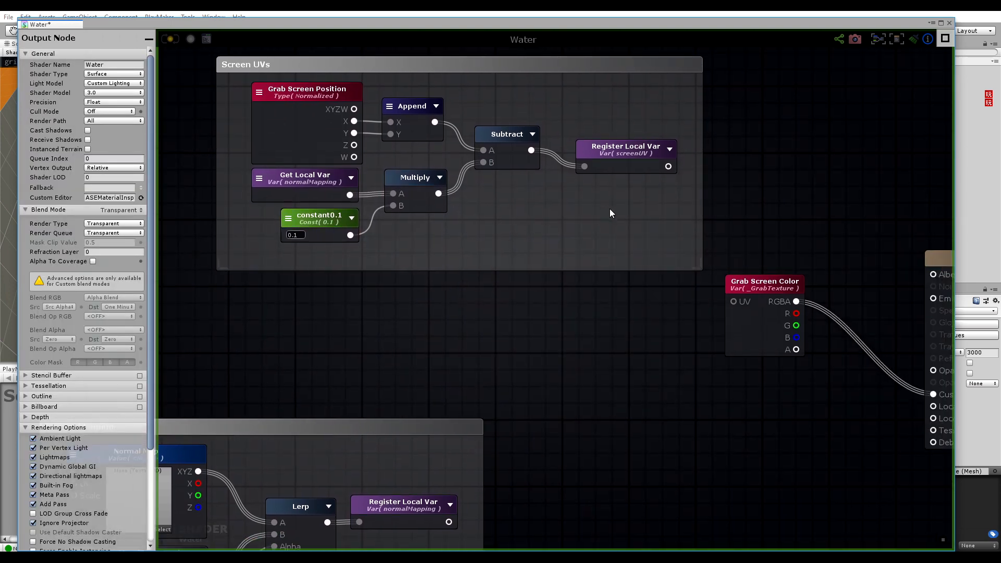
pyautogui.click(625, 144)
pyautogui.moveTo(684, 238); pyautogui.dragTo(700, 292)
pyautogui.press('g')
pyautogui.click(544, 298)
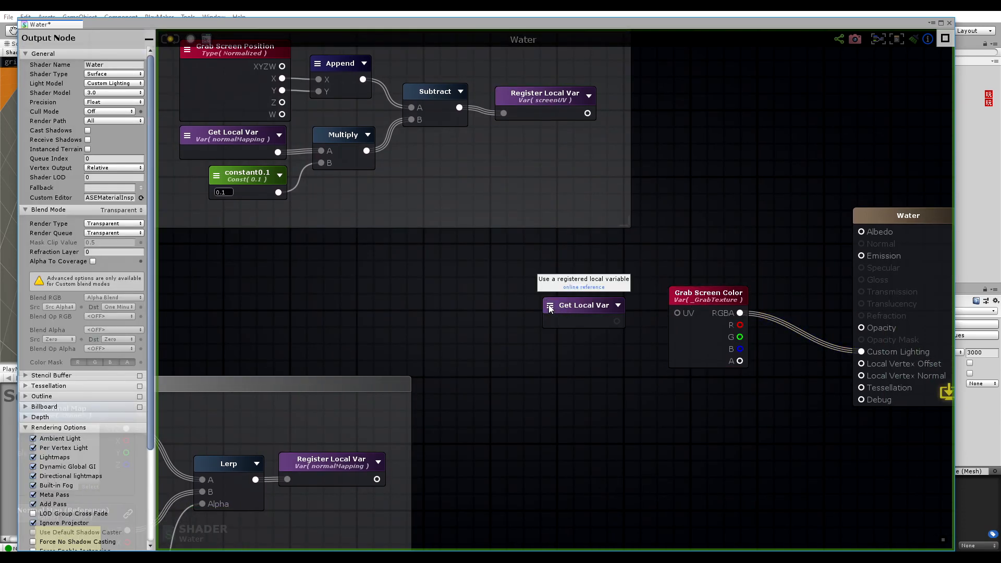
pyautogui.click(551, 311)
pyautogui.click(582, 334)
pyautogui.moveTo(620, 323); pyautogui.dragTo(677, 314)
pyautogui.moveTo(578, 305); pyautogui.dragTo(601, 296)
# Add a Component Mask node and place it below Multiply in the Screen UVs frame.
pyautogui.click(457, 174)
pyautogui.moveTo(455, 174); pyautogui.dragTo(515, 244, button='middle')
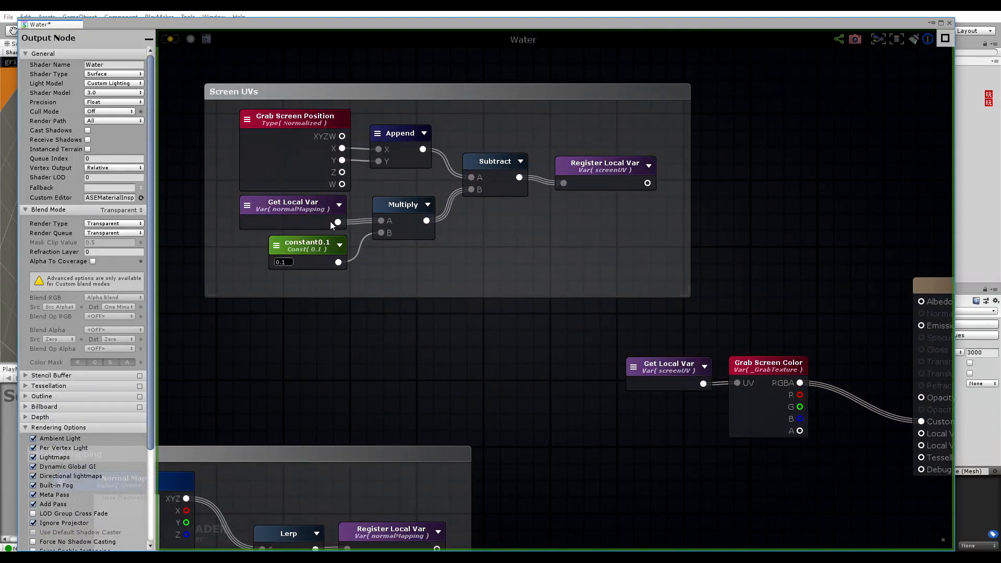
pyautogui.moveTo(330, 222); pyautogui.dragTo(463, 230, button='middle')
pyautogui.click(430, 226)
pyautogui.rightClick(191, 227)
pyautogui.write('com')
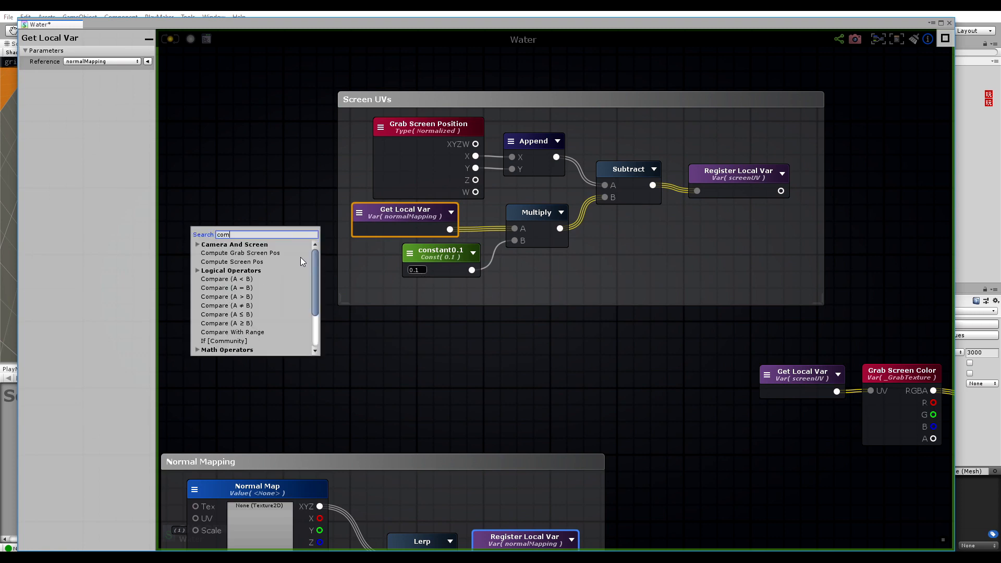
pyautogui.write('pon')
pyautogui.click(249, 263)
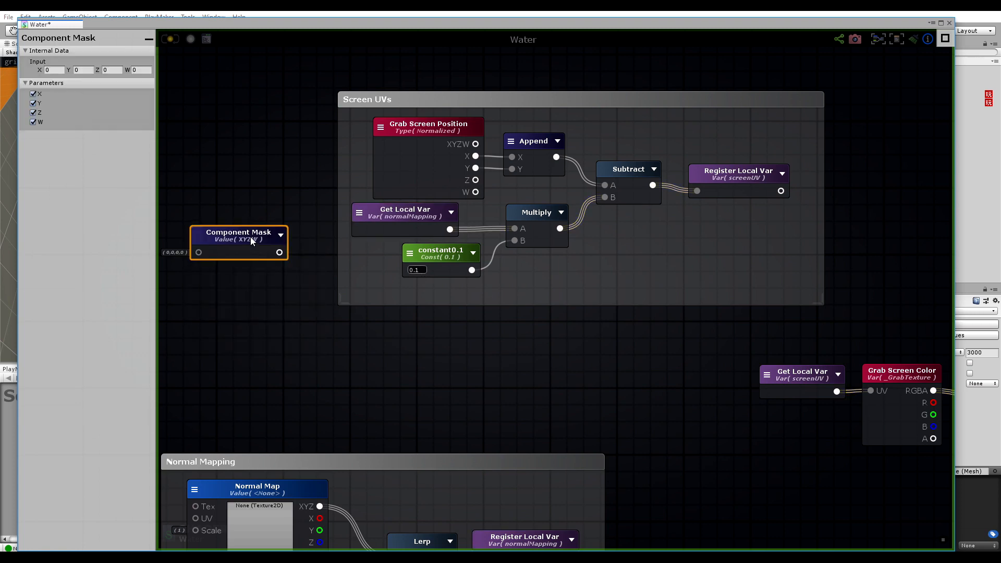
pyautogui.moveTo(250, 237); pyautogui.dragTo(571, 274)
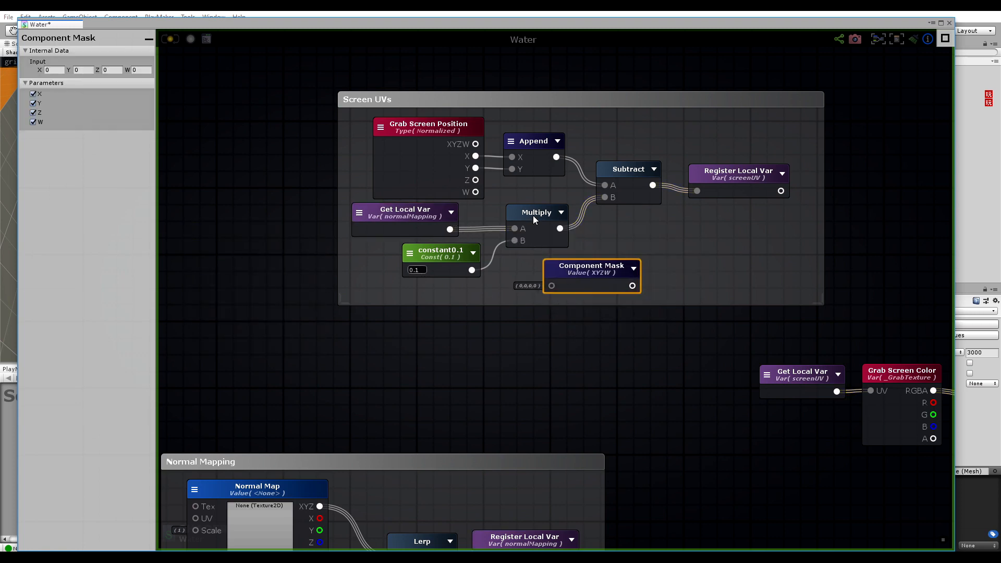
# Widen the Screen UVs frame to the left and spread its lower nodes apart to make room before Multiply.
pyautogui.moveTo(533, 215); pyautogui.dragTo(547, 214)
pyautogui.moveTo(328, 302); pyautogui.dragTo(214, 306)
pyautogui.moveTo(398, 222); pyautogui.dragTo(286, 225)
pyautogui.moveTo(426, 254); pyautogui.dragTo(282, 267)
# Insert the Component Mask, limited to XY, between the normalMapping variable and Multiply, and tidy the surrounding nodes.
pyautogui.moveTo(574, 268); pyautogui.dragTo(428, 220)
pyautogui.click(33, 80)
pyautogui.moveTo(315, 216); pyautogui.dragTo(341, 216)
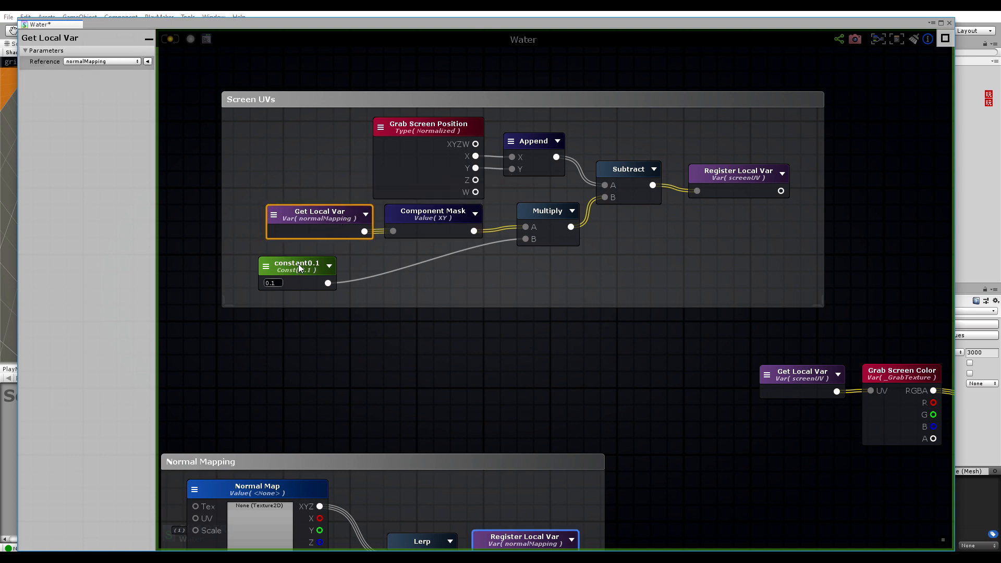
pyautogui.moveTo(299, 264); pyautogui.dragTo(442, 253)
pyautogui.click(589, 263)
# Compile the Water shader with the screenUV variable feeding Grab Screen Color.
pyautogui.moveTo(643, 248); pyautogui.dragTo(576, 233, button='middle')
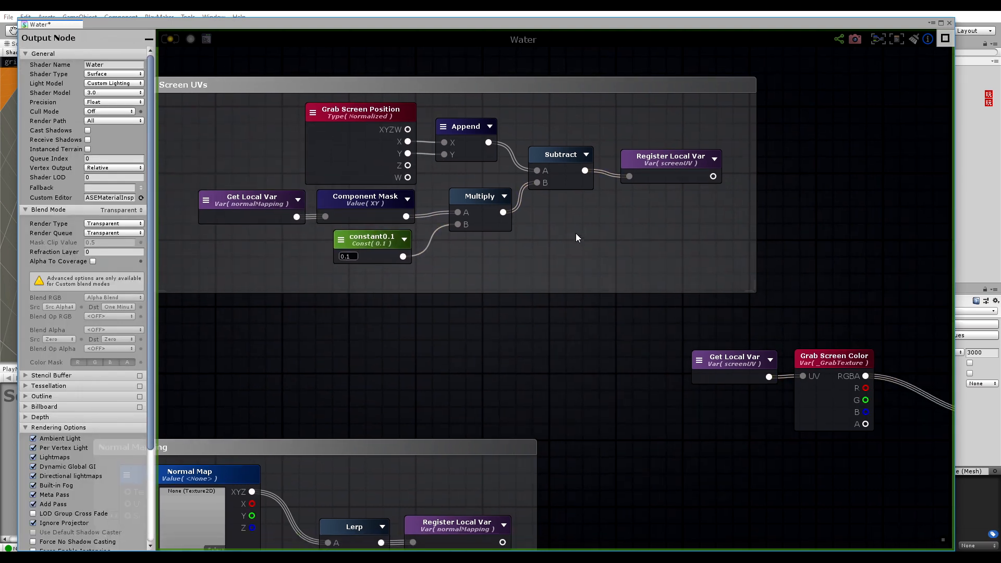
pyautogui.moveTo(663, 195); pyautogui.dragTo(509, 103, button='middle')
pyautogui.click(584, 268)
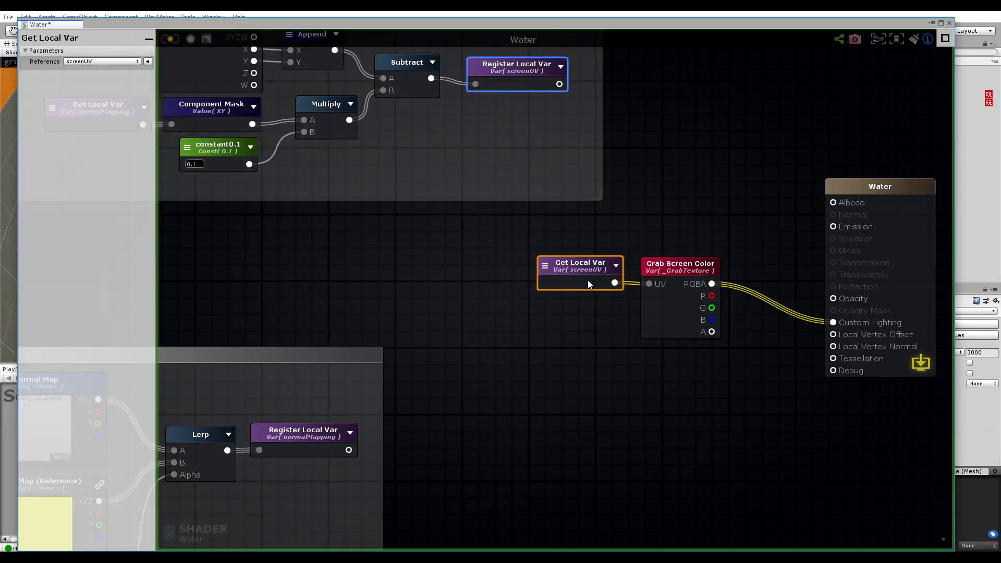
pyautogui.click(172, 38)
# Uncover the Unity scene and assign the water_normal texture as the Water Test material's Normal Map.
pyautogui.moveTo(568, 24); pyautogui.dragTo(458, 432)
pyautogui.click(984, 375)
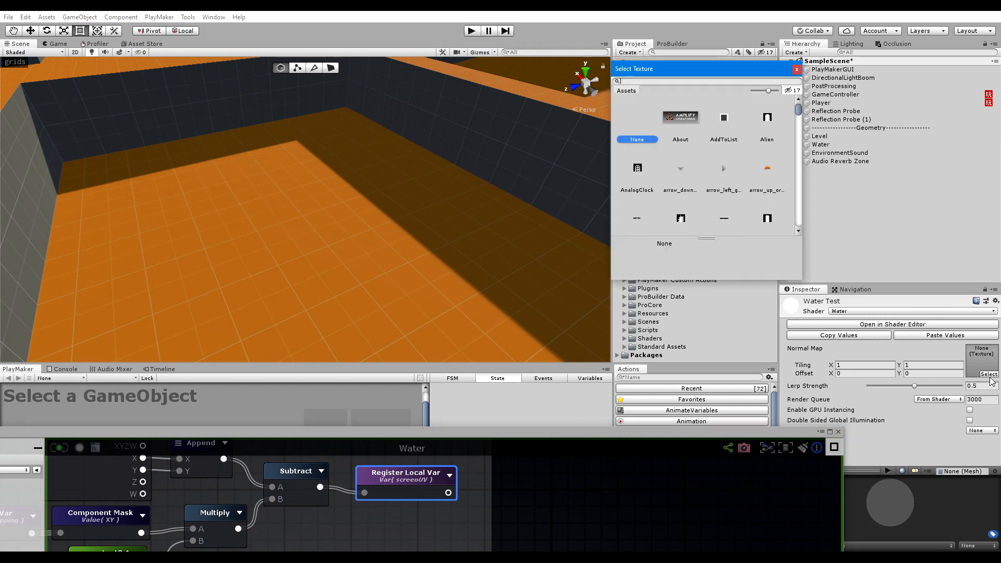
pyautogui.write('normal')
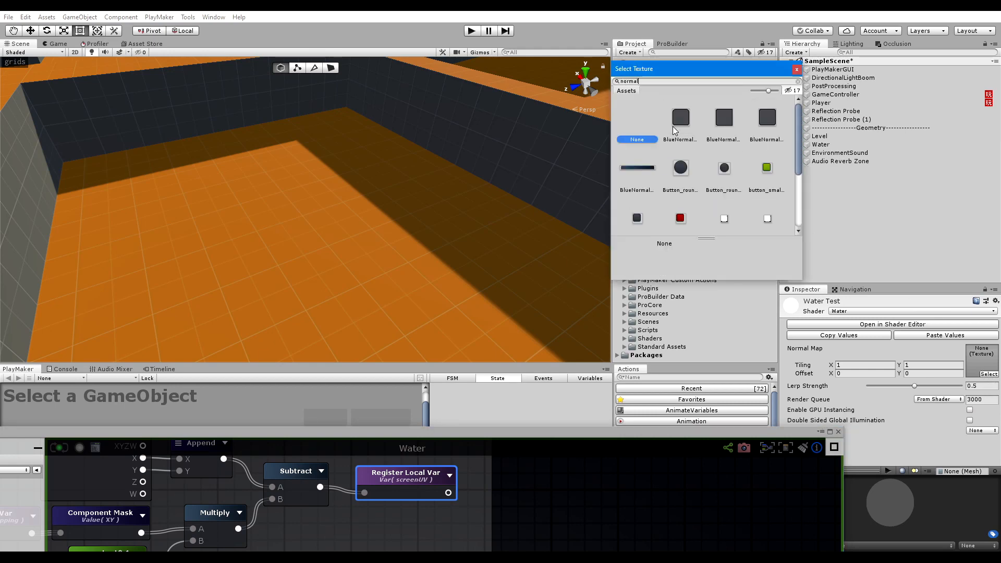
pyautogui.scroll(-4, 691, 139)
pyautogui.click(637, 211)
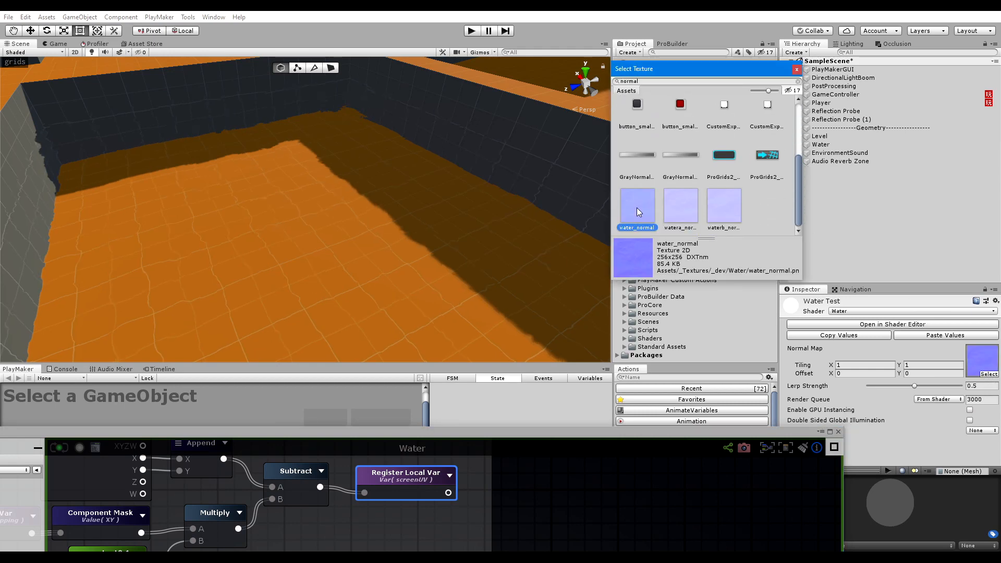
pyautogui.click(798, 71)
# Examine the water distortion in the pool from several angles and review the Normal Mapping node group.
pyautogui.keyDown('alt'); pyautogui.moveTo(391, 219); pyautogui.dragTo(259, 239); pyautogui.keyUp('alt')
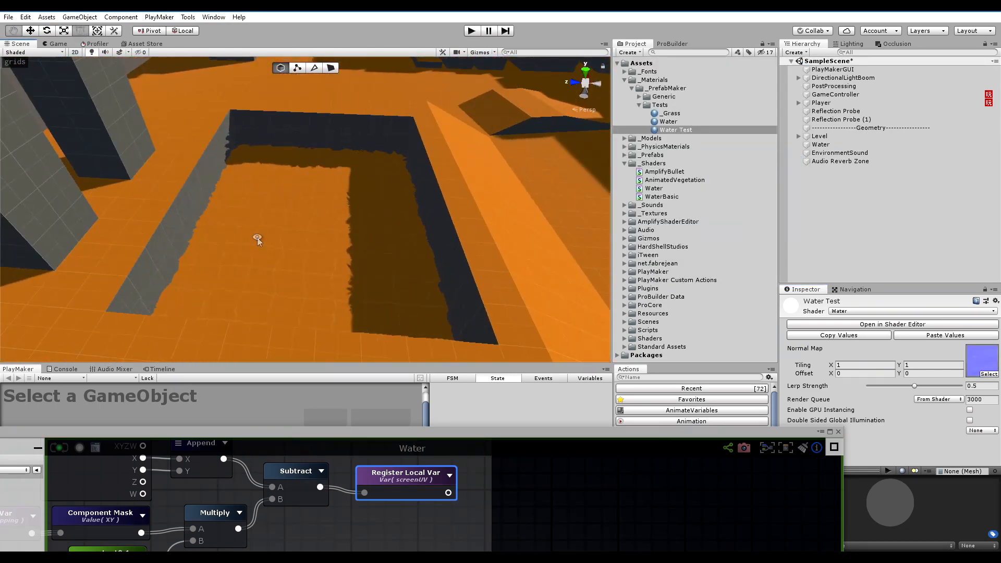
pyautogui.moveTo(513, 433); pyautogui.dragTo(620, 42)
pyautogui.click(504, 247)
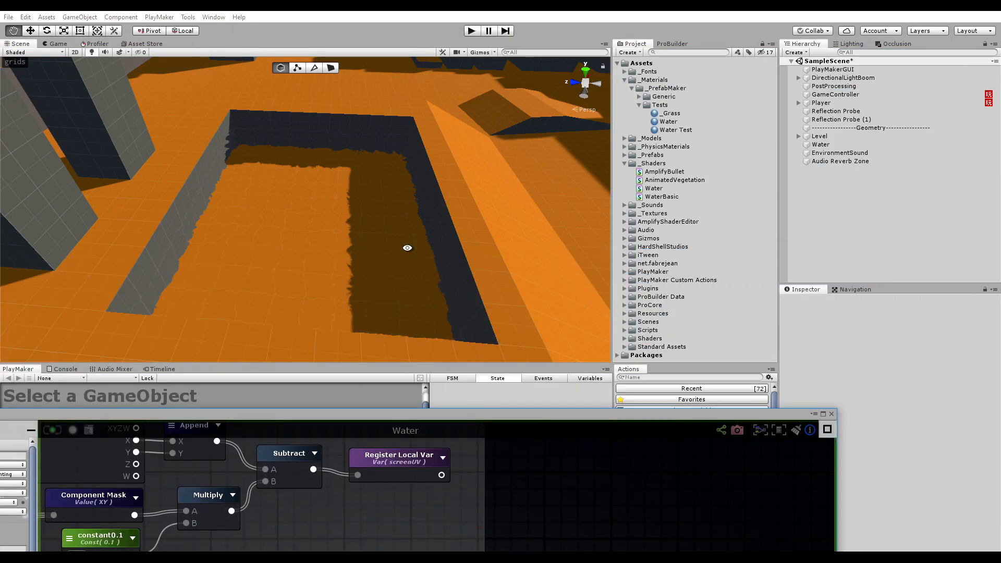
pyautogui.keyDown('alt'); pyautogui.moveTo(407, 246); pyautogui.dragTo(342, 273); pyautogui.keyUp('alt')
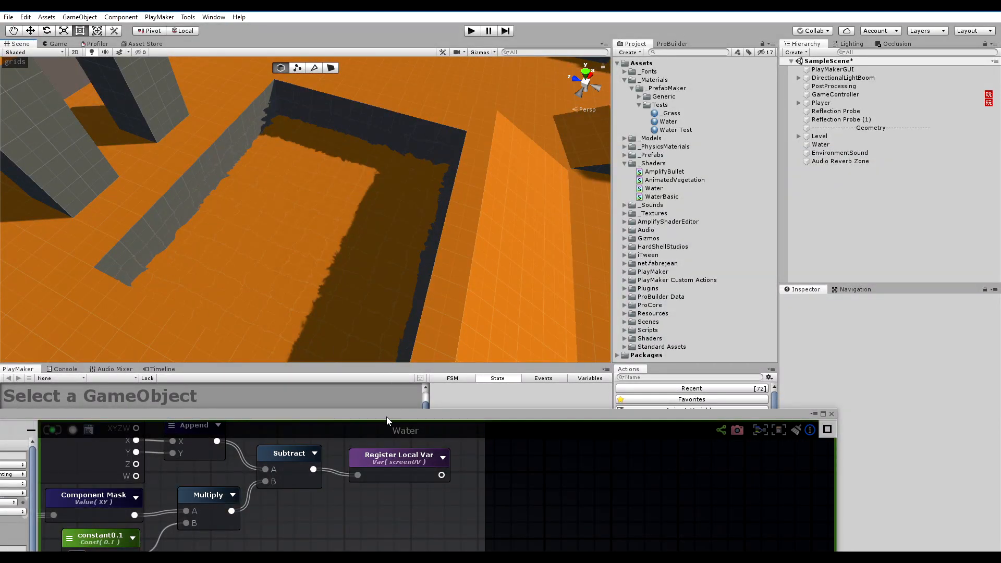
pyautogui.moveTo(386, 417); pyautogui.dragTo(499, 24)
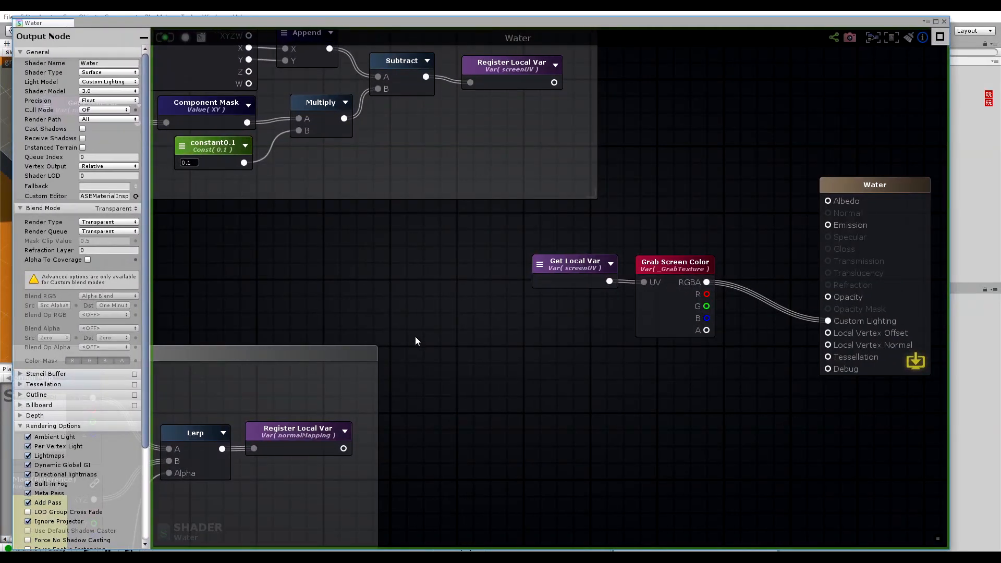
pyautogui.moveTo(316, 355); pyautogui.dragTo(532, 199, button='middle')
pyautogui.moveTo(426, 169); pyautogui.dragTo(614, 161, button='middle')
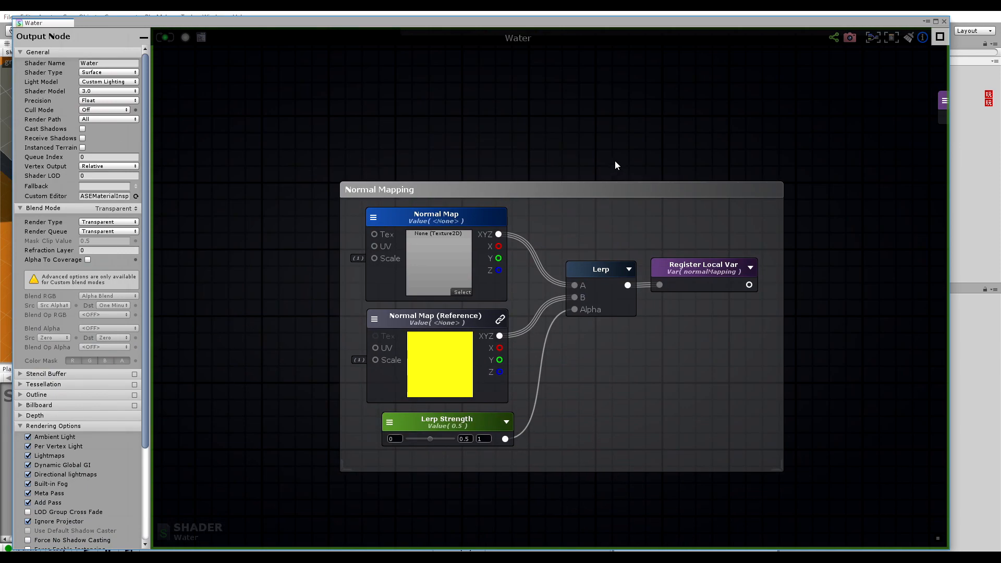
pyautogui.moveTo(709, 20); pyautogui.dragTo(591, 453)
pyautogui.keyDown('alt'); pyautogui.moveTo(487, 246); pyautogui.dragTo(441, 230); pyautogui.keyUp('alt')
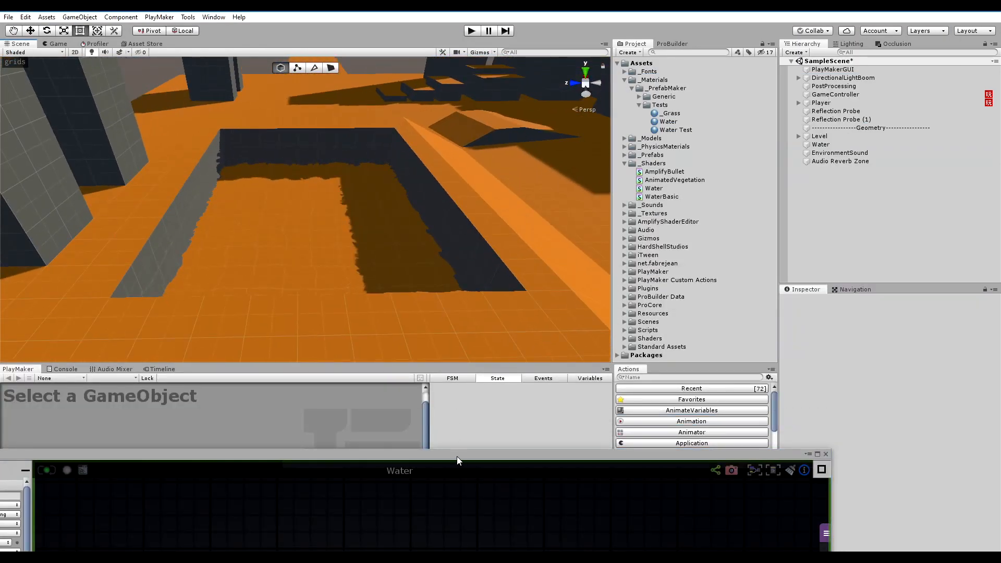
# Bring the shader editor back over the scene and move the Water output, Grab Screen Color and screenUV variable nodes clear of the comment groups.
pyautogui.moveTo(456, 456); pyautogui.dragTo(574, 38)
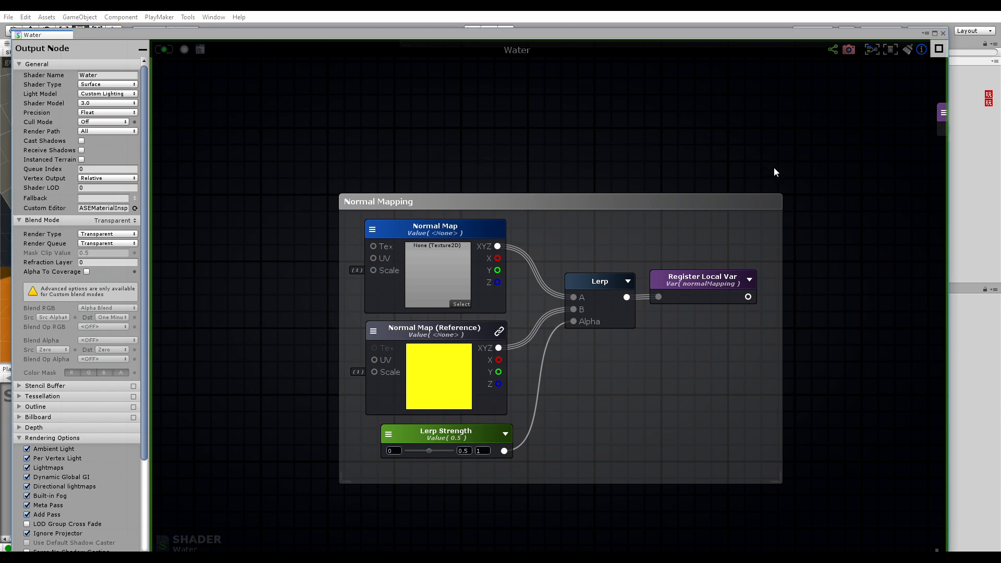
pyautogui.moveTo(782, 203); pyautogui.dragTo(626, 263, button='right')
pyautogui.scroll(-5, 625, 264)
pyautogui.moveTo(596, 261); pyautogui.dragTo(660, 202)
pyautogui.moveTo(795, 218); pyautogui.dragTo(596, 296, button='middle')
pyautogui.moveTo(768, 213); pyautogui.dragTo(709, 367)
pyautogui.moveTo(717, 240); pyautogui.dragTo(793, 218)
pyautogui.moveTo(595, 286); pyautogui.dragTo(699, 285)
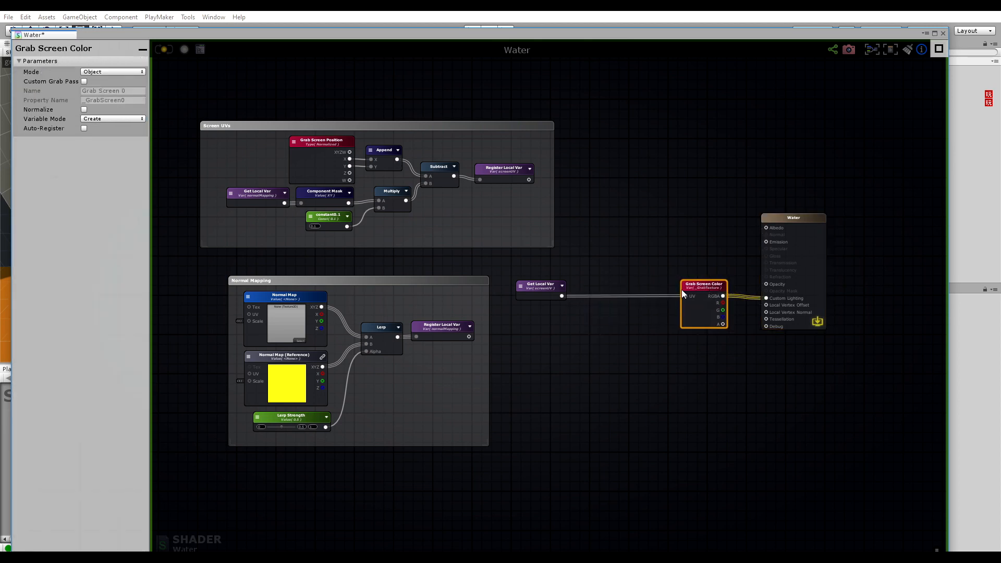
pyautogui.moveTo(550, 288); pyautogui.dragTo(629, 290)
# Move the Normal Mapping group closer beneath Screen UVs and widen its comment frame to make room before the normal map nodes.
pyautogui.click(515, 312)
pyautogui.moveTo(445, 281); pyautogui.dragTo(512, 264)
pyautogui.moveTo(295, 315); pyautogui.dragTo(682, 326, button='middle')
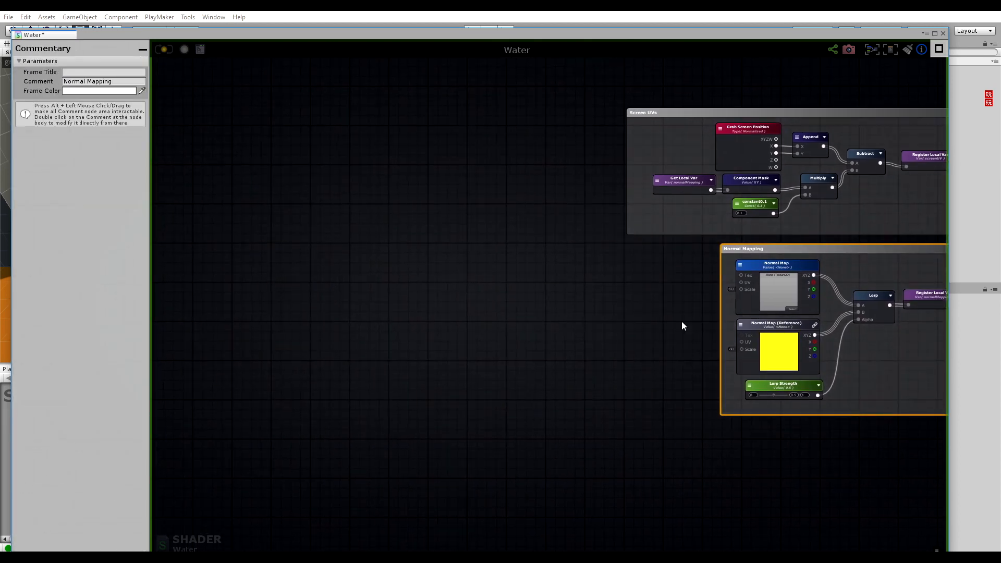
pyautogui.click(721, 413)
pyautogui.moveTo(725, 412); pyautogui.dragTo(641, 409)
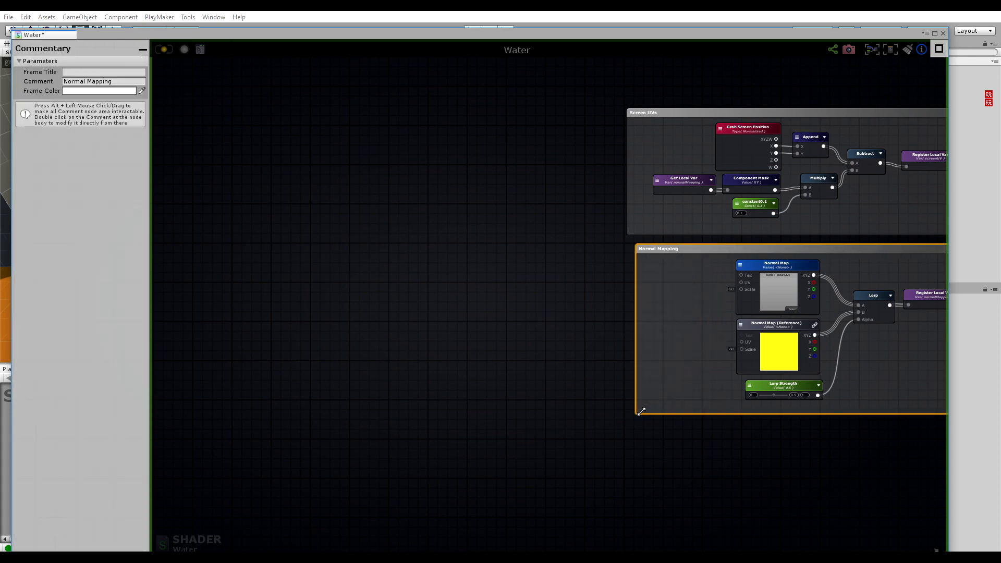
pyautogui.click(497, 355)
# Add a World Position node in the empty graph area beyond the Screen UVs and Normal Mapping groups.
pyautogui.moveTo(505, 219); pyautogui.dragTo(587, 271, button='middle')
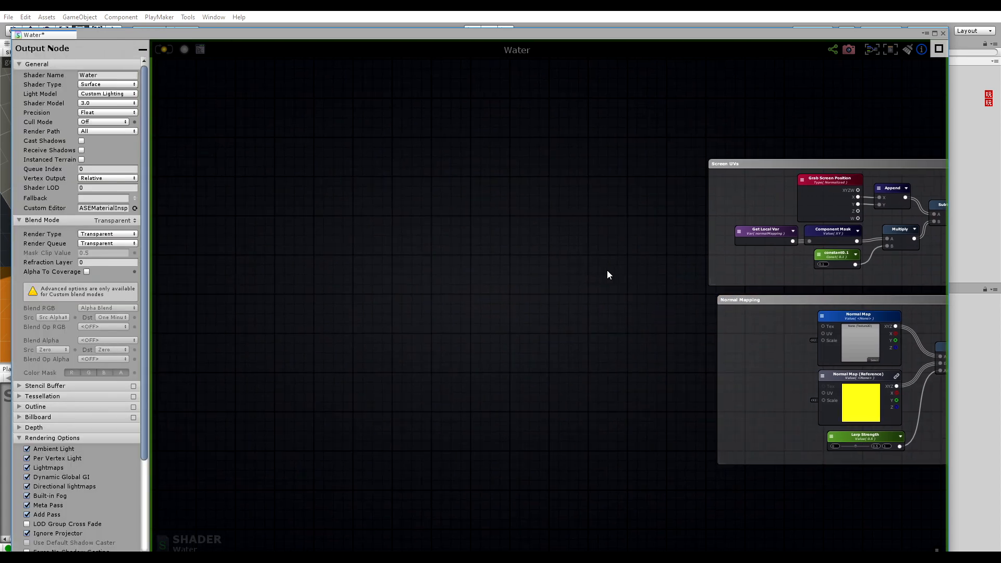
pyautogui.moveTo(700, 312); pyautogui.dragTo(573, 268, button='middle')
pyautogui.moveTo(229, 176); pyautogui.dragTo(529, 226, button='middle')
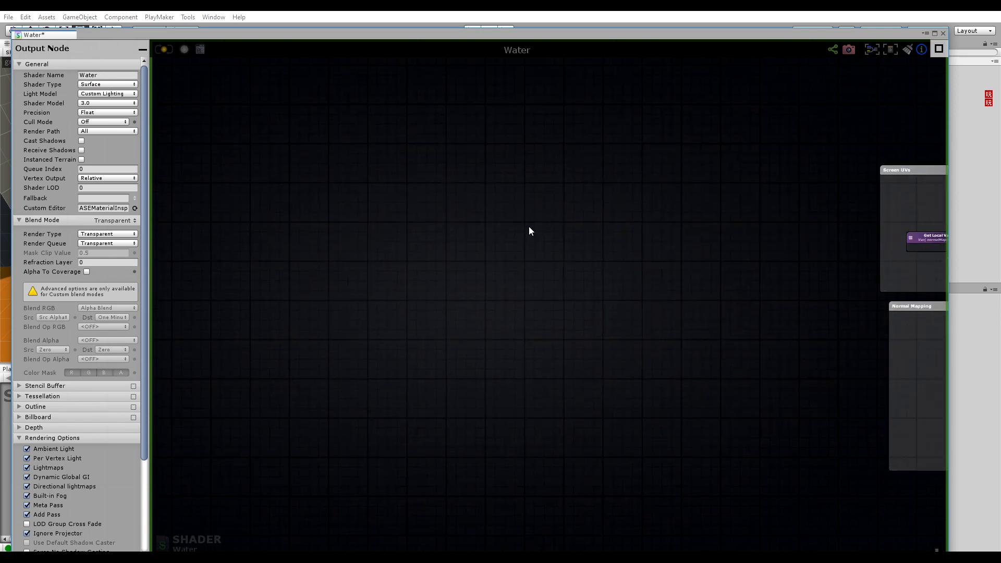
pyautogui.rightClick(370, 210)
pyautogui.write('world po')
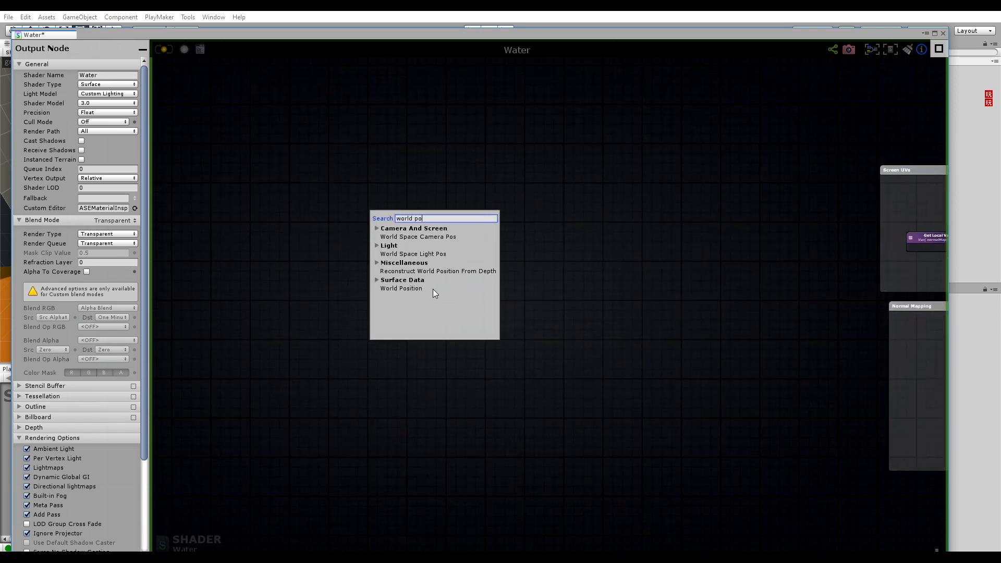
pyautogui.click(433, 289)
pyautogui.moveTo(397, 215); pyautogui.dragTo(331, 167)
pyautogui.click(414, 193)
pyautogui.scroll(3, 425, 241)
pyautogui.moveTo(425, 242); pyautogui.dragTo(353, 218, button='middle')
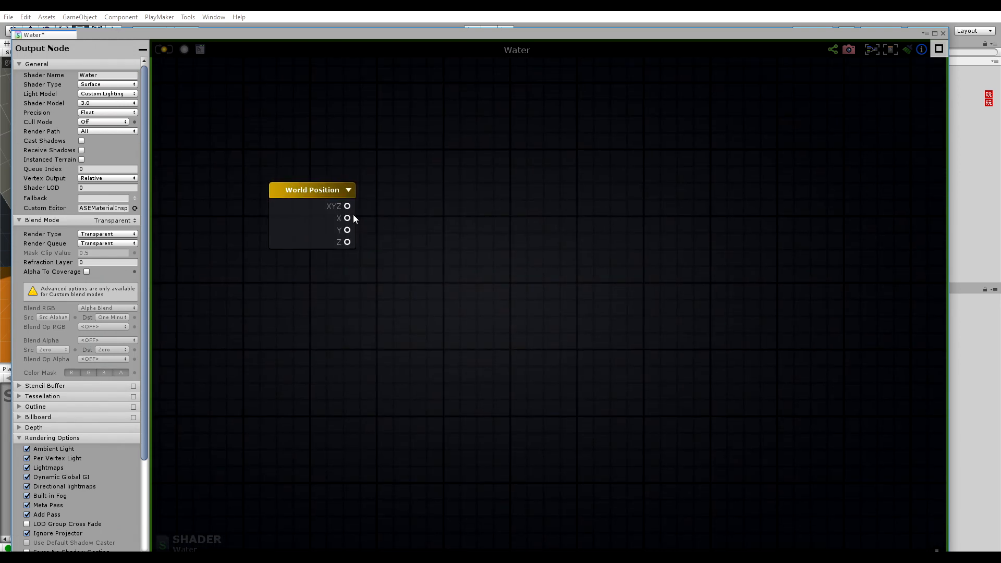
pyautogui.moveTo(338, 210); pyautogui.dragTo(322, 207)
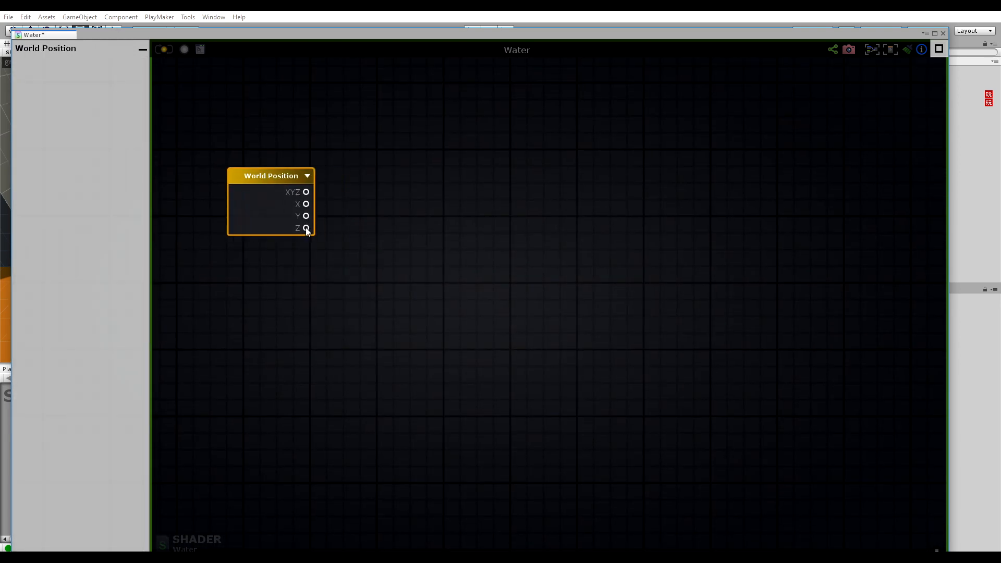
# Add a Component Mask fed by World Position's XYZ output and limit it to the X and Z channels.
pyautogui.rightClick(433, 201)
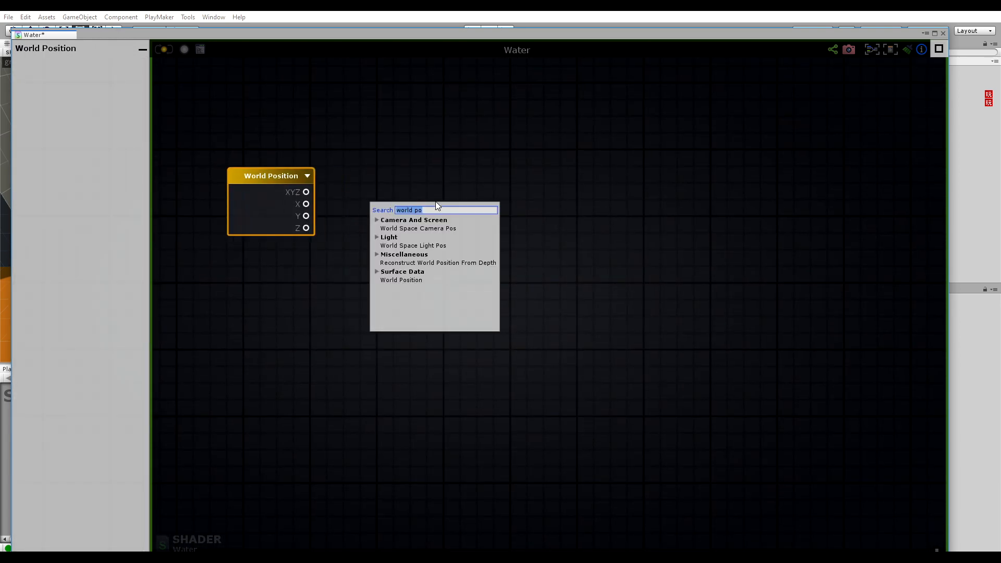
pyautogui.write('compone')
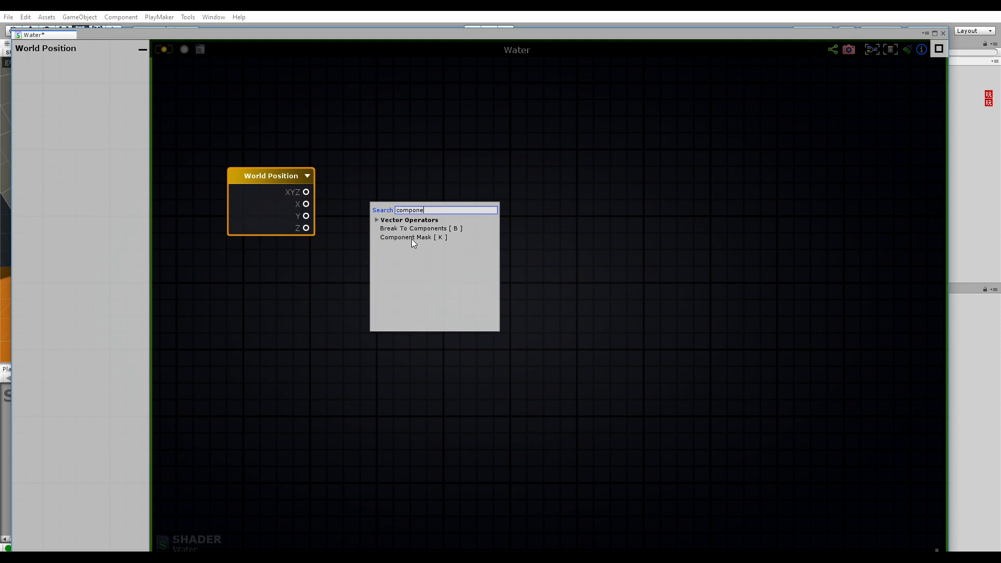
pyautogui.click(412, 238)
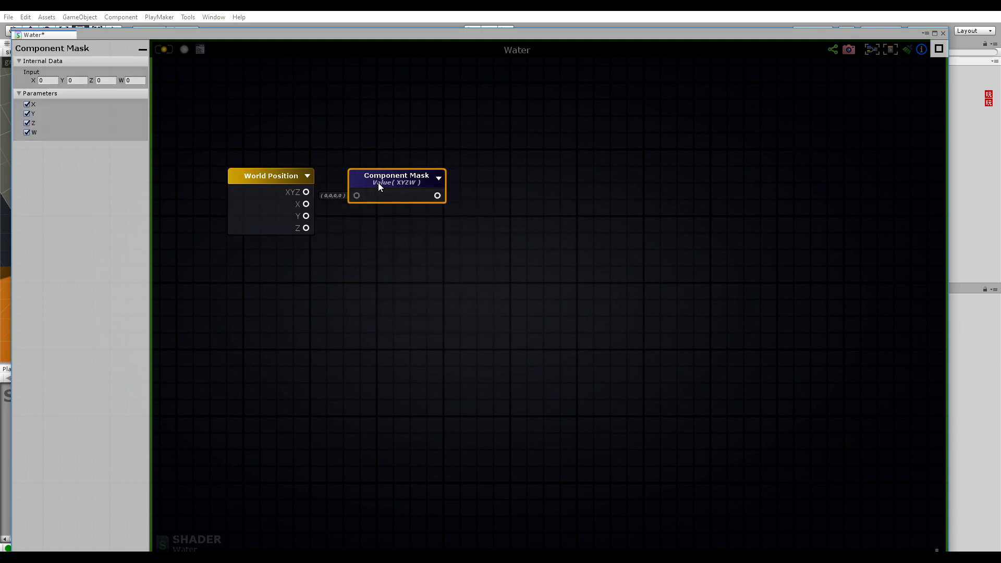
pyautogui.moveTo(306, 192); pyautogui.dragTo(359, 196)
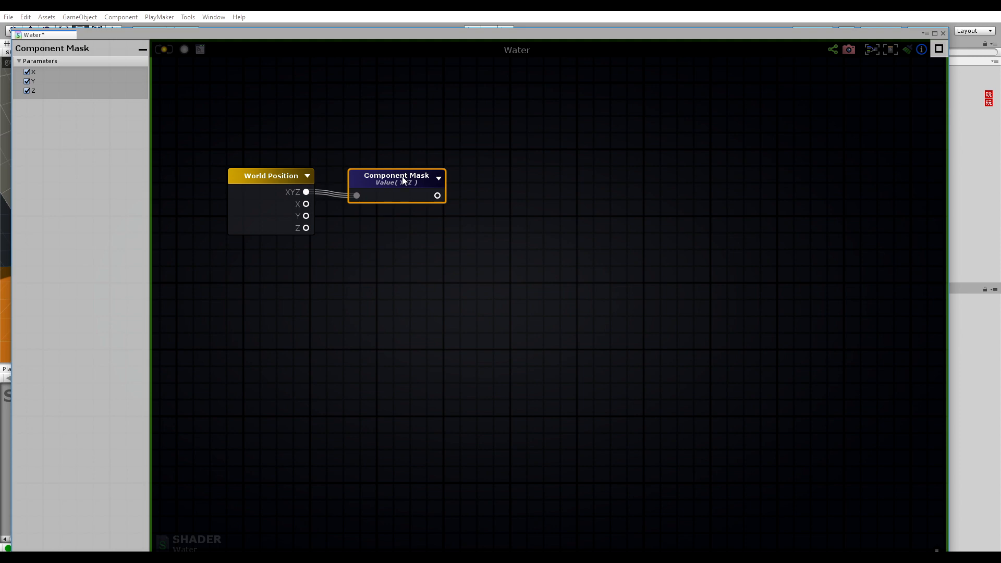
pyautogui.click(27, 82)
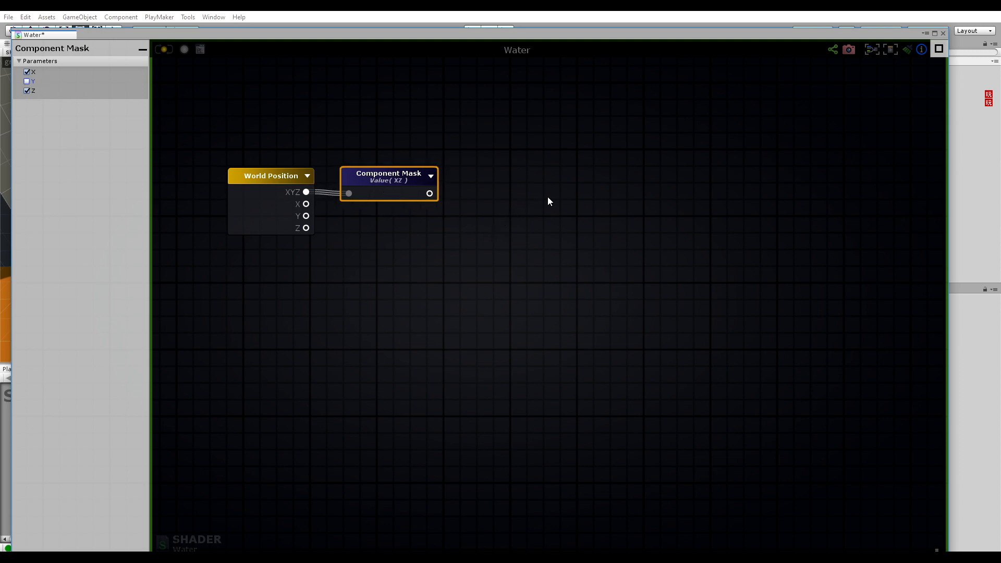
# Place an Add node after the Component Mask and connect the mask's output to input A.
pyautogui.moveTo(618, 200); pyautogui.dragTo(548, 188, button='right')
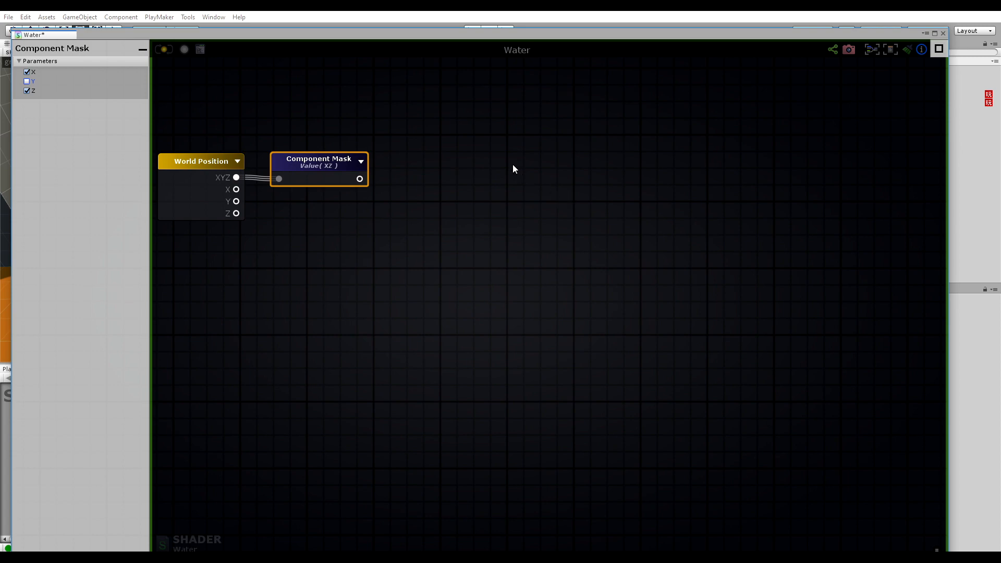
pyautogui.press('a')
pyautogui.click(477, 158)
pyautogui.moveTo(508, 167); pyautogui.dragTo(460, 152)
pyautogui.moveTo(359, 179); pyautogui.dragTo(366, 180)
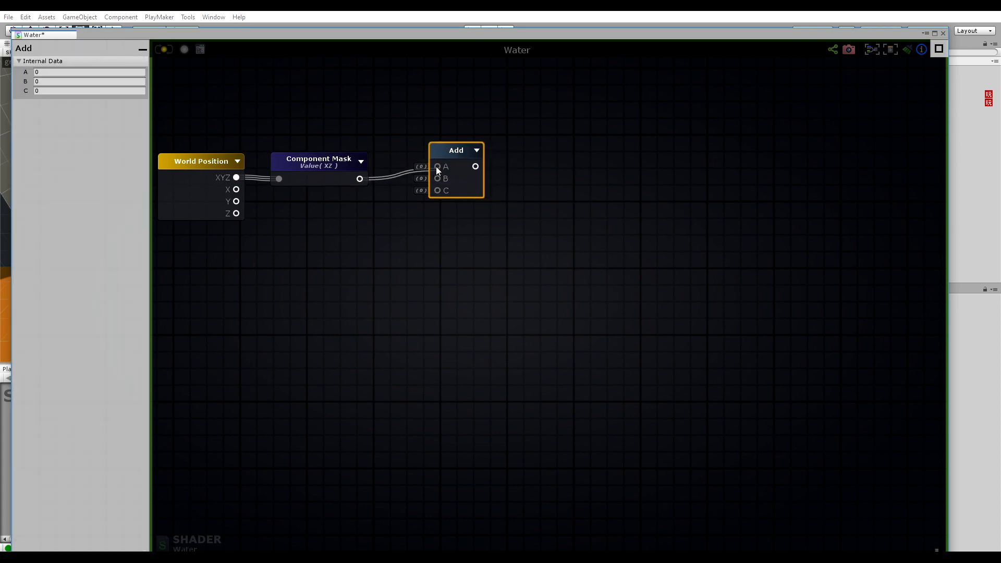
pyautogui.moveTo(436, 167); pyautogui.dragTo(437, 166)
# Add a Time Parameters node and position it beneath the World Position node.
pyautogui.moveTo(320, 254); pyautogui.dragTo(515, 215, button='right')
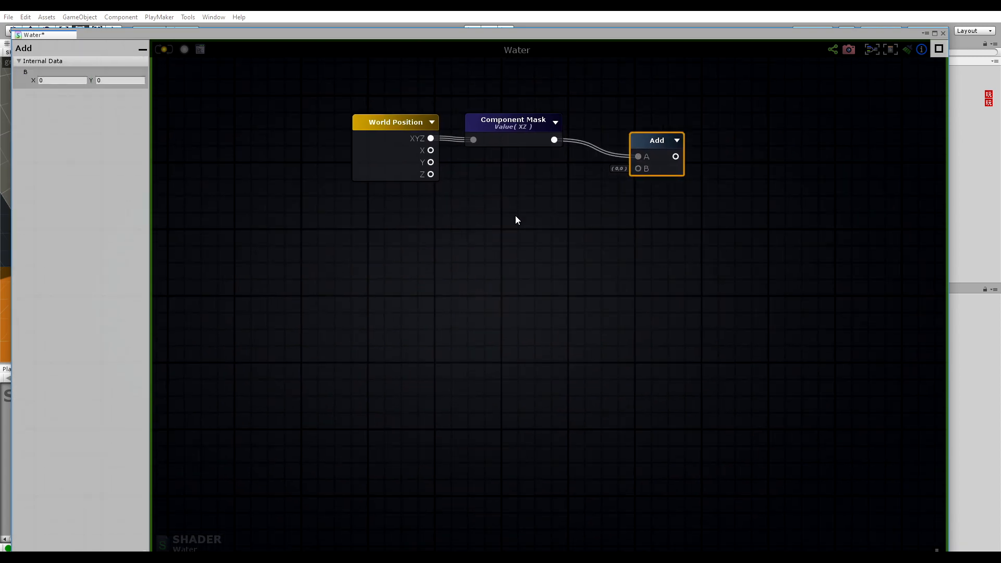
pyautogui.rightClick(457, 253)
pyautogui.write('time')
pyautogui.click(511, 316)
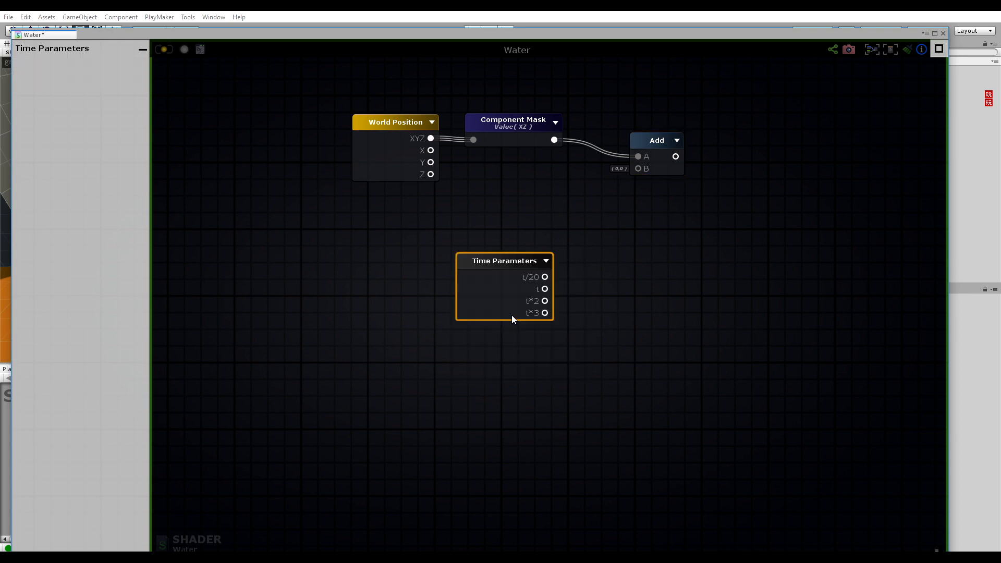
pyautogui.moveTo(531, 265); pyautogui.dragTo(537, 202)
pyautogui.moveTo(560, 213); pyautogui.dragTo(470, 282, button='right')
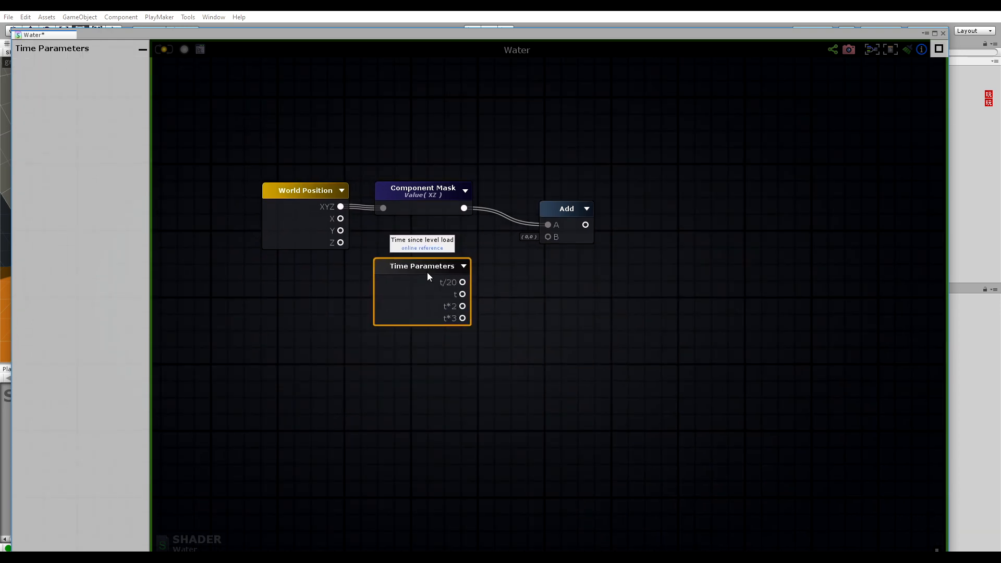
pyautogui.moveTo(427, 276); pyautogui.dragTo(336, 294)
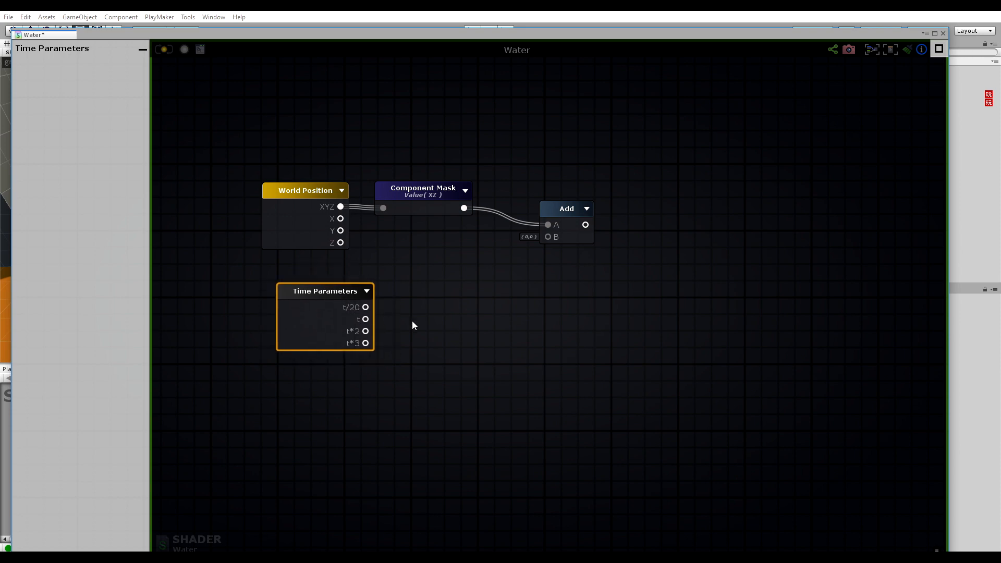
# Add a Multiply node beside Time Parameters and connect the t/20 output to its A input.
pyautogui.press('m')
pyautogui.click(442, 321)
pyautogui.moveTo(457, 330); pyautogui.dragTo(374, 307)
pyautogui.moveTo(438, 297); pyautogui.dragTo(438, 295)
pyautogui.moveTo(366, 307); pyautogui.dragTo(414, 312)
pyautogui.moveTo(440, 301); pyautogui.dragTo(475, 290)
pyautogui.moveTo(433, 352); pyautogui.dragTo(474, 326, button='middle')
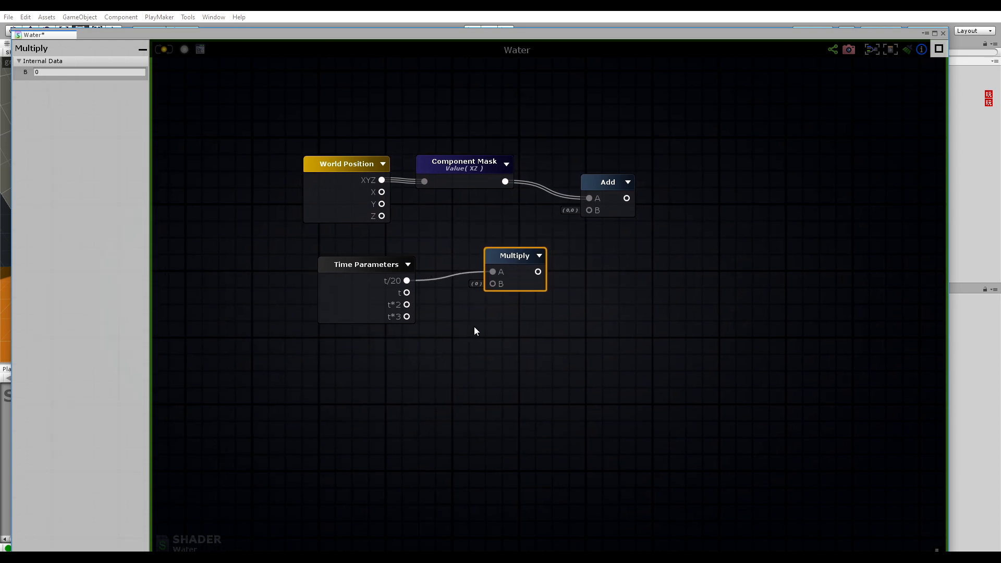
# Place a second Multiply node beneath the first and connect t/20 to its A input as well.
pyautogui.moveTo(513, 253); pyautogui.dragTo(498, 247)
pyautogui.press('m')
pyautogui.click(480, 354)
pyautogui.moveTo(479, 354); pyautogui.dragTo(466, 298)
pyautogui.moveTo(407, 280); pyautogui.dragTo(475, 322)
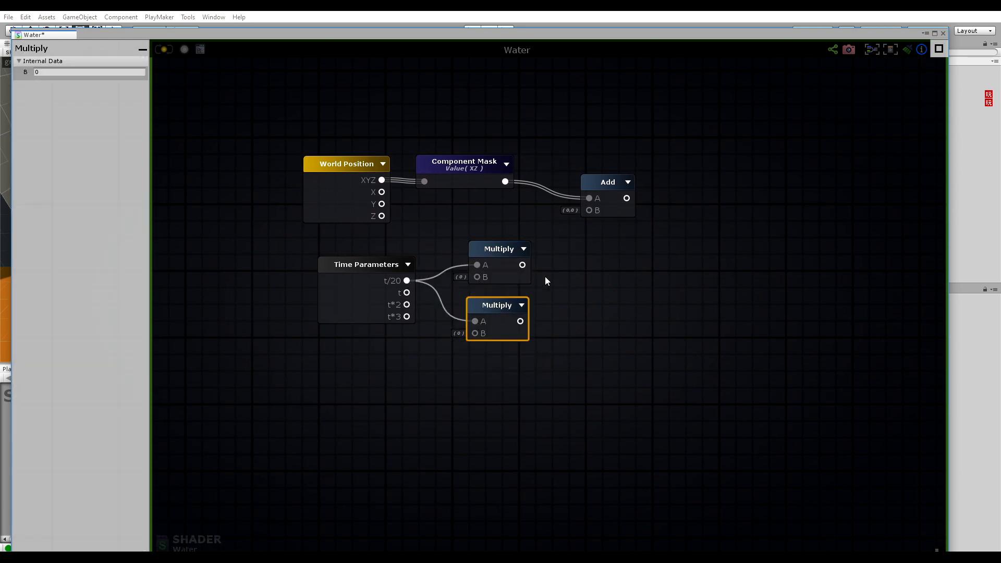
# Add an Append node taking the two Multiply outputs as X and Y, and connect its output to the Add node's B input.
pyautogui.rightClick(610, 260)
pyautogui.write('appe')
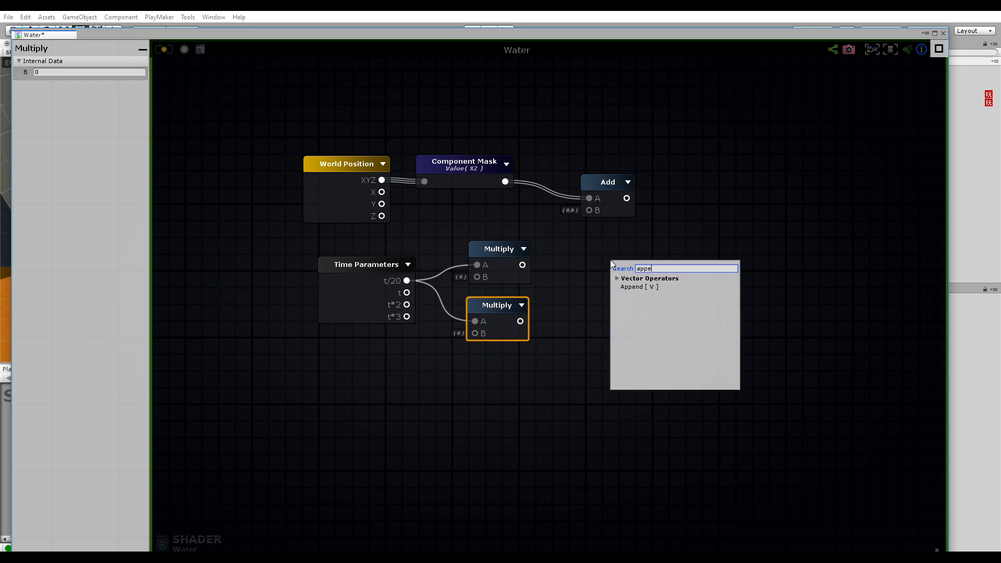
pyautogui.click(652, 286)
pyautogui.moveTo(610, 271); pyautogui.dragTo(570, 269)
pyautogui.click(567, 255)
pyautogui.click(587, 267)
pyautogui.moveTo(521, 321); pyautogui.dragTo(583, 276)
pyautogui.moveTo(594, 218); pyautogui.dragTo(656, 232)
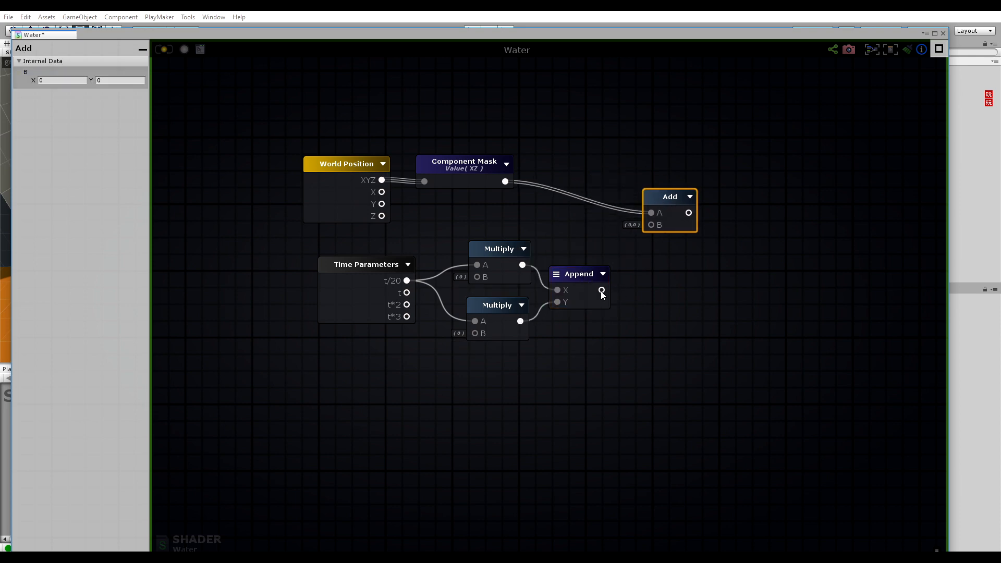
pyautogui.moveTo(602, 291); pyautogui.dragTo(651, 225)
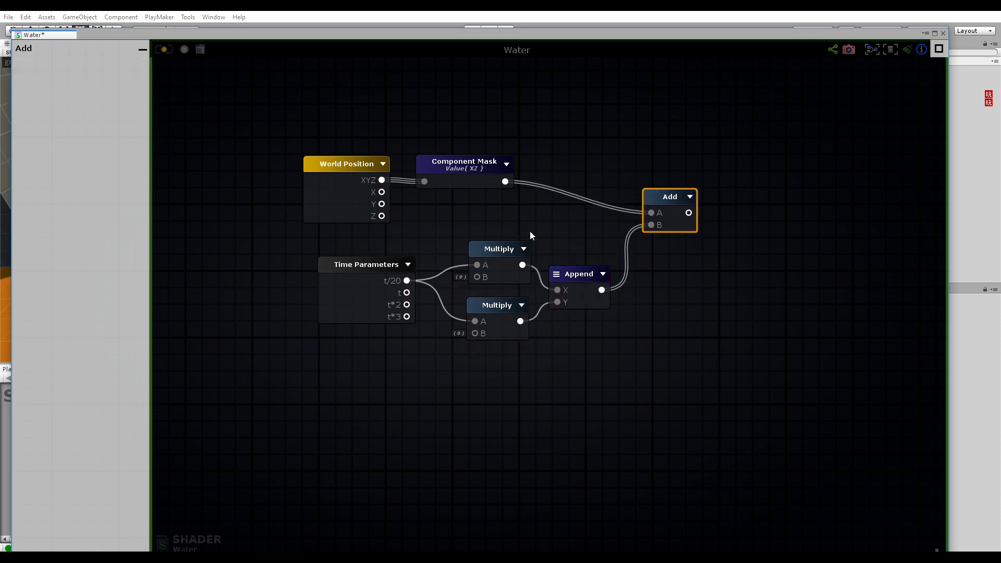
# Add a Vector4 node and position it beneath Time Parameters.
pyautogui.moveTo(562, 361); pyautogui.dragTo(544, 267, button='middle')
pyautogui.moveTo(438, 261); pyautogui.dragTo(516, 284, button='middle')
pyautogui.click(557, 186)
pyautogui.click(560, 249)
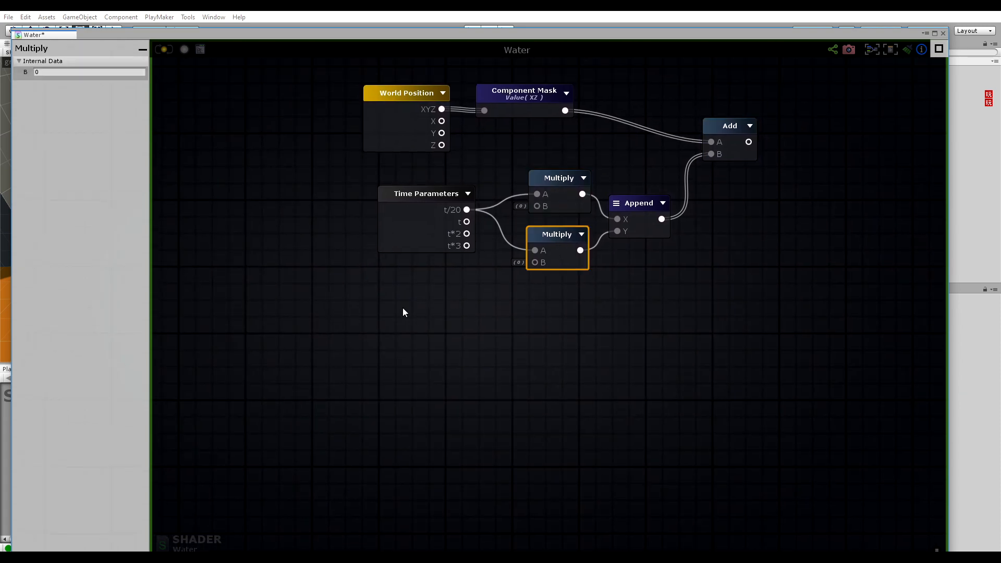
pyautogui.press('4')
pyautogui.click(379, 311)
pyautogui.moveTo(424, 324); pyautogui.dragTo(422, 280)
pyautogui.rightClick(539, 354)
pyautogui.write('v')
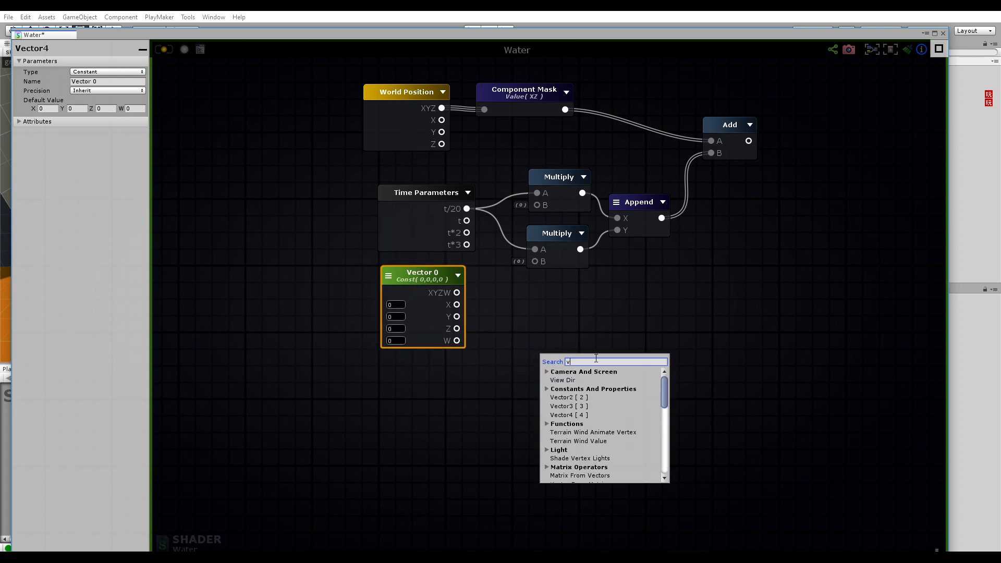
pyautogui.write('ecotr')
pyautogui.press('BackSpace')
pyautogui.press('BackSpace')
pyautogui.press('BackSpace')
pyautogui.write('tor')
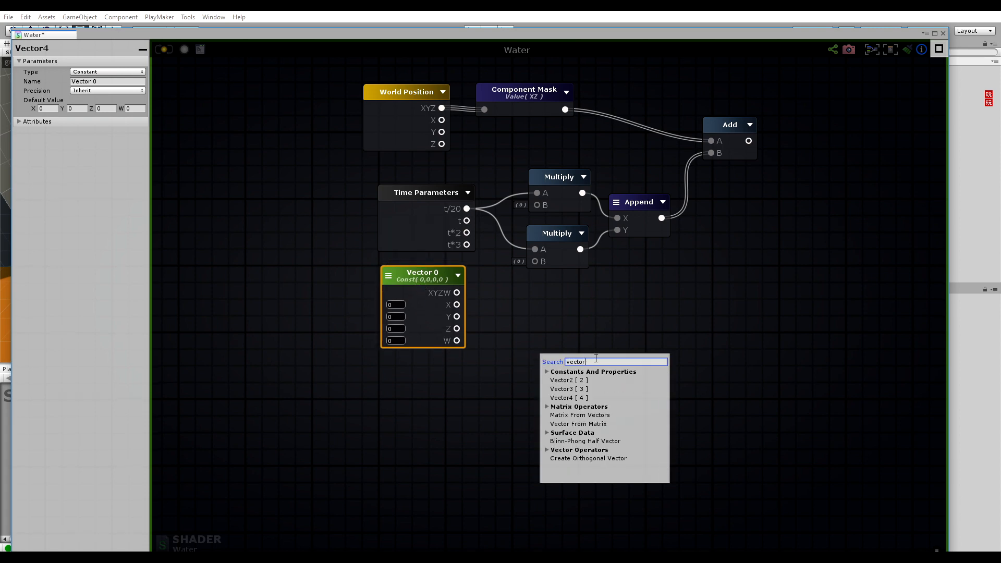
pyautogui.click(471, 376)
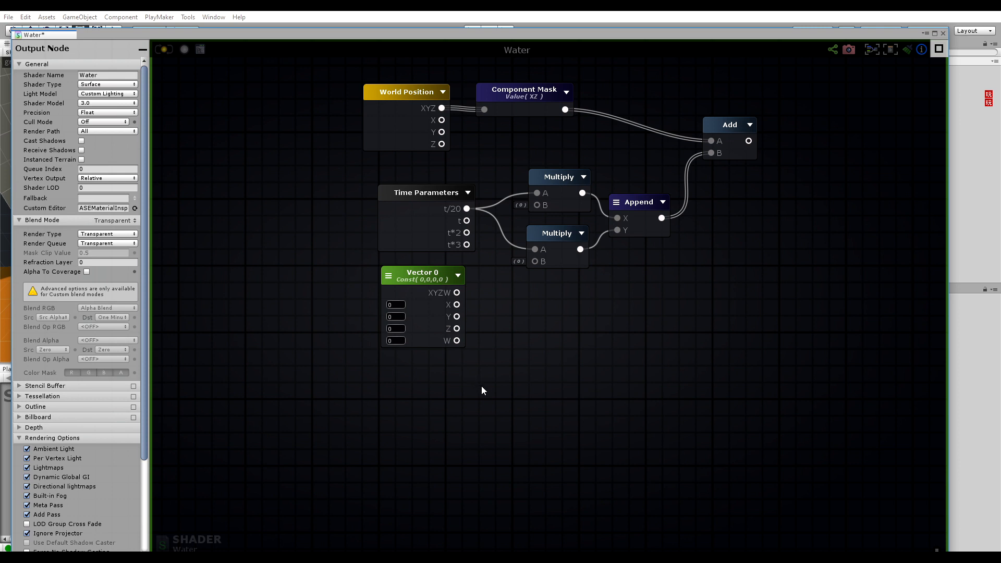
# Rename the new Vector4 node to "Animate UV1 (XY) UV2 (ZW)" and place it just beneath Time Parameters.
pyautogui.moveTo(444, 282); pyautogui.dragTo(416, 286)
pyautogui.write('1')
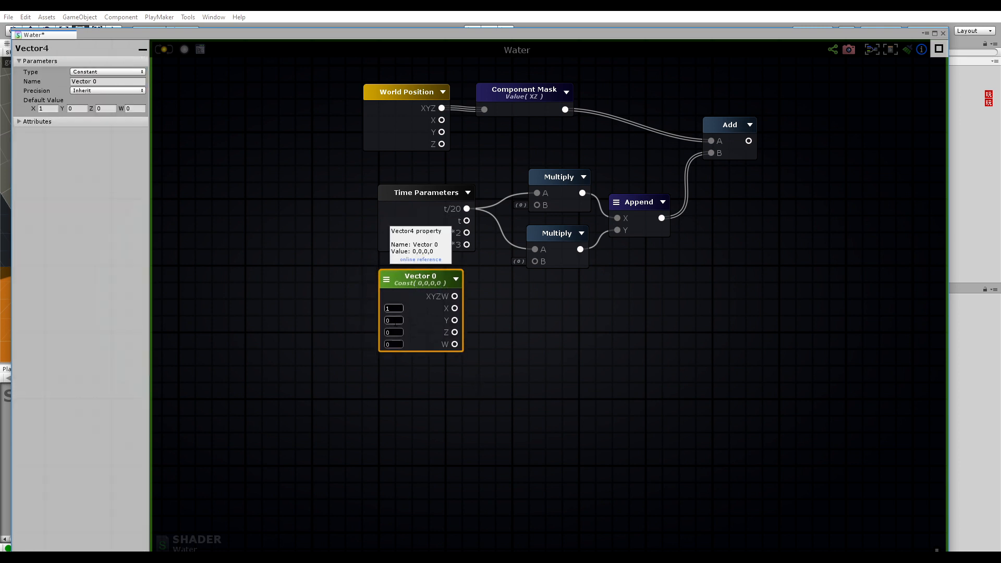
pyautogui.doubleClick(417, 276)
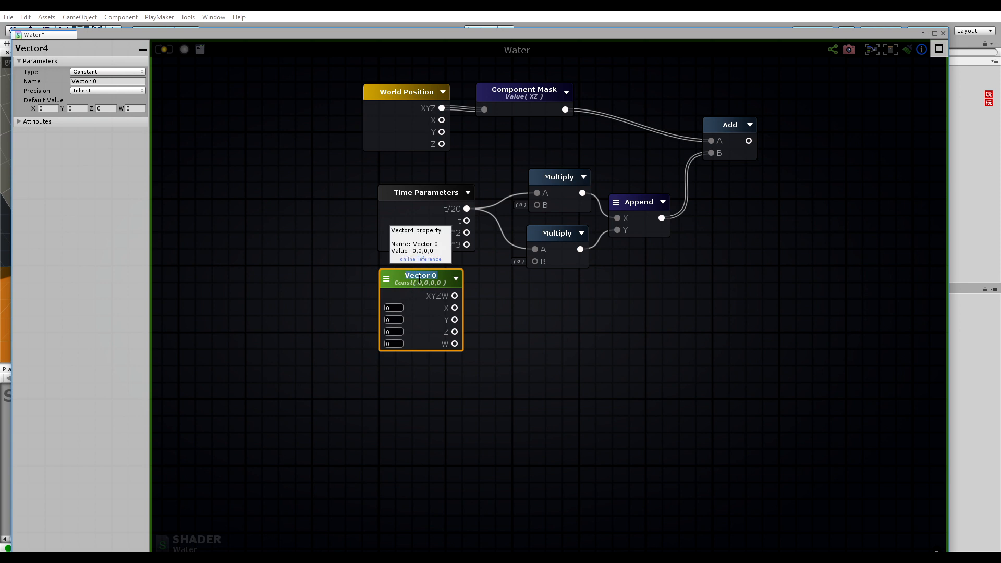
pyautogui.write('imet UV1')
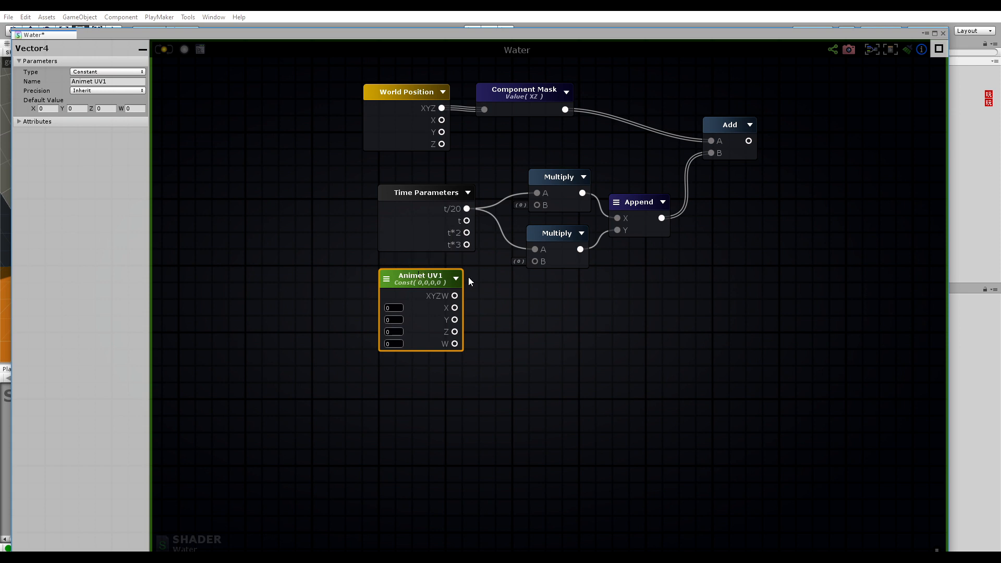
pyautogui.press('Right')
pyautogui.press('Right')
pyautogui.write('e')
pyautogui.press('Left')
pyautogui.press('Left')
pyautogui.press('BackSpace')
pyautogui.write('a')
pyautogui.write(' ()')
pyautogui.write('X')
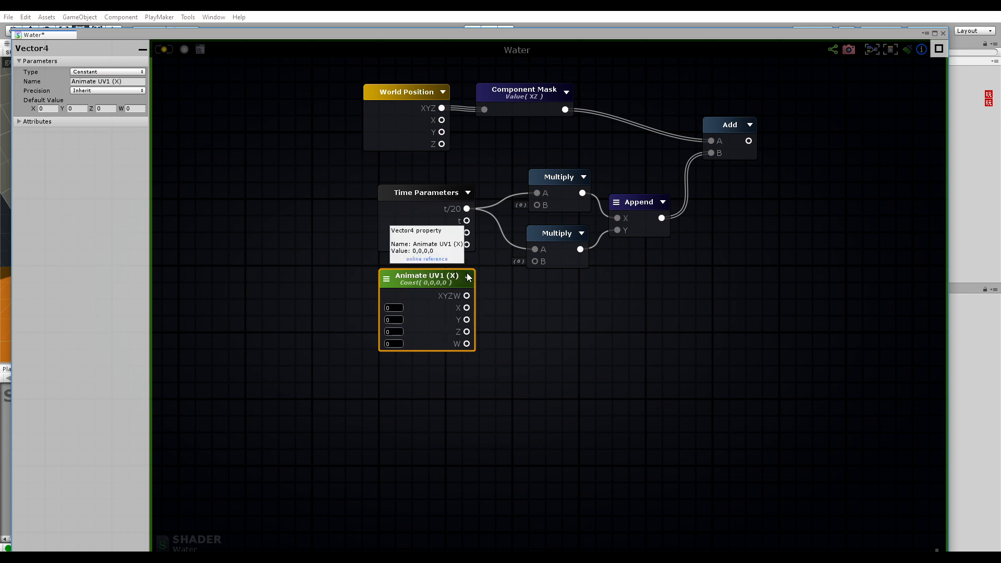
pyautogui.write('Y')
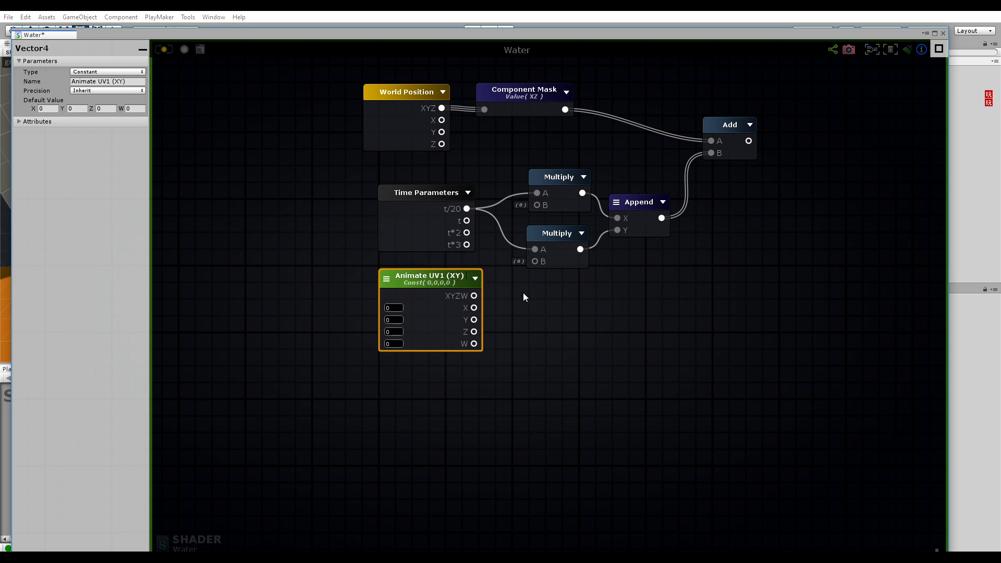
pyautogui.write(' UV')
pyautogui.write('2')
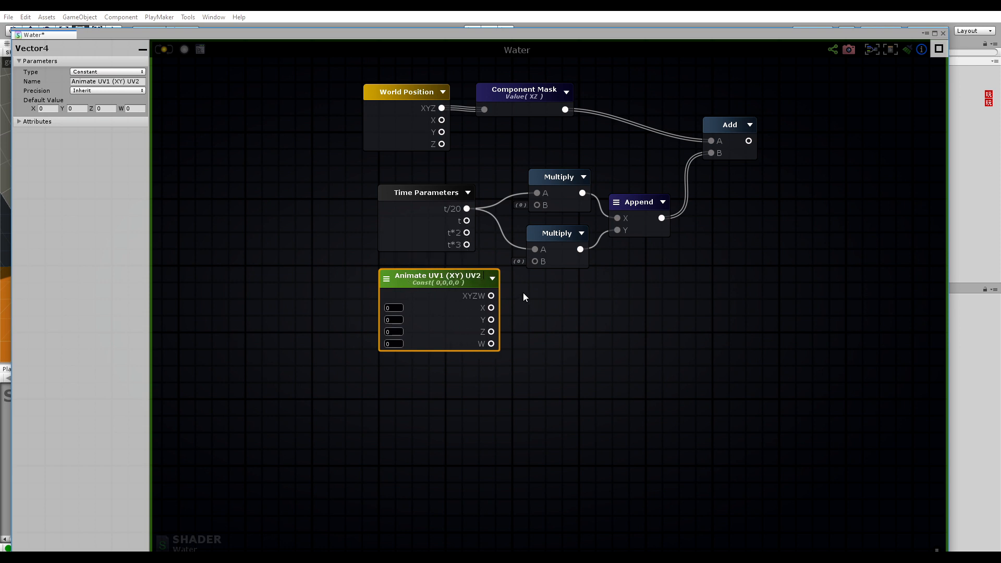
pyautogui.write(' ()ZW')
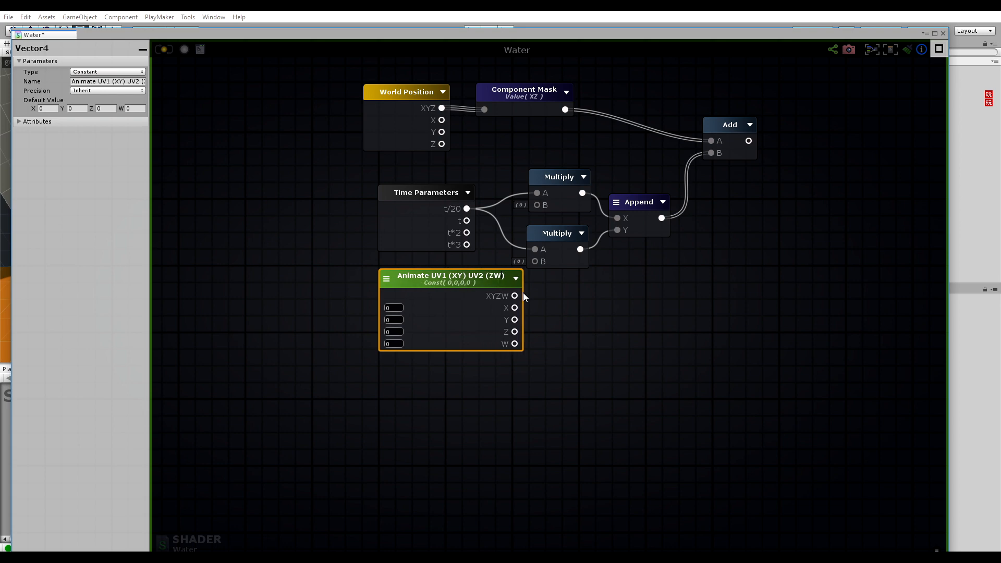
pyautogui.moveTo(462, 280); pyautogui.dragTo(428, 277)
# Connect the Animate UV node's X output to the upper Multiply's B input and its Y output to the lower Multiply's B input.
pyautogui.moveTo(683, 363); pyautogui.dragTo(313, 57, button='middle')
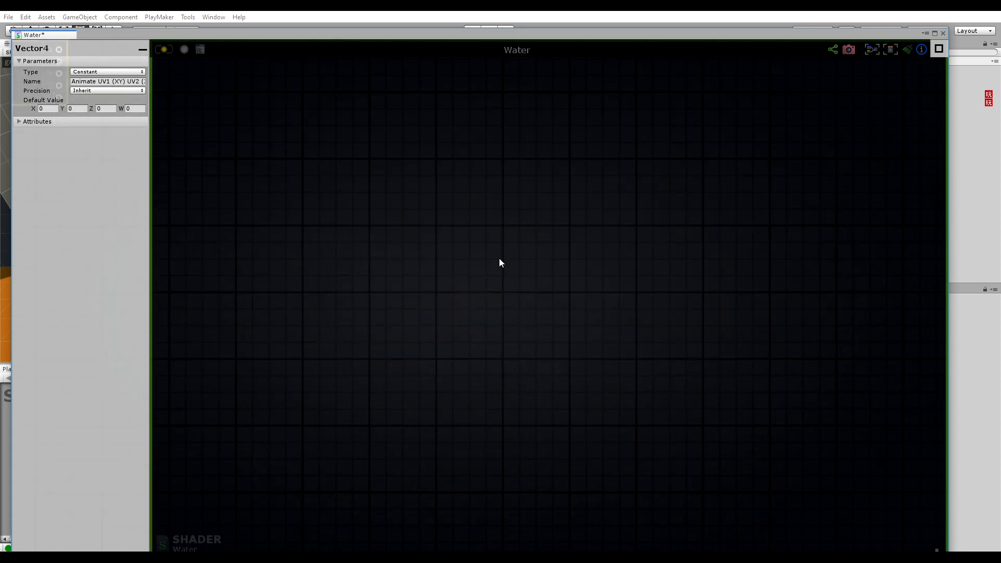
pyautogui.moveTo(881, 257); pyautogui.dragTo(249, 364, button='middle')
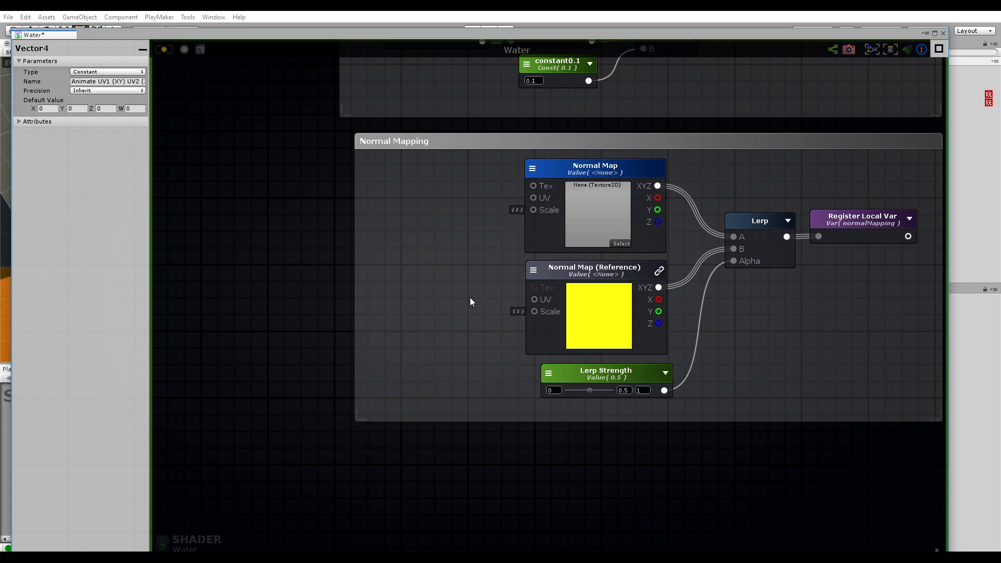
pyautogui.press('f')
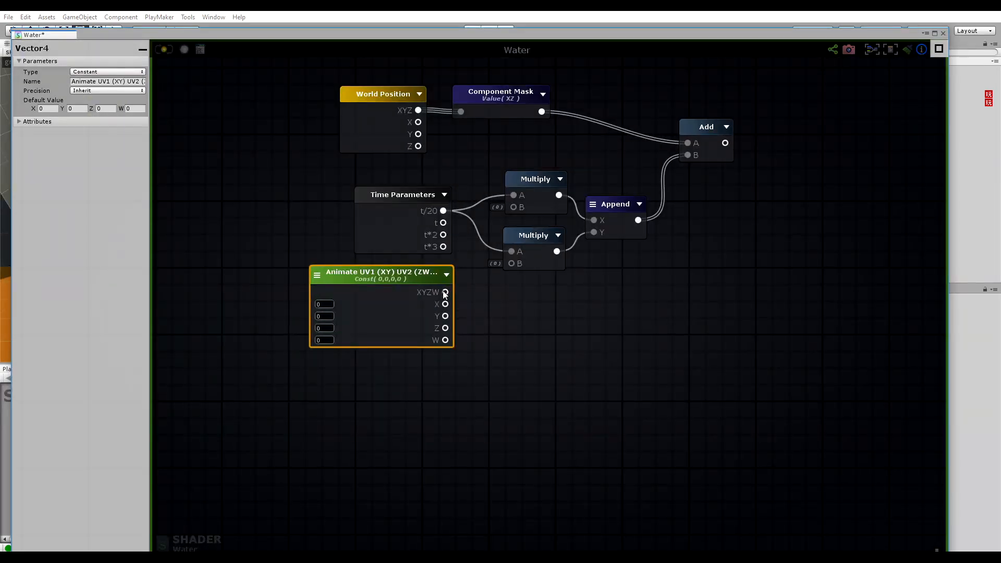
pyautogui.moveTo(445, 304); pyautogui.dragTo(514, 262)
pyautogui.moveTo(682, 243); pyautogui.dragTo(508, 275, button='middle')
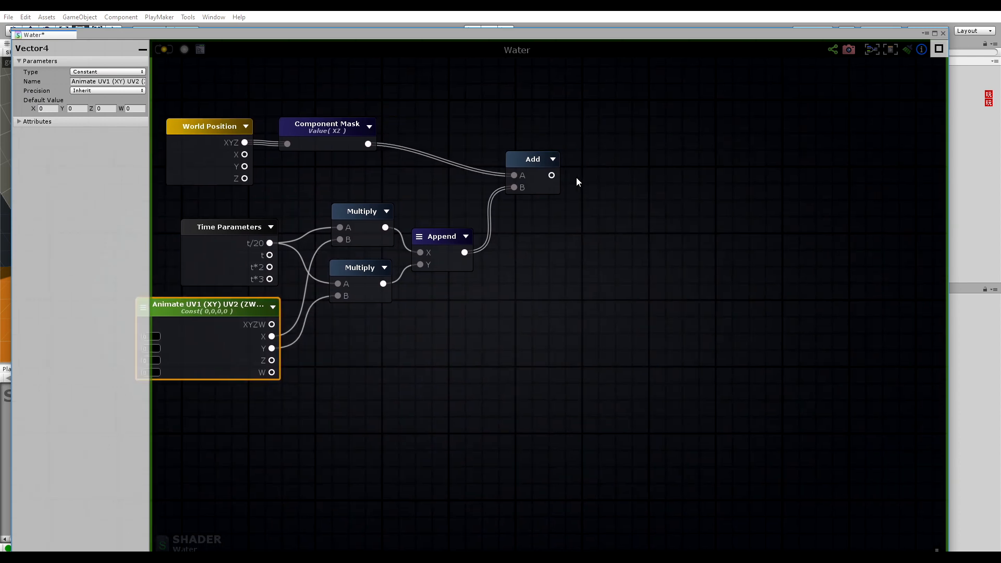
# Tidy the graph by moving the Add, World Position and Component Mask nodes closer to the time-animation nodes.
pyautogui.moveTo(540, 159); pyautogui.dragTo(538, 173)
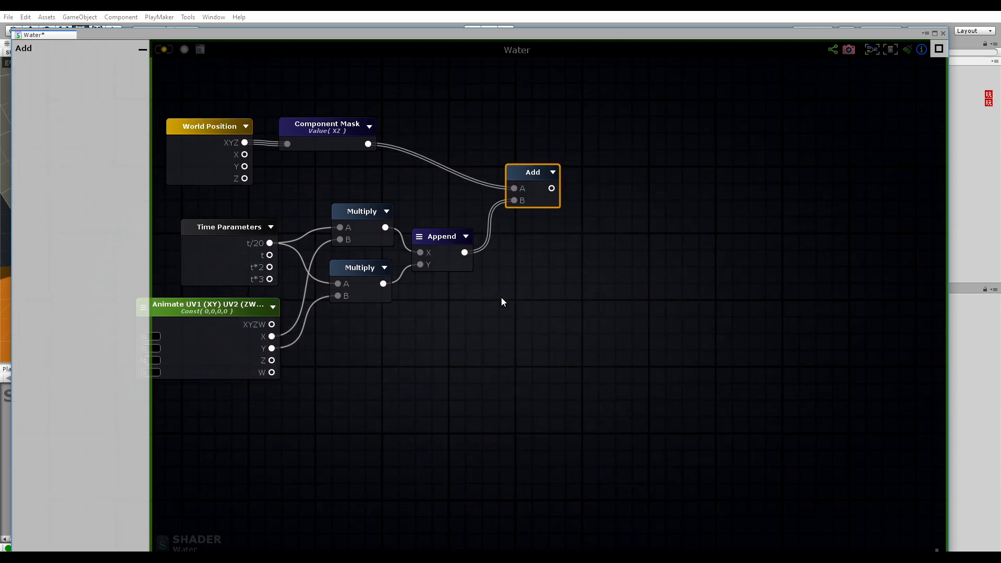
pyautogui.moveTo(502, 298); pyautogui.dragTo(591, 308, button='middle')
pyautogui.moveTo(407, 140); pyautogui.dragTo(464, 165)
pyautogui.moveTo(322, 132); pyautogui.dragTo(339, 149)
pyautogui.moveTo(506, 165); pyautogui.dragTo(484, 161)
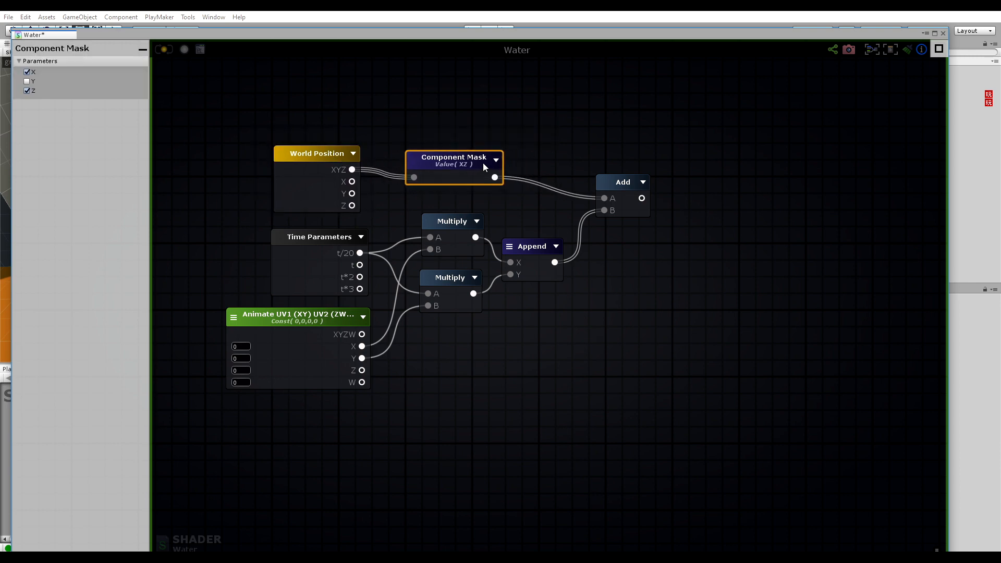
# Add a Multiply node after the Add node and connect the Add output to its A input.
pyautogui.moveTo(694, 222); pyautogui.dragTo(535, 192, button='middle')
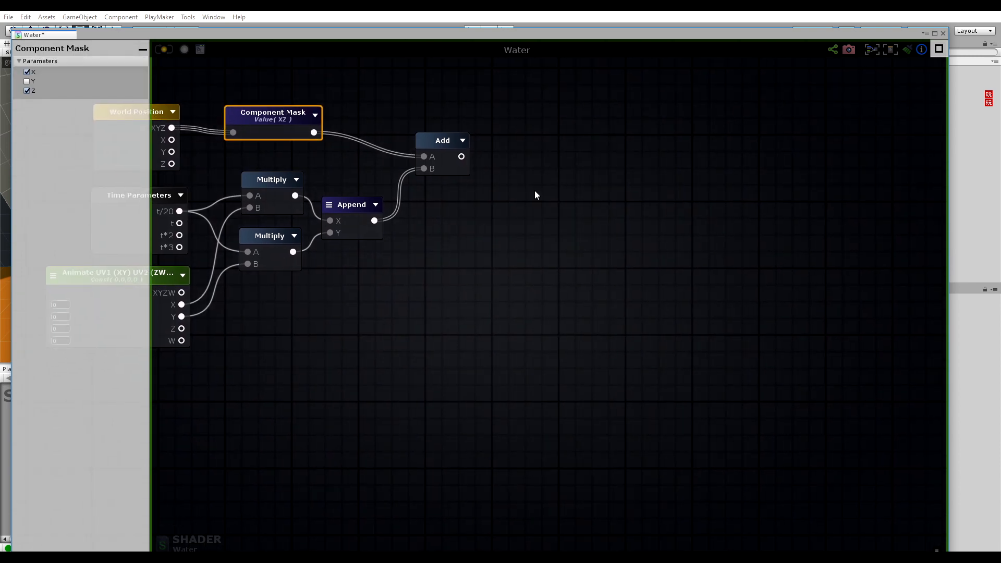
pyautogui.click(530, 172)
pyautogui.moveTo(540, 173); pyautogui.dragTo(522, 160)
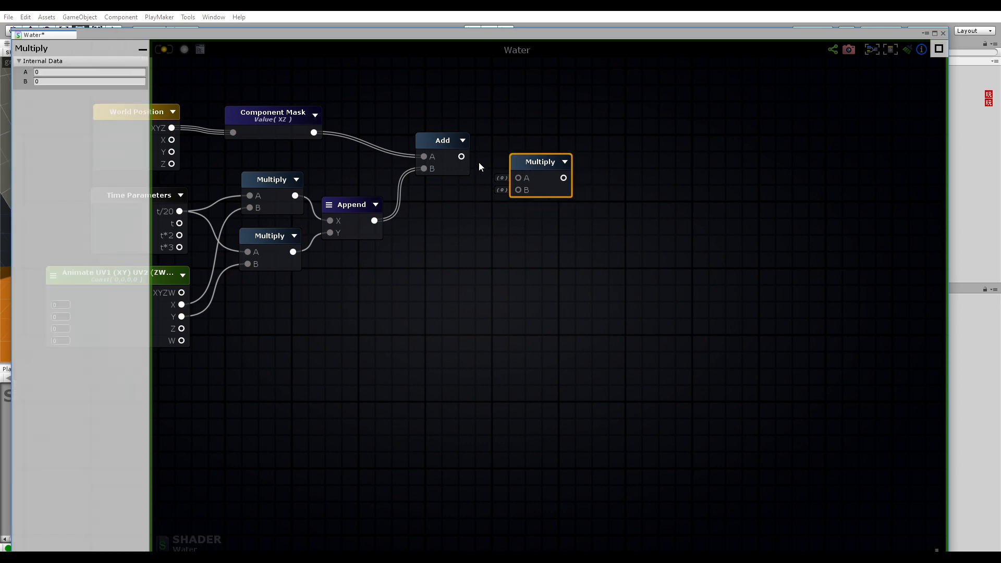
pyautogui.moveTo(462, 156); pyautogui.dragTo(517, 177)
# Add a Divide node after the new Multiply and connect the Multiply output to its A input.
pyautogui.moveTo(635, 194); pyautogui.dragTo(591, 207, button='middle')
pyautogui.press('d')
pyautogui.click(615, 209)
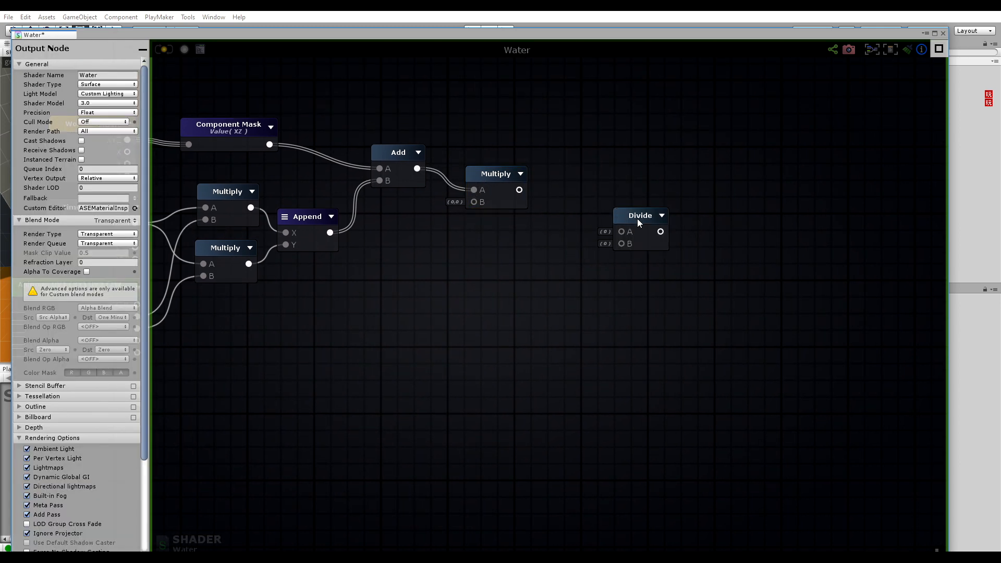
pyautogui.moveTo(637, 218); pyautogui.dragTo(565, 210)
pyautogui.moveTo(650, 239); pyautogui.dragTo(579, 225, button='middle')
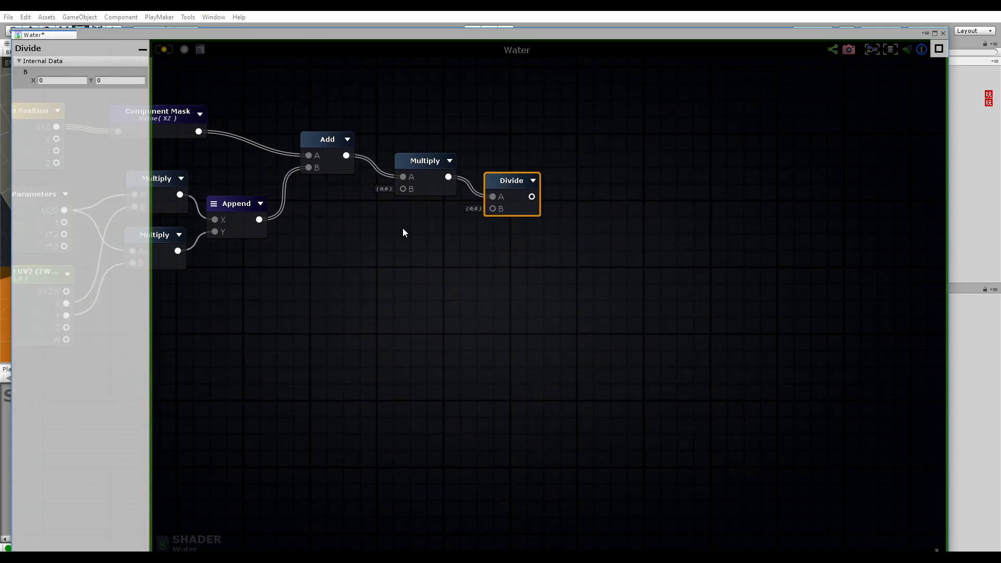
pyautogui.moveTo(402, 232); pyautogui.dragTo(556, 283, button='middle')
pyautogui.click(576, 222)
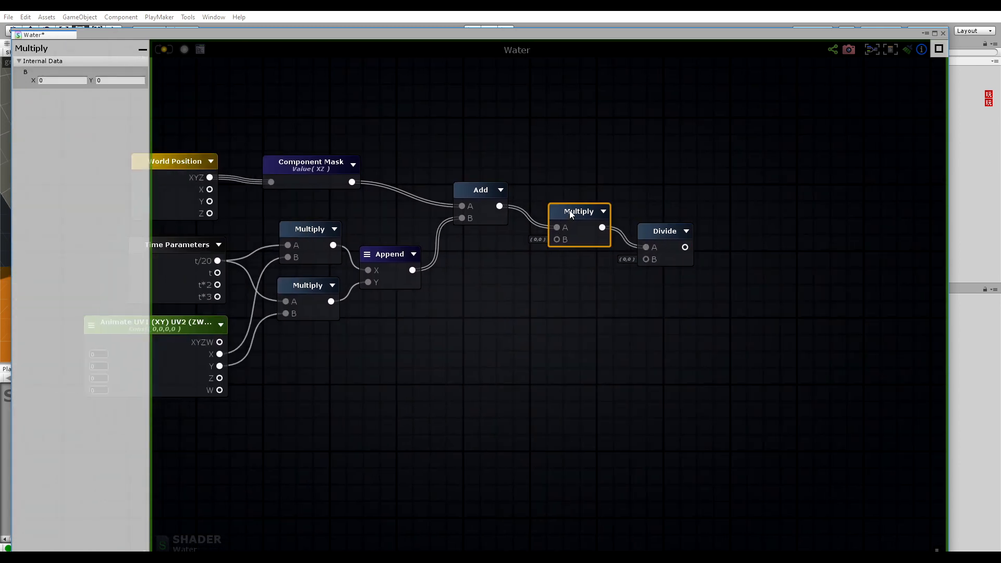
pyautogui.click(662, 236)
pyautogui.moveTo(534, 178); pyautogui.dragTo(562, 236, button='middle')
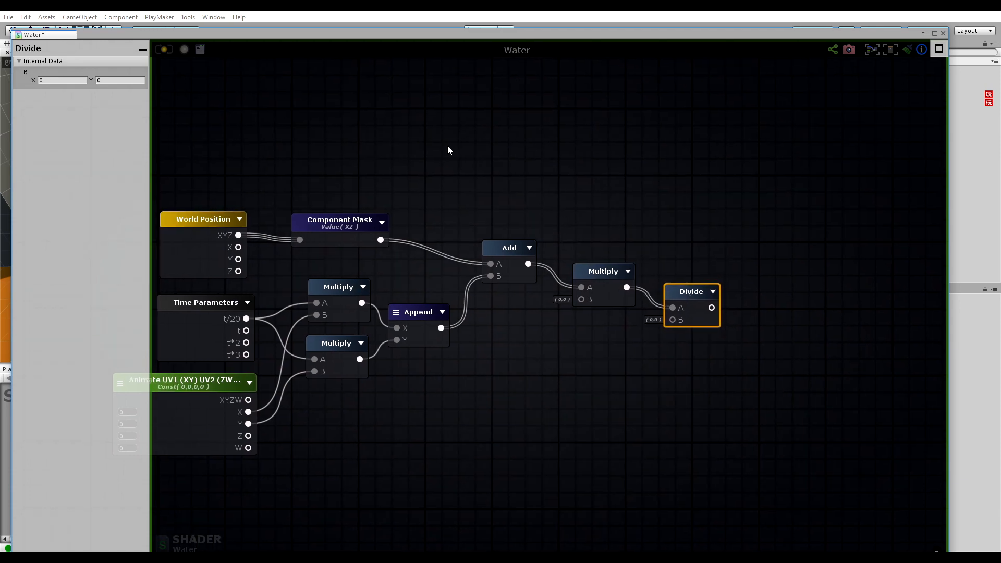
# Add another Vector4 node in the empty space above the Add node.
pyautogui.press('4')
pyautogui.click(461, 131)
pyautogui.moveTo(499, 142); pyautogui.dragTo(491, 140)
# Change both the Animate UV node and the new Vector4 node from Constant to Property.
pyautogui.moveTo(155, 392); pyautogui.dragTo(274, 372, button='middle')
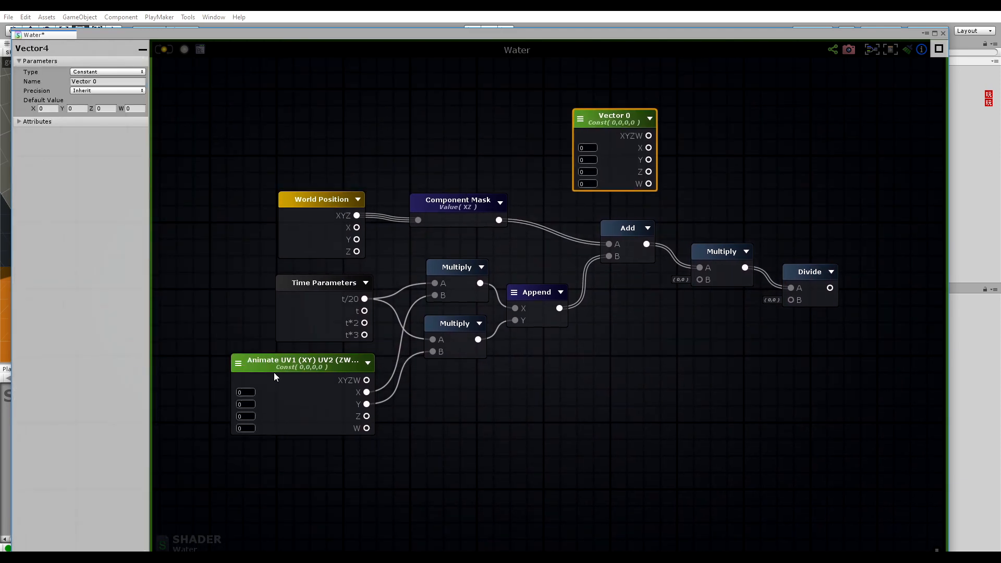
pyautogui.click(238, 366)
pyautogui.click(259, 383)
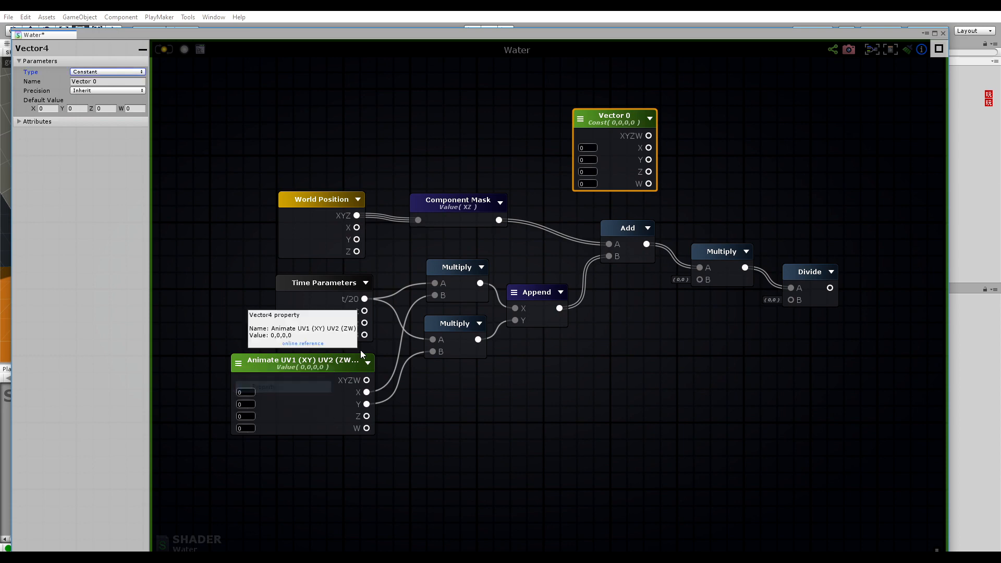
pyautogui.click(579, 118)
pyautogui.click(599, 139)
pyautogui.moveTo(600, 138); pyautogui.dragTo(564, 162, button='middle')
# Rename the new Vector4 property to "UV1 Tiling (XY) Scale (ZW)".
pyautogui.doubleClick(564, 162)
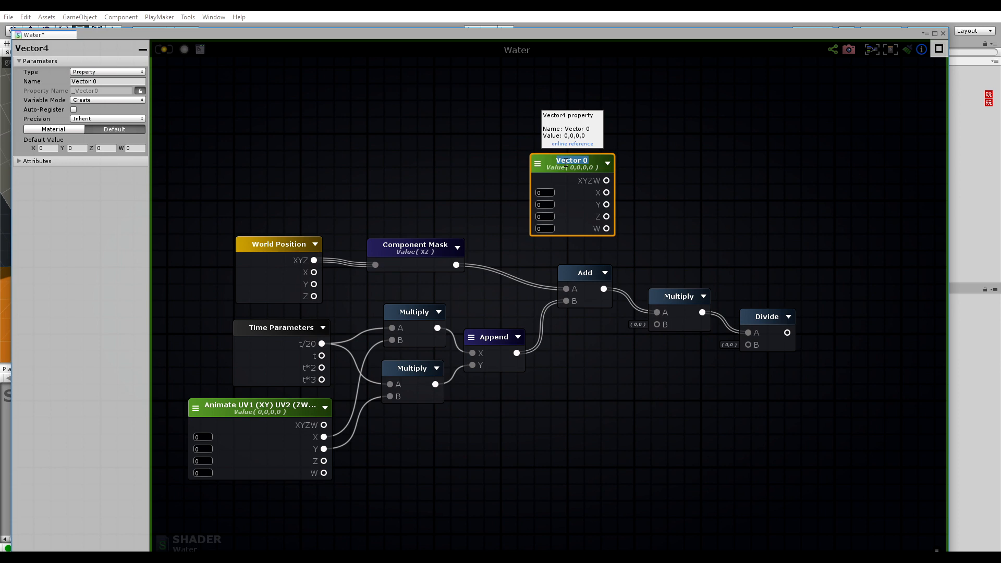
pyautogui.write('U')
pyautogui.write('V1')
pyautogui.write(' Tiling')
pyautogui.write(' ()')
pyautogui.write('XY')
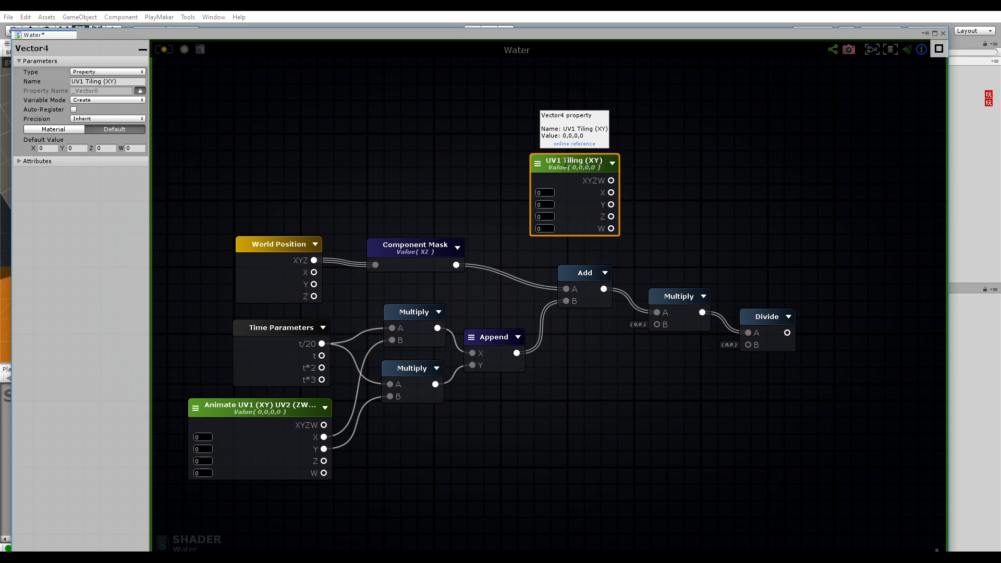
pyautogui.write(' Scale (')
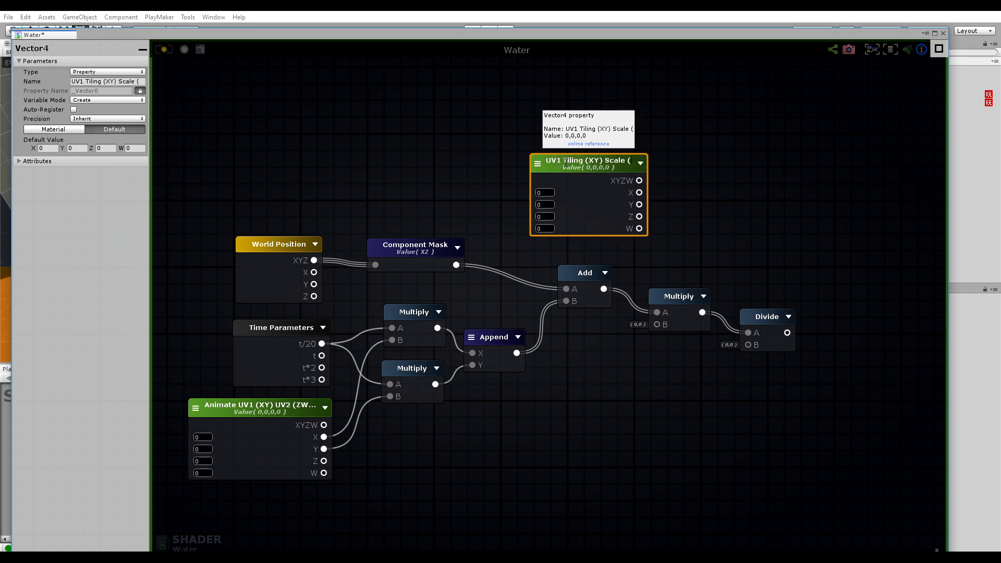
pyautogui.write(')')
pyautogui.write('Zw')
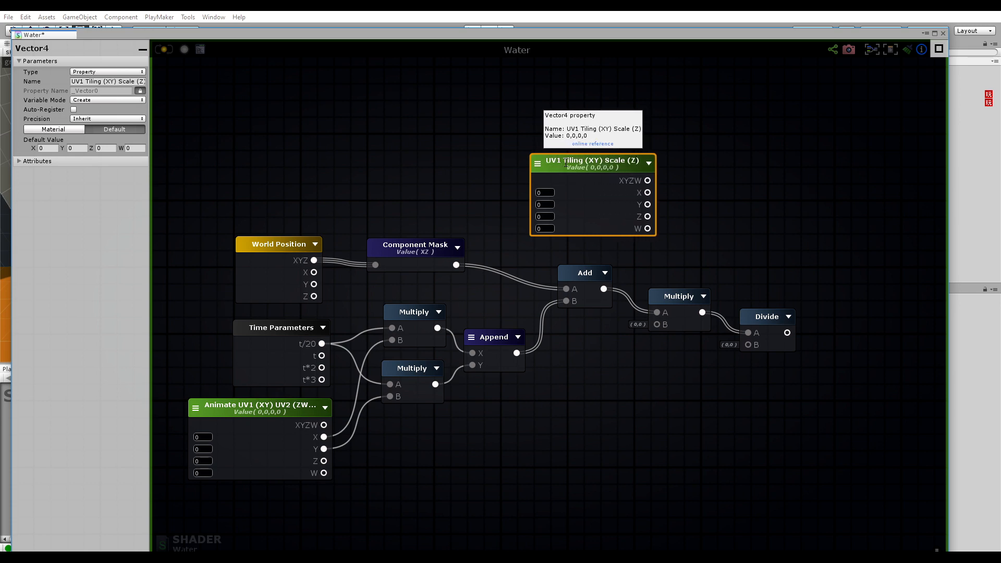
pyautogui.press('BackSpace')
pyautogui.write('W')
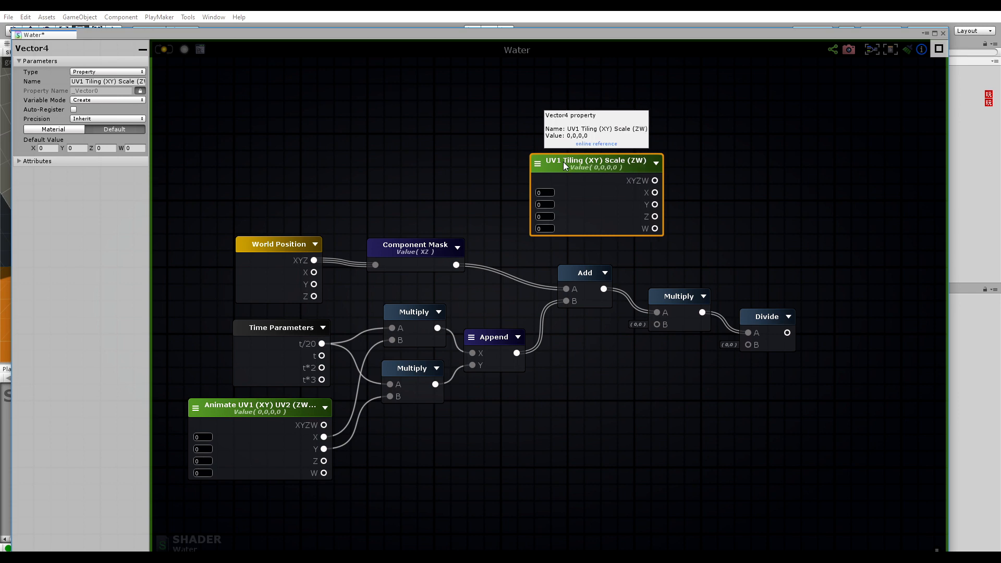
# Move the UV1 Tiling node above the Component Mask and Add nodes and set its X, Y, Z and W defaults to 1.
pyautogui.moveTo(594, 168); pyautogui.dragTo(544, 171)
pyautogui.moveTo(488, 195); pyautogui.dragTo(487, 218)
pyautogui.write('111')
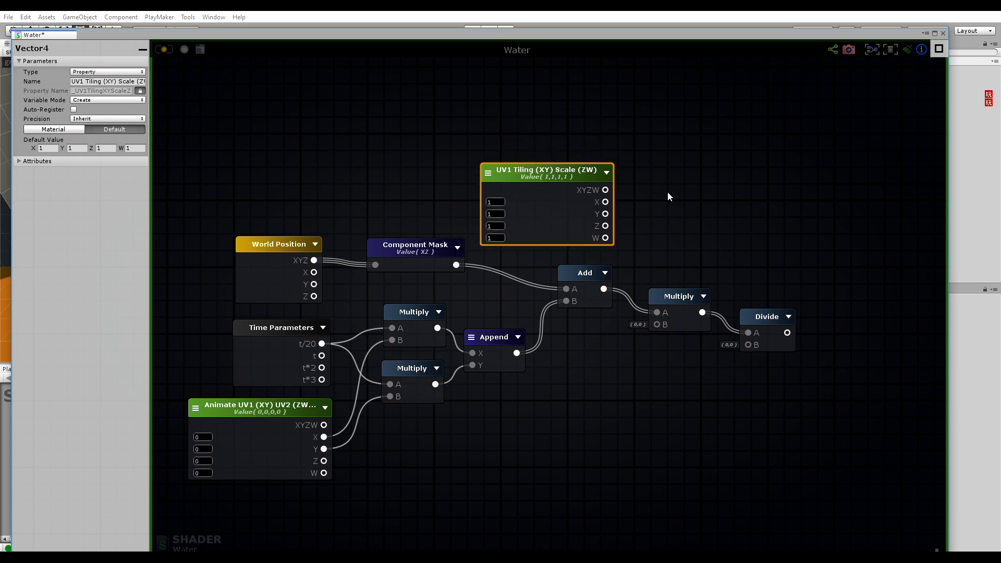
# Add an Append node beside the UV1 Tiling node and set its output type to Vector2.
pyautogui.moveTo(668, 192); pyautogui.dragTo(620, 191, button='middle')
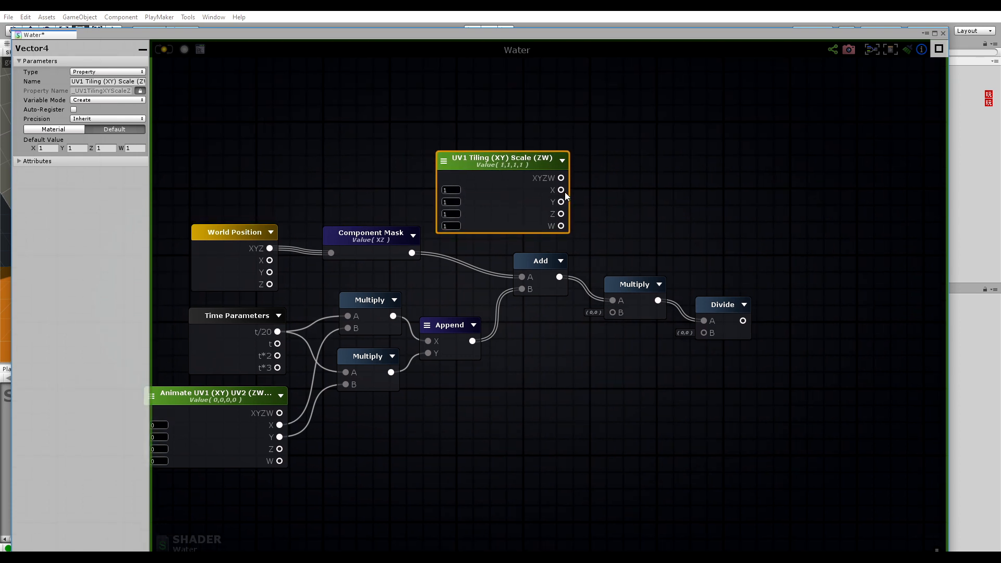
pyautogui.moveTo(561, 191); pyautogui.dragTo(563, 191)
pyautogui.click(628, 180)
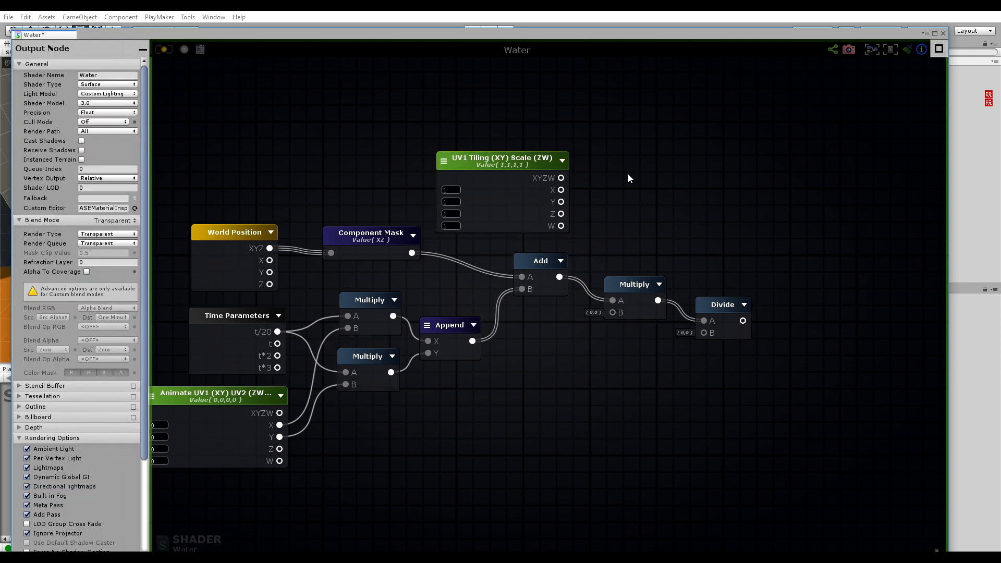
pyautogui.moveTo(636, 178); pyautogui.dragTo(625, 183, button='middle')
pyautogui.rightClick(626, 183)
pyautogui.write('ape')
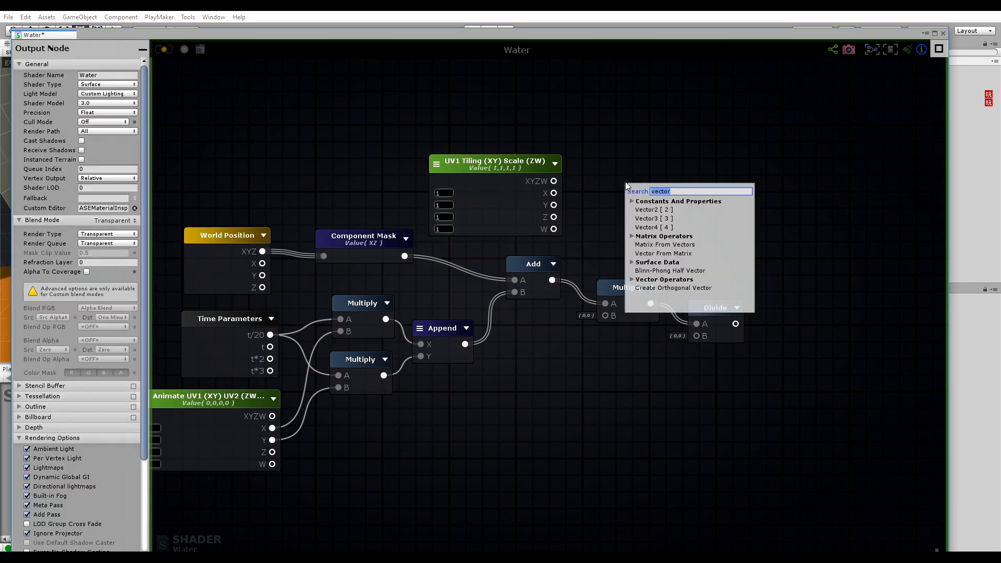
pyautogui.press('BackSpace')
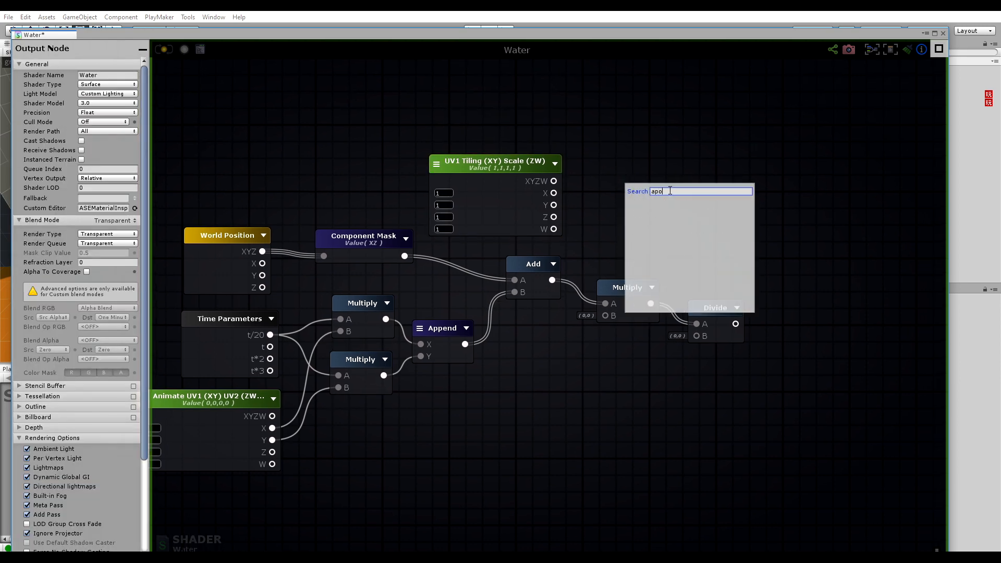
pyautogui.click(681, 210)
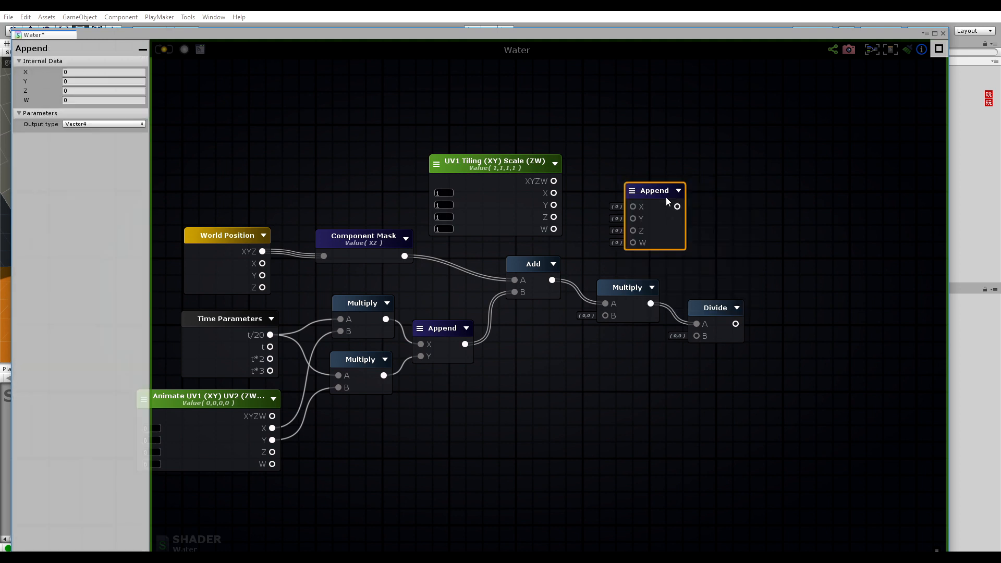
pyautogui.moveTo(664, 195); pyautogui.dragTo(626, 168)
pyautogui.click(606, 183)
pyautogui.click(618, 194)
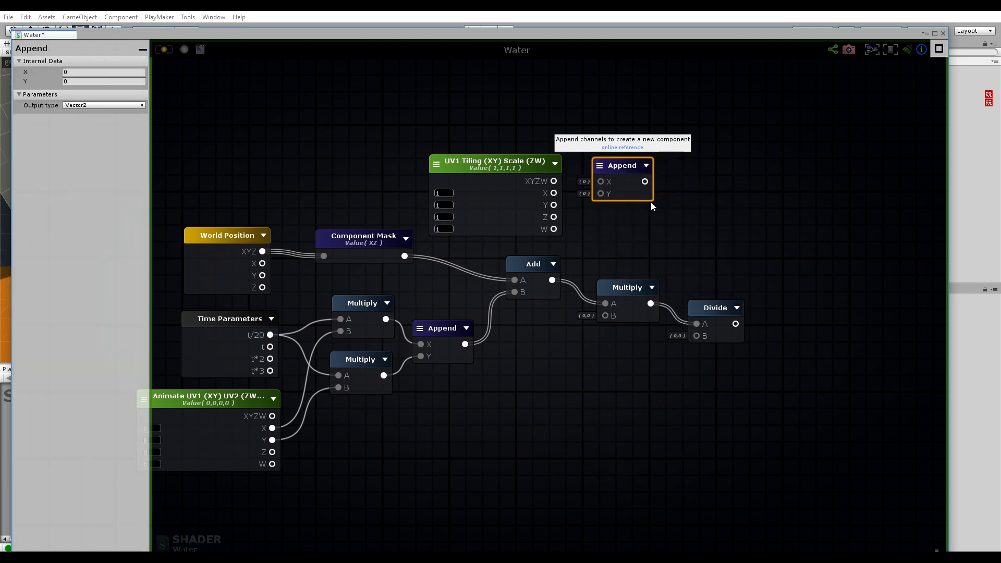
# Duplicate the Vector2 Append beneath the first, connecting the UV1 Tiling node's X and Y to the upper copy and Z and W to the lower.
pyautogui.hotkey('ctrl', 'd')
pyautogui.moveTo(705, 240); pyautogui.dragTo(617, 214)
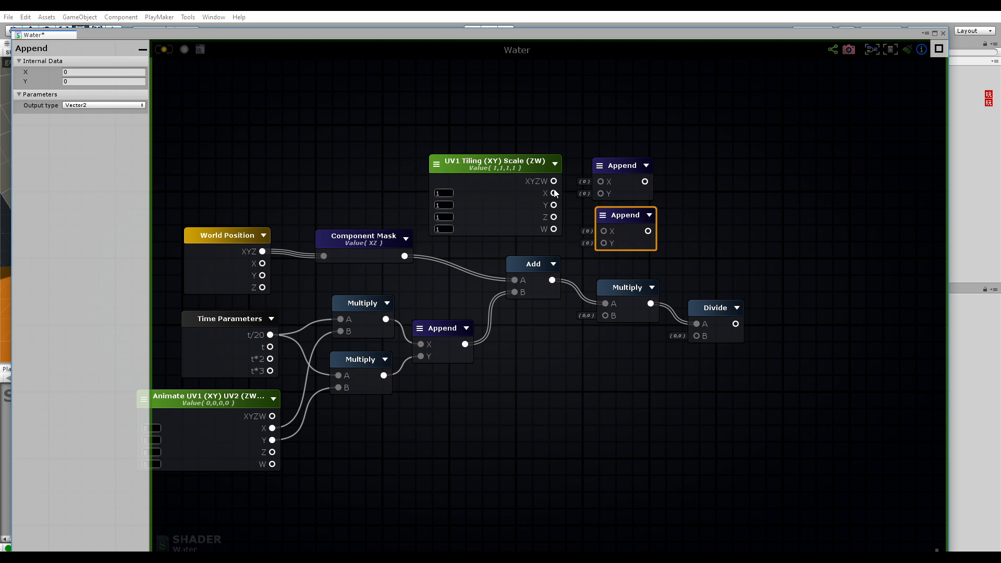
pyautogui.moveTo(554, 192); pyautogui.dragTo(599, 194)
pyautogui.moveTo(554, 218); pyautogui.dragTo(604, 243)
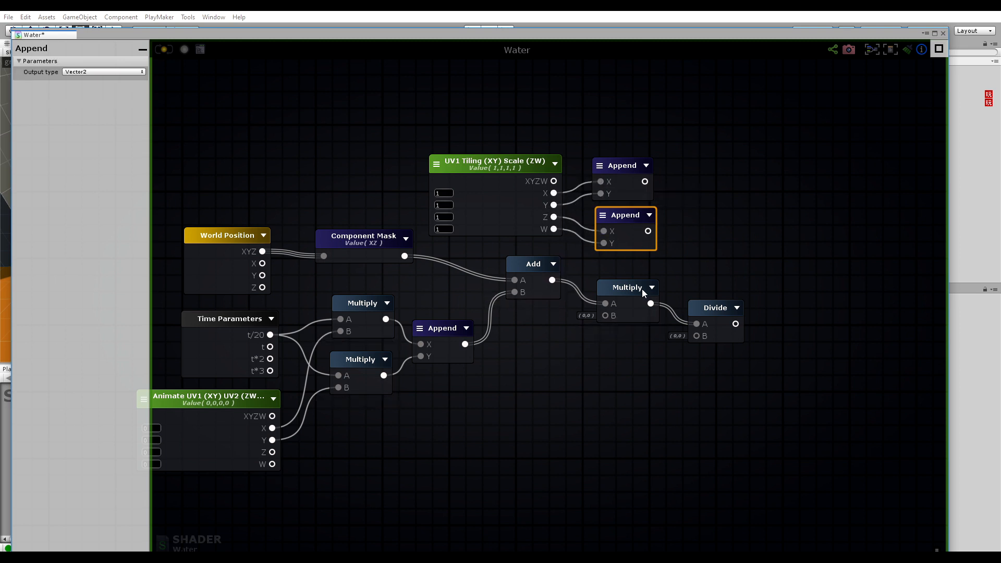
# Rearrange the UV1 Tiling and Append nodes, connecting the Z/W Append to the Multiply's B and the X/Y Append to the Divide's B.
pyautogui.moveTo(513, 164); pyautogui.dragTo(364, 151)
pyautogui.moveTo(625, 212); pyautogui.dragTo(605, 315)
pyautogui.moveTo(624, 171); pyautogui.dragTo(730, 286)
pyautogui.moveTo(627, 292); pyautogui.dragTo(634, 281)
pyautogui.moveTo(616, 344); pyautogui.dragTo(653, 327, button='middle')
pyautogui.click(567, 249)
pyautogui.moveTo(647, 276); pyautogui.dragTo(651, 272)
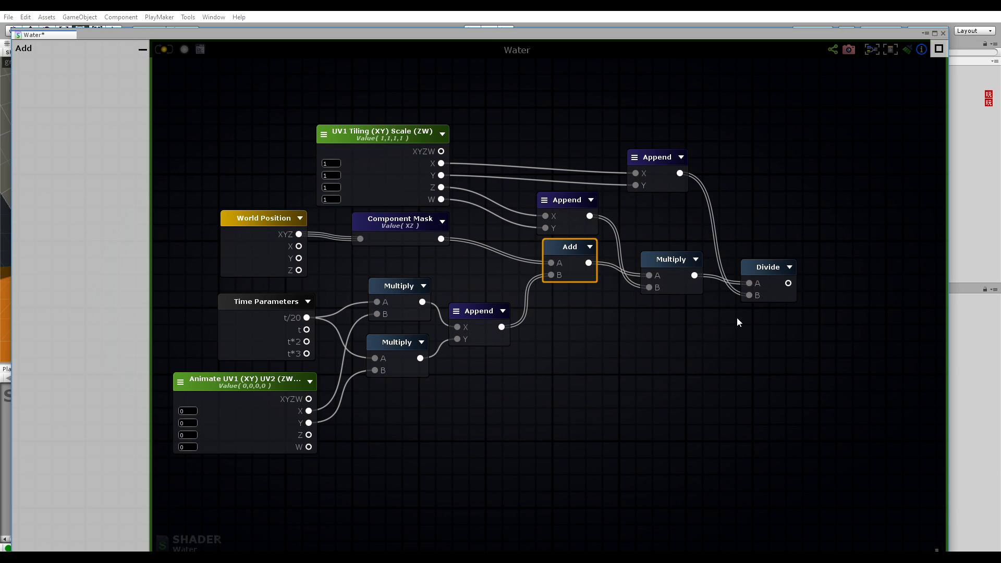
# Add a Register Local Var node named "UV1" after the Divide node and feed it the Divide output.
pyautogui.moveTo(672, 333); pyautogui.dragTo(488, 310, button='middle')
pyautogui.rightClick(678, 259)
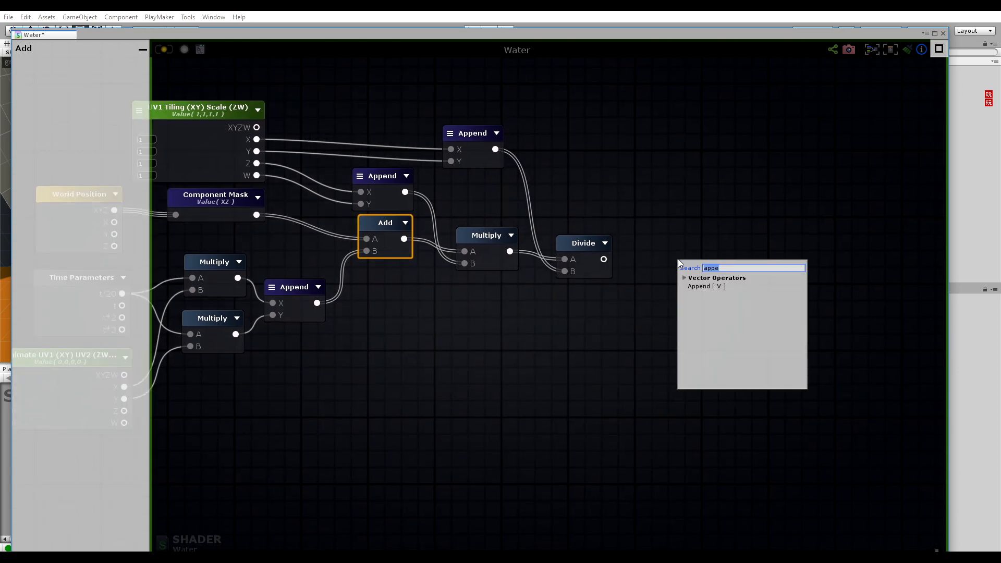
pyautogui.write('reg')
pyautogui.click(708, 285)
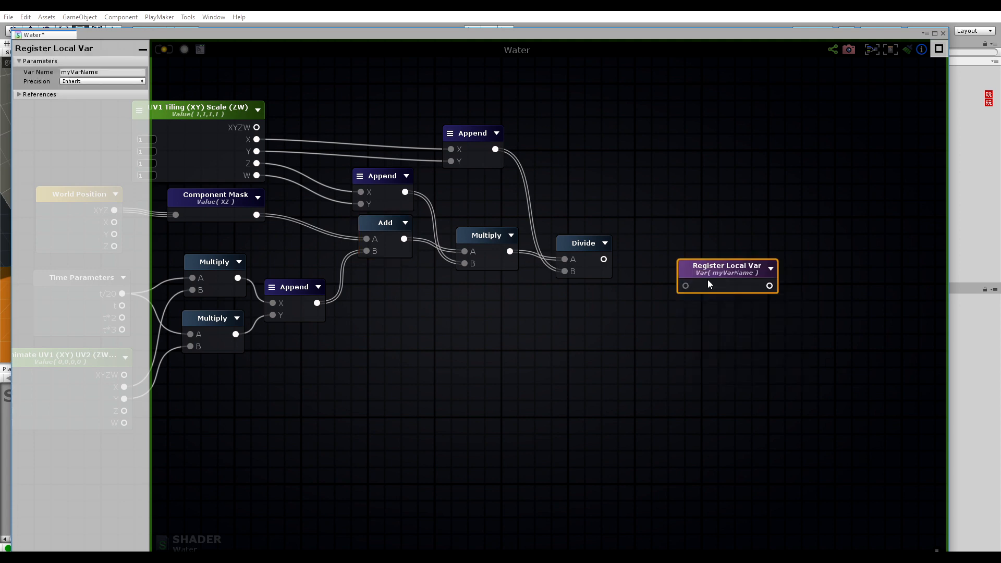
pyautogui.moveTo(706, 271); pyautogui.dragTo(604, 259)
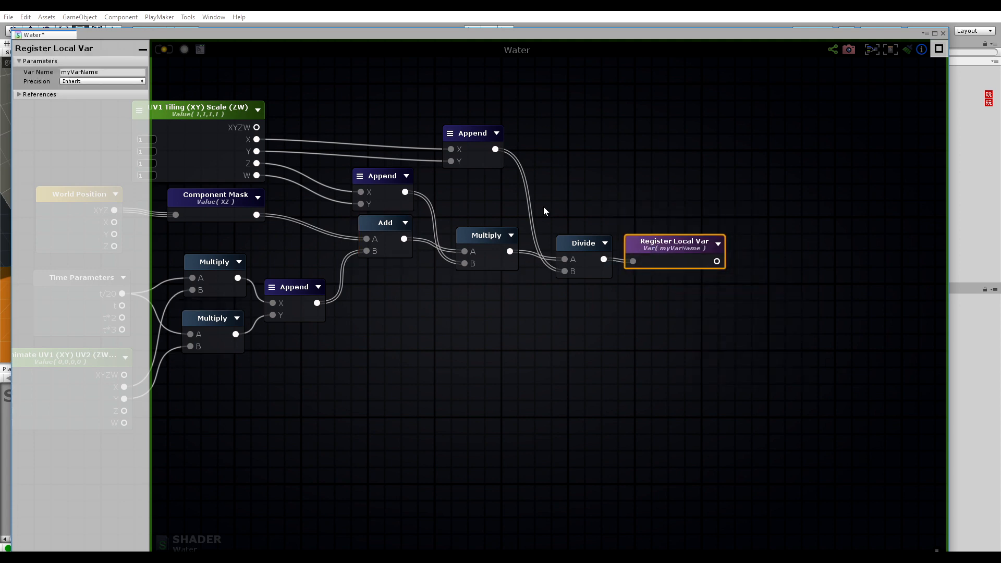
pyautogui.click(86, 73)
pyautogui.write('UV1')
pyautogui.click(628, 315)
# Add two Multiply nodes stacked below the existing pair beside the Animate UV1 (XY) UV2 (ZW) property node.
pyautogui.scroll(-2, 671, 316)
pyautogui.moveTo(518, 355); pyautogui.dragTo(651, 298, button='middle')
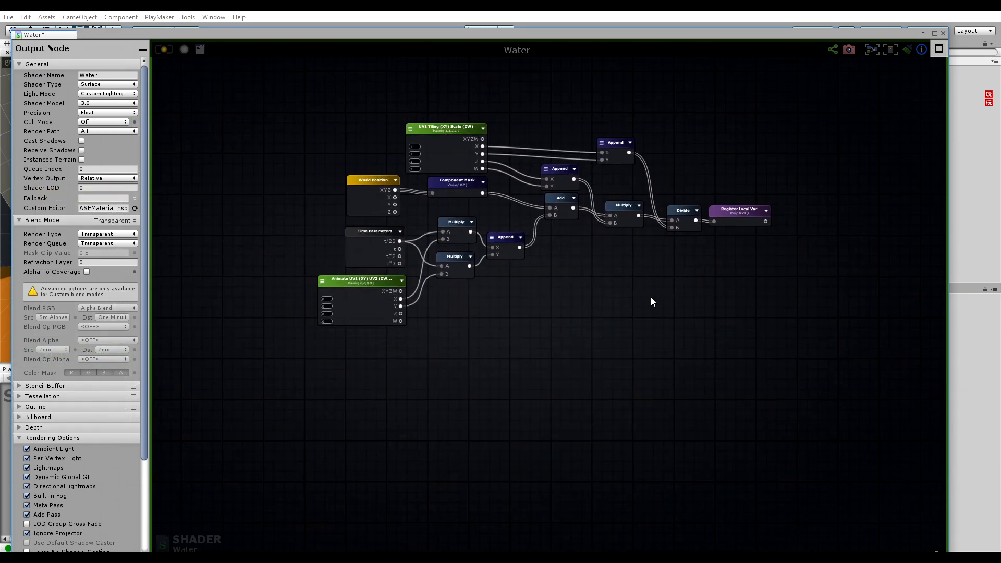
pyautogui.scroll(2, 590, 314)
pyautogui.scroll(1, 590, 314)
pyautogui.moveTo(428, 319); pyautogui.dragTo(489, 333, button='middle')
pyautogui.moveTo(471, 290)
pyautogui.mouseDown(button='middle')
pyautogui.moveTo(437, 383)
pyautogui.moveTo(475, 278)
pyautogui.mouseUp(button='middle')
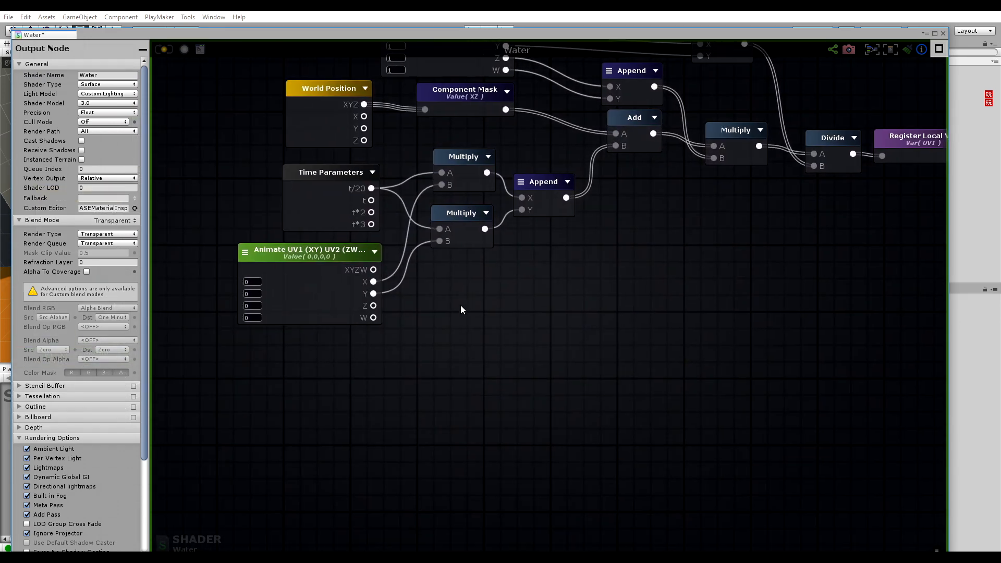
pyautogui.press('m')
pyautogui.click(457, 296)
pyautogui.press('m')
pyautogui.click(467, 396)
pyautogui.moveTo(477, 302); pyautogui.dragTo(456, 275)
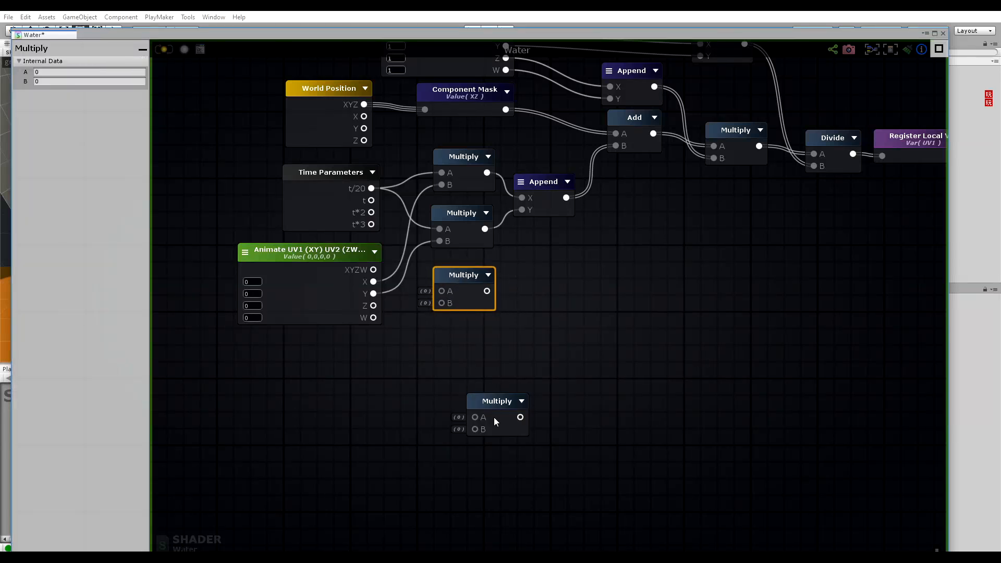
pyautogui.moveTo(488, 401); pyautogui.dragTo(462, 328)
# Add an Append node beside the two new Multiply nodes and connect their outputs to its X and Y inputs.
pyautogui.rightClick(538, 301)
pyautogui.write('appe')
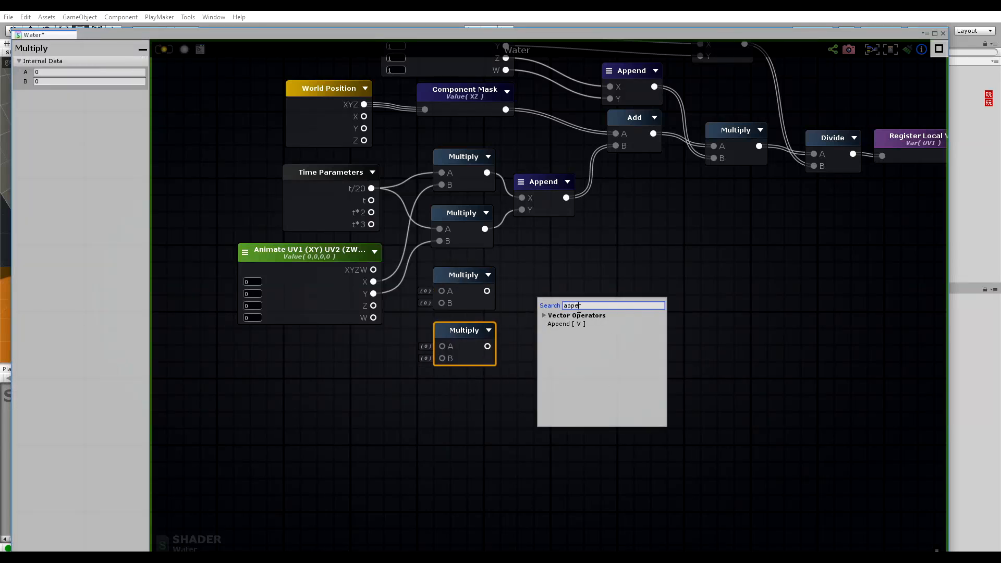
pyautogui.click(571, 326)
pyautogui.moveTo(571, 304); pyautogui.dragTo(555, 291)
pyautogui.click(533, 279)
pyautogui.click(553, 292)
pyautogui.moveTo(487, 292); pyautogui.dragTo(530, 305)
pyautogui.moveTo(490, 342); pyautogui.dragTo(497, 336)
pyautogui.moveTo(494, 342); pyautogui.dragTo(533, 319)
pyautogui.doubleClick(475, 330)
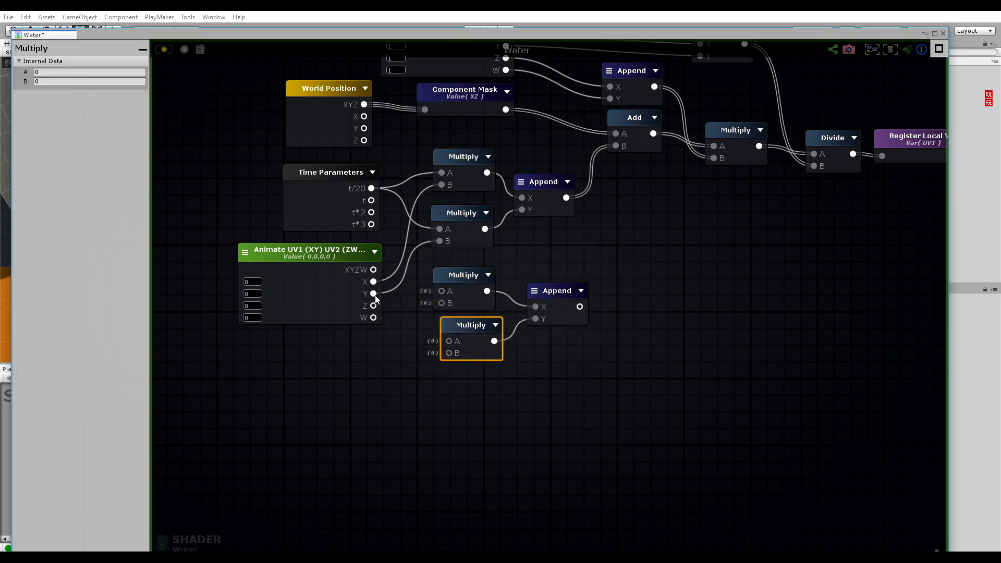
# Connect the Animate property's Z and W to the new Multiply nodes' B inputs and the t/20 time output to both A inputs.
pyautogui.moveTo(373, 305); pyautogui.dragTo(441, 302)
pyautogui.moveTo(374, 318); pyautogui.dragTo(447, 353)
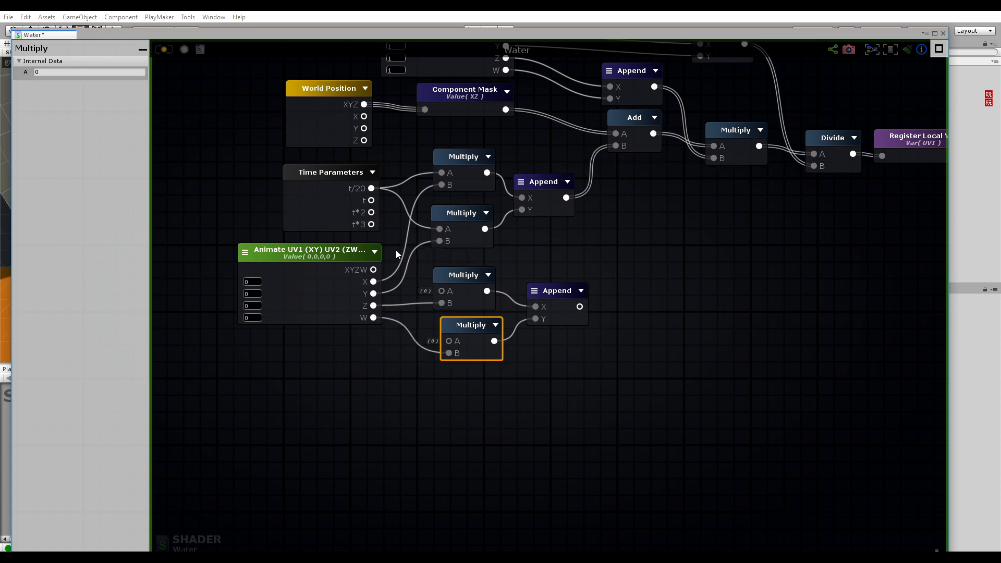
pyautogui.moveTo(371, 189); pyautogui.dragTo(441, 291)
pyautogui.moveTo(371, 189); pyautogui.dragTo(448, 341)
pyautogui.moveTo(671, 309); pyautogui.dragTo(587, 343, button='middle')
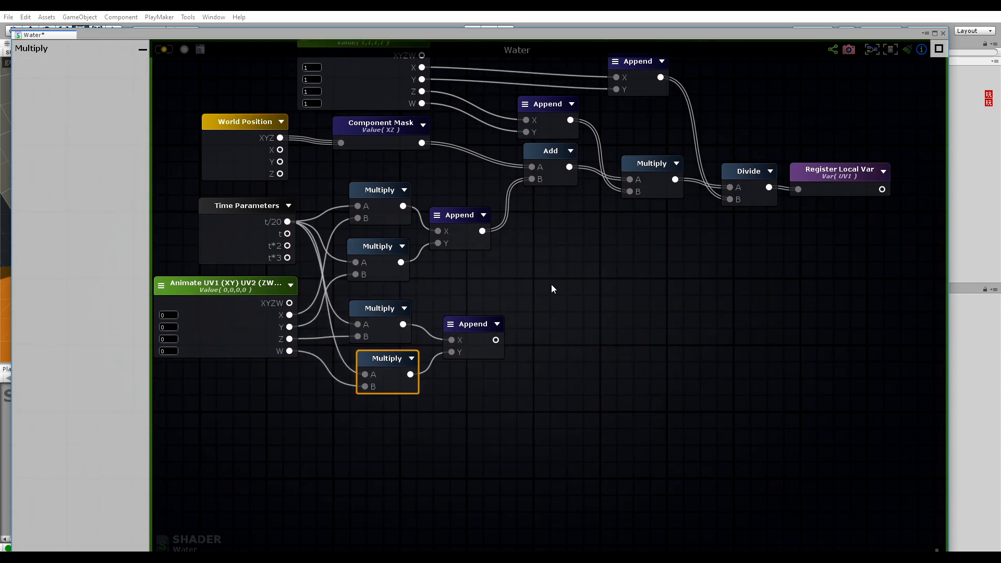
# Place an Add node below the first one and feed it the Component Mask output and the new Append output.
pyautogui.press('a')
pyautogui.click(551, 283)
pyautogui.moveTo(578, 293); pyautogui.dragTo(576, 311)
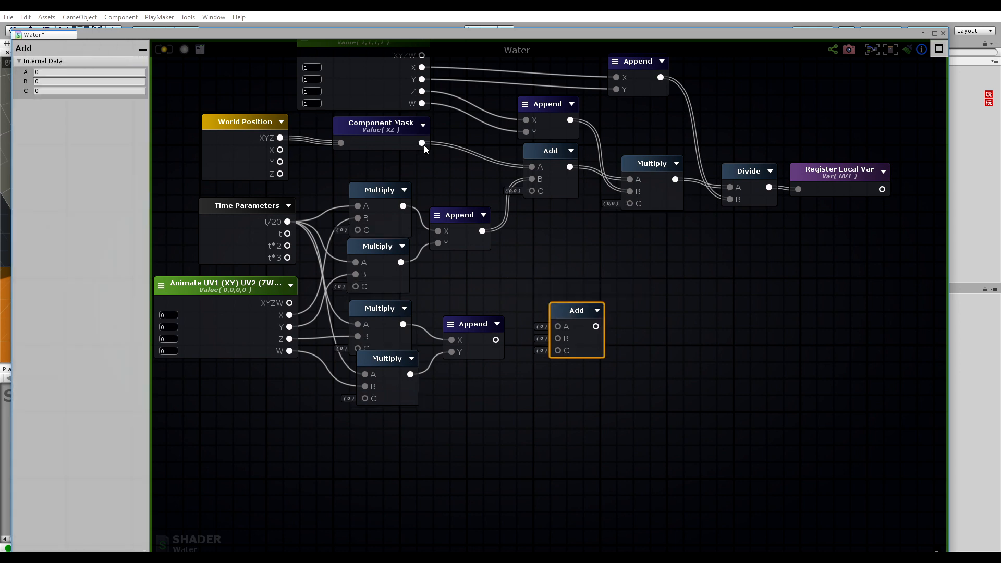
pyautogui.moveTo(422, 143); pyautogui.dragTo(558, 326)
pyautogui.moveTo(496, 340); pyautogui.dragTo(563, 255)
# Place a Multiply and a Divide node in line after the lower Add node, beneath the UV1 chain's Multiply and Divide.
pyautogui.press('m')
pyautogui.click(654, 260)
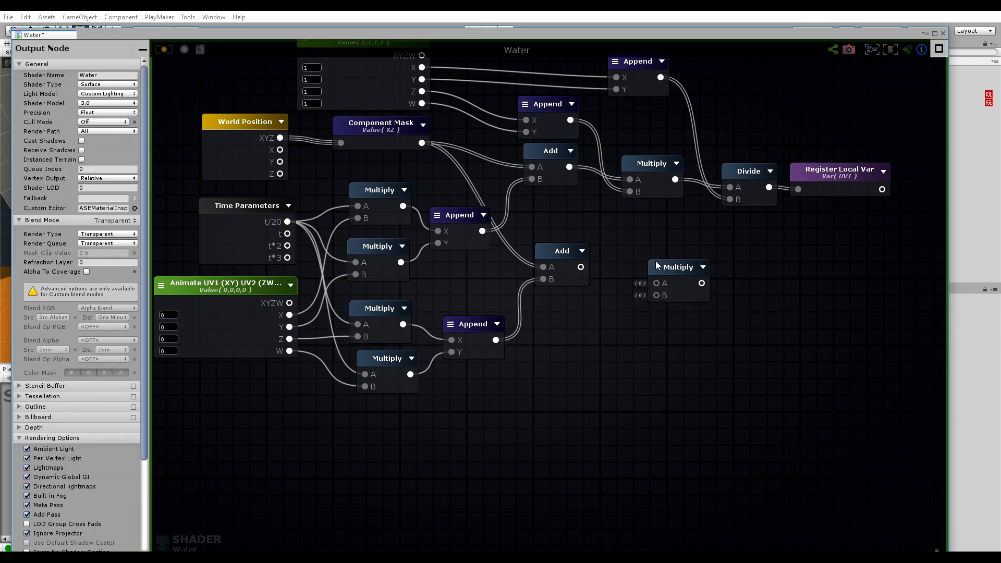
pyautogui.moveTo(665, 265); pyautogui.dragTo(639, 246)
pyautogui.press('d')
pyautogui.click(729, 266)
pyautogui.moveTo(752, 277); pyautogui.dragTo(748, 253)
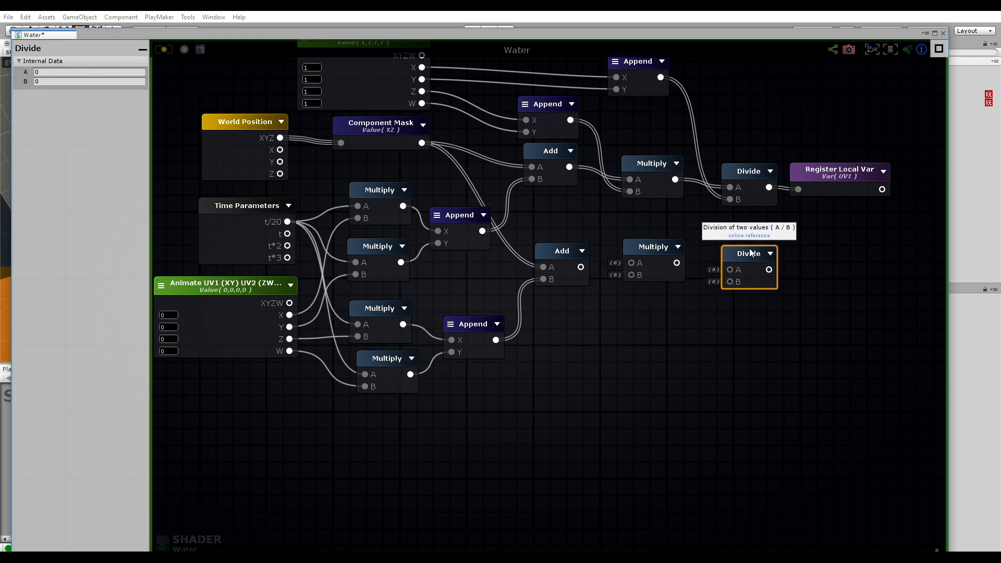
# Add a Register Local Var node at the end of the lower row and chain Add, Multiply, Divide and the variable together.
pyautogui.rightClick(806, 272)
pyautogui.write('r')
pyautogui.scroll(-2, 842, 294)
pyautogui.click(843, 301)
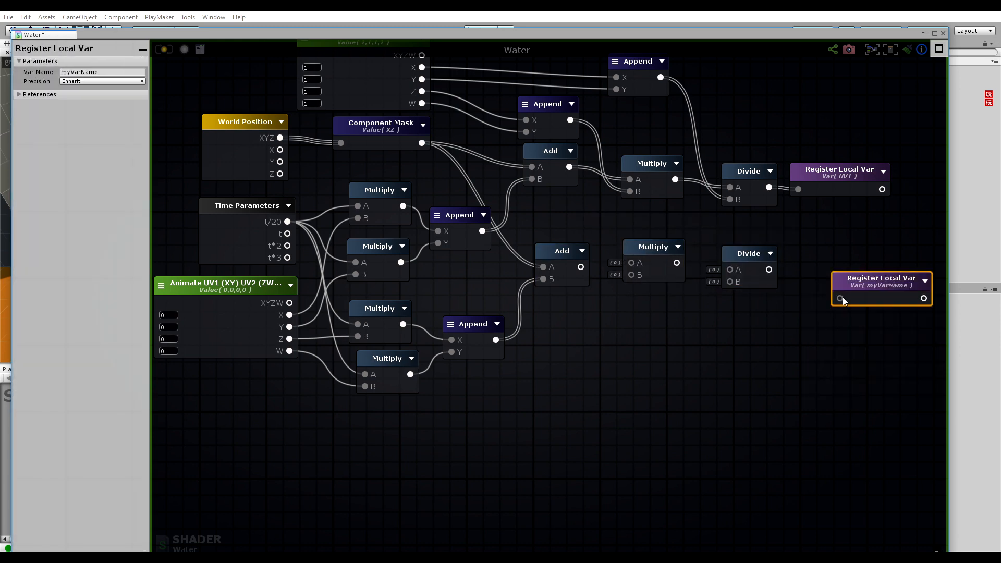
pyautogui.moveTo(843, 297); pyautogui.dragTo(812, 277)
pyautogui.moveTo(677, 262); pyautogui.dragTo(730, 270)
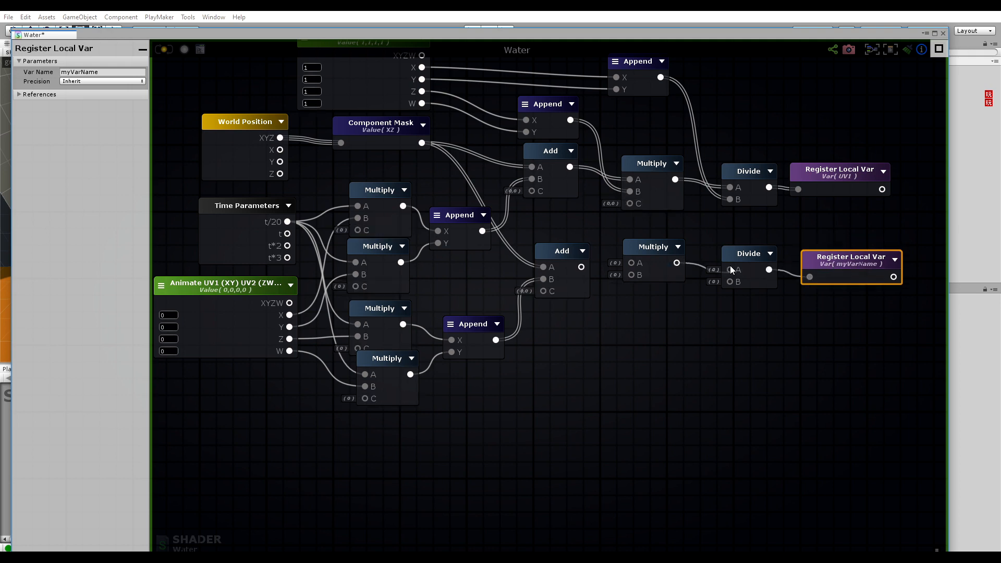
pyautogui.moveTo(581, 267); pyautogui.dragTo(632, 264)
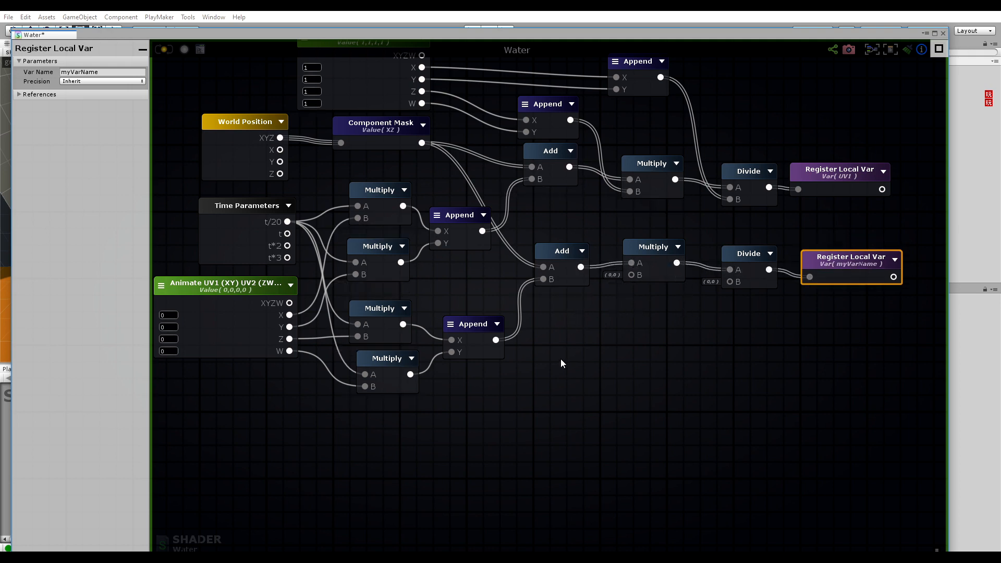
# Add a Vector4 node beneath the lower Multiply nodes and change its type from Constant to Property.
pyautogui.moveTo(525, 332); pyautogui.dragTo(530, 383, button='middle')
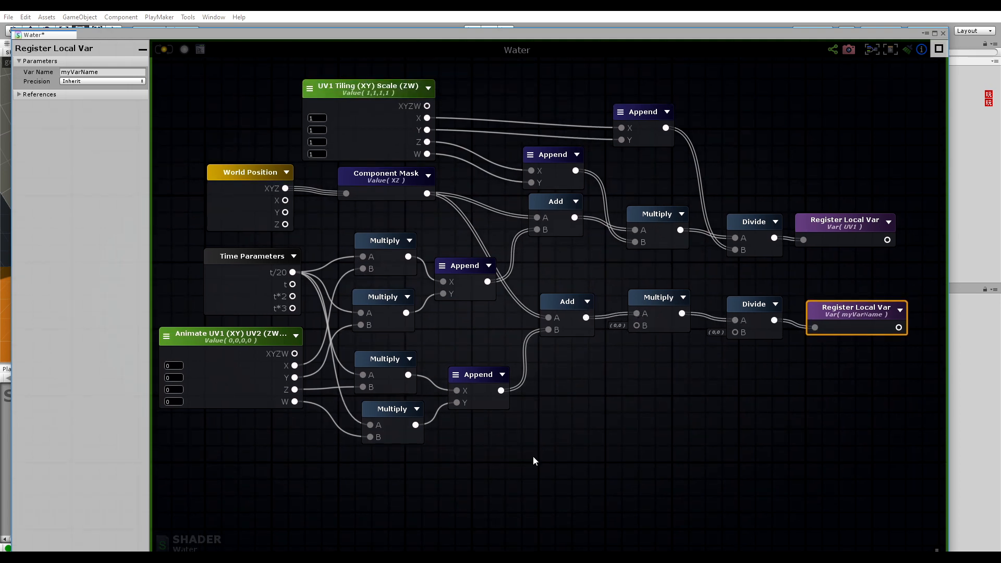
pyautogui.moveTo(533, 457); pyautogui.dragTo(580, 387, button='middle')
pyautogui.press('4')
pyautogui.click(474, 440)
pyautogui.moveTo(489, 451); pyautogui.dragTo(464, 420)
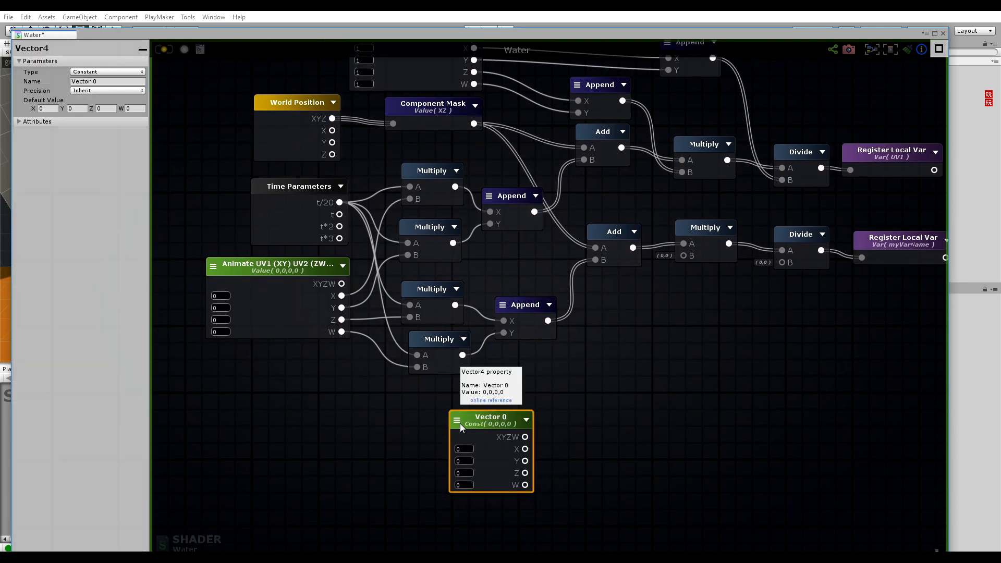
pyautogui.click(459, 423)
pyautogui.click(474, 439)
# Rename the new Vector4 property to "UV2 Tiling (XY) Scale (ZW)".
pyautogui.doubleClick(486, 417)
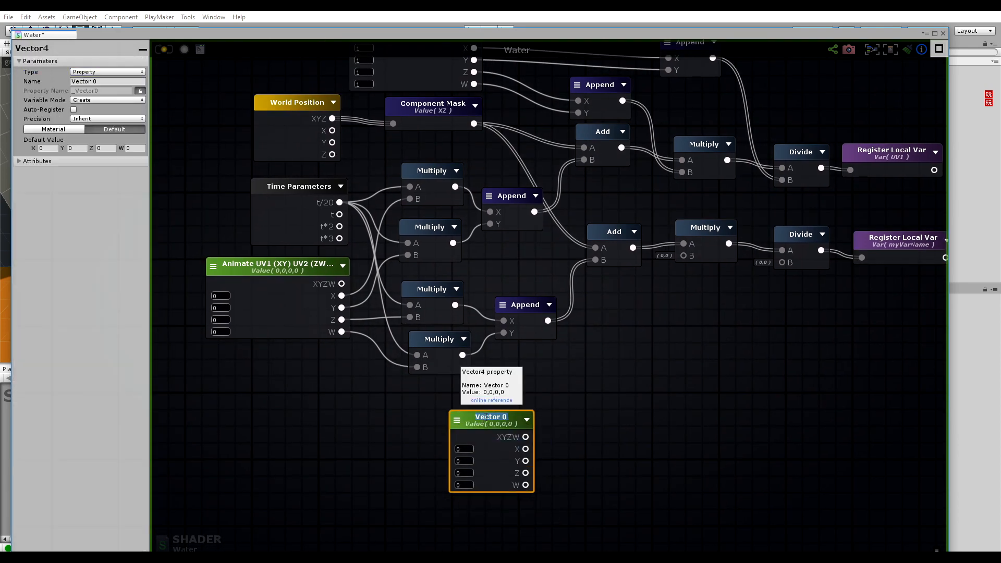
pyautogui.write('UV2 Tiling ()')
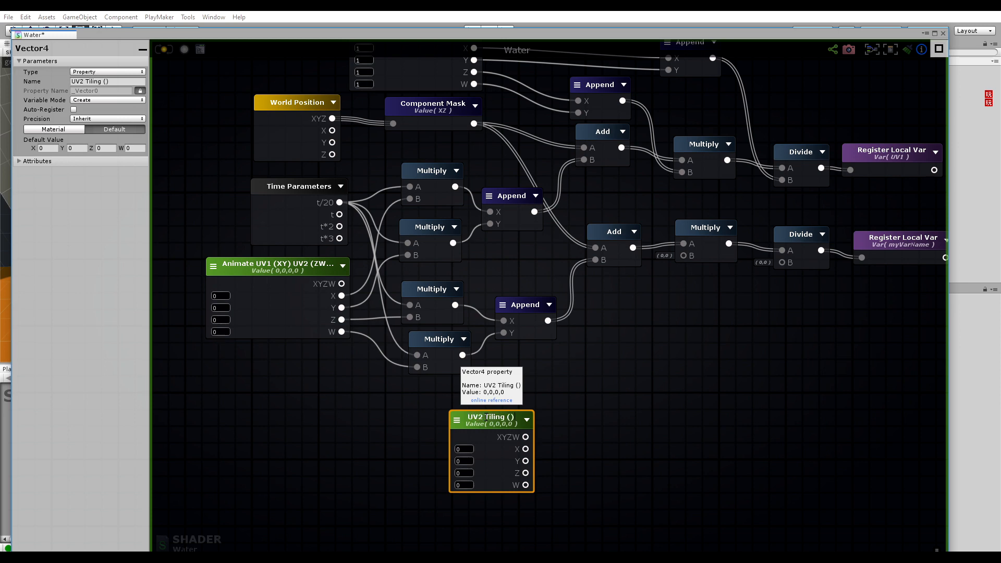
pyautogui.write('XY')
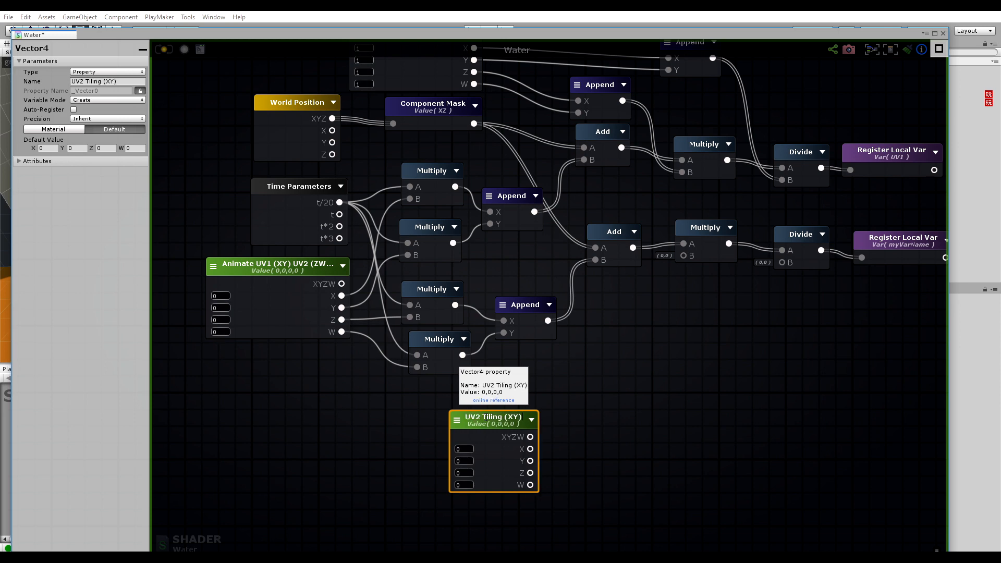
pyautogui.write(' Sca')
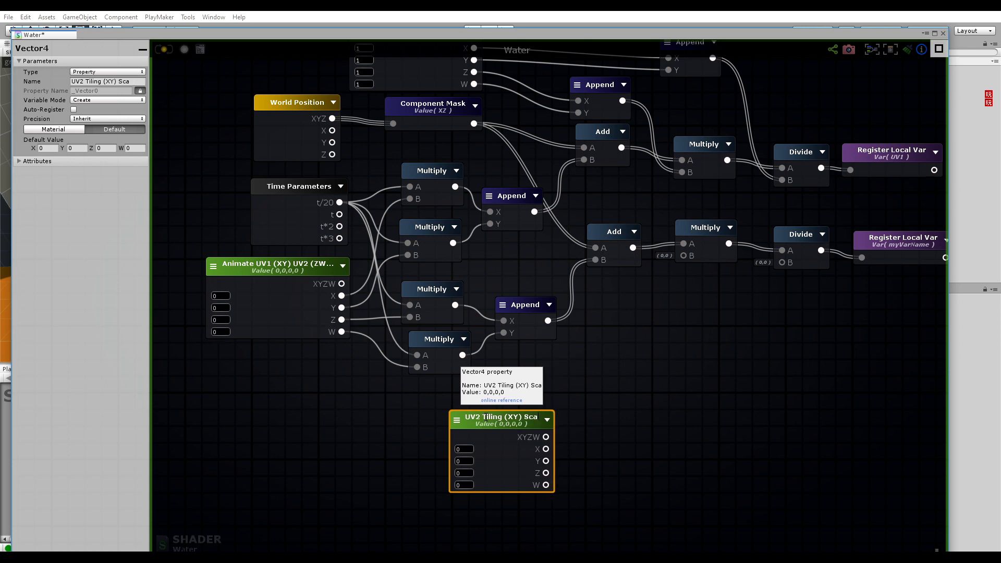
pyautogui.write('le ()')
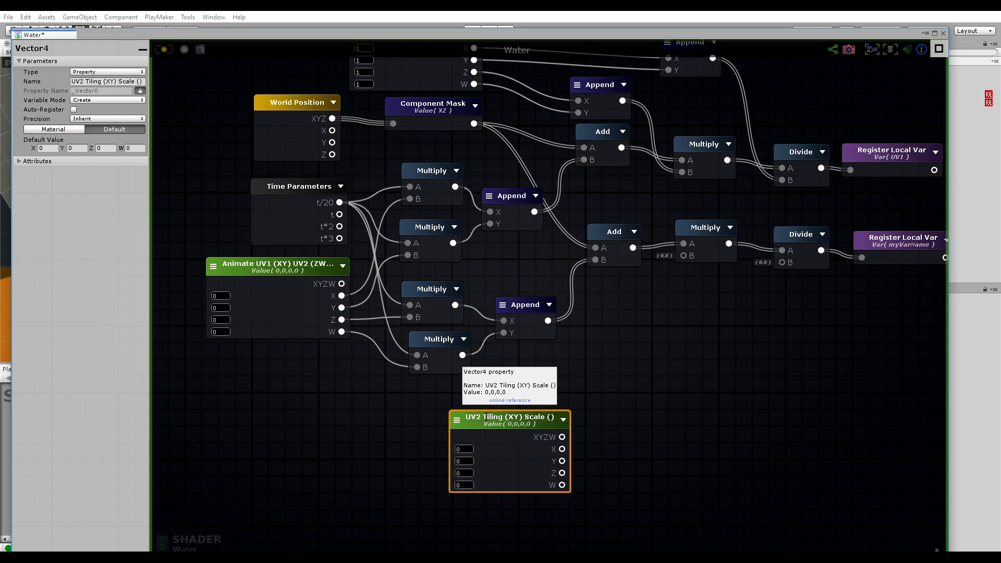
pyautogui.write('ZW')
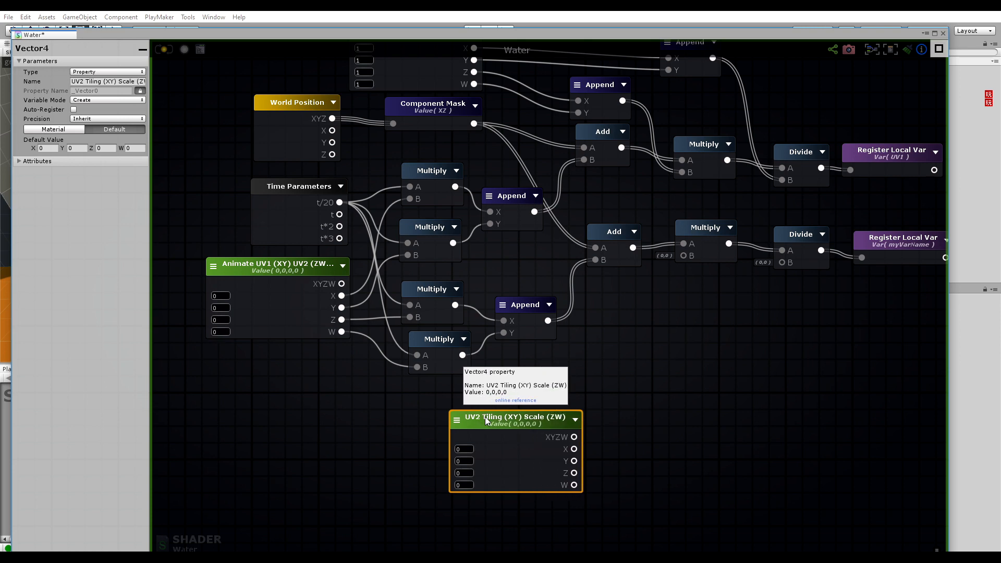
pyautogui.click(525, 410)
# Set the UV2 Tiling node's X, Y, Z and W defaults to 1 and move it closer under the Multiply nodes.
pyautogui.click(468, 450)
pyautogui.write('1')
pyautogui.click(465, 461)
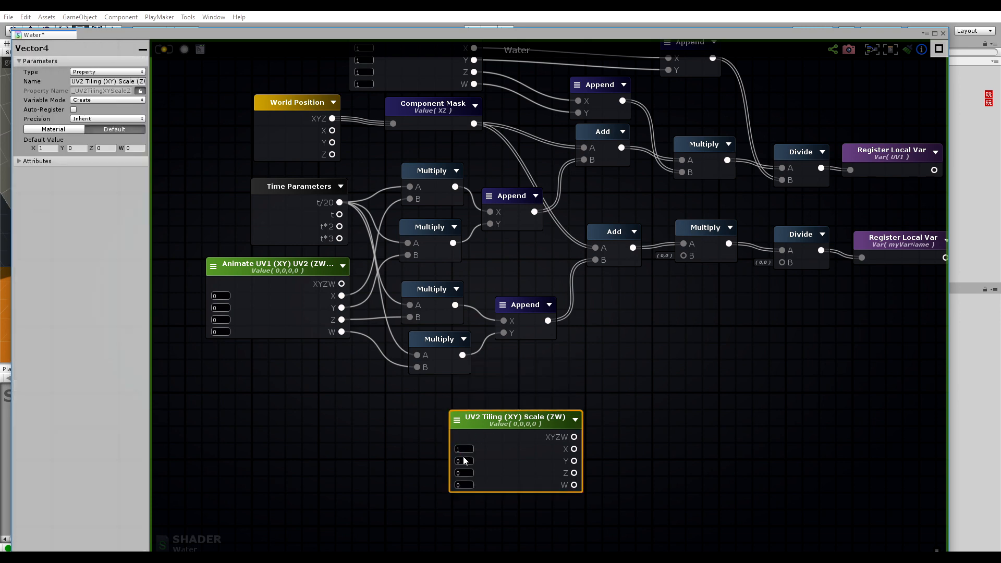
pyautogui.write('1')
pyautogui.click(467, 473)
pyautogui.write('1')
pyautogui.click(471, 485)
pyautogui.write('1')
pyautogui.moveTo(543, 420); pyautogui.dragTo(523, 398)
# Add an Append node with Vector2 output beside the UV2 Tiling node and duplicate it.
pyautogui.moveTo(630, 359); pyautogui.dragTo(525, 387, button='middle')
pyautogui.moveTo(450, 455); pyautogui.dragTo(484, 438)
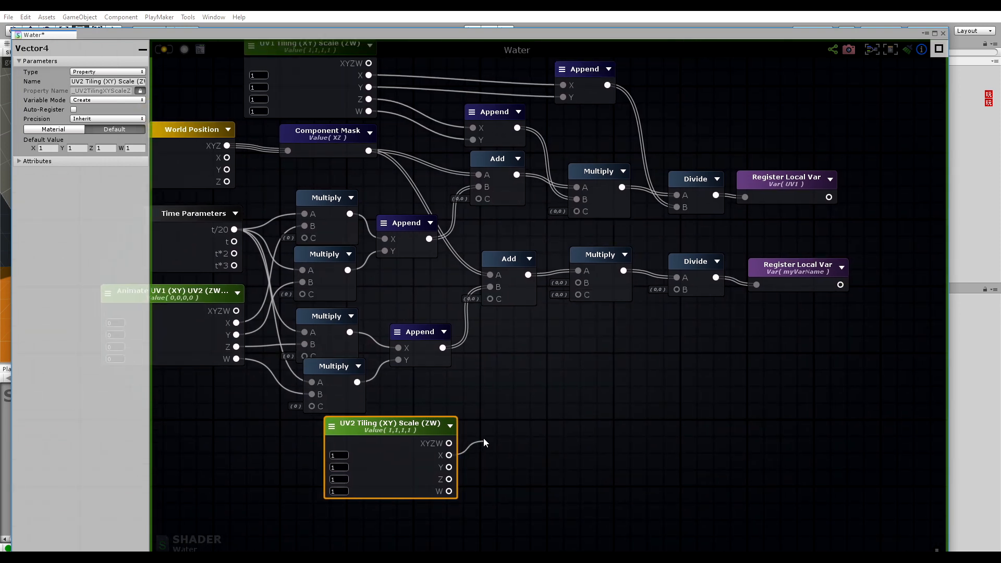
pyautogui.click(491, 397)
pyautogui.rightClick(535, 361)
pyautogui.write('ap')
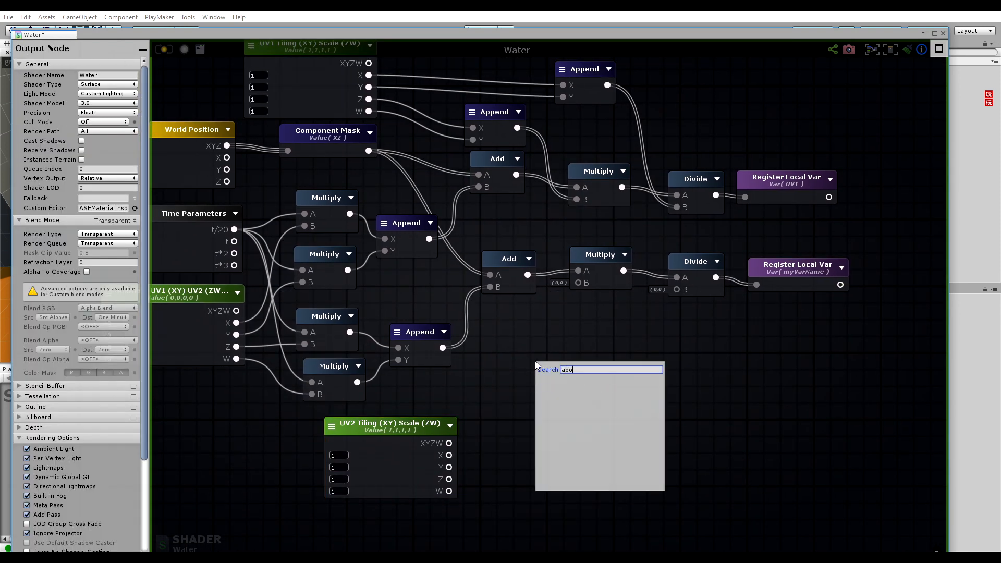
pyautogui.write('pe')
pyautogui.click(558, 387)
pyautogui.click(527, 366)
pyautogui.moveTo(568, 377); pyautogui.dragTo(543, 399)
pyautogui.click(540, 378)
pyautogui.hotkey('ctrl', 'd')
# Route UV2 Tiling's X and Y through one Append to the lower Multiply's B, and Z and W through the other to the lower Divide's B.
pyautogui.moveTo(449, 455); pyautogui.dragTo(518, 421)
pyautogui.moveTo(449, 480); pyautogui.dragTo(632, 399)
pyautogui.moveTo(449, 492); pyautogui.dragTo(633, 411)
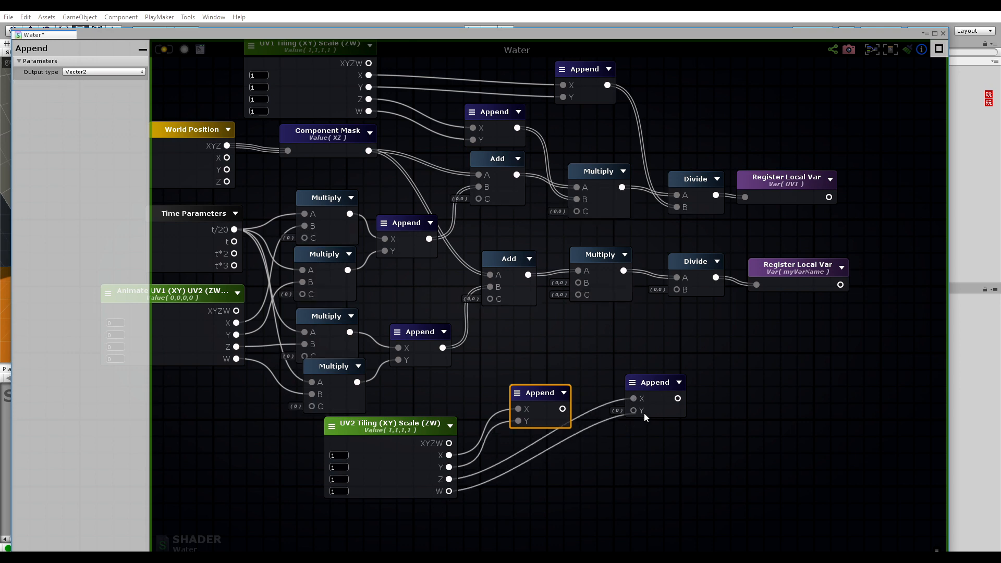
pyautogui.moveTo(532, 397); pyautogui.dragTo(577, 282)
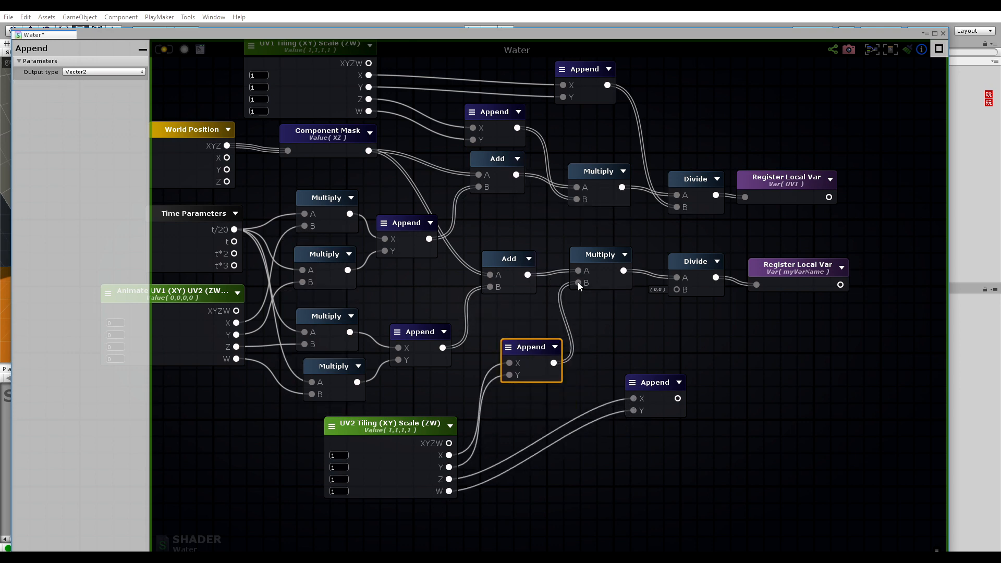
pyautogui.moveTo(654, 390); pyautogui.dragTo(561, 421)
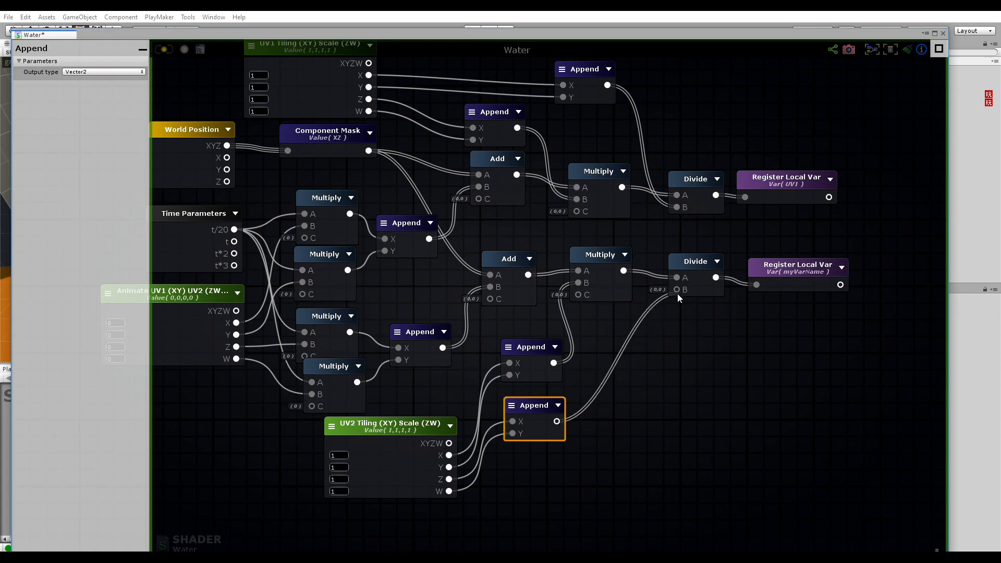
# Group all the UV animation nodes in a comment frame labelled "Animated UVs".
pyautogui.scroll(-6, 621, 345)
pyautogui.click(685, 351)
pyautogui.moveTo(685, 346); pyautogui.dragTo(560, 425)
pyautogui.press('c')
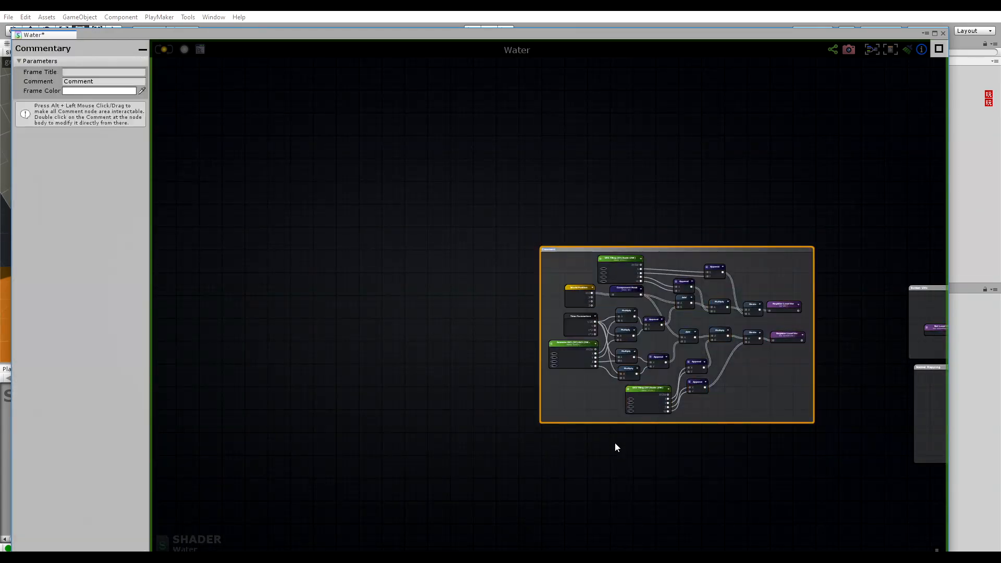
pyautogui.moveTo(678, 396); pyautogui.dragTo(539, 332, button='middle')
pyautogui.scroll(6, 538, 333)
pyautogui.moveTo(457, 214); pyautogui.dragTo(515, 438, button='middle')
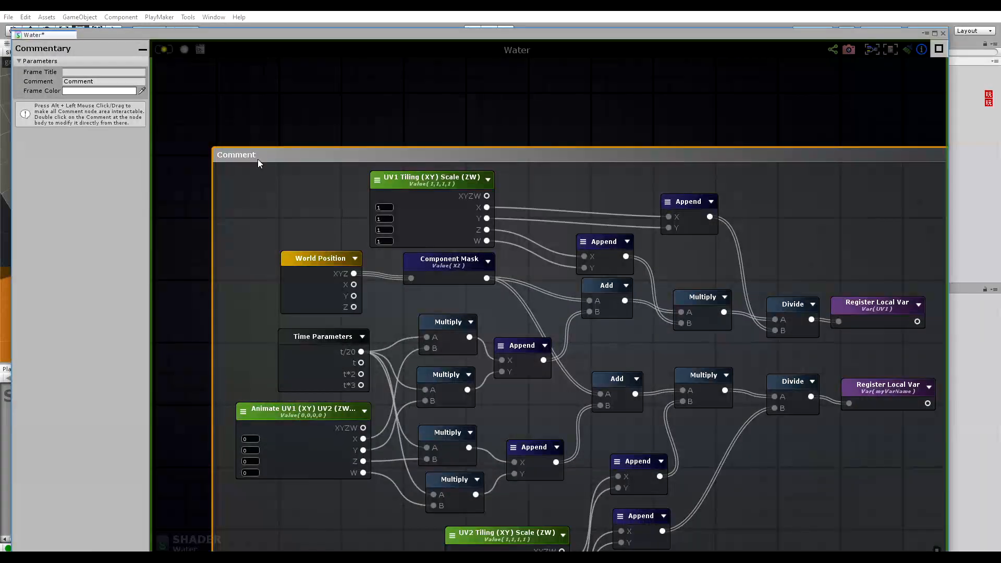
pyautogui.write('Animated UVs')
# Move the Animated UVs frame next to the Normal Mapping frame.
pyautogui.scroll(-5, 403, 242)
pyautogui.moveTo(556, 225); pyautogui.dragTo(621, 326)
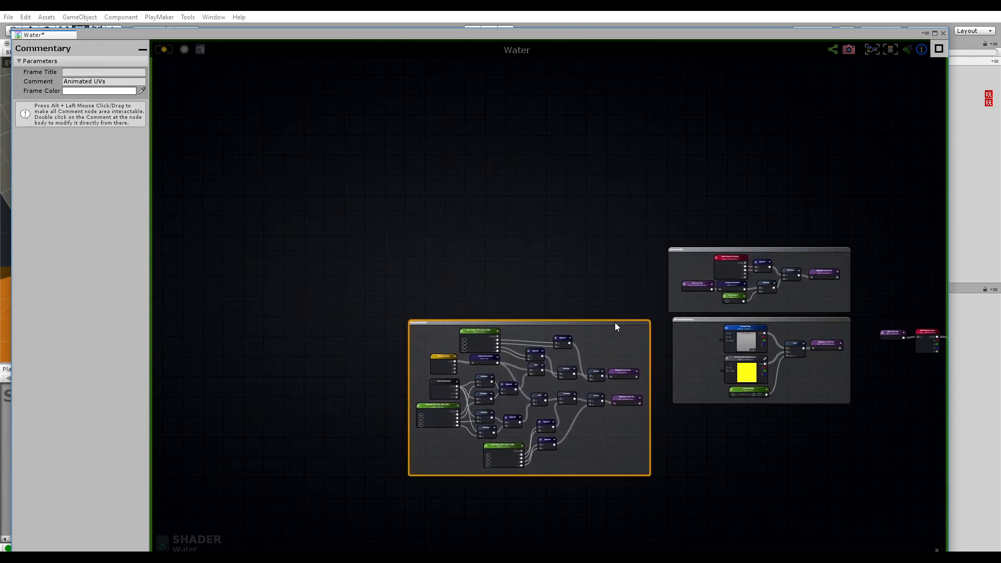
pyautogui.moveTo(615, 322); pyautogui.dragTo(441, 220, button='middle')
pyautogui.moveTo(441, 220); pyautogui.dragTo(381, 165)
pyautogui.scroll(5, 517, 258)
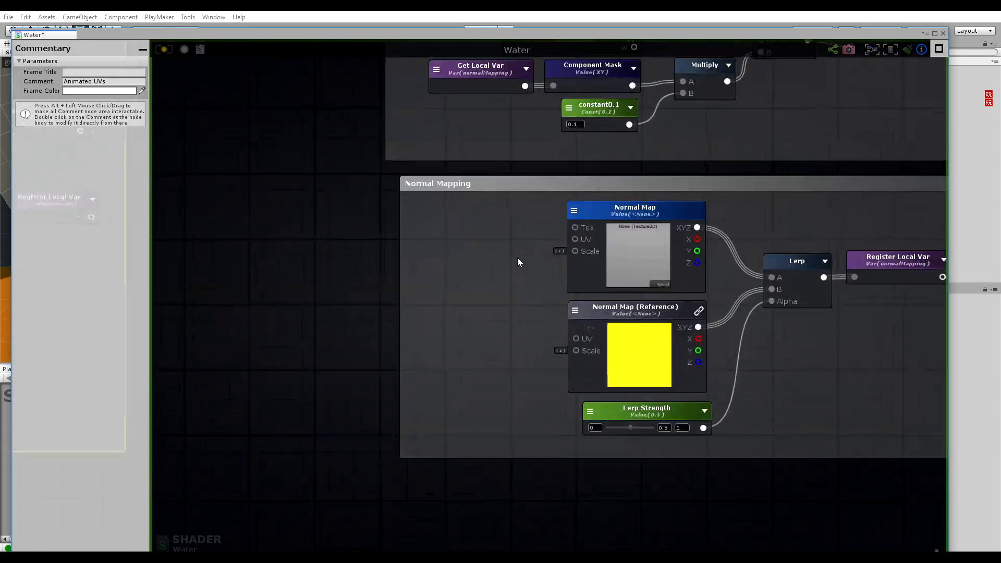
# Add a Get Local Var node beside the Normal Map inside the Normal Mapping frame and set it to UV1.
pyautogui.click(451, 236)
pyautogui.rightClick(450, 236)
pyautogui.write('get')
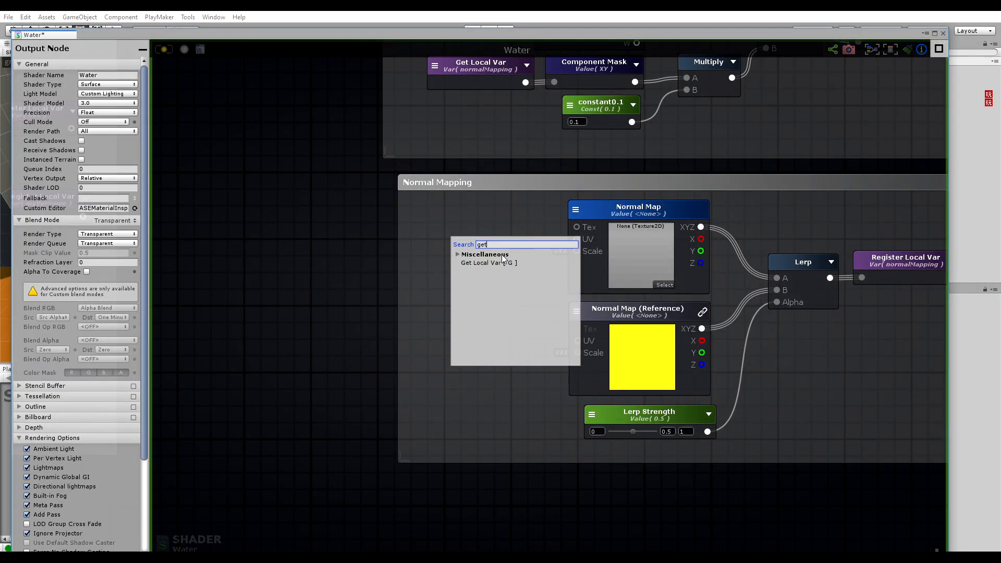
pyautogui.click(498, 262)
pyautogui.moveTo(497, 262); pyautogui.dragTo(483, 257)
pyautogui.click(445, 240)
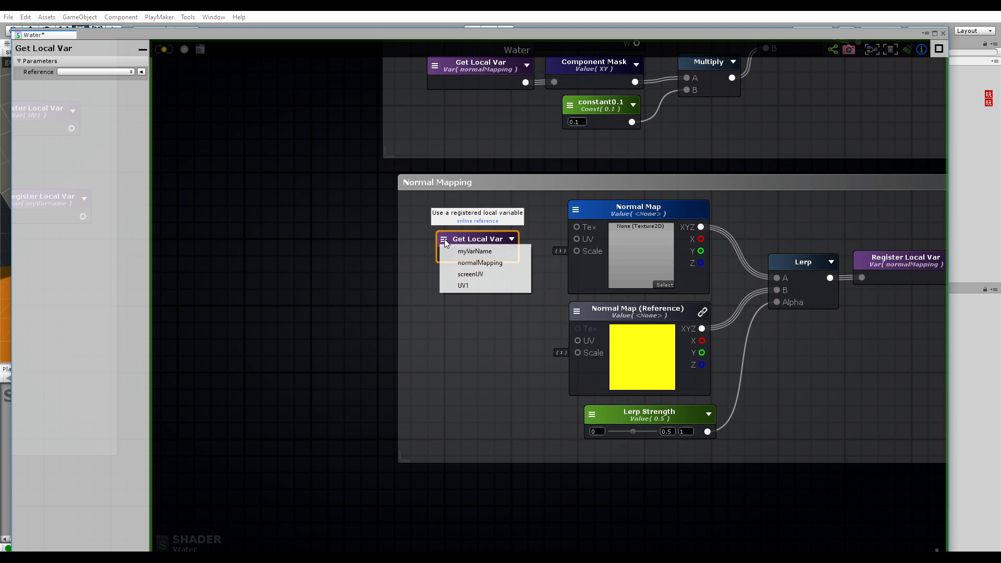
pyautogui.click(463, 285)
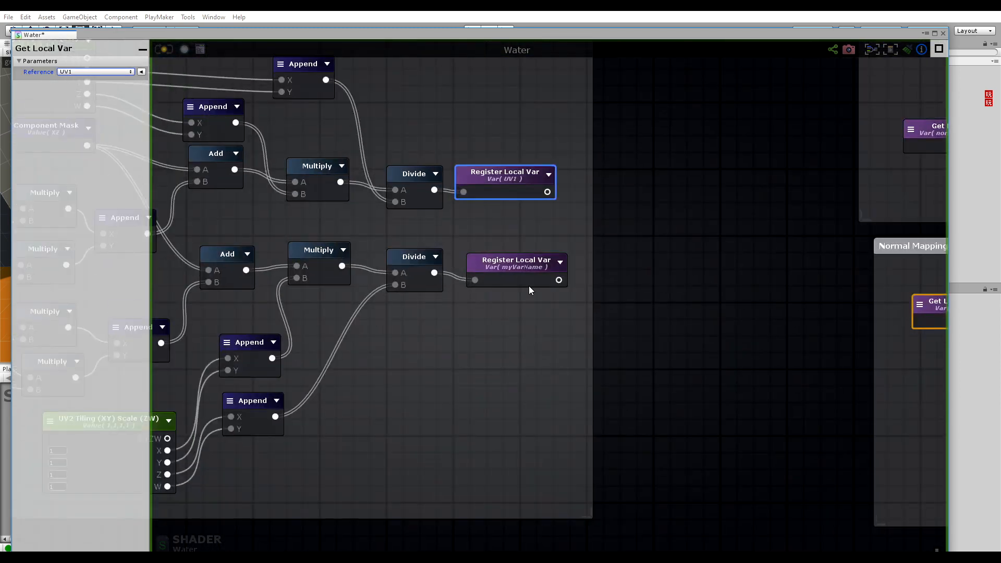
# Name the lower Register Local Var node in the Animated UVs frame UV2.
pyautogui.click(528, 282)
pyautogui.write('UV2')
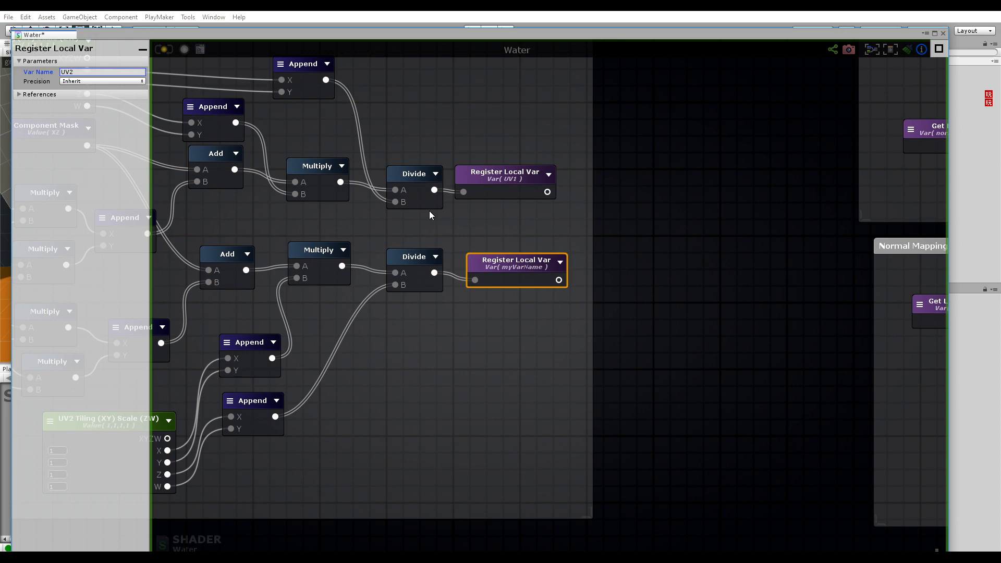
# Connect the UV1 Get Local Var to the Normal Map's UV input and place it close to that node.
pyautogui.moveTo(730, 292); pyautogui.dragTo(442, 205, button='middle')
pyautogui.click(672, 223)
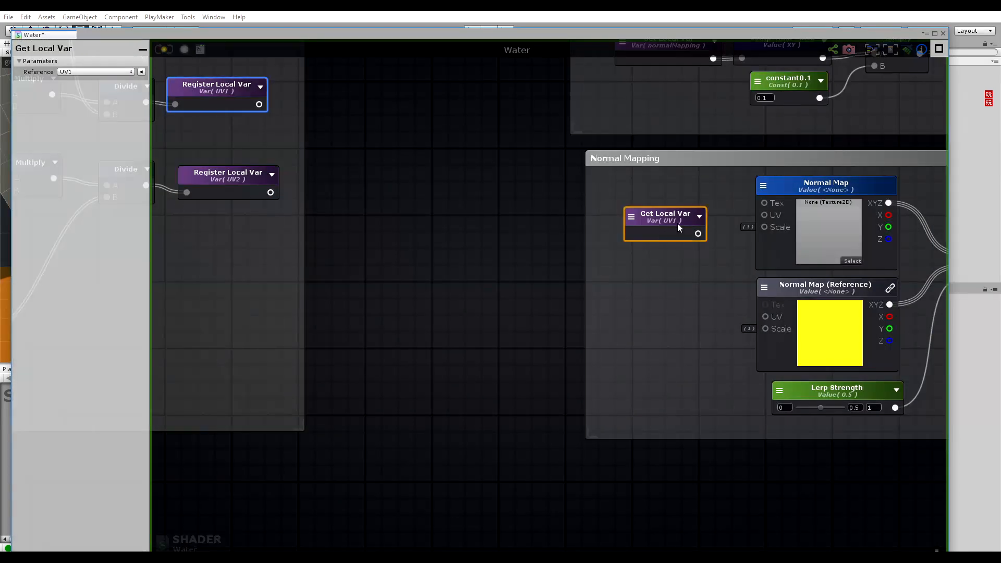
pyautogui.moveTo(679, 219); pyautogui.dragTo(764, 215)
pyautogui.moveTo(668, 209); pyautogui.dragTo(708, 201)
# Add a second Get Local Var set to UV2, feed it into the Normal Map (Reference) UV input and tidy both nodes' positions.
pyautogui.rightClick(654, 306)
pyautogui.click(692, 333)
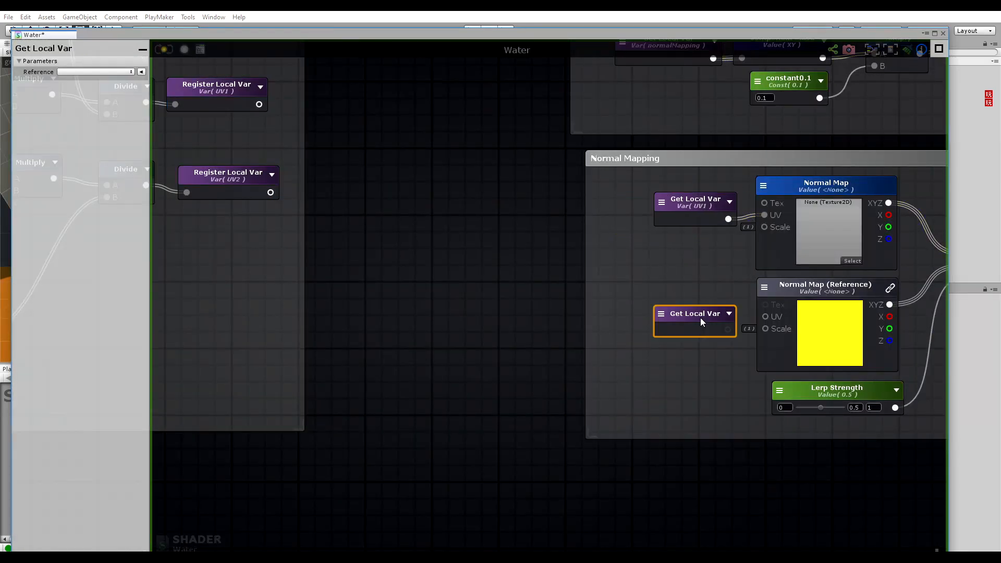
pyautogui.moveTo(694, 333); pyautogui.dragTo(765, 317)
pyautogui.click(646, 321)
pyautogui.click(661, 336)
pyautogui.moveTo(664, 312); pyautogui.dragTo(706, 302)
pyautogui.moveTo(712, 345); pyautogui.dragTo(621, 342, button='middle')
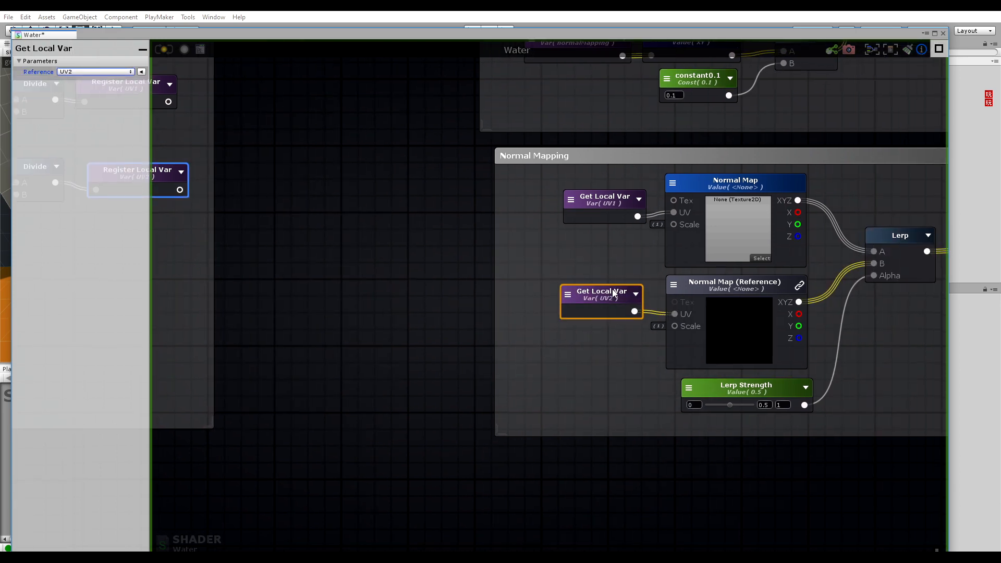
pyautogui.moveTo(601, 213); pyautogui.dragTo(589, 206)
pyautogui.click(628, 287)
# Uncover the pool in the scene from behind the shader editor and select the Water Test material.
pyautogui.scroll(-5, 628, 296)
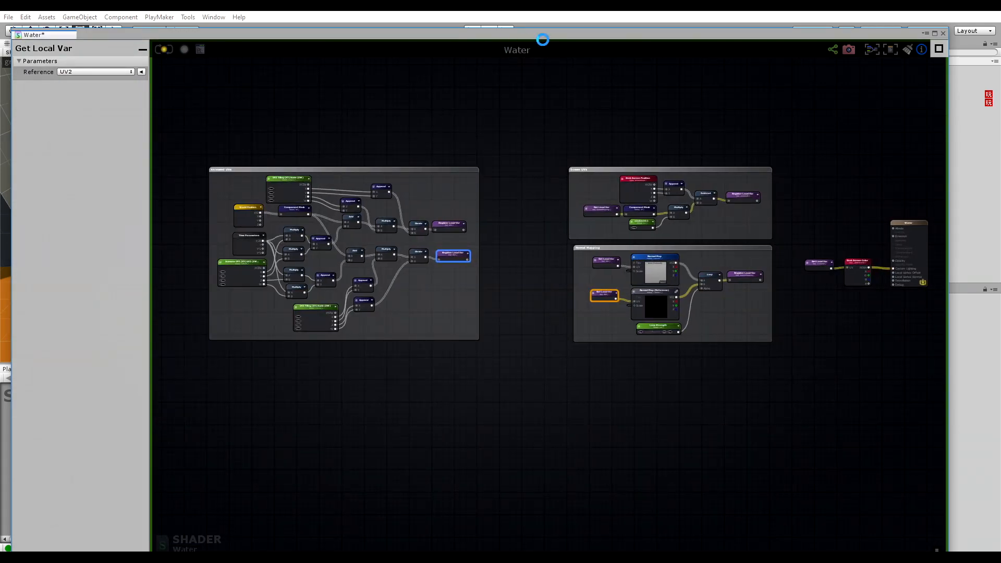
pyautogui.moveTo(544, 33); pyautogui.dragTo(497, 453)
pyautogui.keyDown('alt'); pyautogui.moveTo(484, 208); pyautogui.dragTo(348, 263); pyautogui.keyUp('alt')
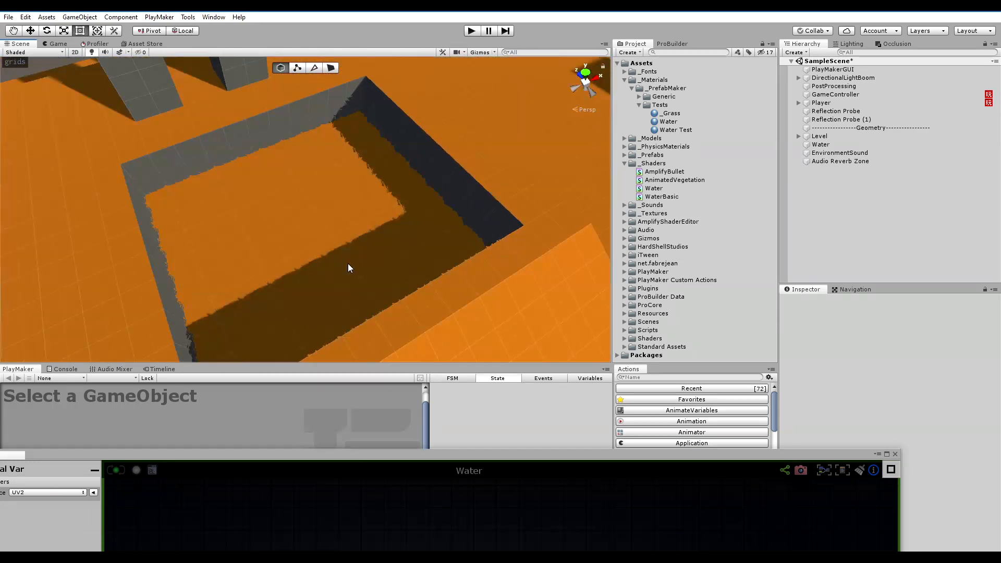
pyautogui.keyDown('alt'); pyautogui.moveTo(323, 206); pyautogui.dragTo(449, 204); pyautogui.keyUp('alt')
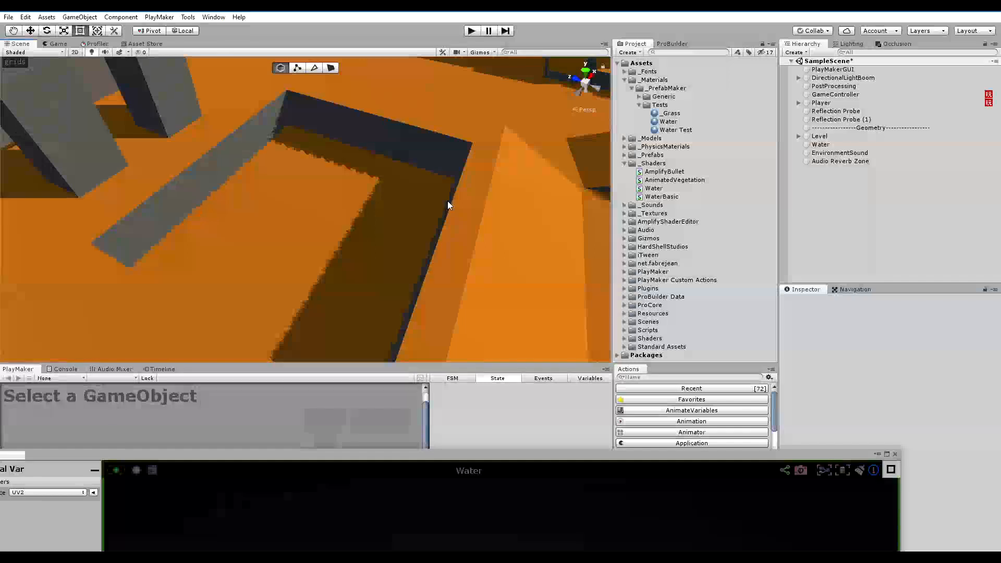
pyautogui.click(676, 129)
pyautogui.moveTo(804, 452); pyautogui.dragTo(732, 478)
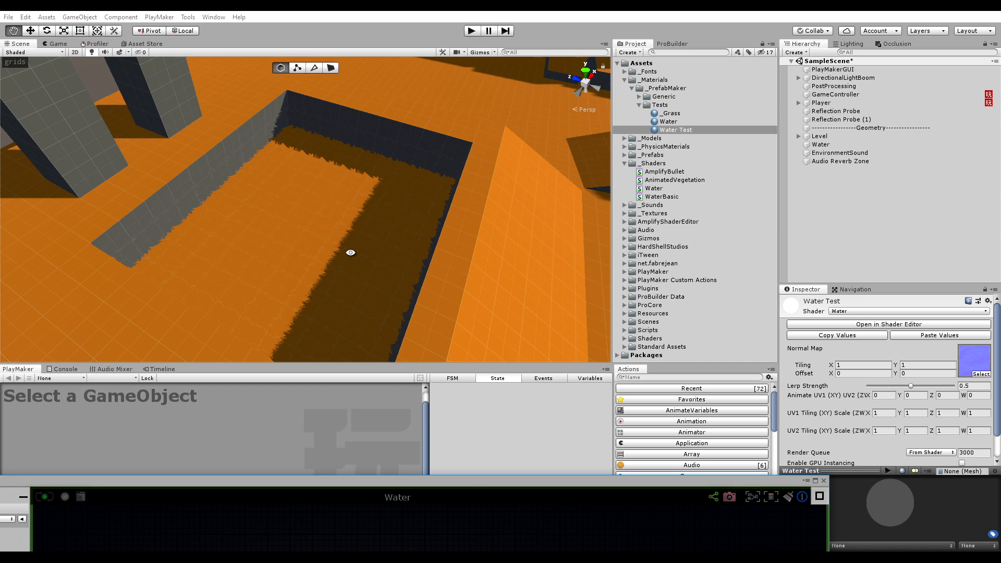
pyautogui.keyDown('alt'); pyautogui.moveTo(350, 252); pyautogui.dragTo(337, 224); pyautogui.keyUp('alt')
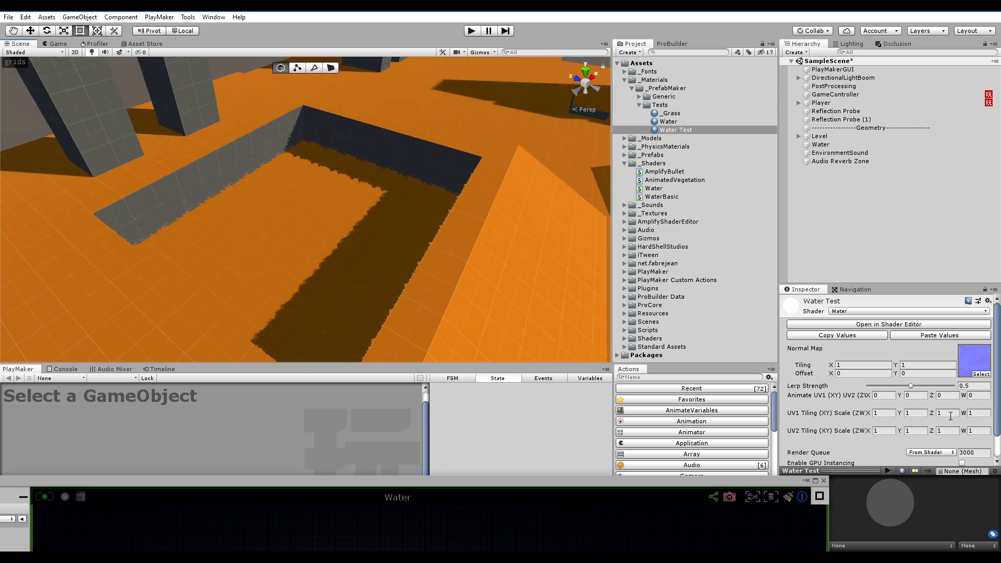
# Set the material's UV1 Scale Z and W to 2 and its Lerp Strength to 0.
pyautogui.click(945, 413)
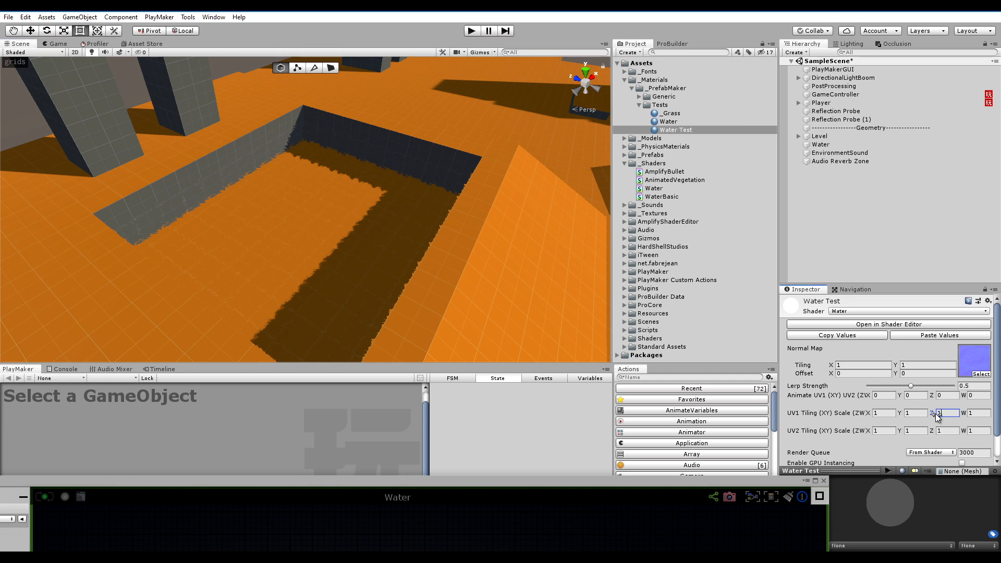
pyautogui.click(975, 413)
pyautogui.write('2')
pyautogui.moveTo(914, 386); pyautogui.dragTo(793, 394)
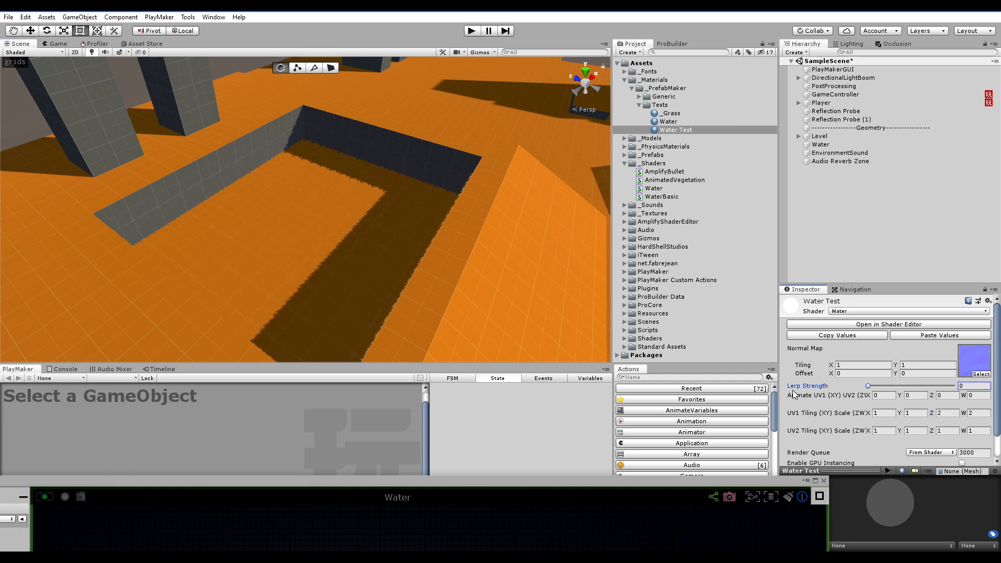
# Reset the UV1 Scale Z and W values to 1.
pyautogui.click(978, 415)
pyautogui.click(949, 413)
pyautogui.write('1')
pyautogui.press('Tab')
pyautogui.write('1')
# Try UV1 Tiling X and Y at 2 and at 10 on the Water Test material.
pyautogui.click(854, 415)
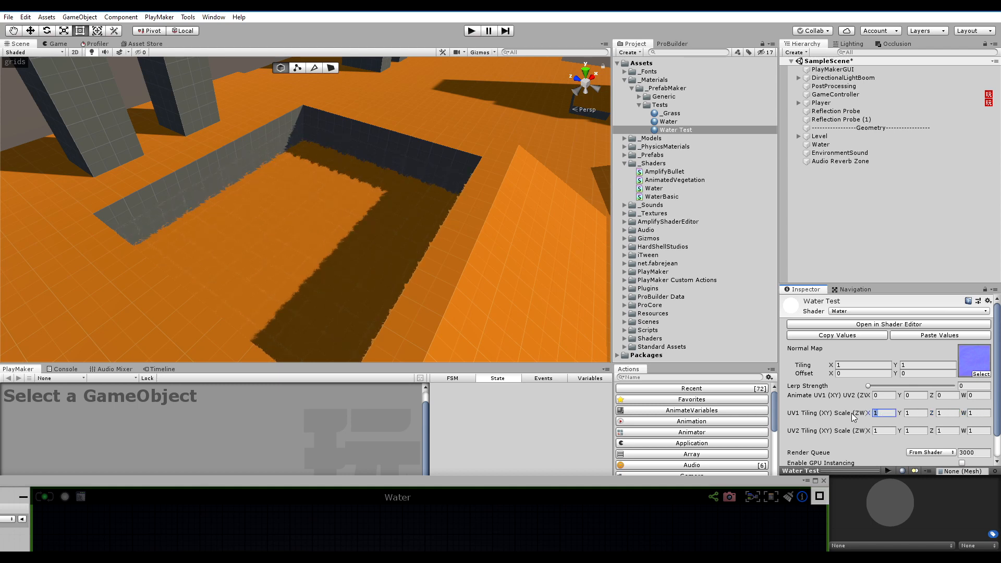
pyautogui.write('2')
pyautogui.press('Tab')
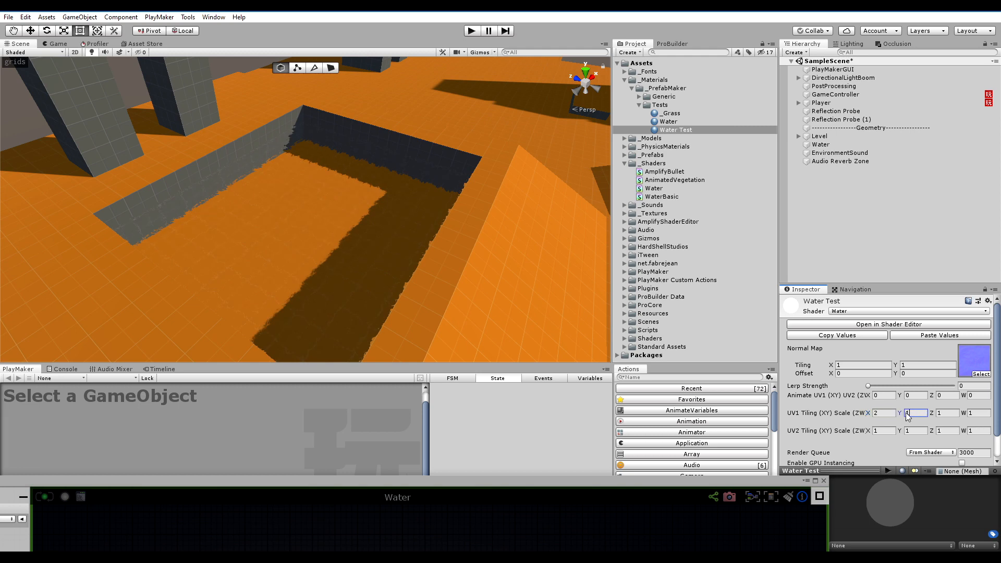
pyautogui.write('2')
pyautogui.moveTo(888, 411); pyautogui.dragTo(870, 413)
pyautogui.write('10')
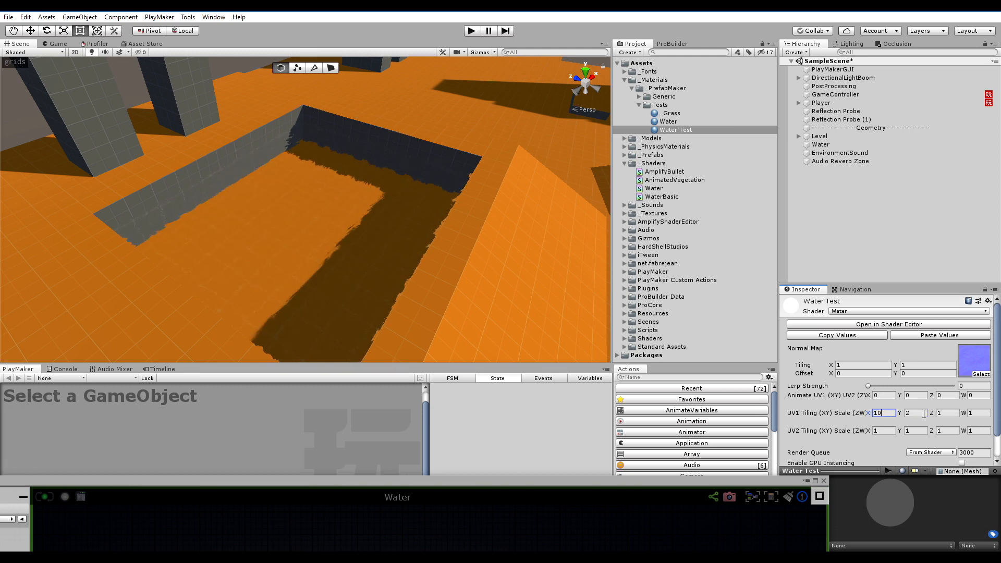
pyautogui.press('Tab')
pyautogui.write('10')
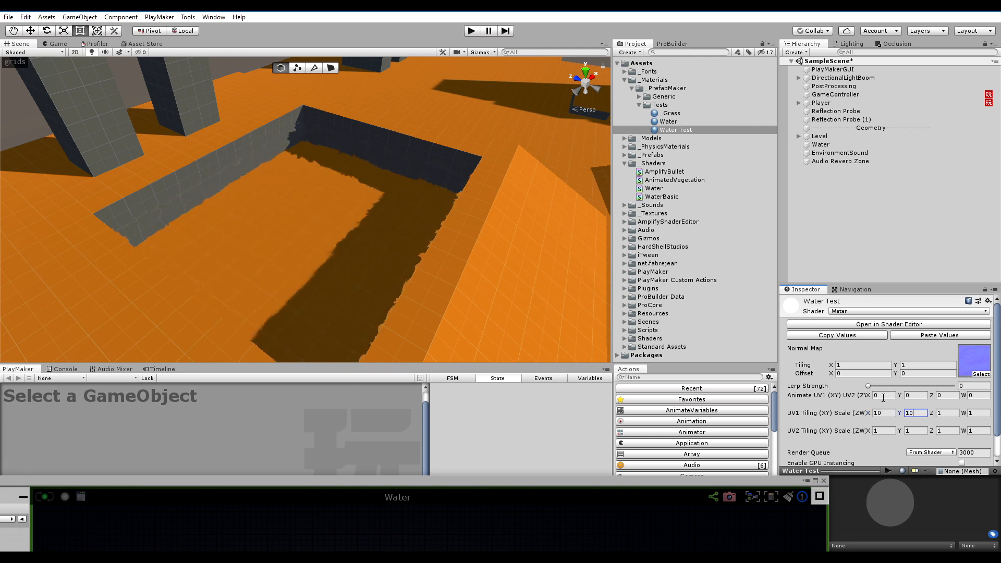
# Sweep the Lerp Strength to compare the UV sets and reset UV1 Tiling X and Y to 1.
pyautogui.click(870, 387)
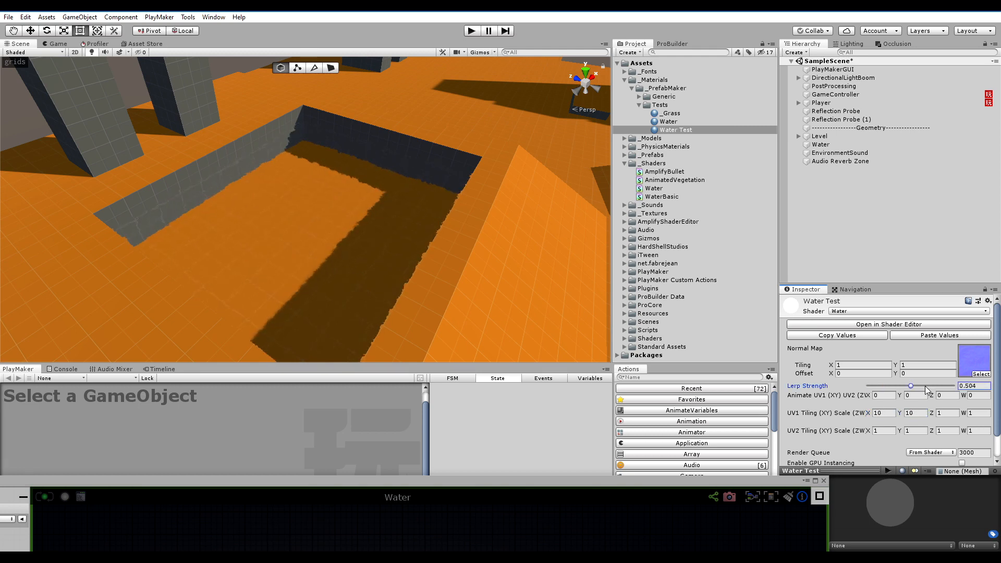
pyautogui.click(891, 412)
pyautogui.write('1')
pyautogui.press('Tab')
pyautogui.write('1')
# Reopen the Animated UVs graph, nudge the upper UV2 Append node and review the Append wiring into the UV1 Multiply.
pyautogui.moveTo(662, 488); pyautogui.dragTo(682, 140)
pyautogui.scroll(6, 289, 361)
pyautogui.moveTo(294, 311); pyautogui.dragTo(308, 316, button='middle')
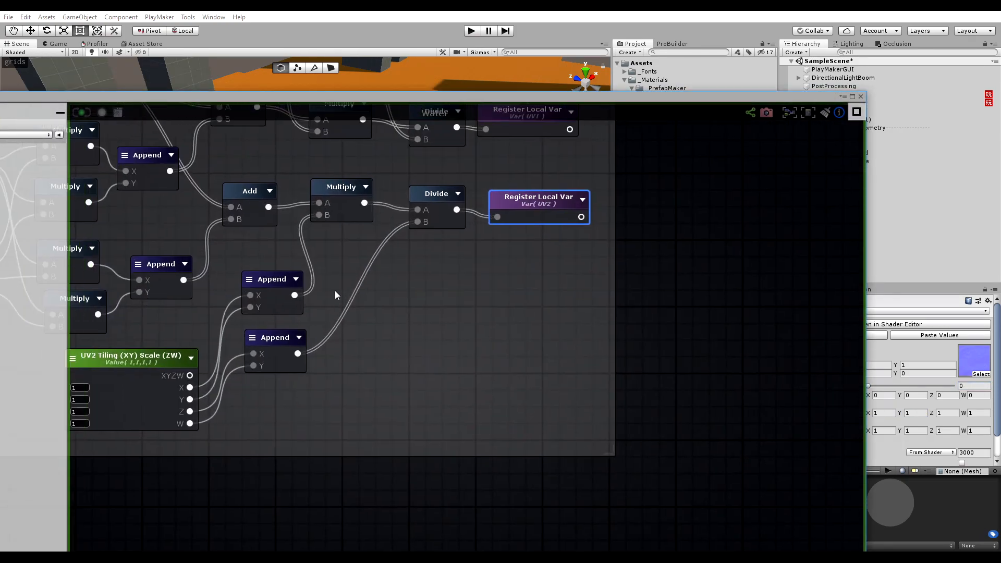
pyautogui.moveTo(342, 257); pyautogui.dragTo(422, 288, button='middle')
pyautogui.moveTo(352, 312); pyautogui.dragTo(333, 307)
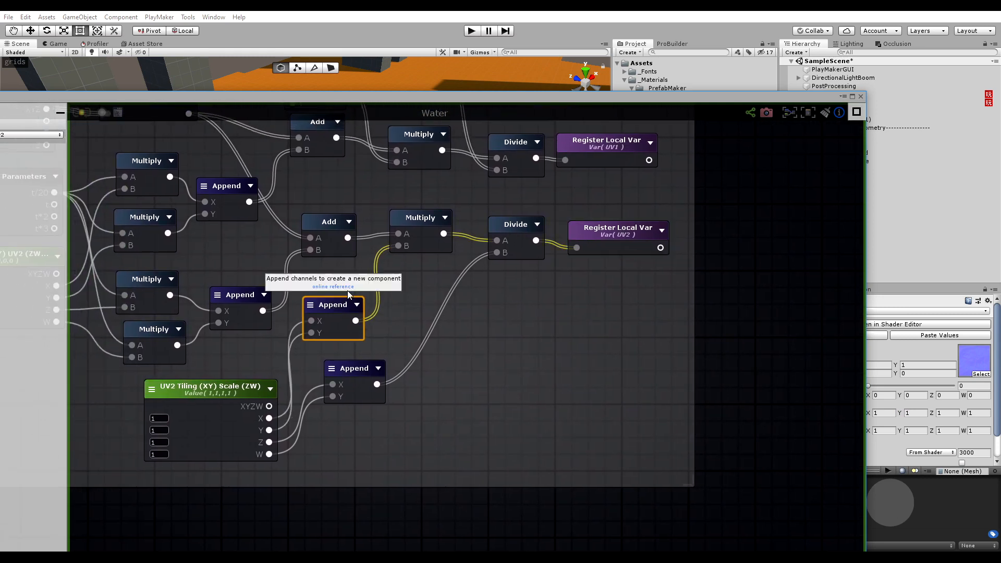
pyautogui.moveTo(350, 266); pyautogui.dragTo(434, 451, button='middle')
pyautogui.moveTo(401, 264); pyautogui.dragTo(400, 260)
pyautogui.click(502, 320)
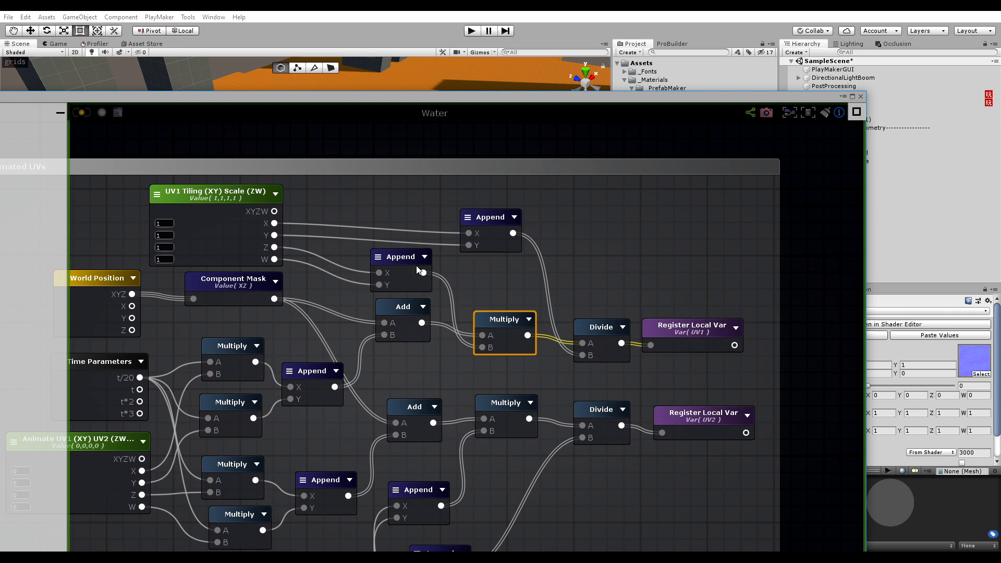
# Rewire the UV1 Appends so X and Y feed the upper Multiply's B and Z and W feed the upper Divide's B.
pyautogui.moveTo(417, 268); pyautogui.dragTo(529, 278)
pyautogui.moveTo(492, 224); pyautogui.dragTo(483, 347)
pyautogui.moveTo(539, 283); pyautogui.dragTo(572, 352)
pyautogui.moveTo(560, 347); pyautogui.dragTo(641, 356, button='middle')
pyautogui.moveTo(597, 280); pyautogui.dragTo(589, 271)
pyautogui.moveTo(471, 224); pyautogui.dragTo(475, 231)
pyautogui.click(515, 267)
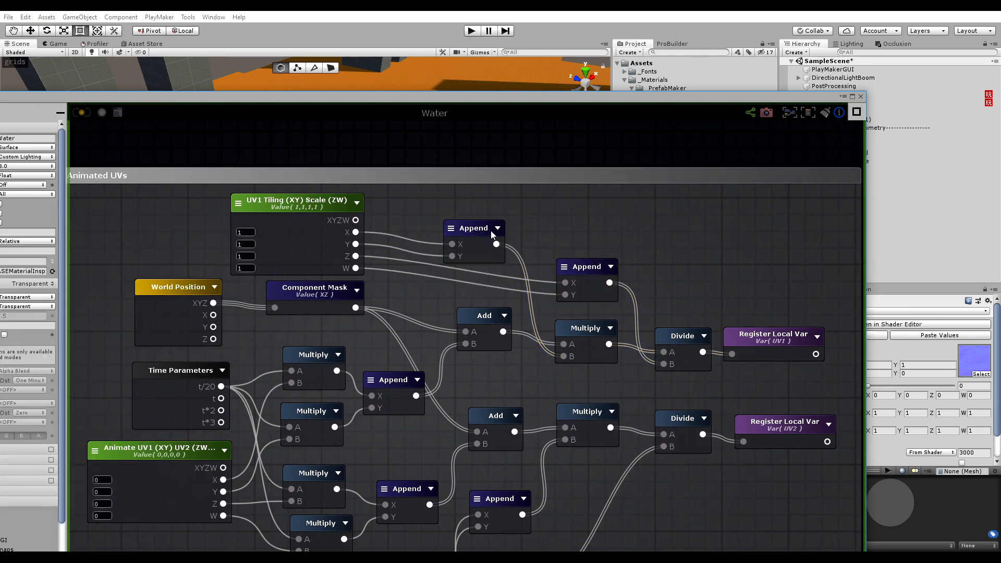
# Compare the UV1 and UV2 Append connections into their Multiply and Divide nodes.
pyautogui.click(582, 268)
pyautogui.moveTo(635, 473); pyautogui.dragTo(526, 331, button='middle')
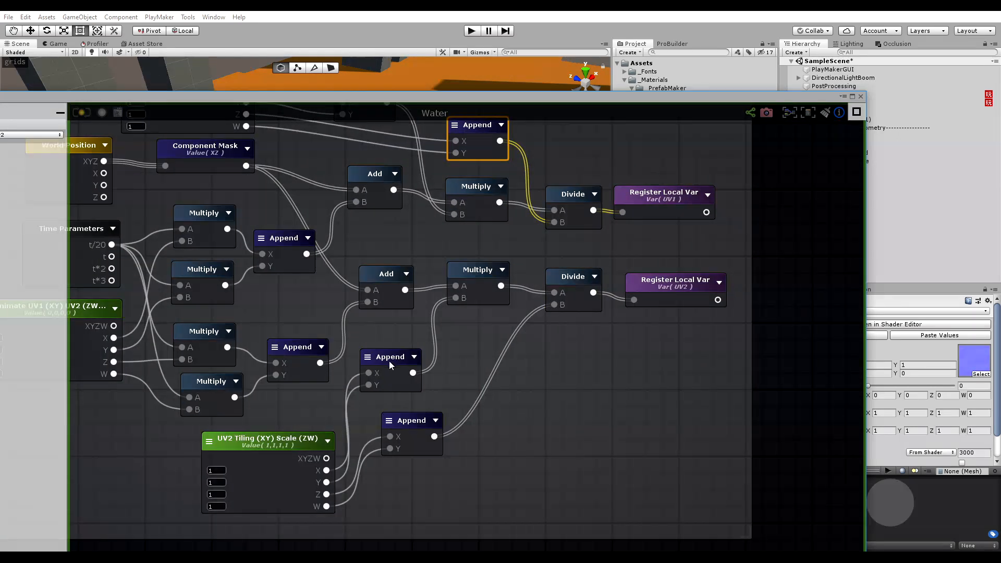
pyautogui.click(395, 364)
pyautogui.click(407, 425)
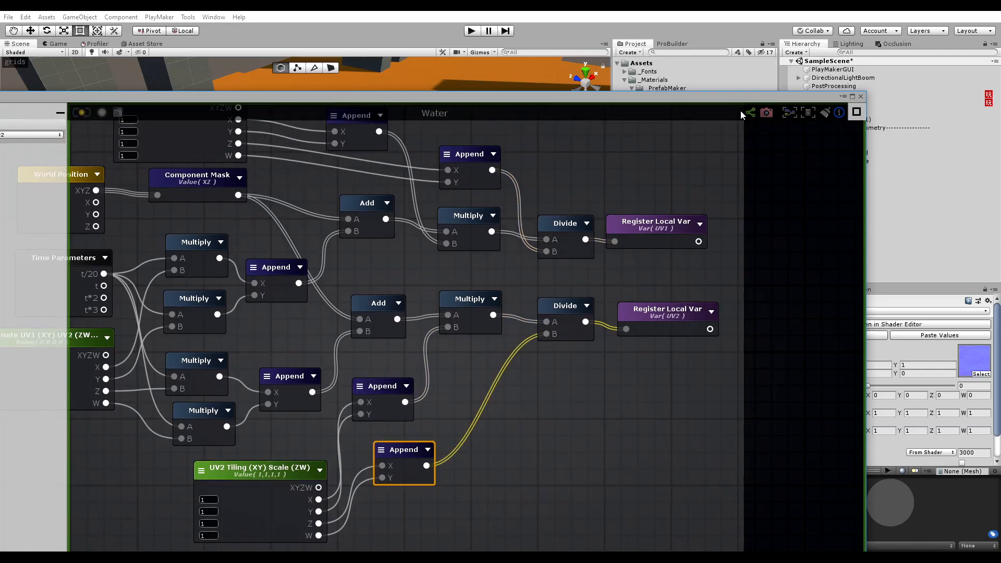
# Test UV1 Tiling X and Y at 10 on the material and reset both to 1.
pyautogui.moveTo(740, 99); pyautogui.dragTo(604, 395)
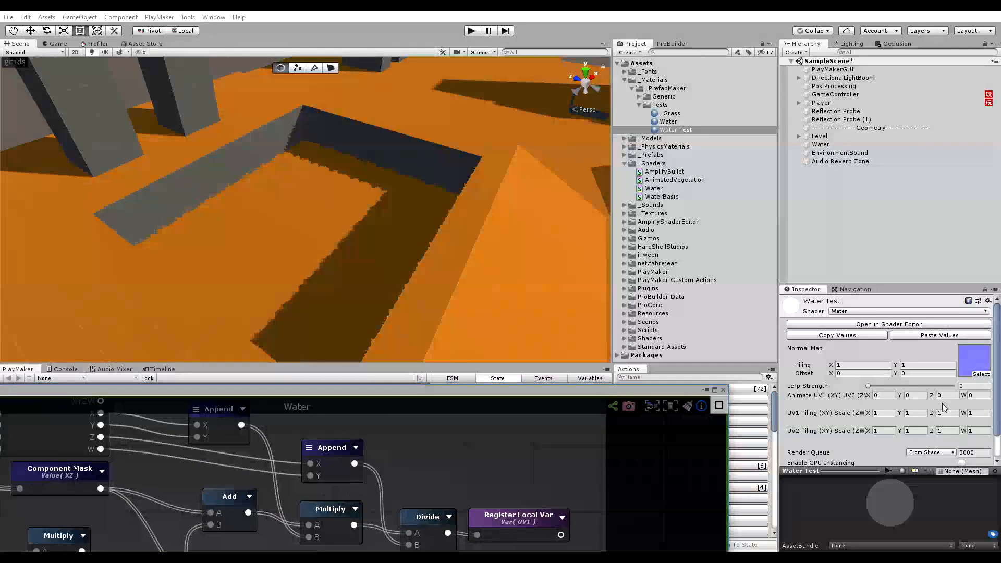
pyautogui.click(886, 413)
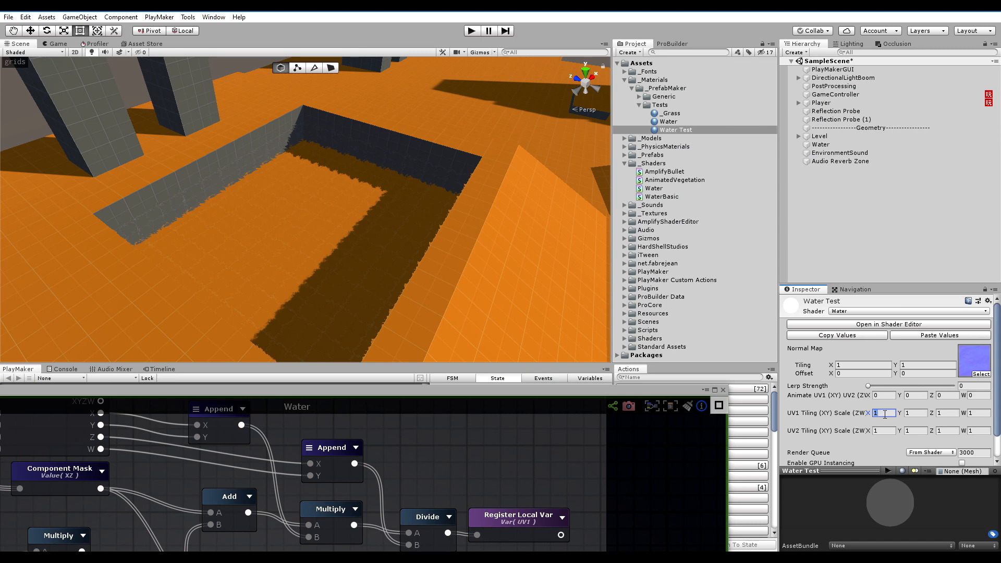
pyautogui.write('10')
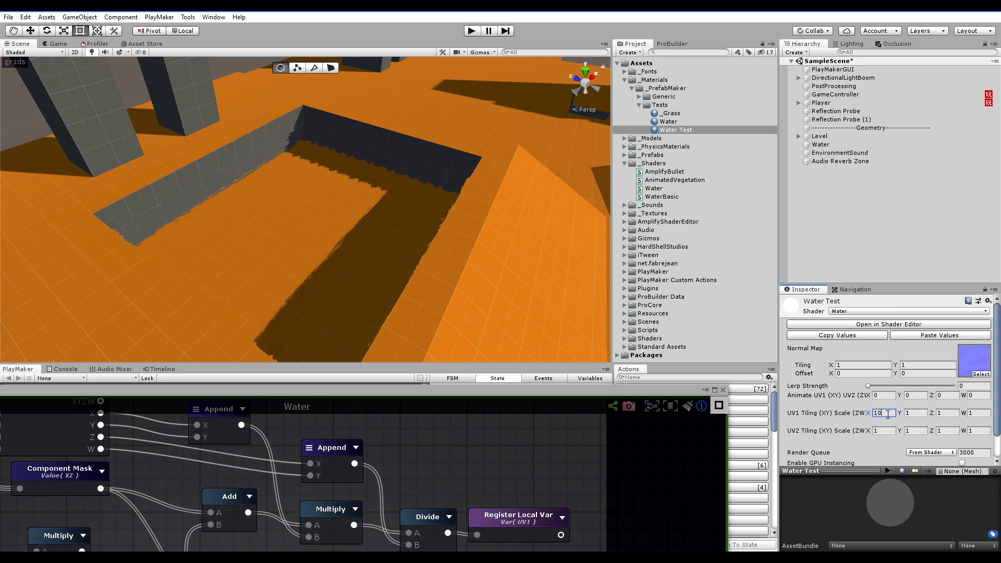
pyautogui.click(917, 413)
pyautogui.write('10')
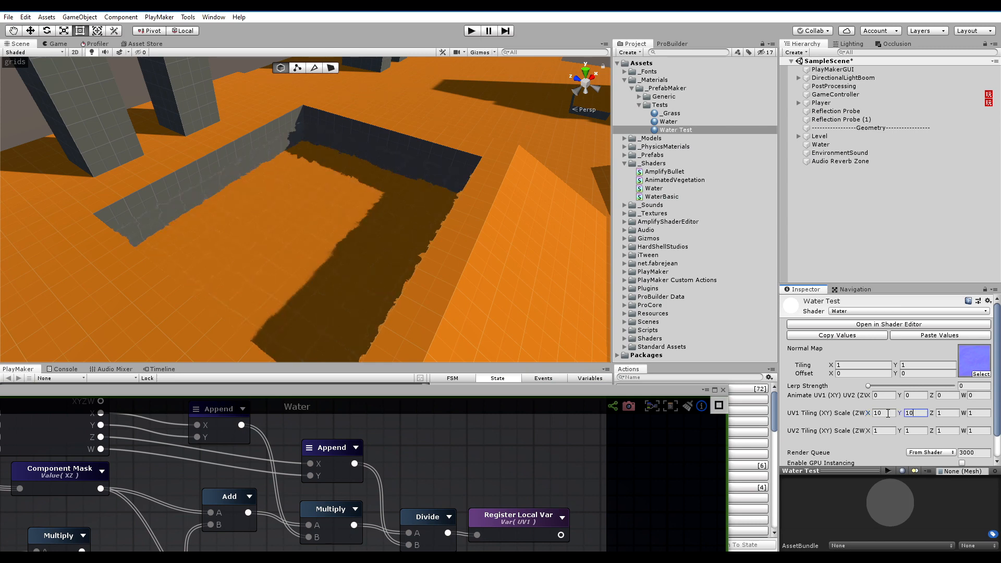
pyautogui.click(888, 413)
pyautogui.write('1')
pyautogui.click(916, 414)
pyautogui.write('1')
# Update the Water shader with the rewired graph and move the editor clear of the scene.
pyautogui.moveTo(409, 388); pyautogui.dragTo(571, 325)
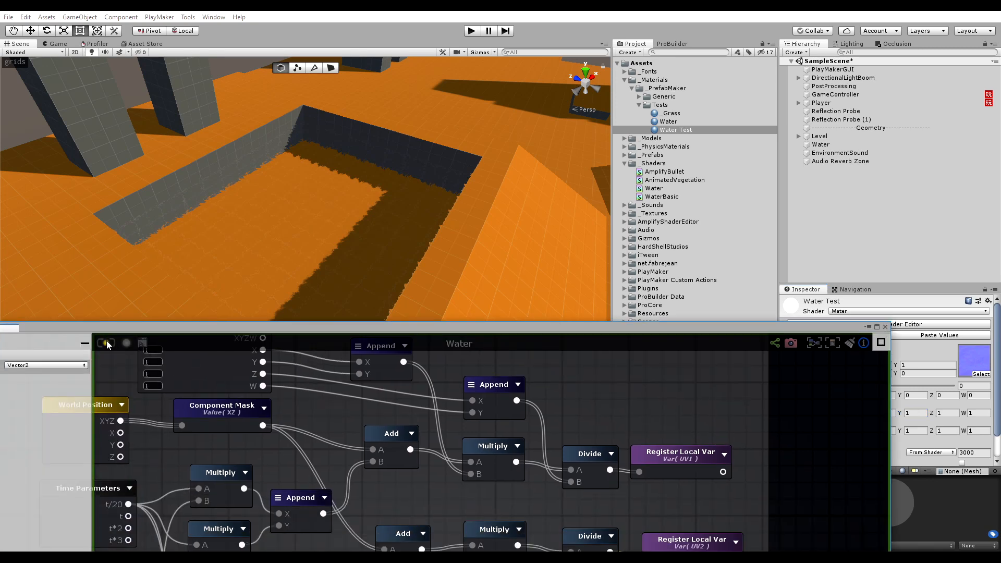
pyautogui.click(107, 343)
pyautogui.moveTo(745, 329); pyautogui.dragTo(537, 433)
# Repeat the UV1 Tiling test at 10 in X and Y with the updated shader and restore both values to 1.
pyautogui.click(883, 413)
pyautogui.write('10')
pyautogui.click(909, 413)
pyautogui.write('10')
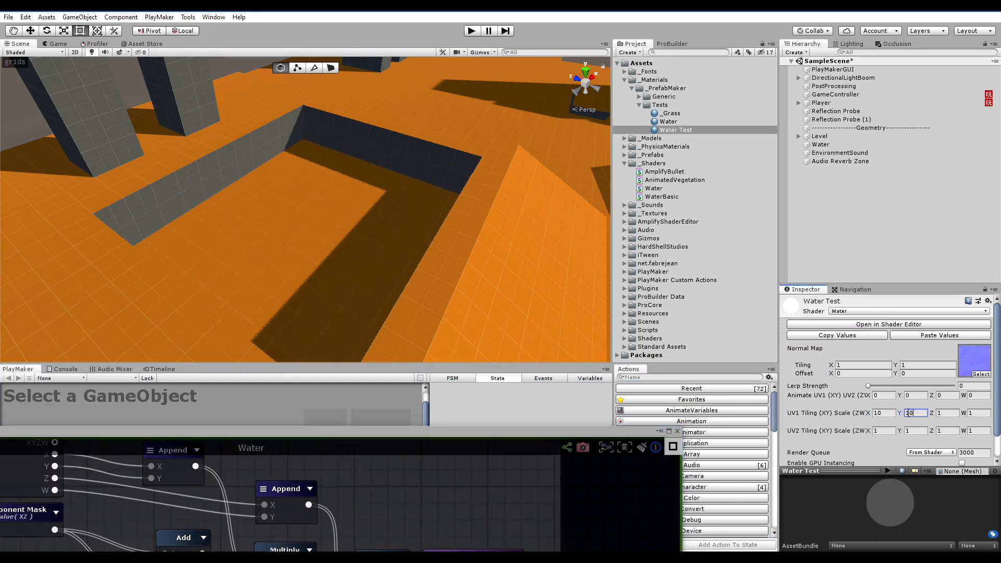
pyautogui.click(883, 413)
pyautogui.write('1')
pyautogui.click(915, 413)
pyautogui.write('1')
# Set UV1 Scale Z and W to 10 and view the distortion across the pool.
pyautogui.click(947, 413)
pyautogui.write('10')
pyautogui.click(978, 413)
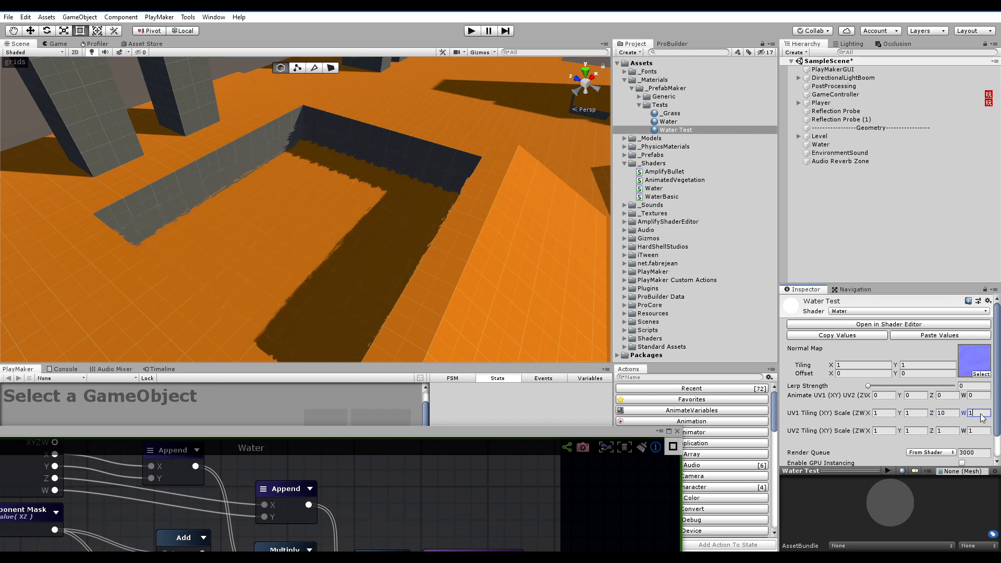
pyautogui.write('0')
pyautogui.keyDown('alt'); pyautogui.moveTo(317, 212); pyautogui.dragTo(485, 284); pyautogui.keyUp('alt')
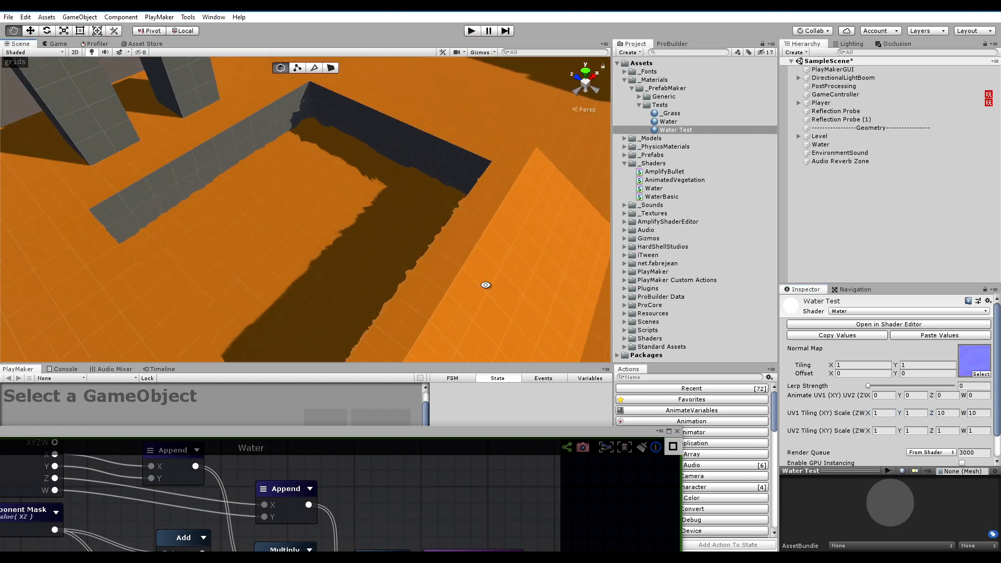
# Set the Lerp Strength to about 0.38 and the UV2 Scale Z and W to 5.
pyautogui.moveTo(876, 387)
pyautogui.mouseDown()
pyautogui.moveTo(969, 386)
pyautogui.moveTo(900, 387)
pyautogui.mouseUp()
pyautogui.click(939, 431)
pyautogui.write('5')
pyautogui.click(977, 430)
pyautogui.write('5')
# Set the Animate UV1 X and Y speeds to 1.
pyautogui.click(883, 395)
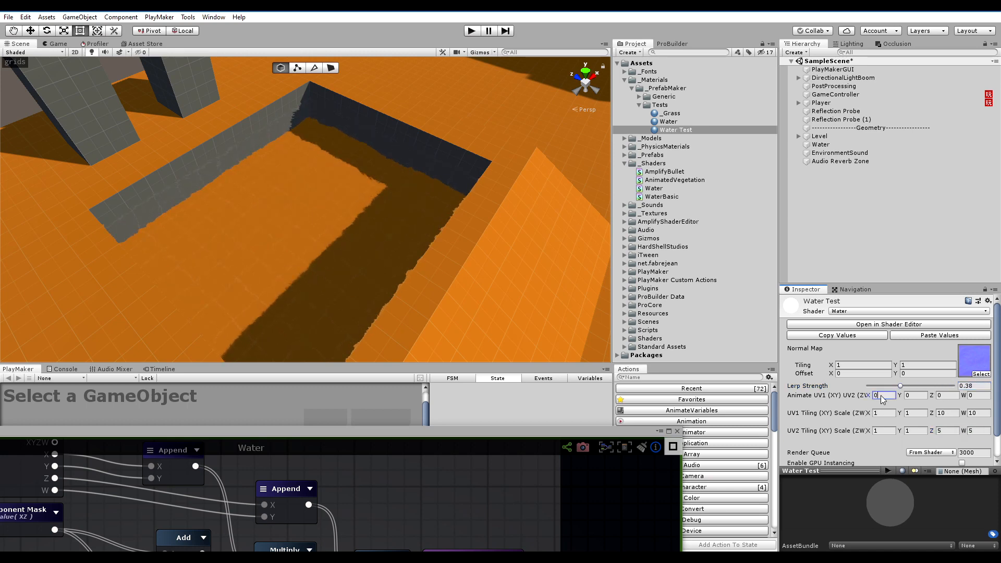
pyautogui.write('1')
pyautogui.click(916, 395)
pyautogui.write('1')
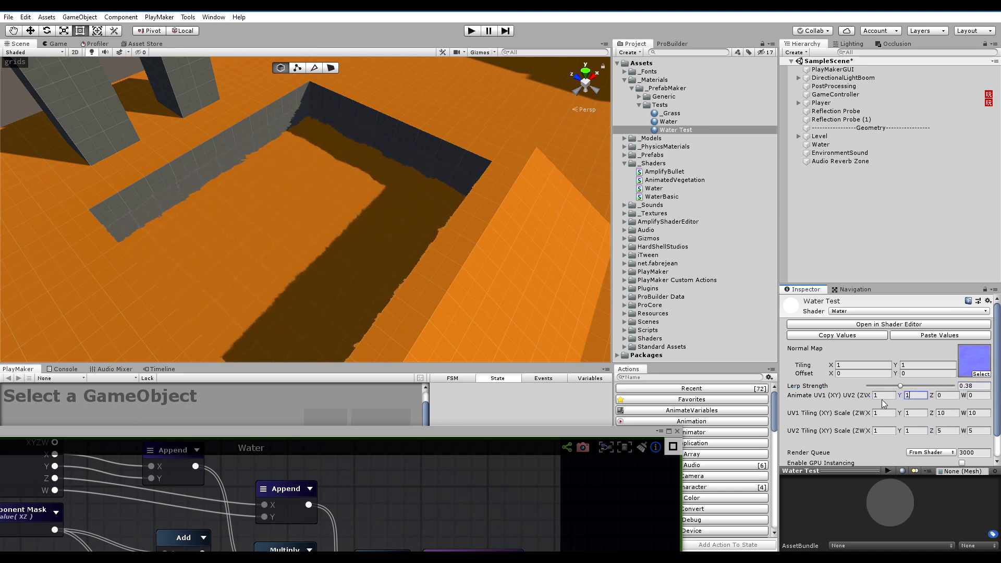
# Set all four Animate UV1 and UV2 speeds (X, Y, Z and W) to 10.
pyautogui.click(883, 397)
pyautogui.write('10')
pyautogui.press('Tab')
pyautogui.moveTo(948, 396); pyautogui.dragTo(911, 387)
pyautogui.write('10')
pyautogui.press('Tab')
pyautogui.write('10')
# Set the Lerp Strength to 0.5 and view the animated water from another angle.
pyautogui.click(979, 386)
pyautogui.write('.5')
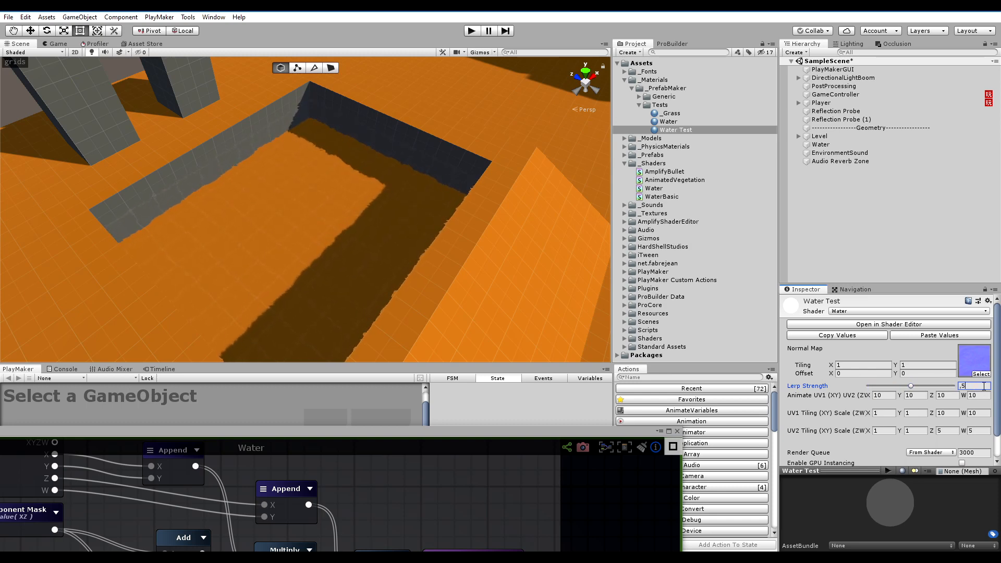
pyautogui.keyDown('alt'); pyautogui.moveTo(419, 249); pyautogui.dragTo(438, 292); pyautogui.keyUp('alt')
# Bring back the Water shader graph and go to the Screen UVs and Normal Mapping frames.
pyautogui.moveTo(420, 431); pyautogui.dragTo(677, 57)
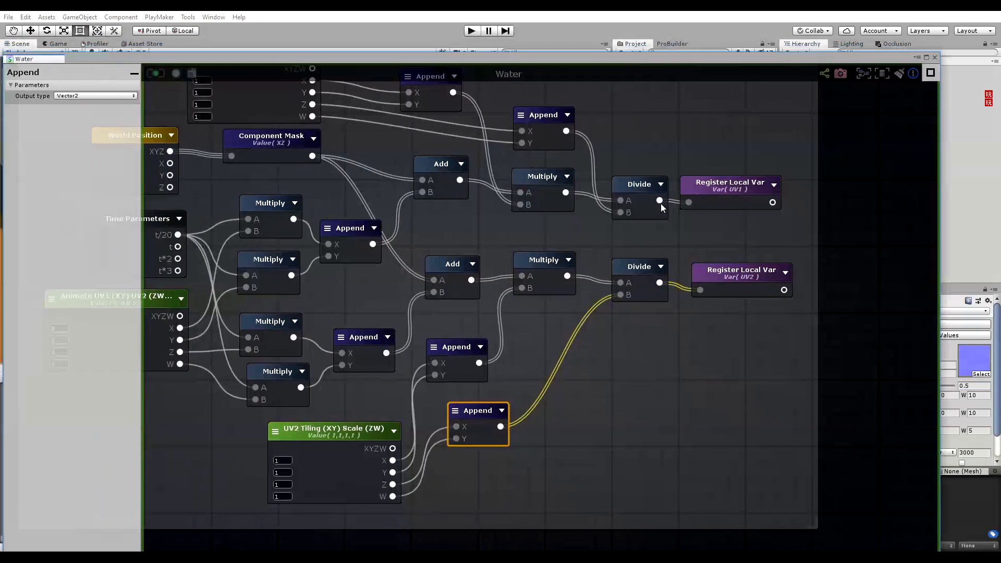
pyautogui.scroll(-4, 597, 260)
pyautogui.moveTo(546, 226); pyautogui.dragTo(386, 231, button='middle')
pyautogui.moveTo(666, 301); pyautogui.dragTo(478, 230, button='middle')
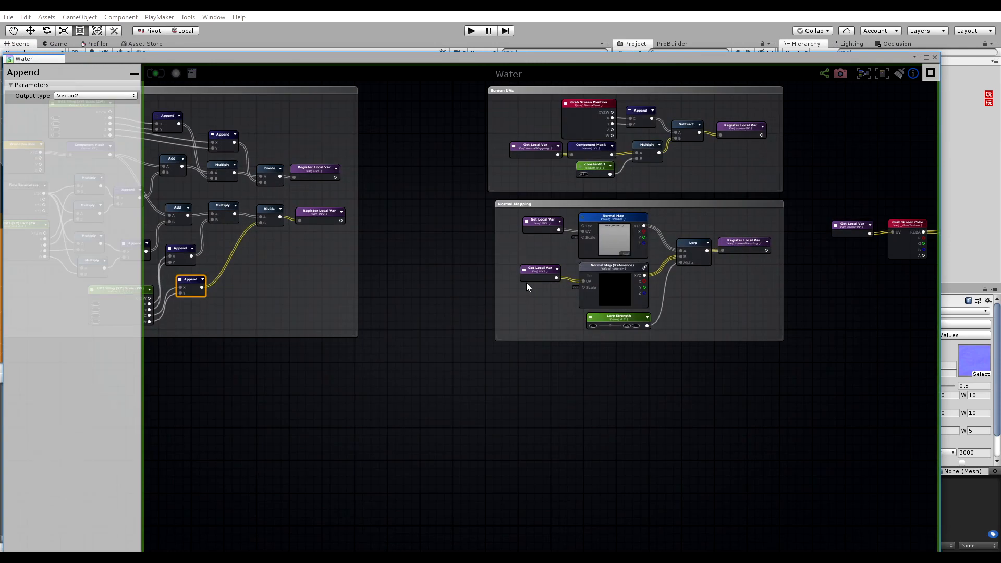
# Add a Float node next to the Normal Map texture sample inside the Normal Mapping group.
pyautogui.scroll(5, 575, 280)
pyautogui.click(543, 235)
pyautogui.click(625, 144)
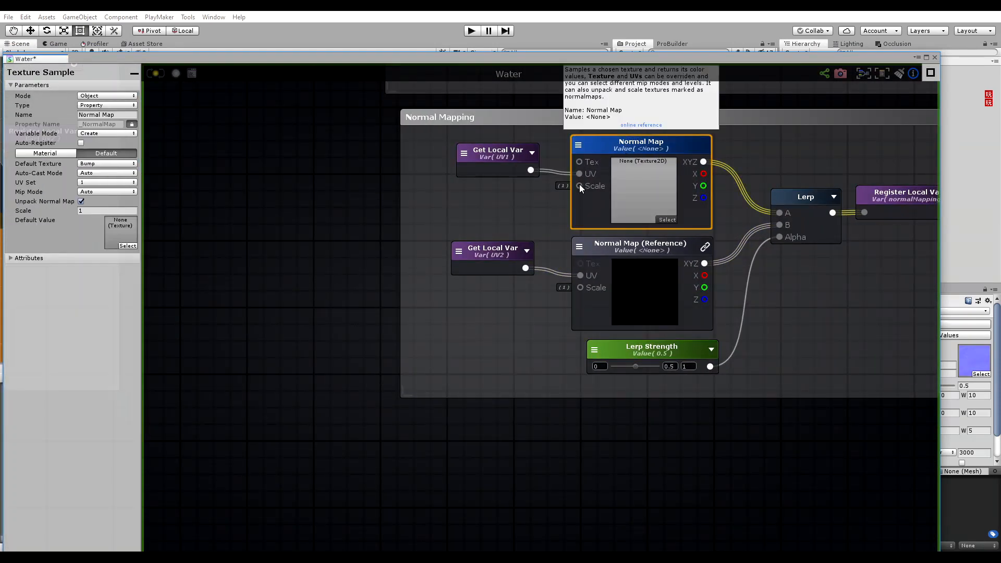
pyautogui.click(516, 208)
pyautogui.press('1')
pyautogui.click(504, 204)
pyautogui.moveTo(506, 207); pyautogui.dragTo(493, 199)
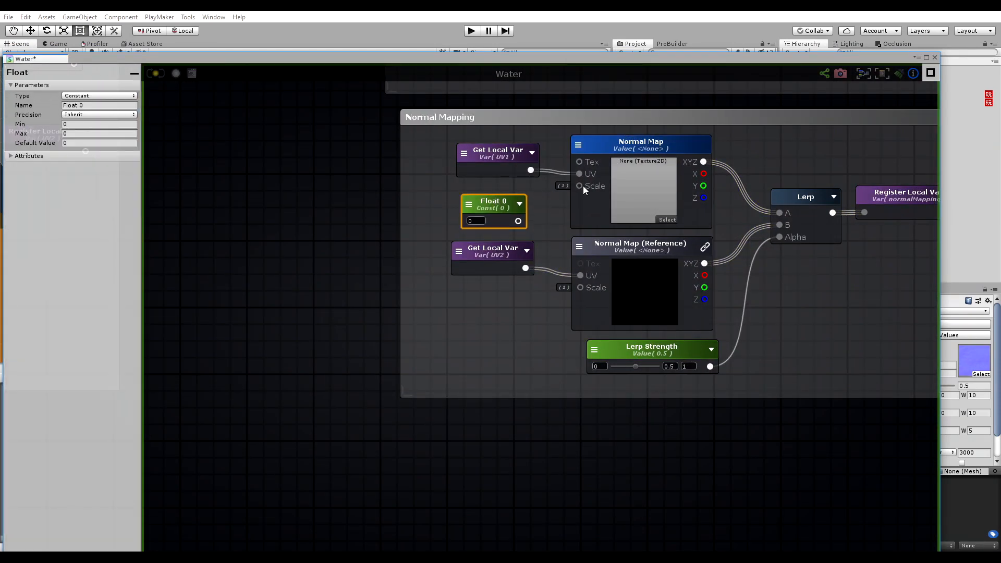
# Rename the Float node Normal Map 1 Strength and connect it to the Normal Map node's Scale input.
pyautogui.moveTo(535, 227); pyautogui.dragTo(539, 240, button='middle')
pyautogui.doubleClick(498, 217)
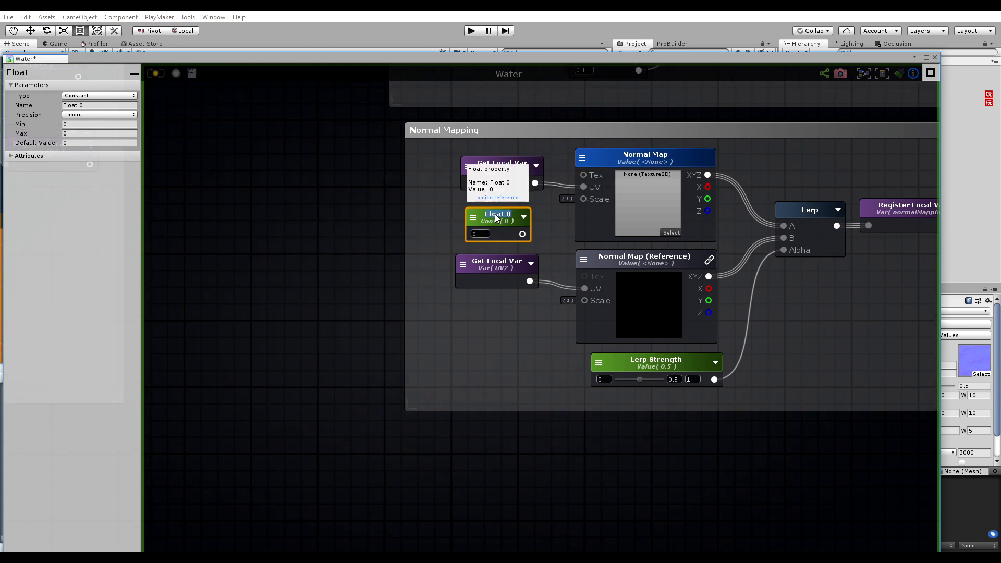
pyautogui.write('Normal M')
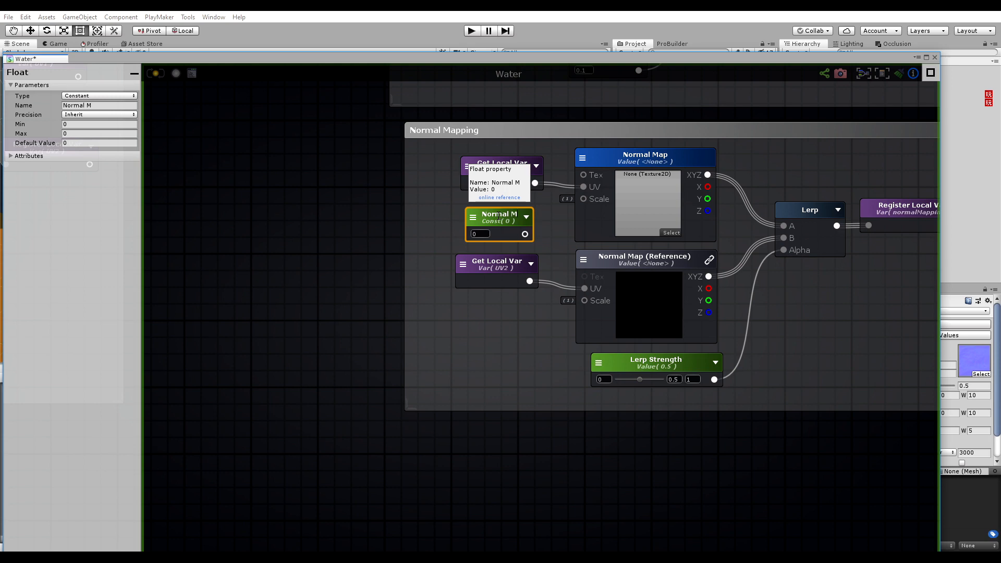
pyautogui.write('ap 1 Strength')
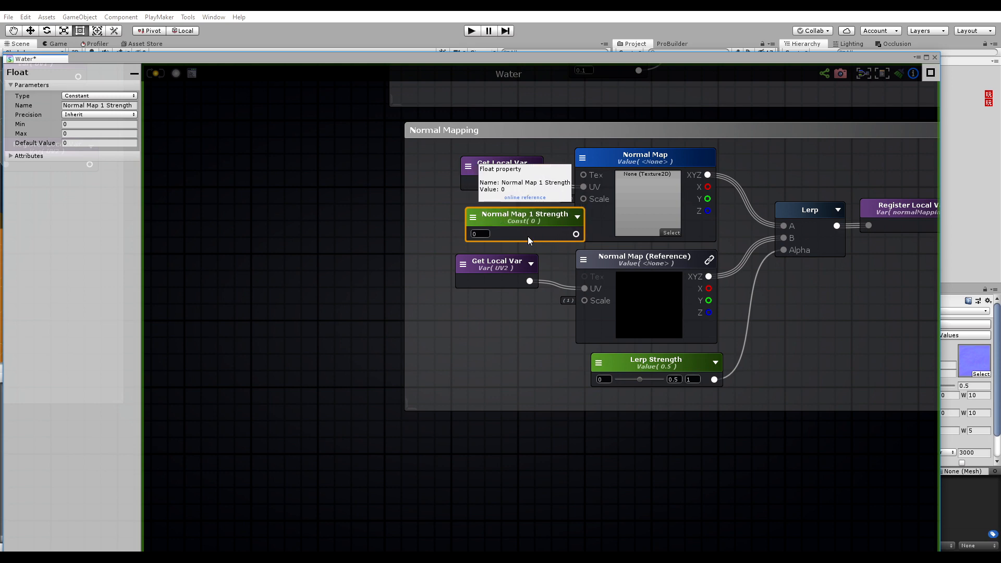
pyautogui.moveTo(527, 237); pyautogui.dragTo(583, 199)
pyautogui.moveTo(494, 208); pyautogui.dragTo(484, 210)
# Duplicate the strength node as Normal Map 2 Strength and connect it to the Scale input of Normal Map (Reference).
pyautogui.hotkey('ctrl', 'c')
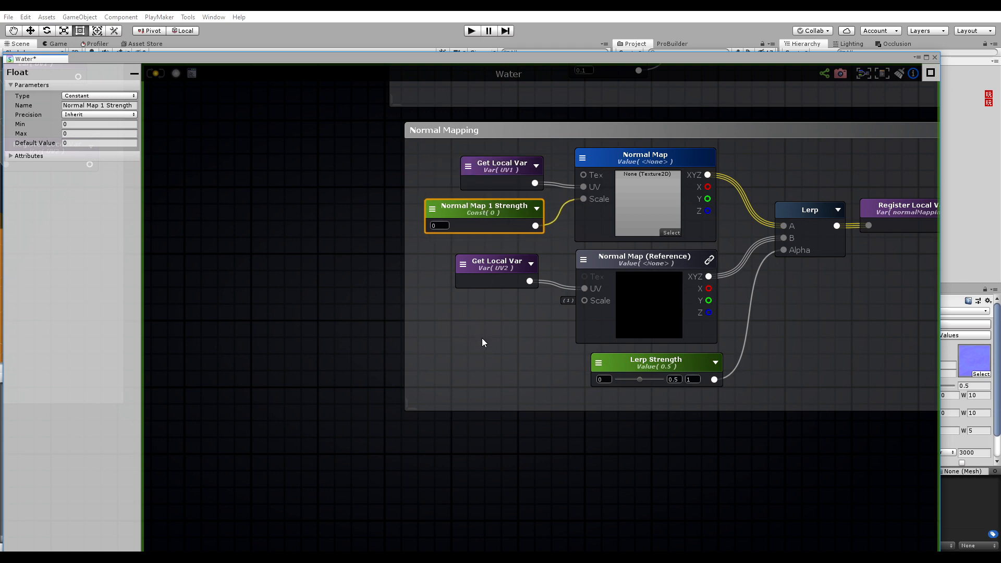
pyautogui.hotkey('ctrl', 'v')
pyautogui.moveTo(512, 343); pyautogui.dragTo(584, 301)
pyautogui.doubleClick(479, 326)
pyautogui.click(495, 327)
pyautogui.press('BackSpace')
pyautogui.write('2')
# Convert both normal map strength nodes from constants to properties with a default value of 1.
pyautogui.click(432, 209)
pyautogui.click(456, 235)
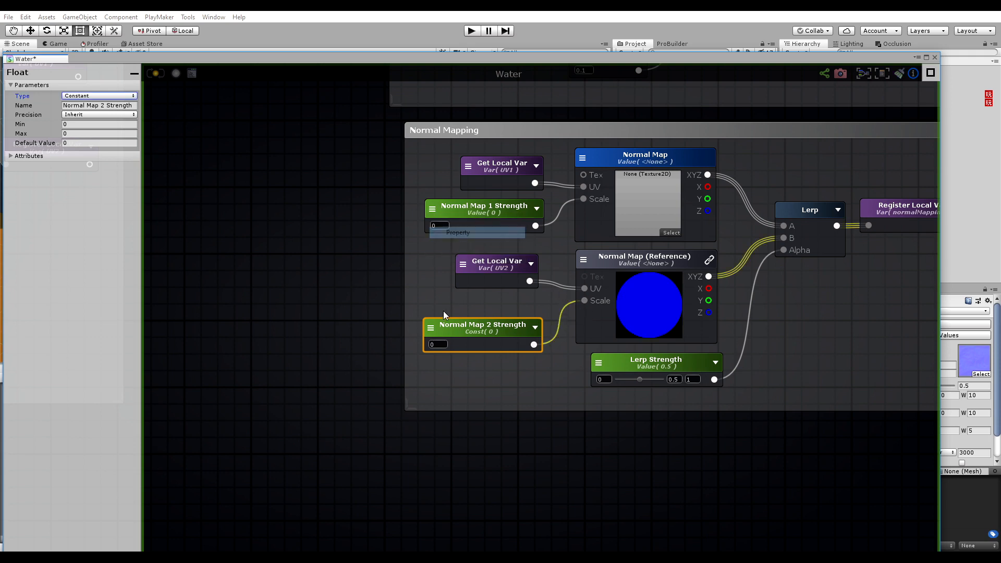
pyautogui.click(430, 327)
pyautogui.click(456, 352)
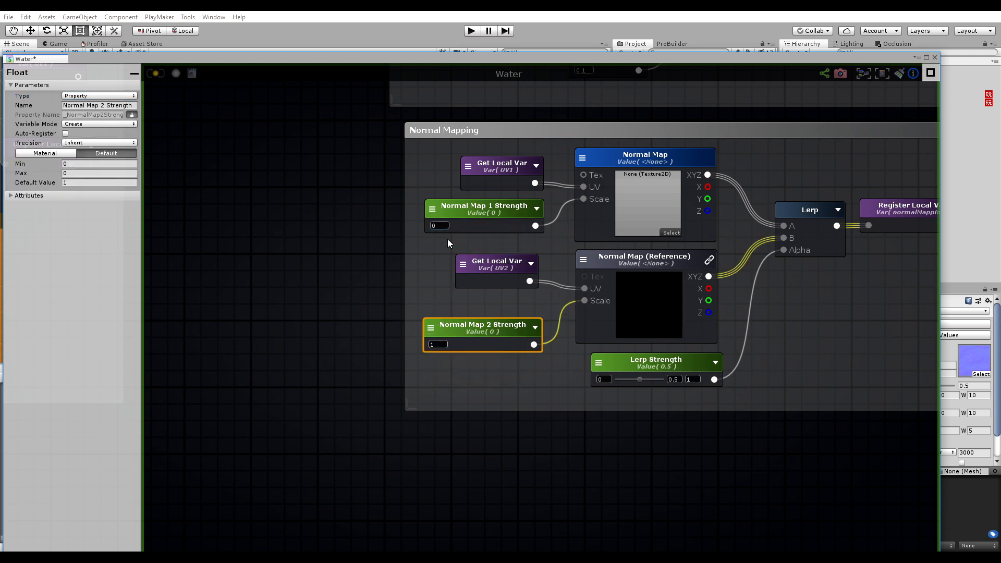
pyautogui.click(441, 225)
pyautogui.write('1')
# Move the Normal Map 2 Strength node closer to its Get Local Var node and save the shader.
pyautogui.click(474, 313)
pyautogui.moveTo(485, 332); pyautogui.dragTo(489, 320)
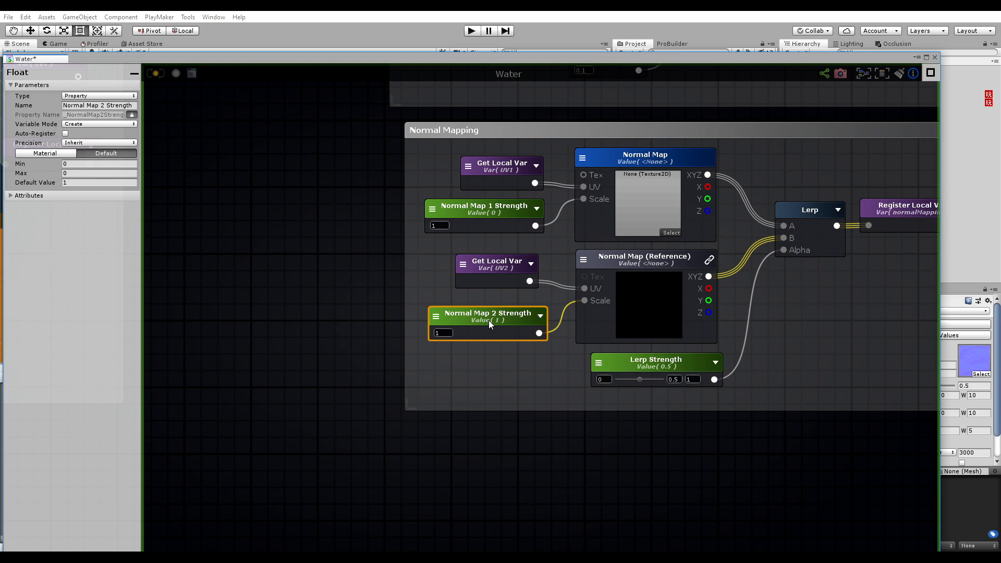
pyautogui.click(474, 210)
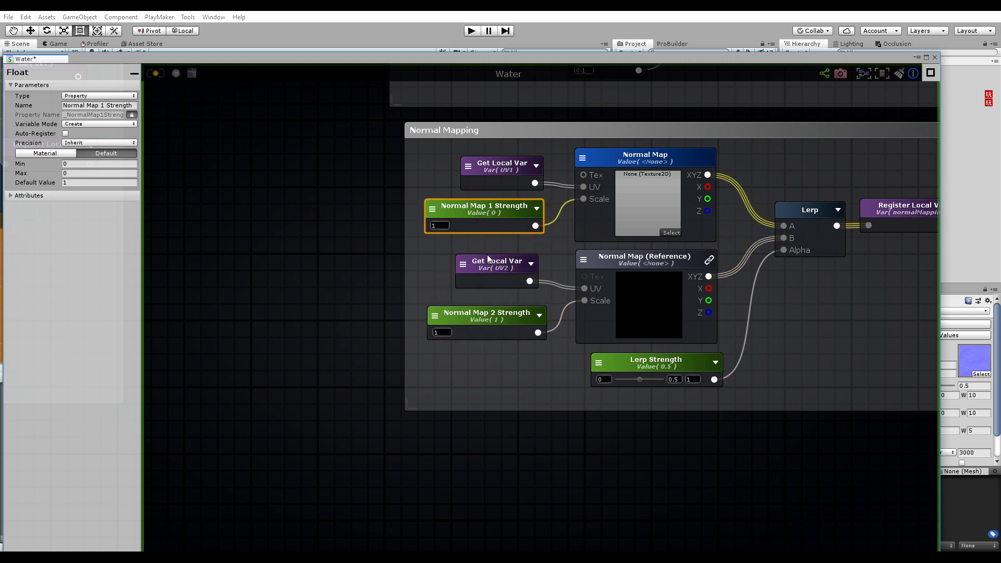
pyautogui.click(478, 318)
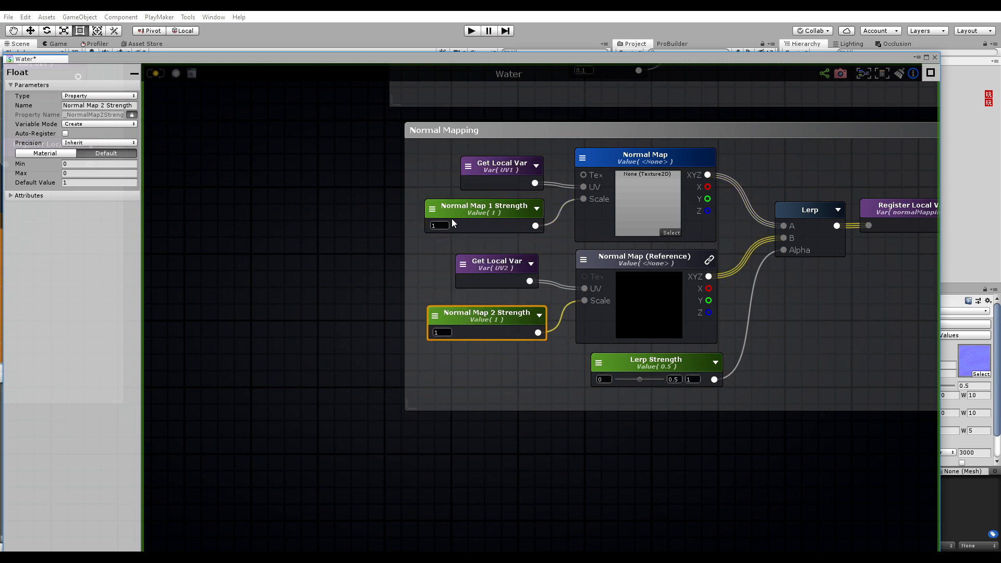
pyautogui.click(349, 232)
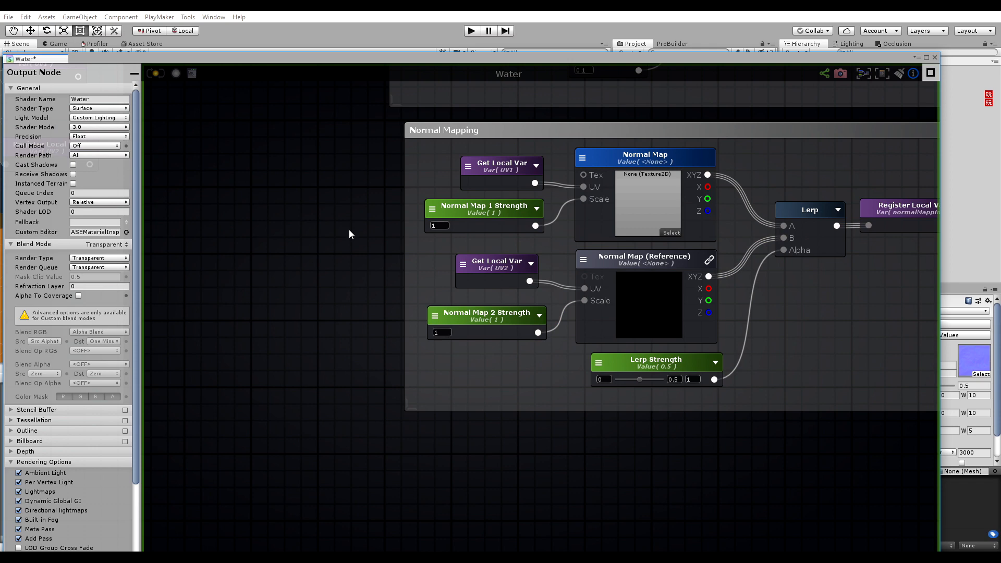
pyautogui.click(155, 74)
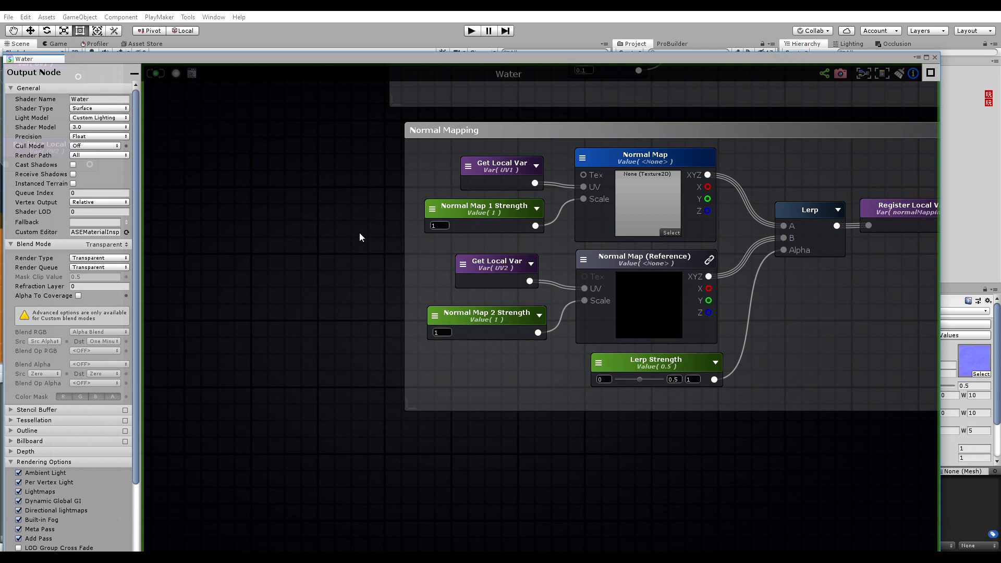
# Move the shader editor aside to check the Water Test material's properties and the scene.
pyautogui.scroll(-5, 358, 233)
pyautogui.moveTo(794, 59); pyautogui.dragTo(537, 272)
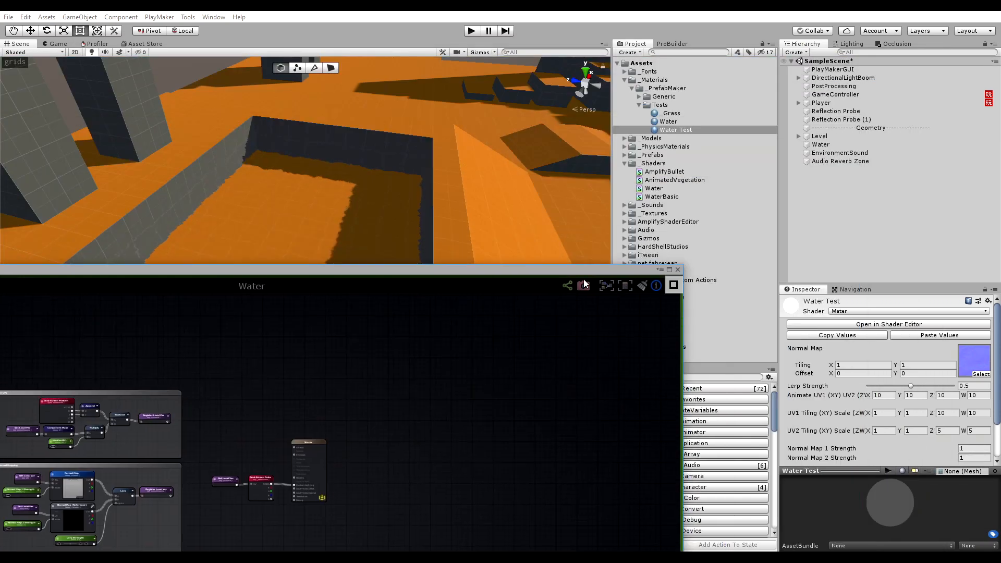
pyautogui.scroll(-2, 895, 387)
pyautogui.moveTo(469, 268); pyautogui.dragTo(779, 34)
# Reorder the shader's material properties so both normal map strengths follow Normal Map and Lerp Strength comes last, and save.
pyautogui.scroll(-4, 128, 426)
pyautogui.click(86, 320)
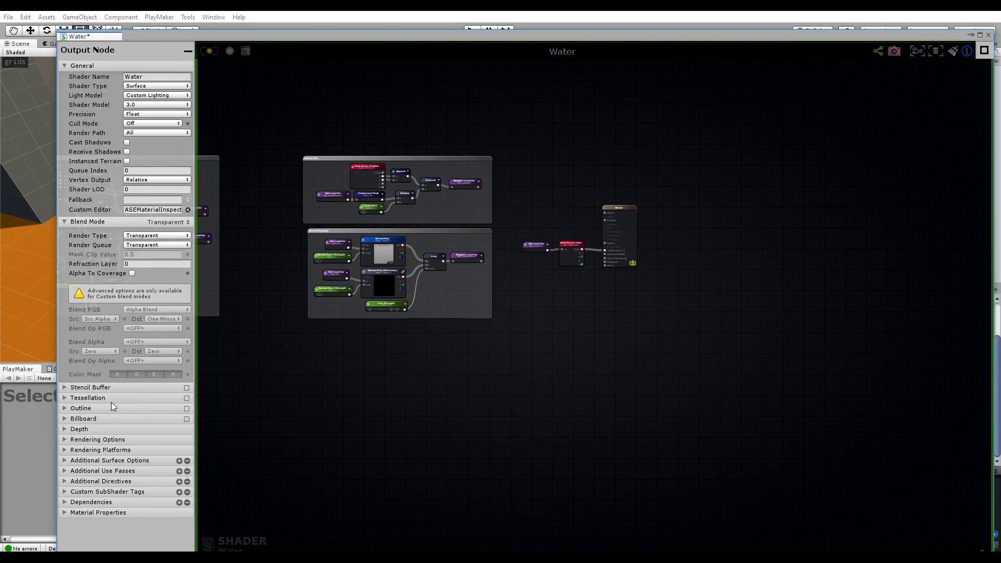
pyautogui.click(84, 509)
pyautogui.scroll(-2, 120, 433)
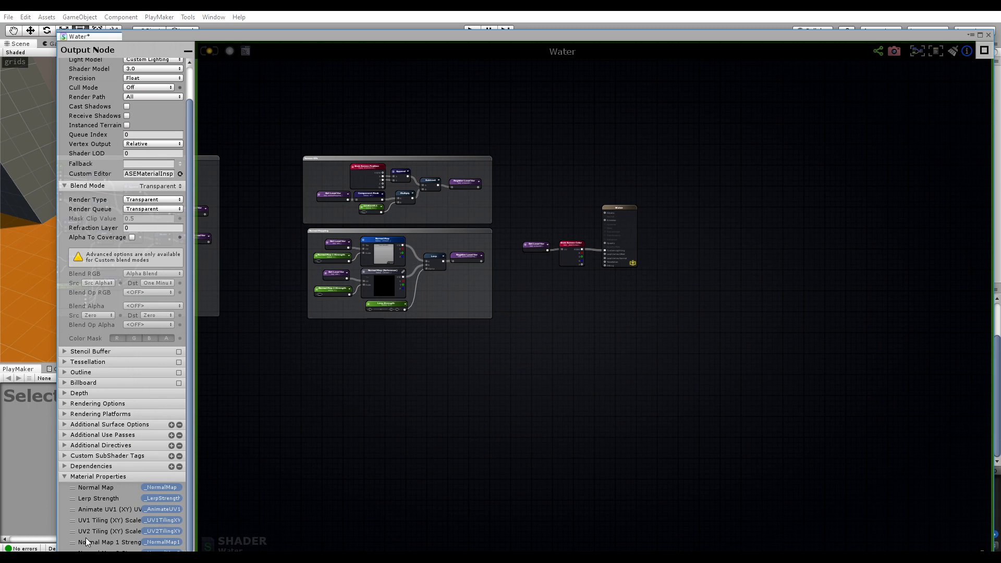
pyautogui.moveTo(87, 540)
pyautogui.mouseDown()
pyautogui.moveTo(93, 498)
pyautogui.moveTo(90, 551)
pyautogui.mouseUp()
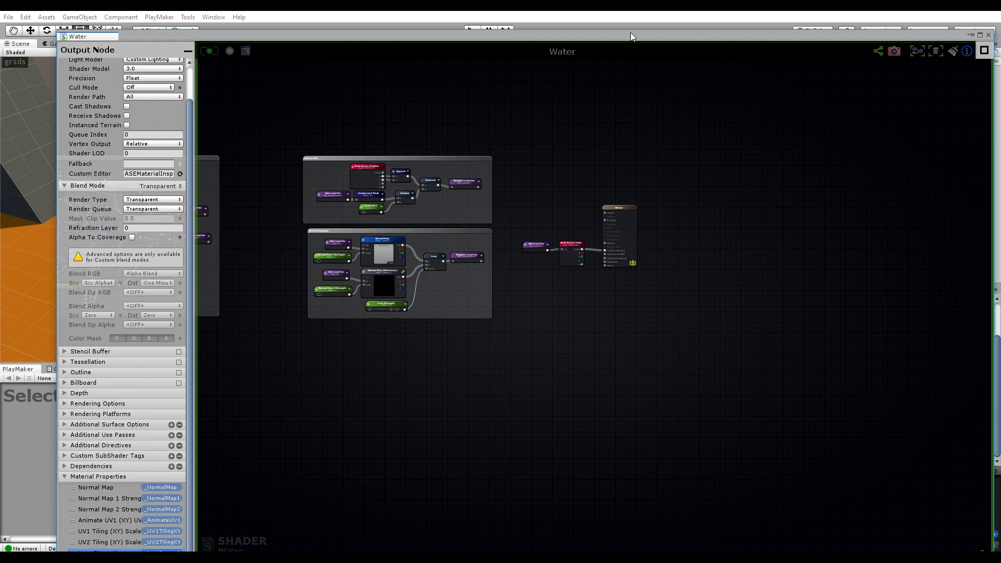
# Inspect the pool area in the scene from a different angle with the shader editor moved aside.
pyautogui.moveTo(646, 37); pyautogui.dragTo(424, 393)
pyautogui.keyDown('alt'); pyautogui.moveTo(422, 276); pyautogui.dragTo(422, 228); pyautogui.keyUp('alt')
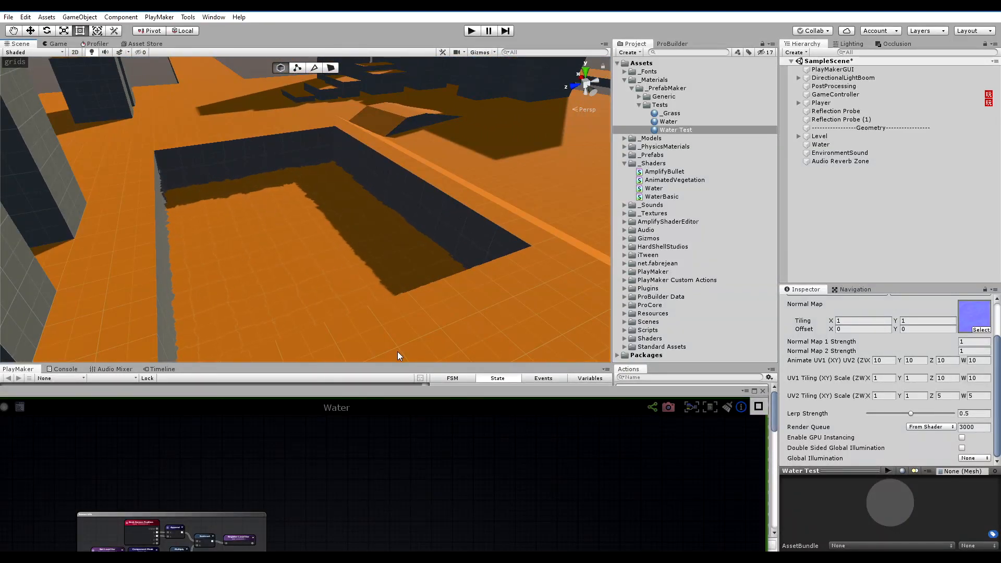
pyautogui.moveTo(431, 393); pyautogui.dragTo(612, 24)
# Move the Screen UVs and Normal Mapping groups closer to the UV tiling group.
pyautogui.scroll(5, 524, 273)
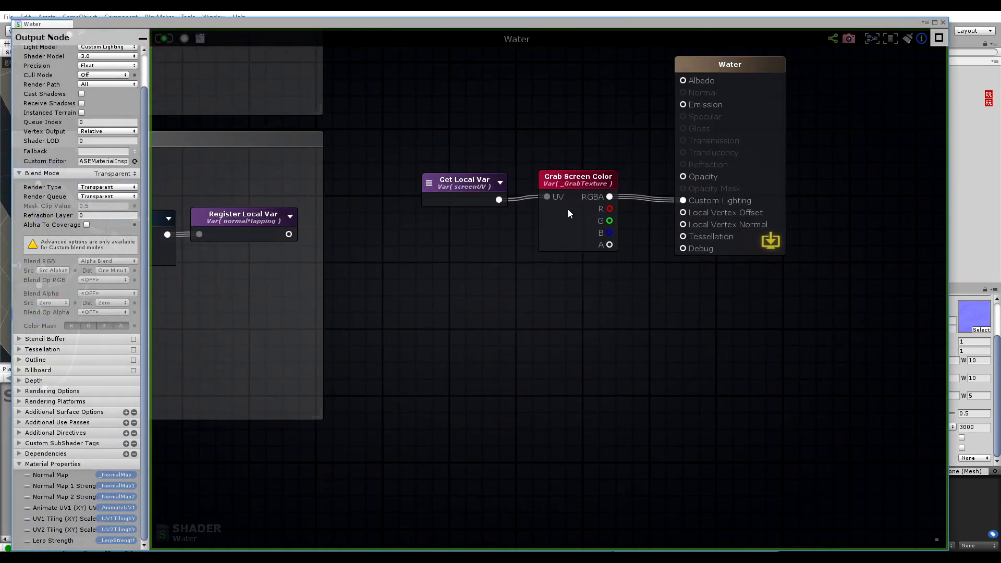
pyautogui.moveTo(460, 144); pyautogui.dragTo(437, 222, button='middle')
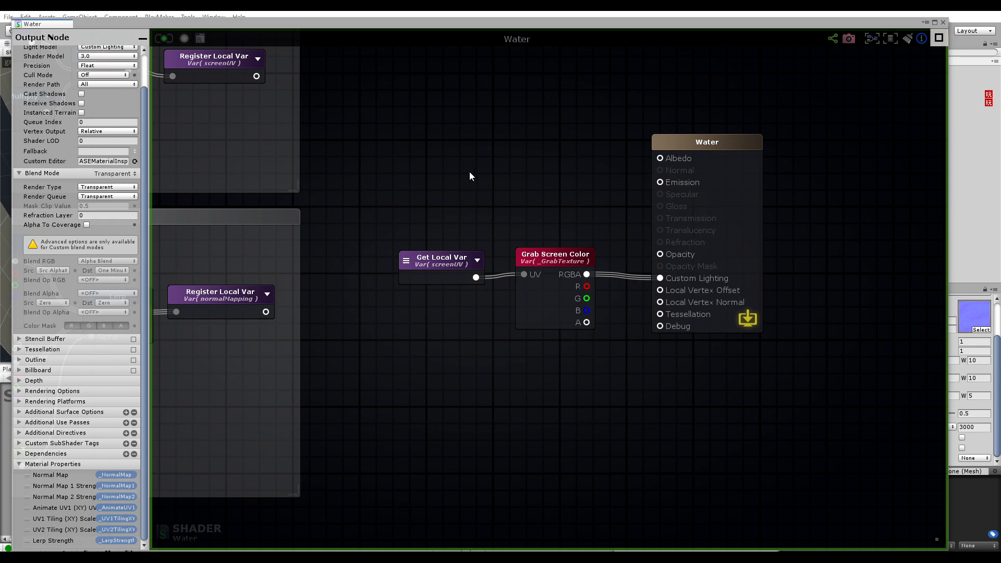
pyautogui.moveTo(371, 117); pyautogui.dragTo(646, 205, button='right')
pyautogui.scroll(-5, 474, 183)
pyautogui.moveTo(581, 202); pyautogui.dragTo(783, 128, button='right')
pyautogui.moveTo(794, 68); pyautogui.dragTo(713, 187)
pyautogui.moveTo(664, 102); pyautogui.dragTo(556, 104)
pyautogui.moveTo(684, 205); pyautogui.dragTo(578, 202)
pyautogui.moveTo(505, 66); pyautogui.dragTo(514, 189, button='right')
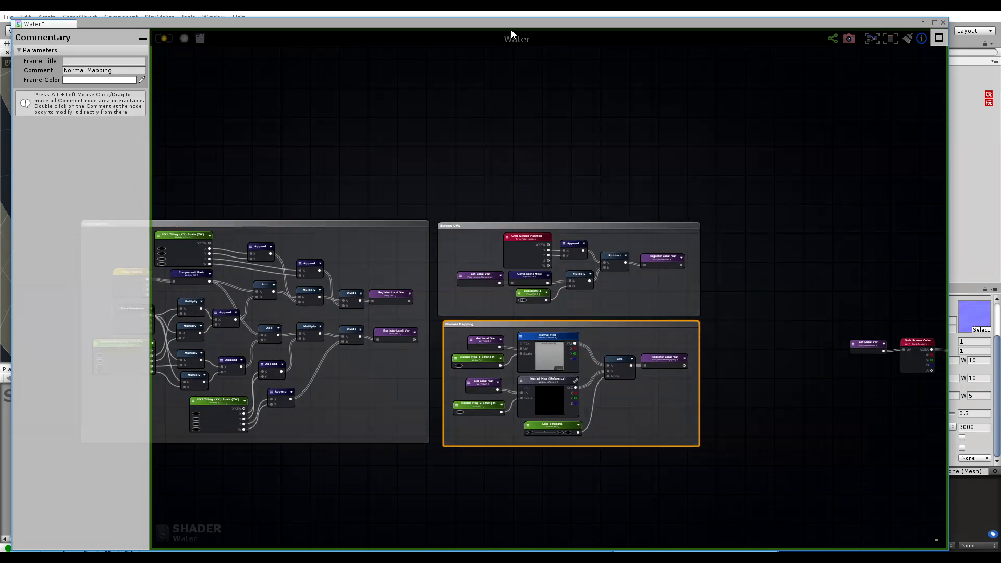
# Shift the screenUV Get Local Var and Grab Screen Color nodes away from the Water output node to make room.
pyautogui.moveTo(788, 205); pyautogui.dragTo(577, 133, button='right')
pyautogui.click(662, 245)
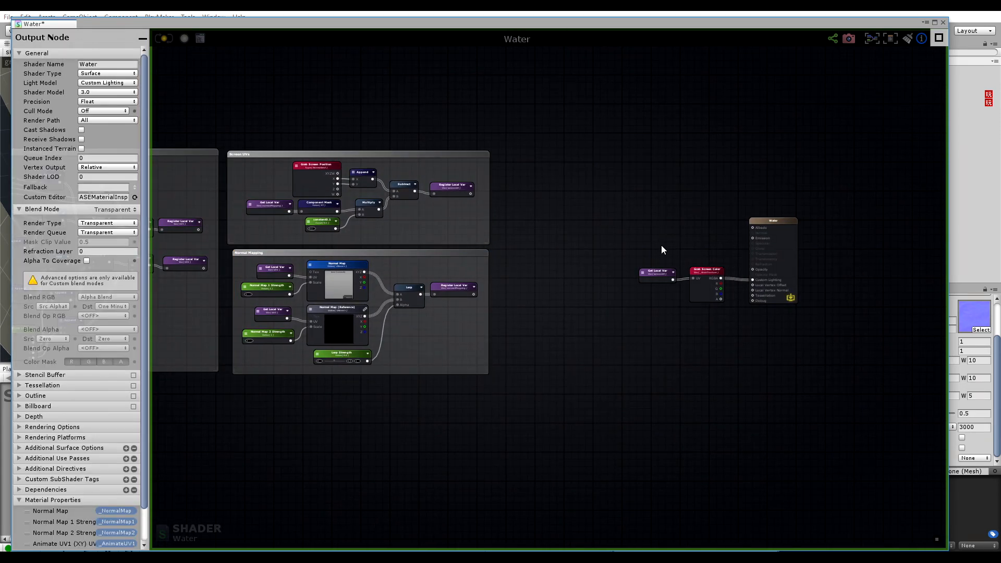
pyautogui.moveTo(721, 238); pyautogui.dragTo(619, 317)
pyautogui.moveTo(703, 284); pyautogui.dragTo(627, 283)
pyautogui.moveTo(573, 226); pyautogui.dragTo(691, 265)
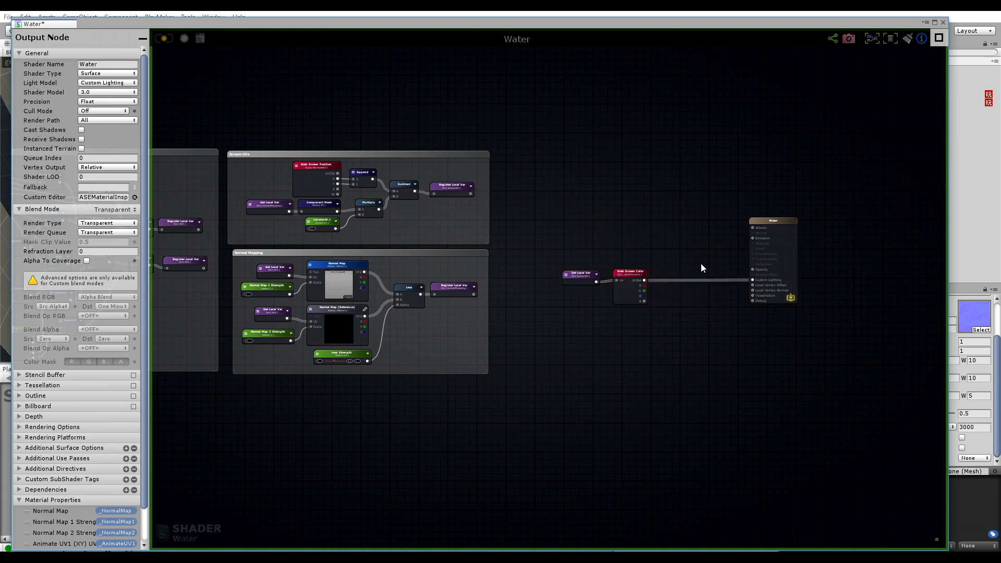
pyautogui.scroll(5, 698, 265)
pyautogui.moveTo(693, 312); pyautogui.dragTo(633, 222, button='right')
pyautogui.press('a')
pyautogui.click(624, 214)
pyautogui.click(655, 231)
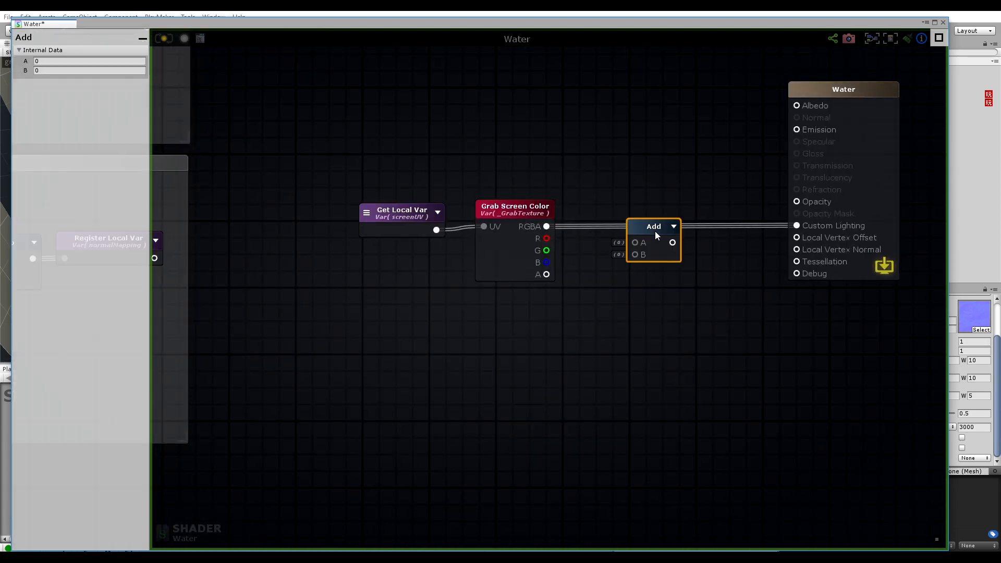
pyautogui.press('Delete')
# Add a Lerp node before the Water output and connect Grab Screen Color's RGBA to its A input.
pyautogui.rightClick(640, 201)
pyautogui.write('lerp')
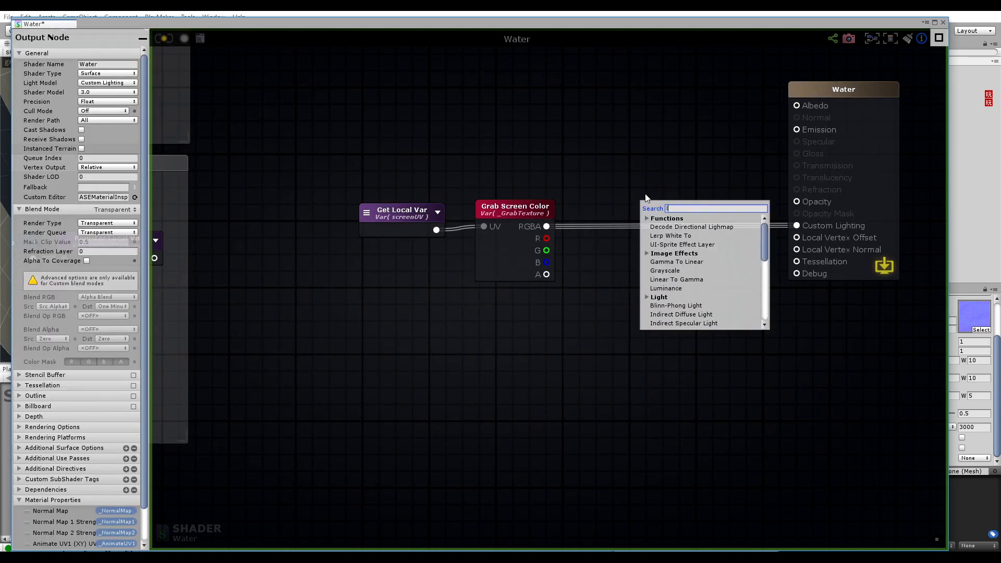
pyautogui.click(664, 245)
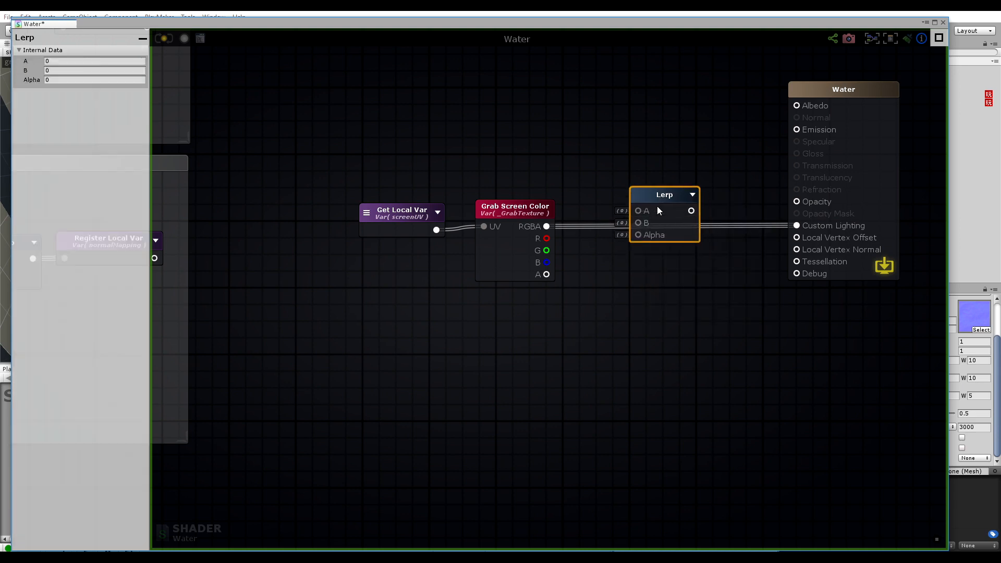
pyautogui.moveTo(623, 224); pyautogui.dragTo(668, 244)
# Add a Color node feeding the Lerp's B input, and connect the Lerp's output to Custom Lighting.
pyautogui.rightClick(506, 348)
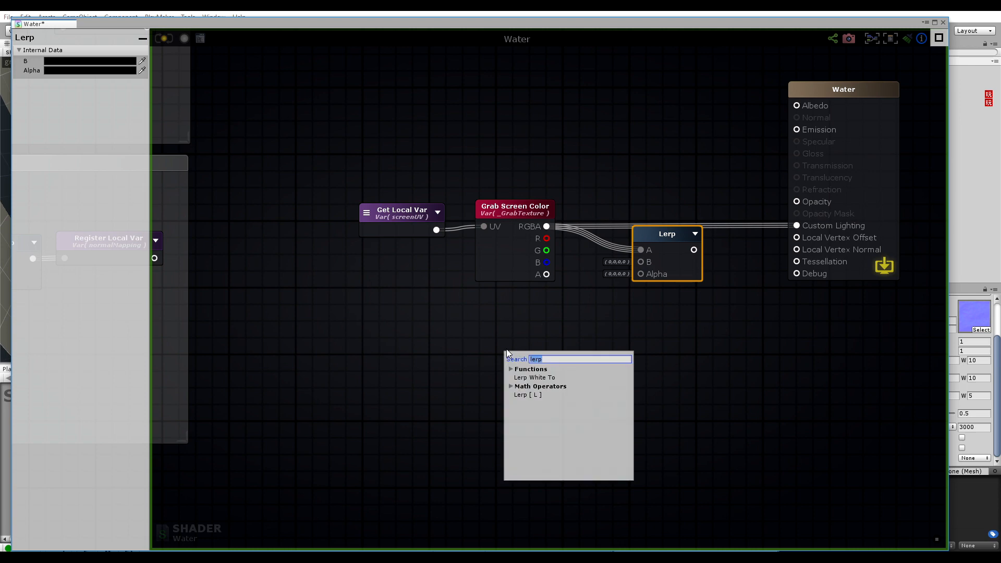
pyautogui.click(508, 346)
pyautogui.rightClick(507, 346)
pyautogui.write('color')
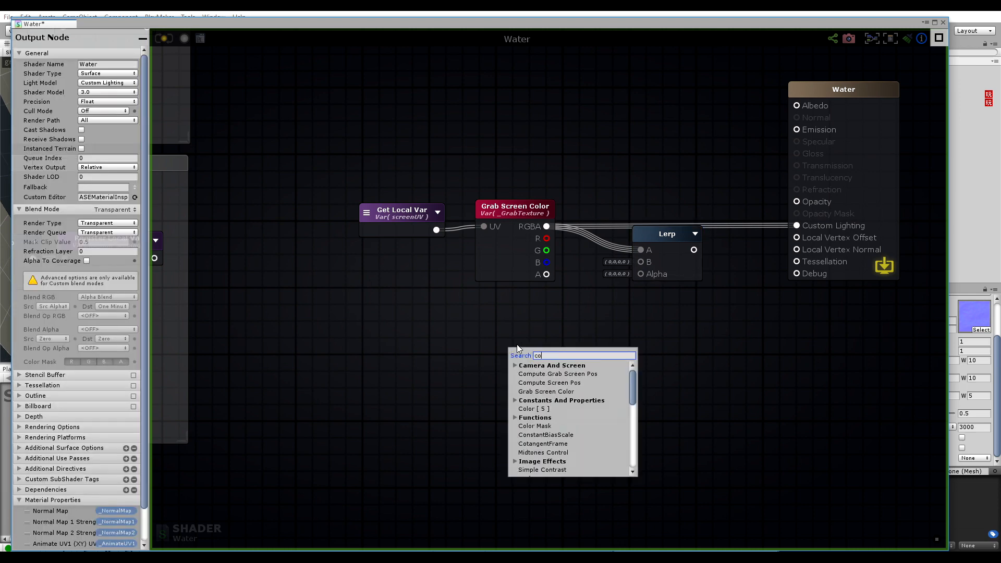
pyautogui.click(532, 391)
pyautogui.moveTo(539, 364); pyautogui.dragTo(797, 225)
pyautogui.moveTo(650, 276); pyautogui.dragTo(656, 262, button='middle')
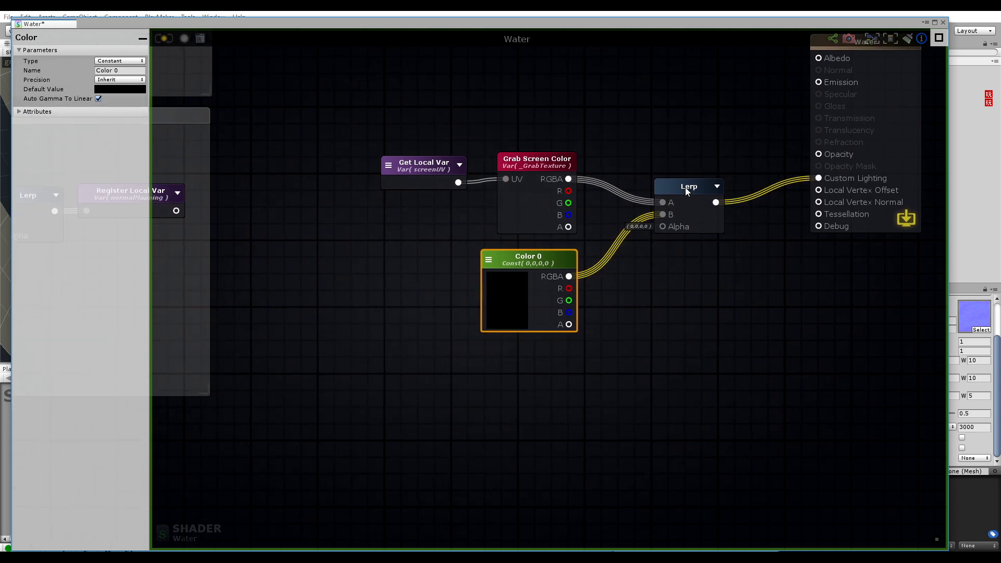
# Place the Color node just under Grab Screen Color, align the Lerp with them, and rename the Color node Main Color.
pyautogui.moveTo(685, 187); pyautogui.dragTo(687, 198)
pyautogui.moveTo(603, 337); pyautogui.dragTo(622, 306, button='middle')
pyautogui.moveTo(560, 229); pyautogui.dragTo(560, 225)
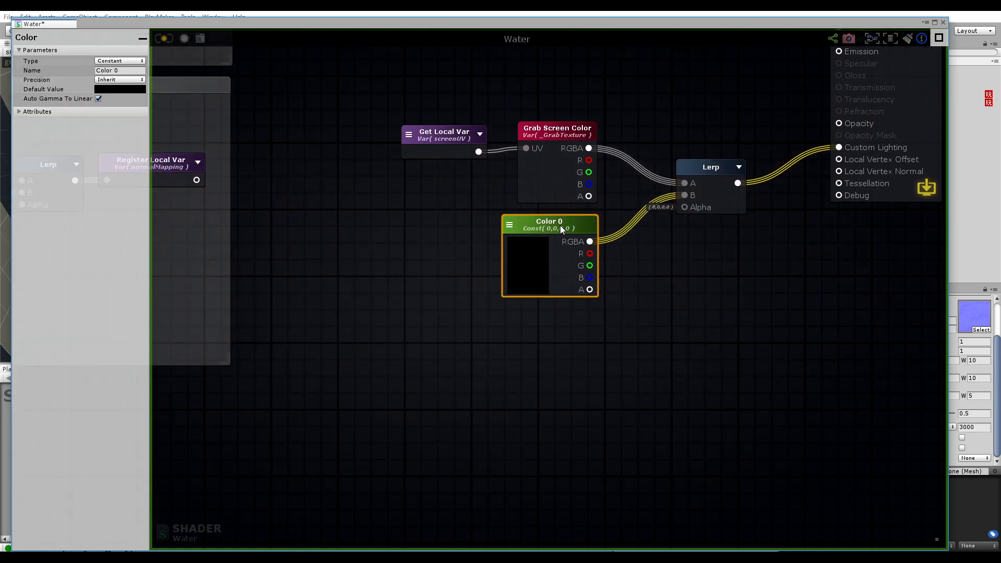
pyautogui.doubleClick(571, 223)
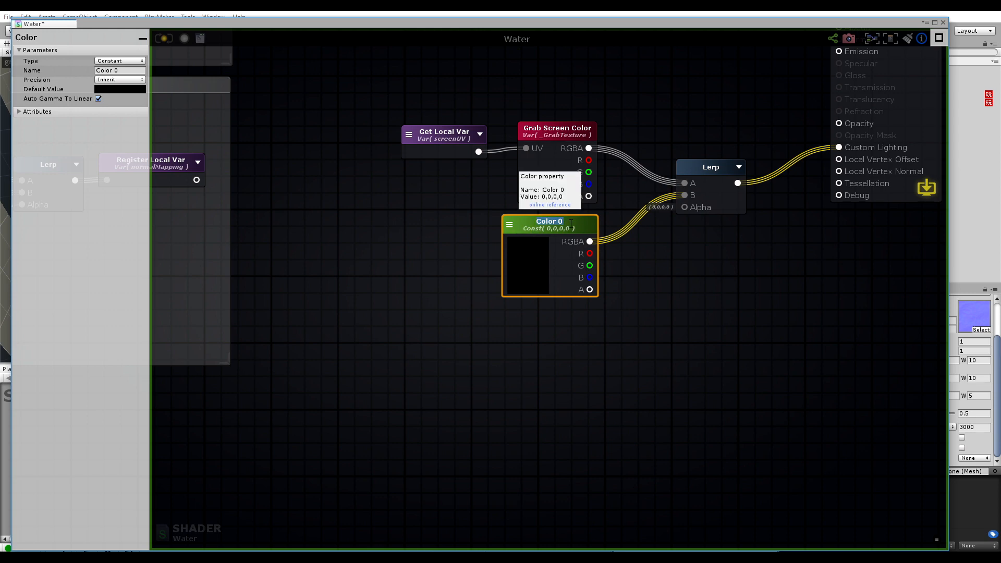
pyautogui.write('Main Color')
# Set the Main Color node's hexadecimal value to 483402.
pyautogui.click(536, 249)
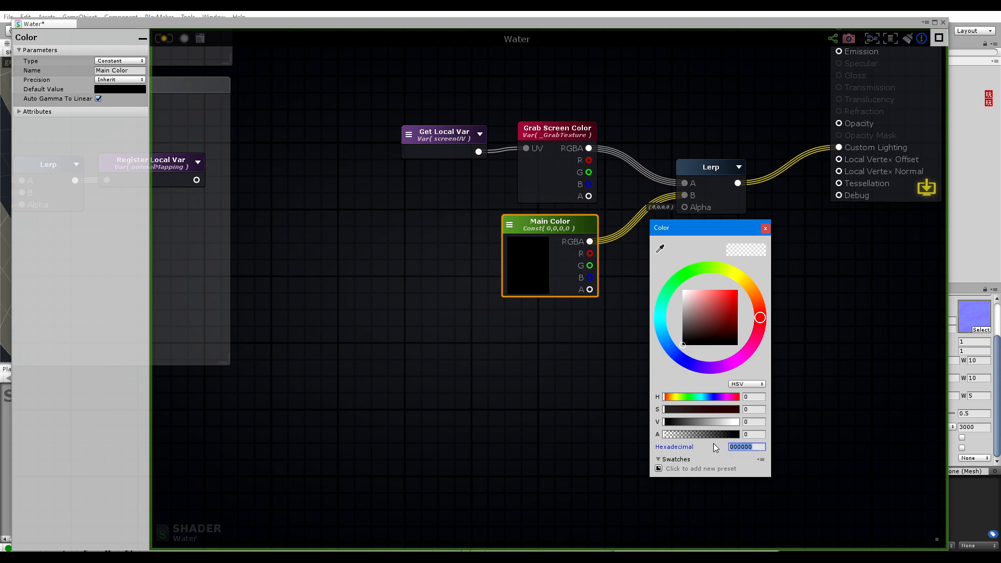
pyautogui.write('483402')
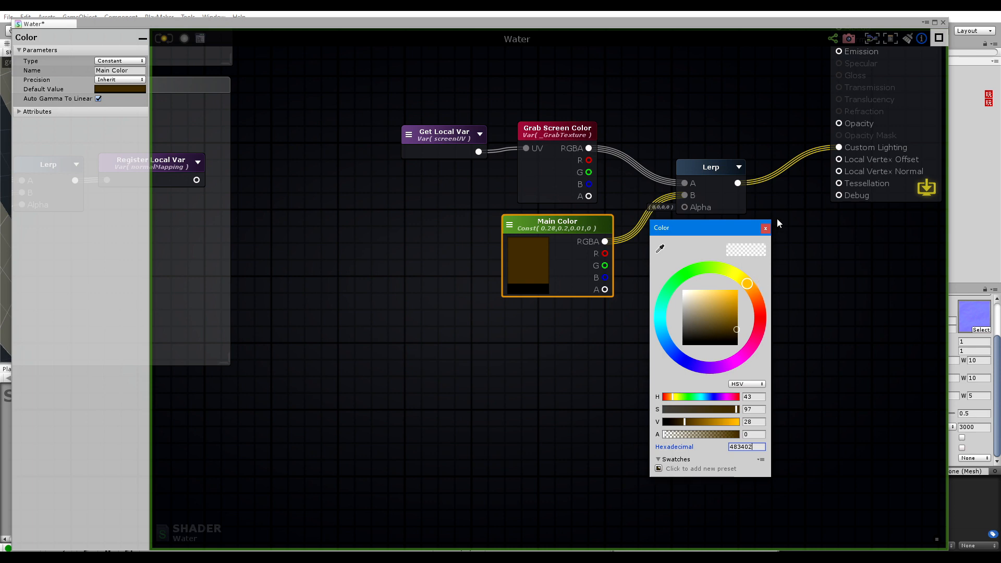
pyautogui.click(766, 229)
# Change the Main Color node's value to a teal of about 0.07, 0.45, 0.41.
pyautogui.click(545, 250)
pyautogui.moveTo(670, 307)
pyautogui.mouseDown()
pyautogui.moveTo(667, 331)
pyautogui.moveTo(661, 320)
pyautogui.mouseUp()
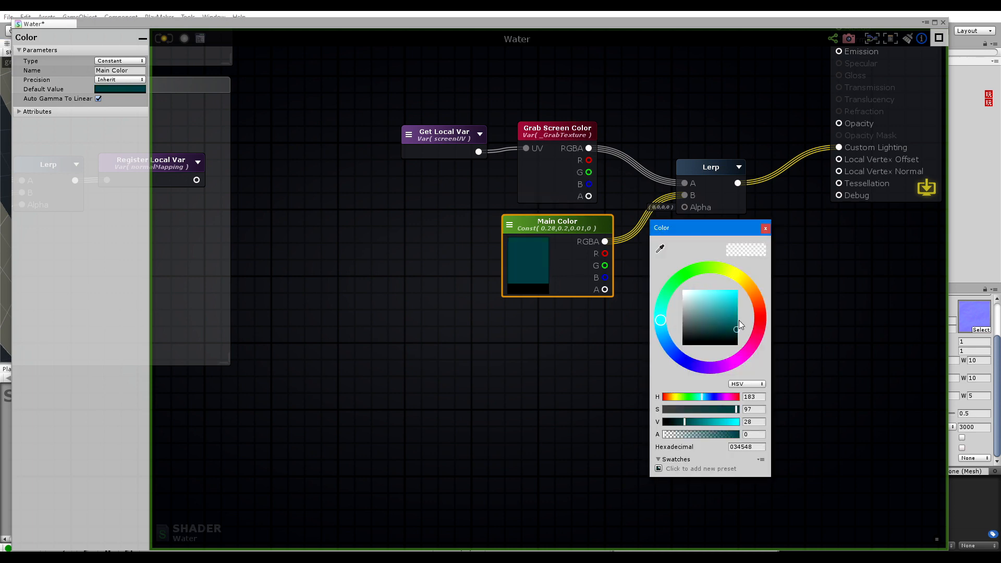
pyautogui.moveTo(738, 323); pyautogui.dragTo(730, 327)
pyautogui.moveTo(660, 321); pyautogui.dragTo(661, 312)
pyautogui.moveTo(729, 328); pyautogui.dragTo(729, 321)
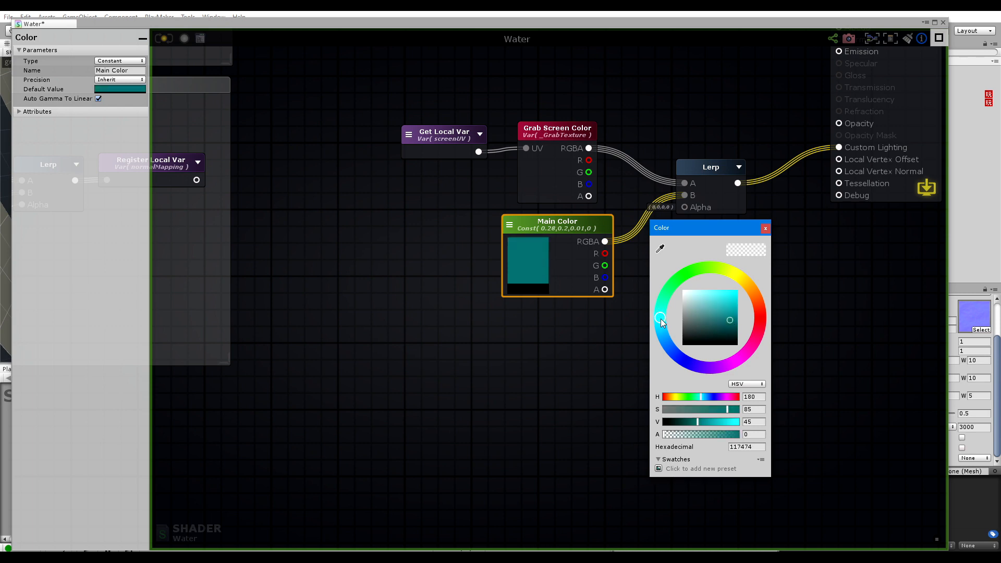
pyautogui.click(767, 230)
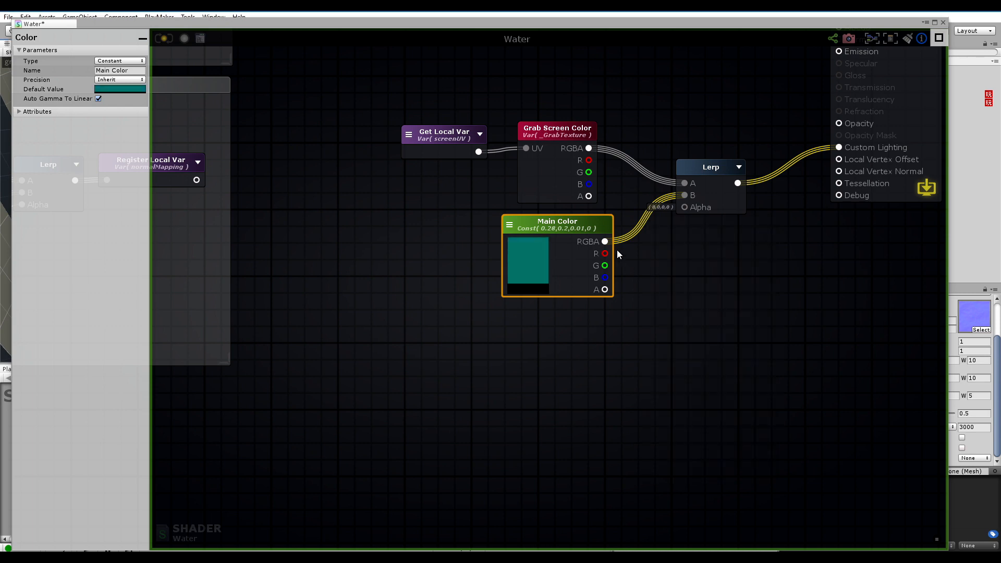
# Align the Main Color node's right edge under Grab Screen Color, and move the Lerp closer, midway between the two.
pyautogui.moveTo(662, 241); pyautogui.dragTo(630, 264, button='middle')
pyautogui.click(686, 306)
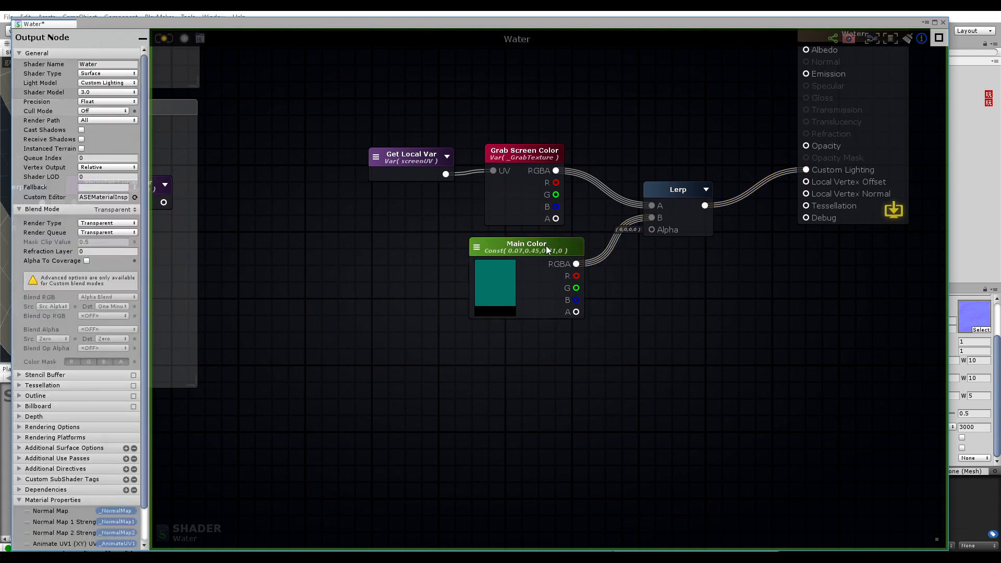
pyautogui.moveTo(545, 245); pyautogui.dragTo(524, 243)
pyautogui.click(368, 205)
pyautogui.click(680, 198)
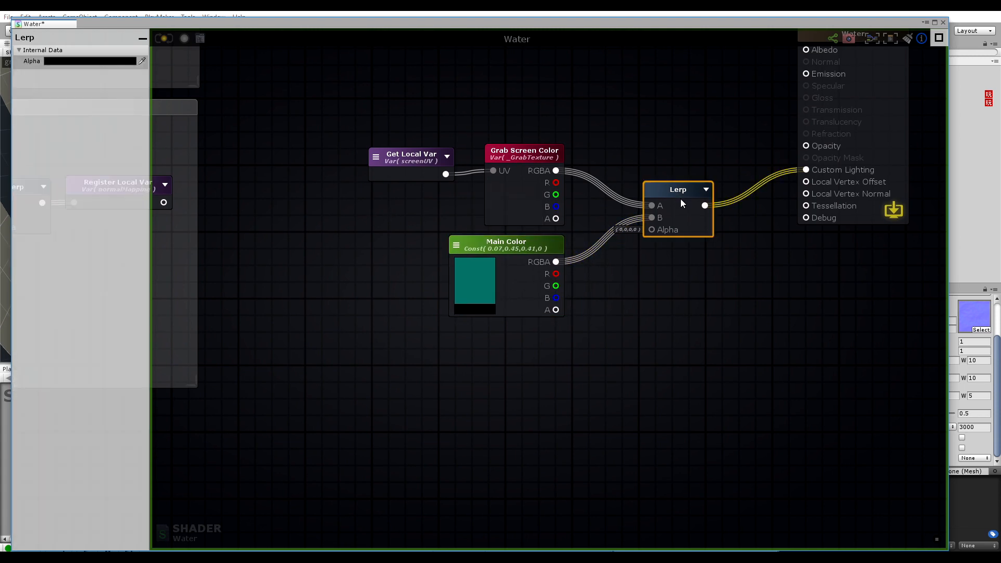
pyautogui.moveTo(671, 190); pyautogui.dragTo(658, 207)
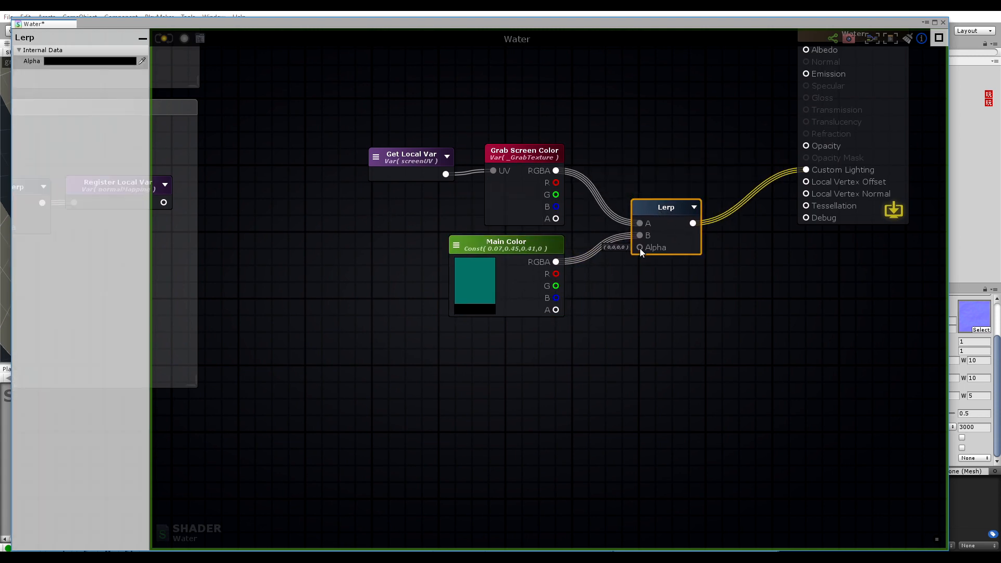
pyautogui.moveTo(410, 203); pyautogui.dragTo(530, 358, button='middle')
pyautogui.click(518, 304)
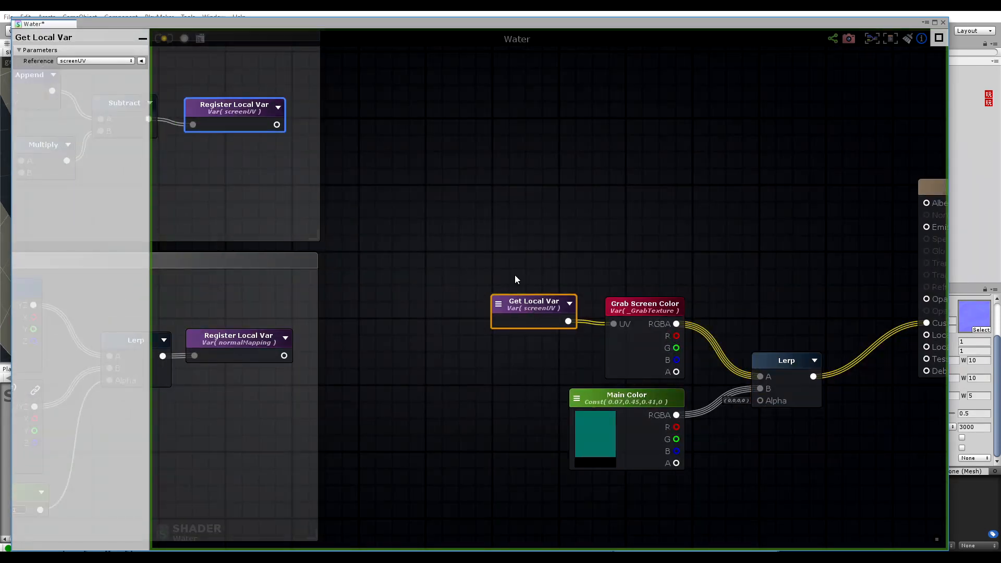
pyautogui.moveTo(463, 162); pyautogui.dragTo(674, 342, button='middle')
pyautogui.moveTo(469, 177); pyautogui.dragTo(784, 250, button='middle')
pyautogui.click(462, 180)
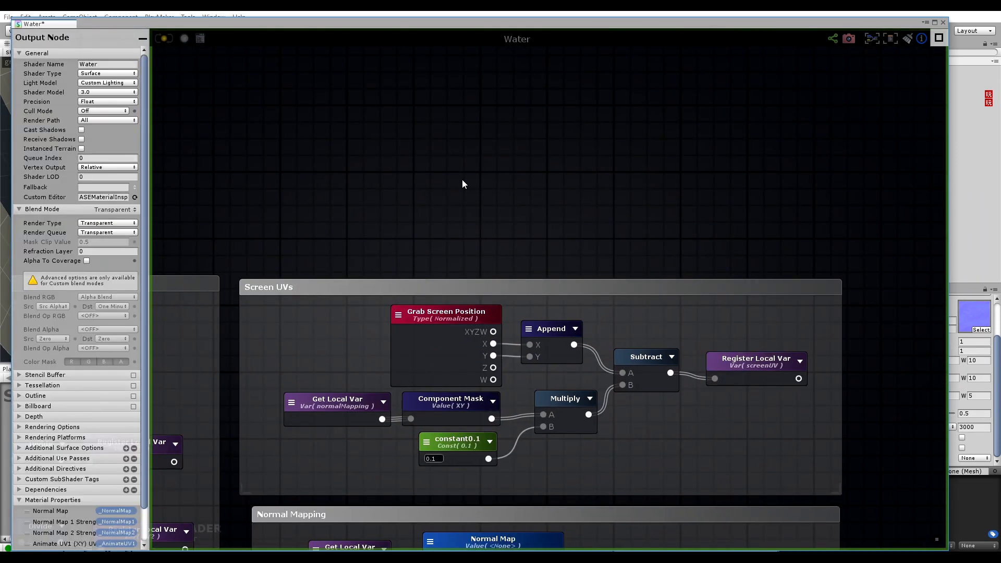
pyautogui.moveTo(355, 123); pyautogui.dragTo(402, 170, button='middle')
pyautogui.rightClick(394, 157)
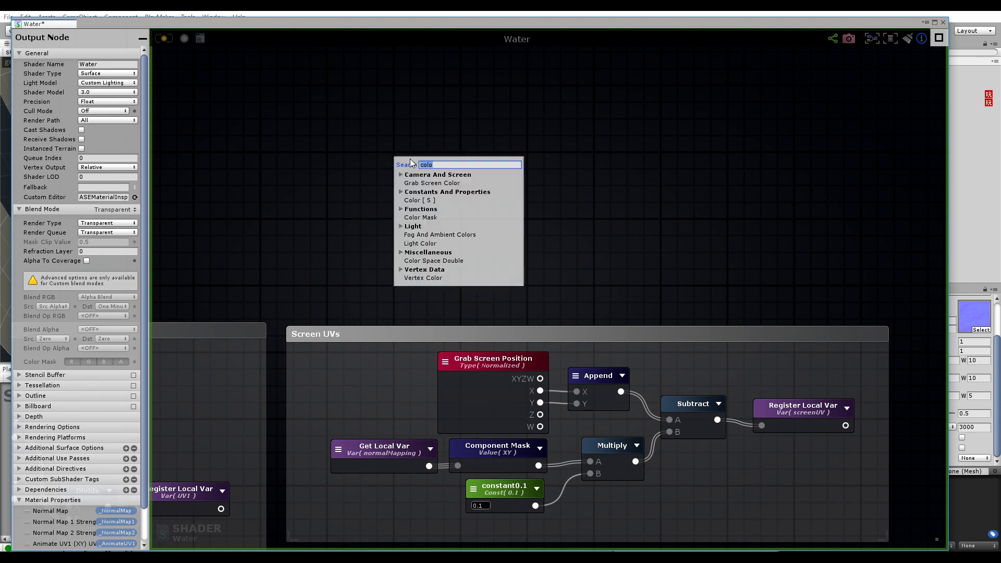
pyautogui.write('fre')
pyautogui.click(414, 182)
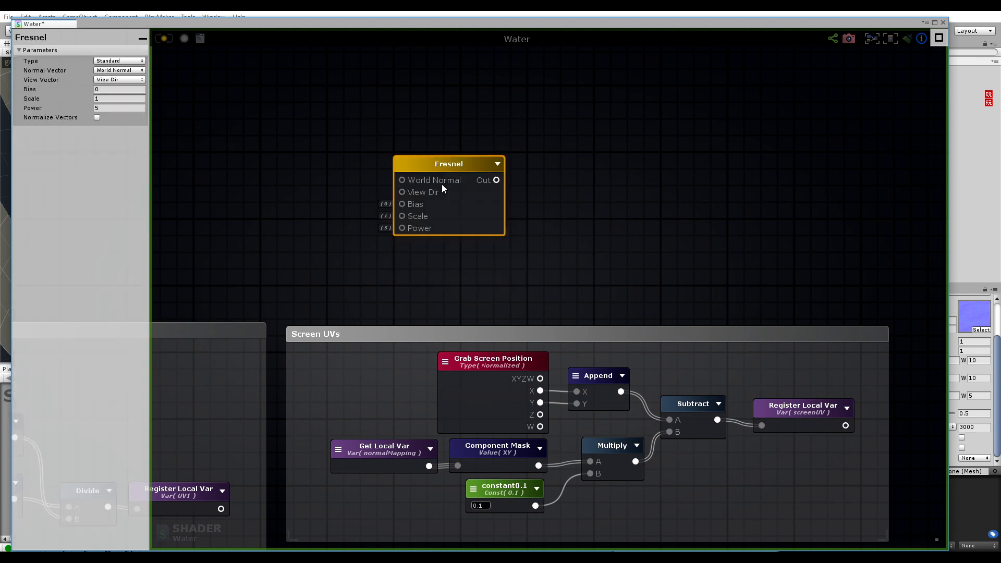
pyautogui.moveTo(442, 183); pyautogui.dragTo(500, 174)
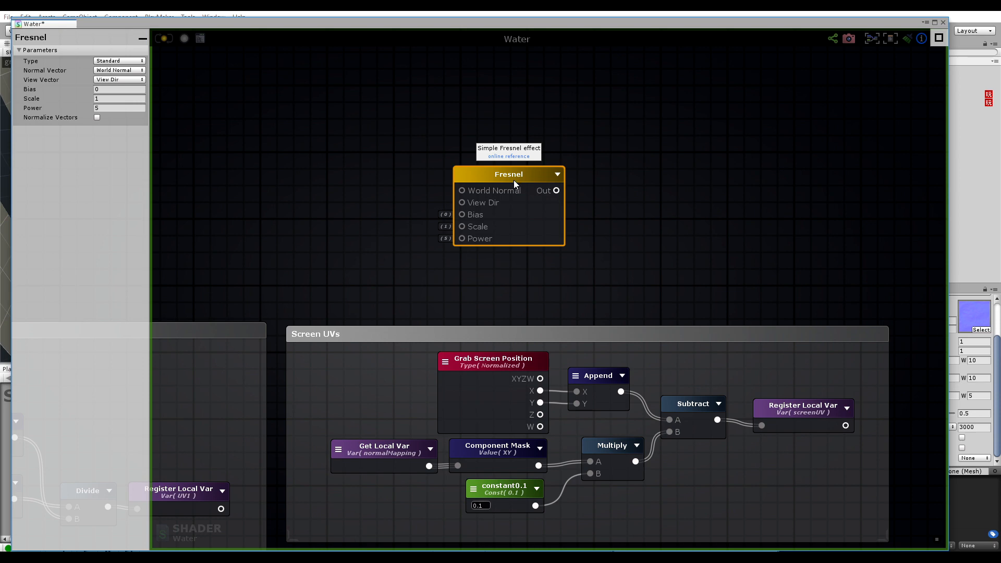
pyautogui.press('Delete')
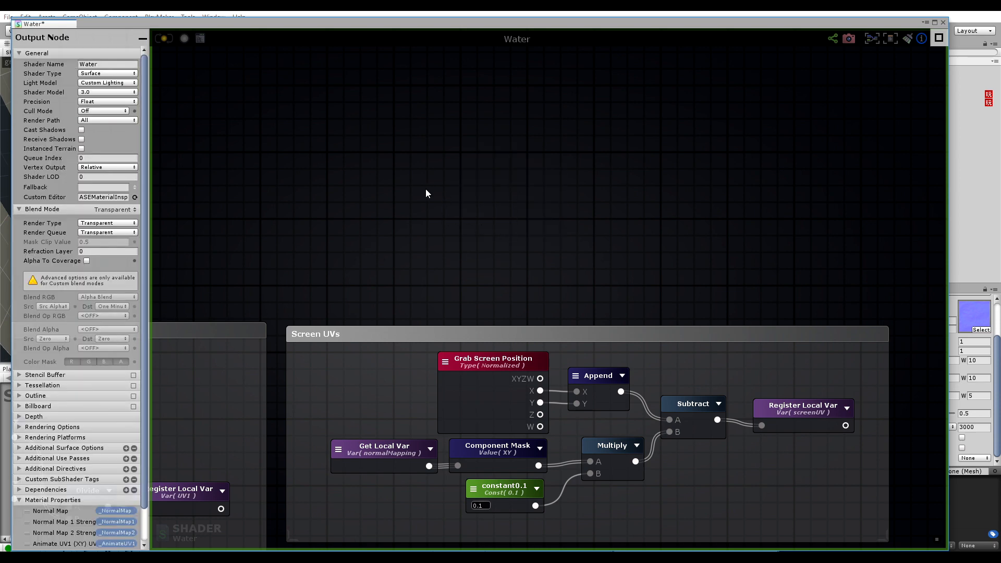
# Add a Vertex Normal node in the empty canvas above and left of the Screen UVs group.
pyautogui.moveTo(339, 193); pyautogui.dragTo(360, 204, button='middle')
pyautogui.rightClick(357, 183)
pyautogui.write('v')
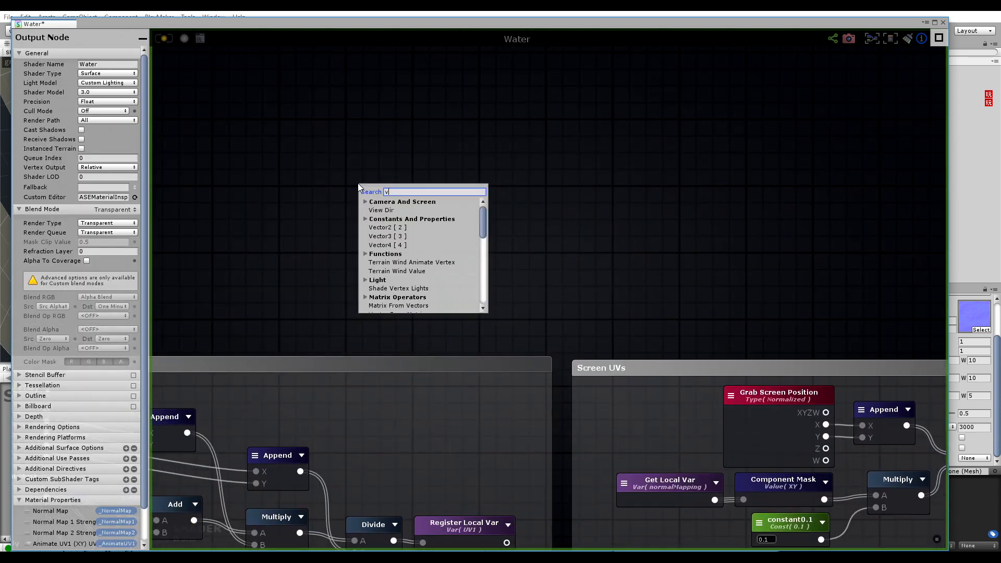
pyautogui.write('ertex no')
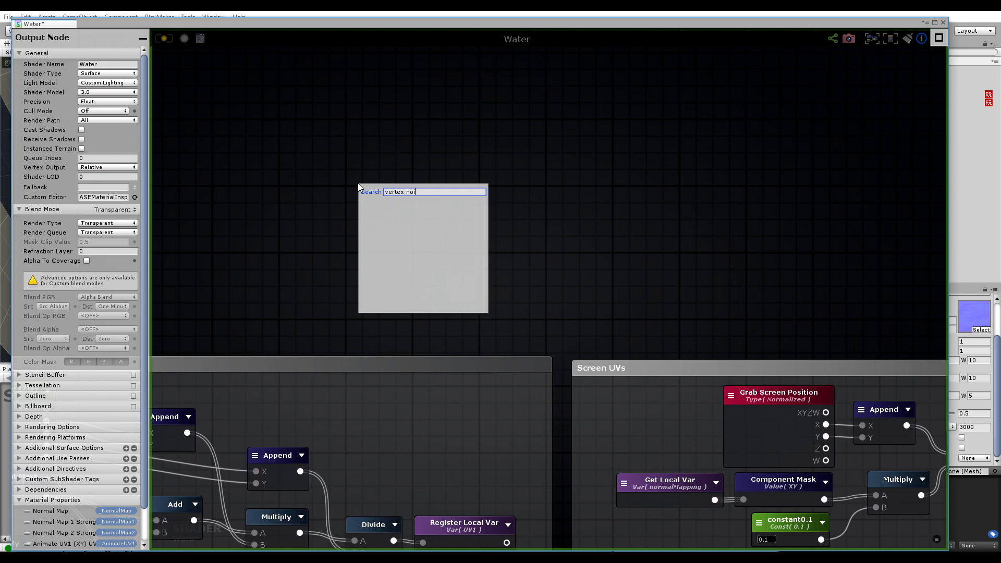
pyautogui.click(422, 211)
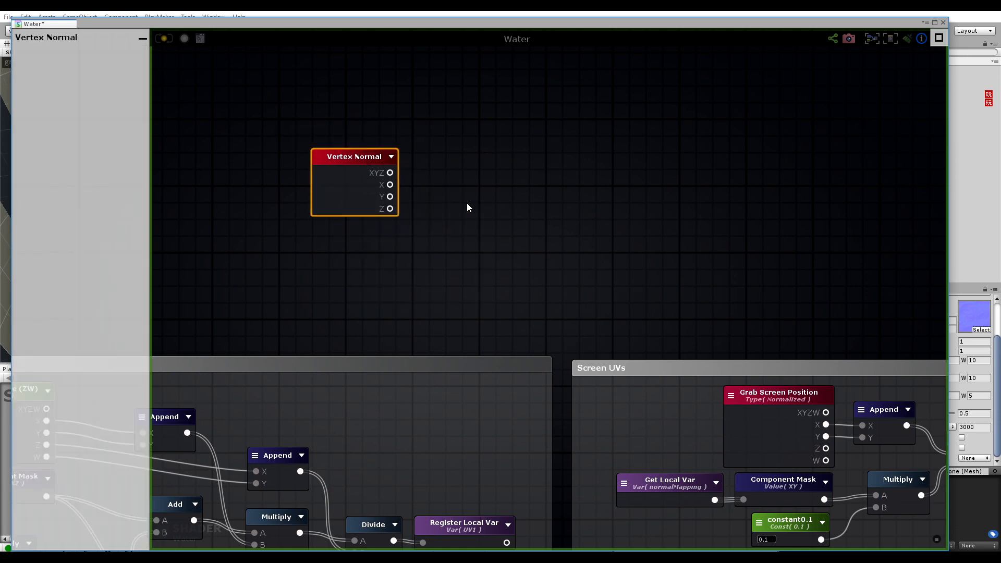
pyautogui.moveTo(368, 160); pyautogui.dragTo(373, 180, button='middle')
# Add a View Dir node in World space and place it directly above the Vertex Normal node.
pyautogui.rightClick(492, 162)
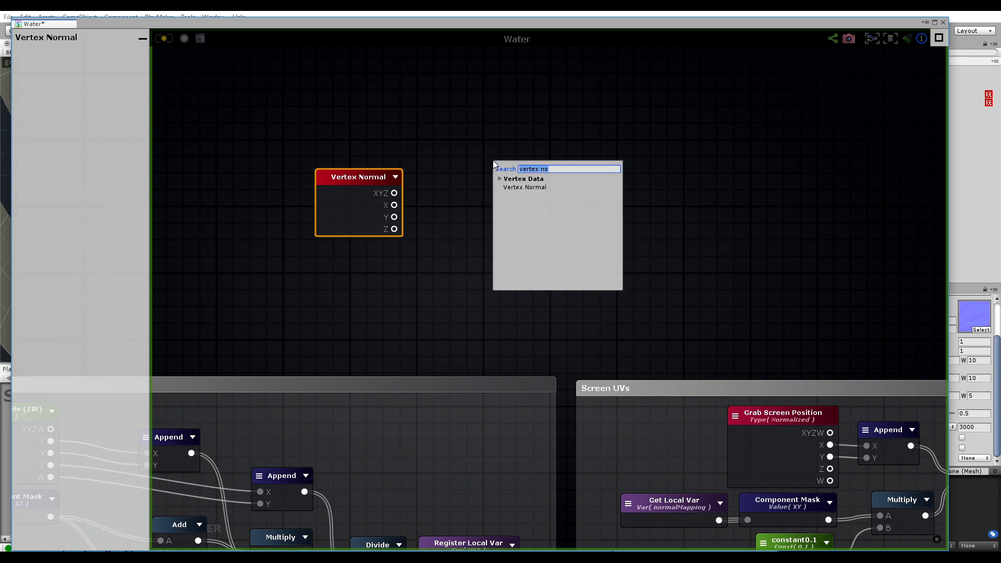
pyautogui.write('view')
pyautogui.click(520, 186)
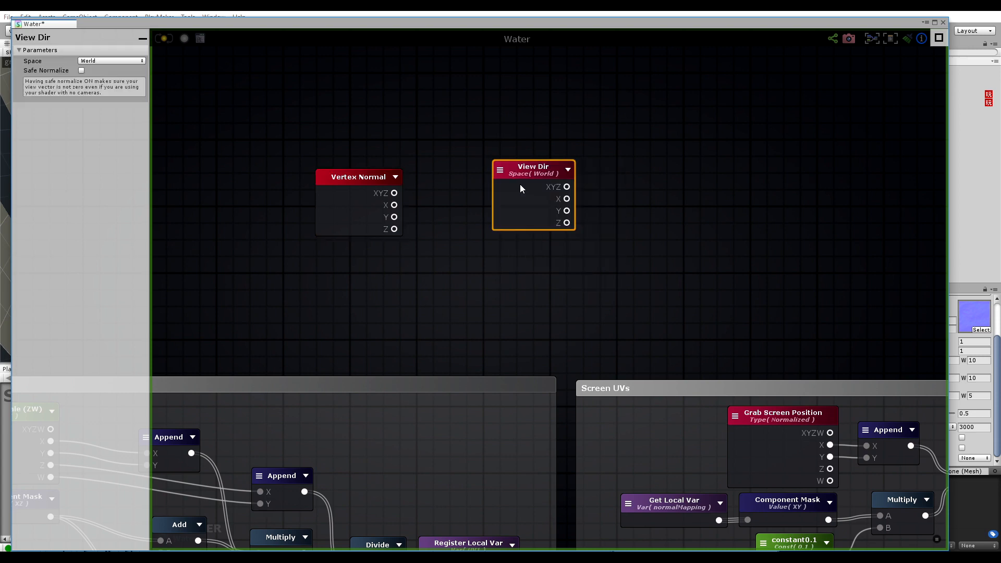
pyautogui.moveTo(521, 184); pyautogui.dragTo(367, 94)
# Add a Dot node to the right of the View Dir and Vertex Normal nodes.
pyautogui.moveTo(476, 154); pyautogui.dragTo(445, 193, button='middle')
pyautogui.rightClick(506, 180)
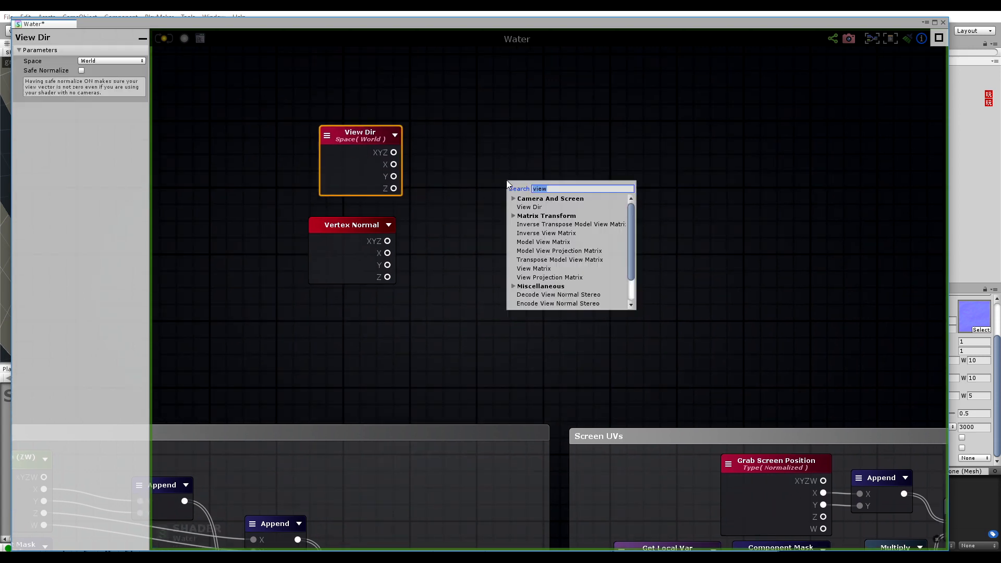
pyautogui.write('dot')
pyautogui.click(554, 205)
pyautogui.moveTo(554, 205); pyautogui.dragTo(542, 202)
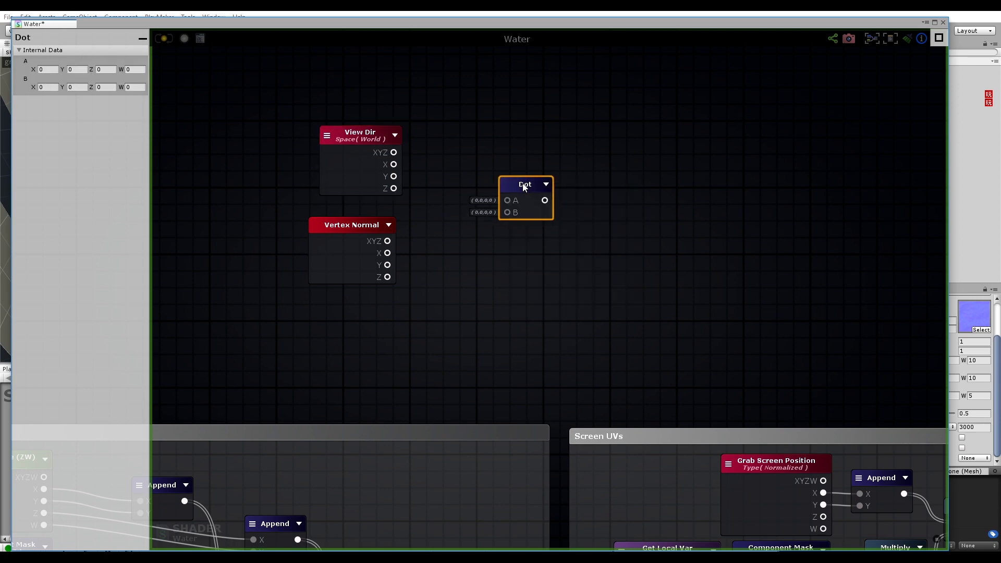
# Connect View Dir's XYZ to the Dot's A and Vertex Normal's XYZ to its B, and expand the Dot node's preview.
pyautogui.moveTo(394, 153); pyautogui.dragTo(506, 200)
pyautogui.moveTo(419, 249); pyautogui.dragTo(507, 212)
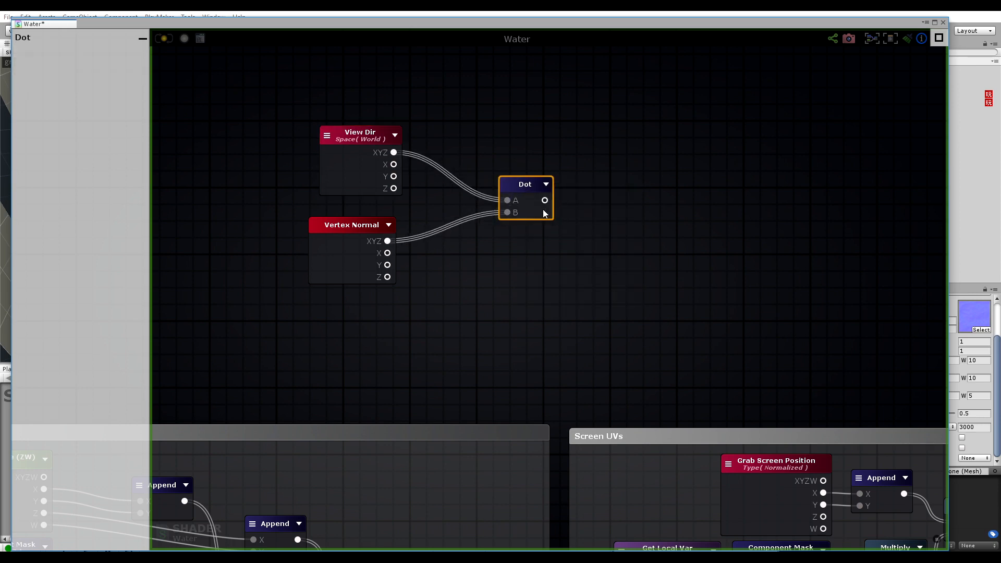
pyautogui.click(546, 184)
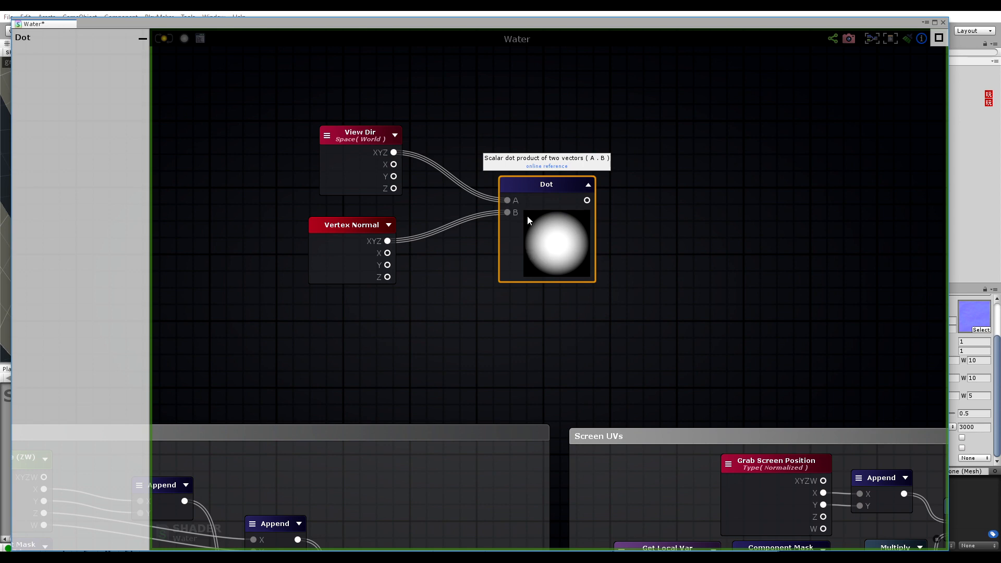
pyautogui.moveTo(545, 184); pyautogui.dragTo(526, 172)
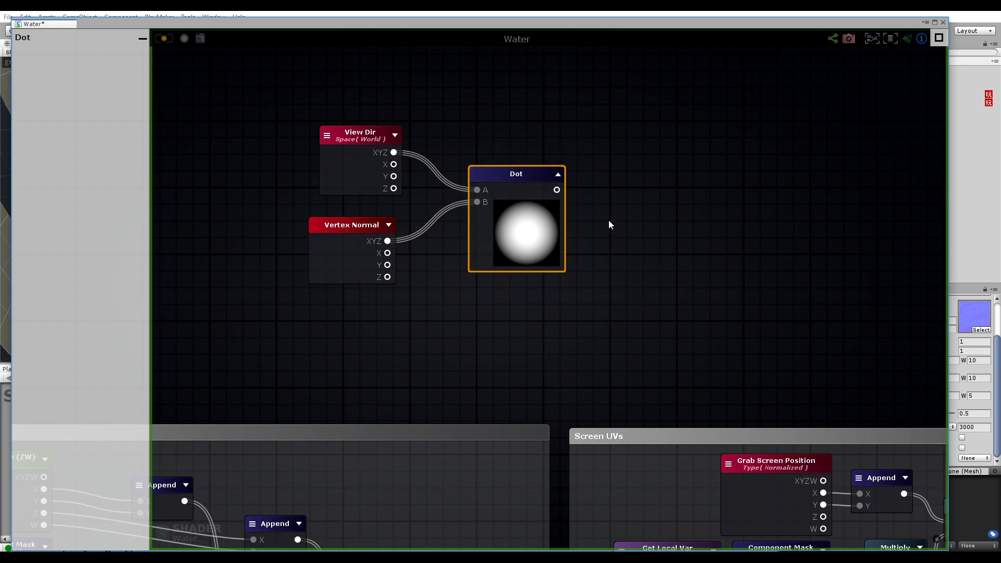
# Add an Abs node right of the Dot node and connect the Dot's output to it.
pyautogui.moveTo(625, 196); pyautogui.dragTo(579, 188, button='middle')
pyautogui.rightClick(564, 182)
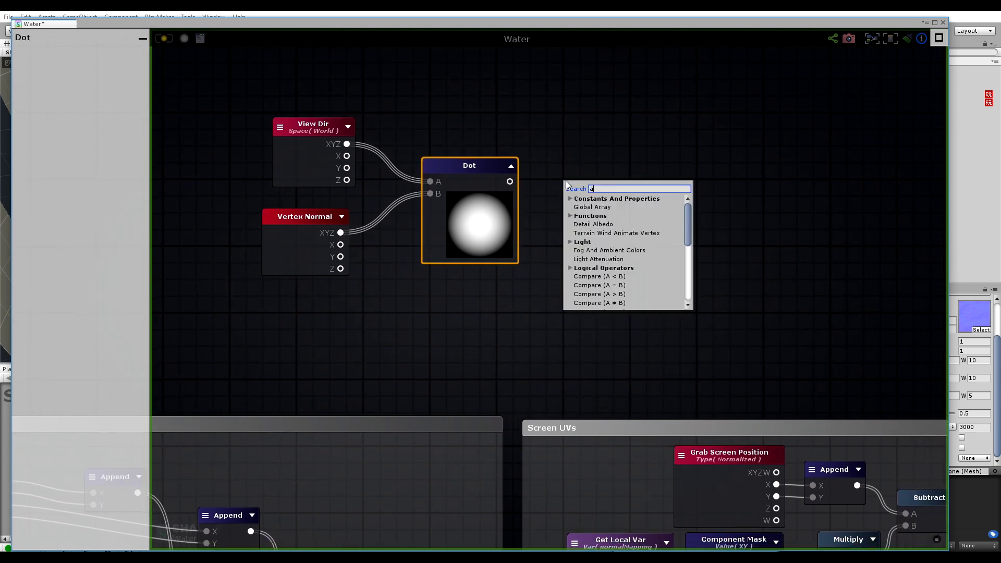
pyautogui.write('abs')
pyautogui.click(581, 216)
pyautogui.moveTo(582, 206); pyautogui.dragTo(559, 184)
pyautogui.moveTo(572, 169); pyautogui.dragTo(566, 166)
# Add a Saturate node after the Abs node and feed it with the Abs output.
pyautogui.moveTo(624, 210); pyautogui.dragTo(536, 214, button='right')
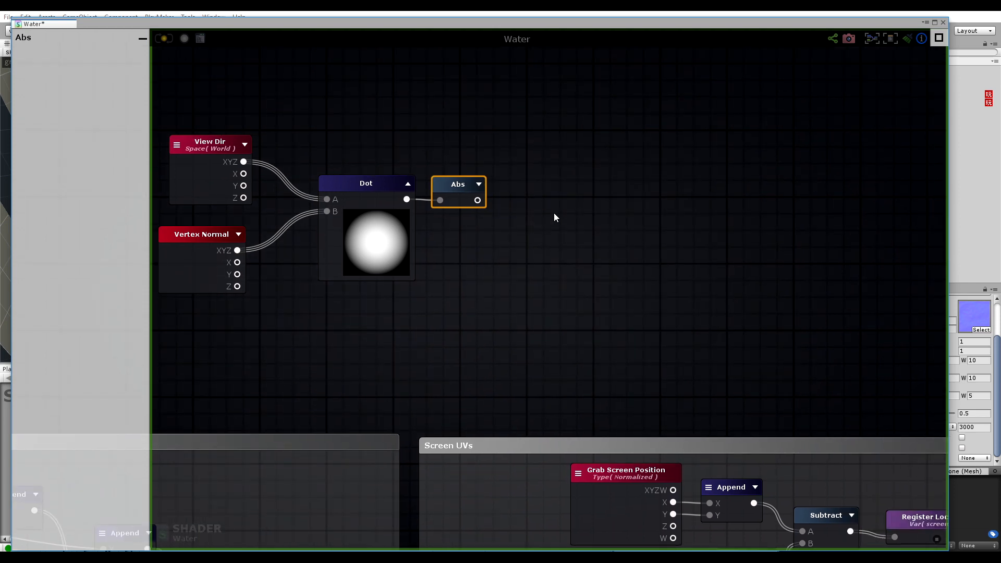
pyautogui.rightClick(554, 213)
pyautogui.write('sat')
pyautogui.click(583, 238)
pyautogui.moveTo(590, 222); pyautogui.dragTo(556, 180)
pyautogui.moveTo(481, 199); pyautogui.dragTo(527, 194)
pyautogui.moveTo(539, 179); pyautogui.dragTo(521, 190)
# Add a One Minus node after the Saturate node and connect the Saturate output to its input.
pyautogui.rightClick(653, 193)
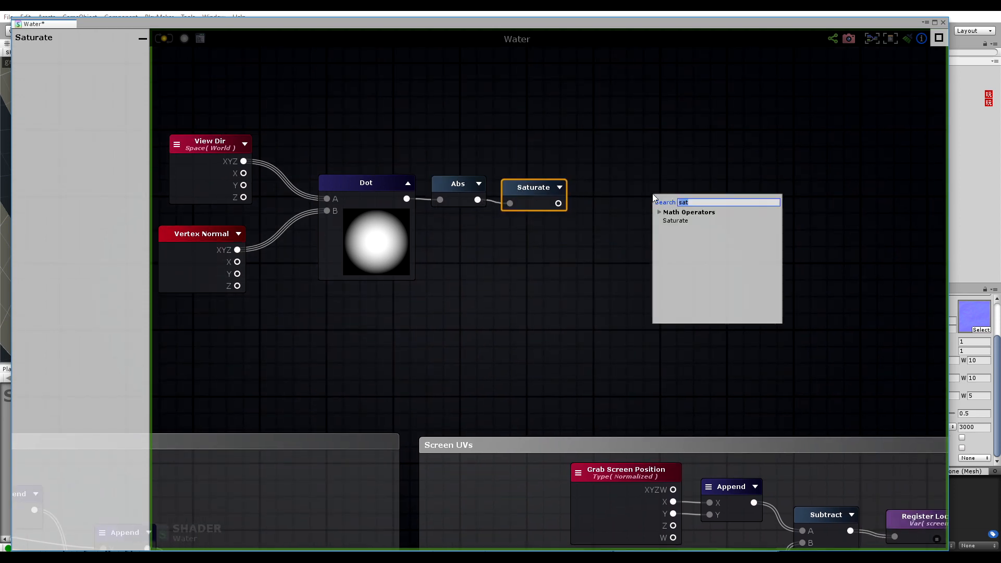
pyautogui.write('one')
pyautogui.click(693, 221)
pyautogui.moveTo(670, 197); pyautogui.dragTo(599, 184)
pyautogui.moveTo(559, 204); pyautogui.dragTo(596, 205)
pyautogui.moveTo(618, 190); pyautogui.dragTo(612, 185)
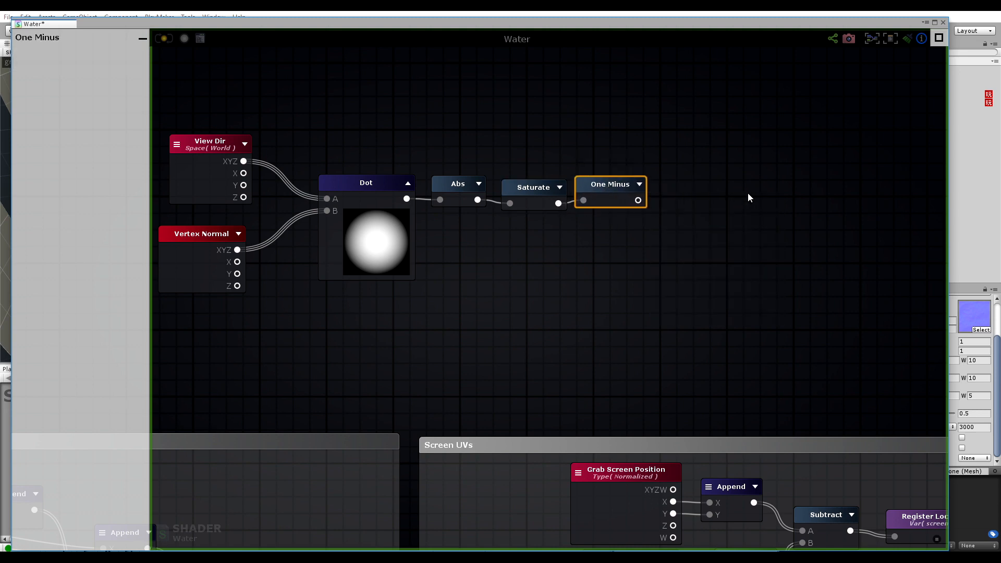
# Add a Power node after the One Minus node and connect the One Minus output to its Base.
pyautogui.moveTo(747, 193); pyautogui.dragTo(685, 193, button='middle')
pyautogui.rightClick(677, 182)
pyautogui.write('power')
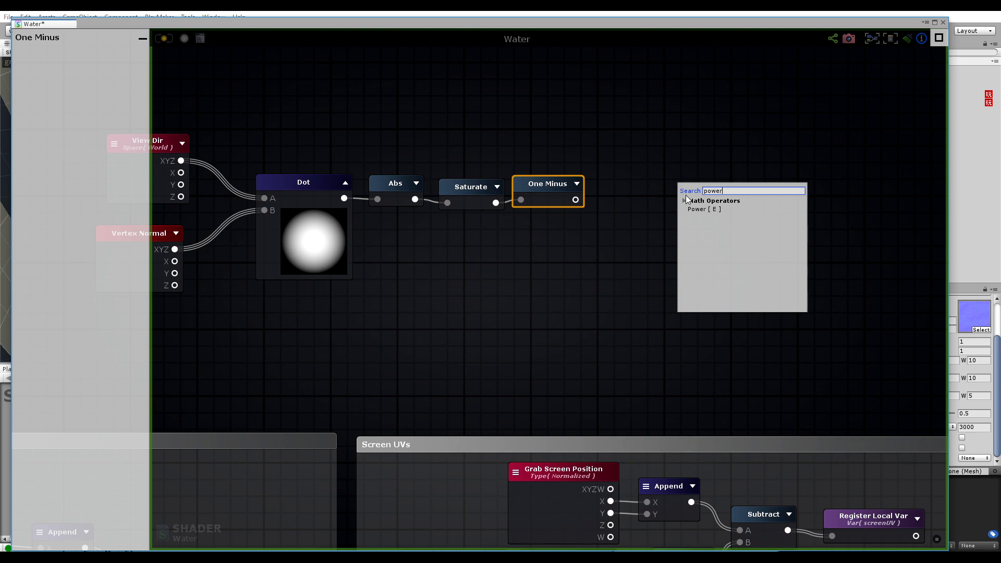
pyautogui.click(705, 209)
pyautogui.moveTo(683, 188); pyautogui.dragTo(631, 192)
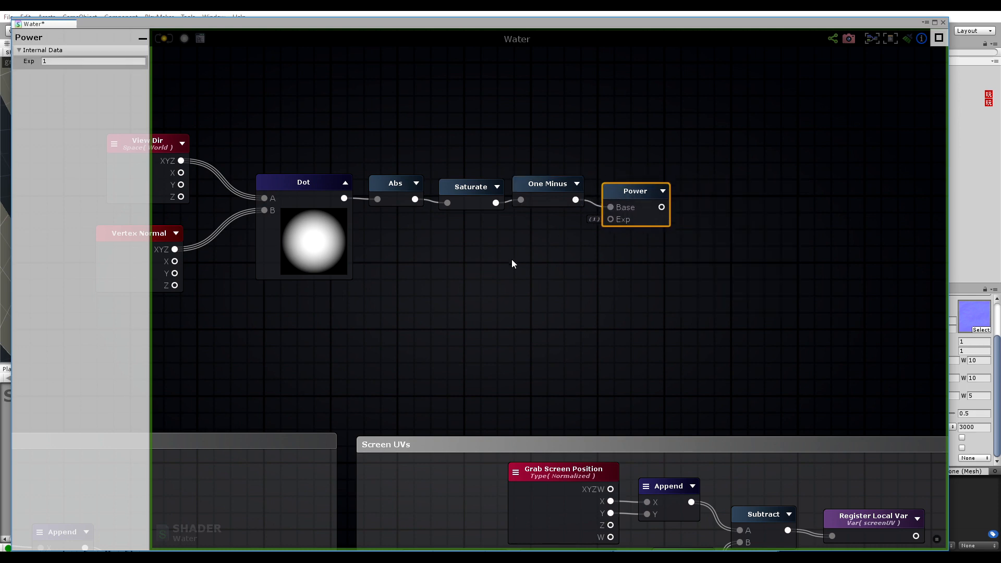
# Add a Float node below One Minus, name it Fresnel Power and change its type to Property.
pyautogui.press('1')
pyautogui.click(515, 230)
pyautogui.moveTo(545, 243); pyautogui.dragTo(541, 239)
pyautogui.doubleClick(547, 233)
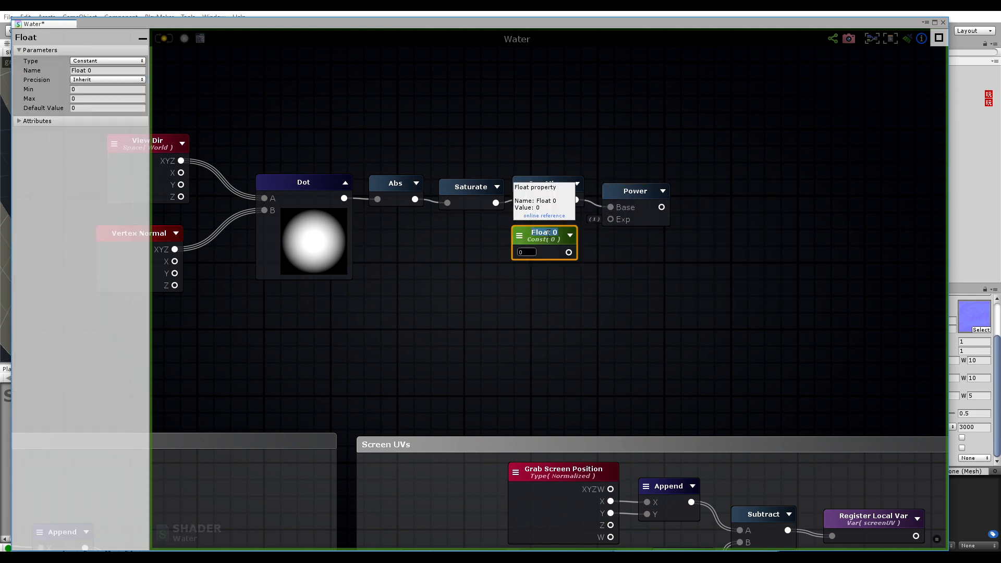
pyautogui.write('Fresnel Power')
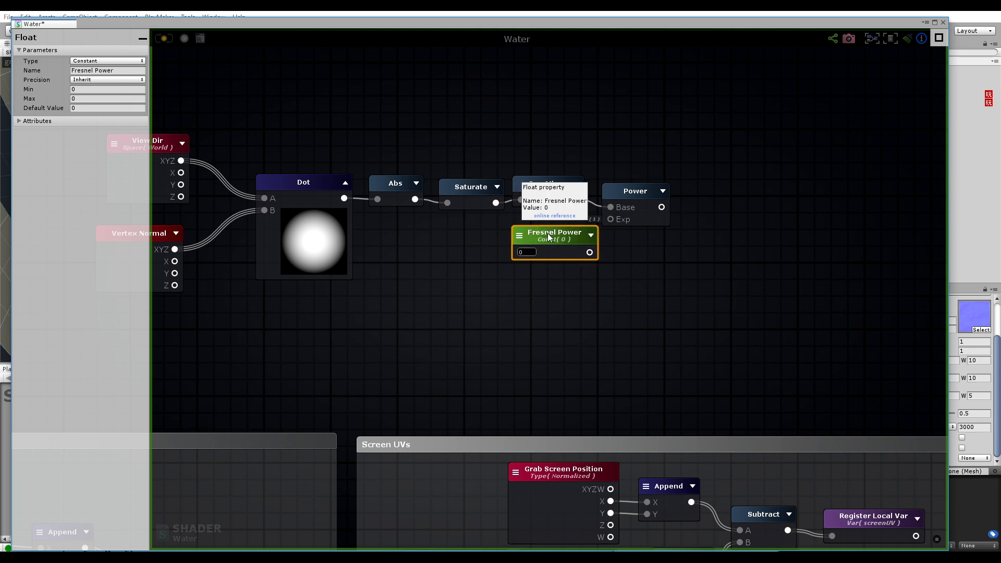
pyautogui.click(537, 239)
pyautogui.click(543, 259)
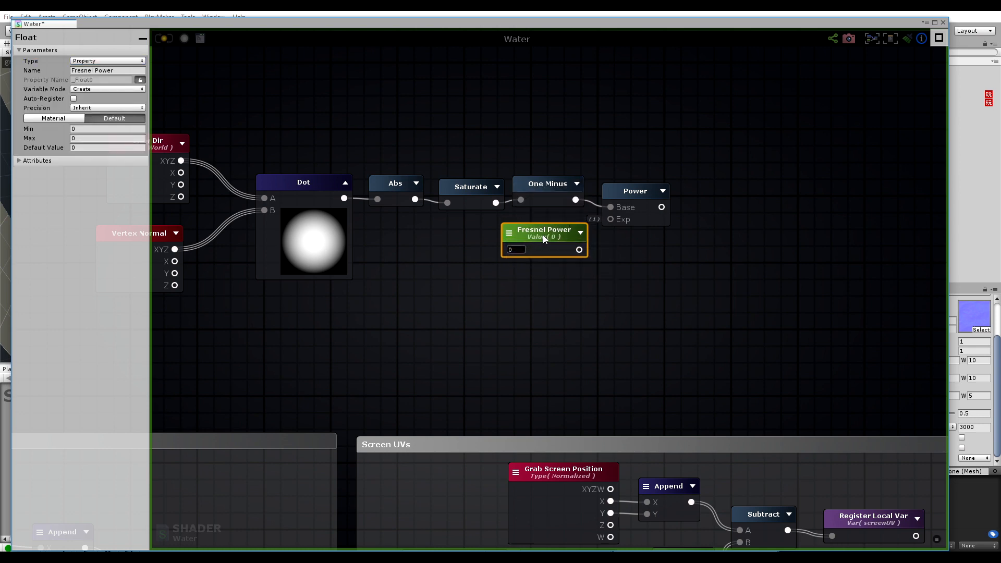
# Set the Fresnel Power node's maximum to 4 and its default value to 1.
pyautogui.click(81, 137)
pyautogui.write('4')
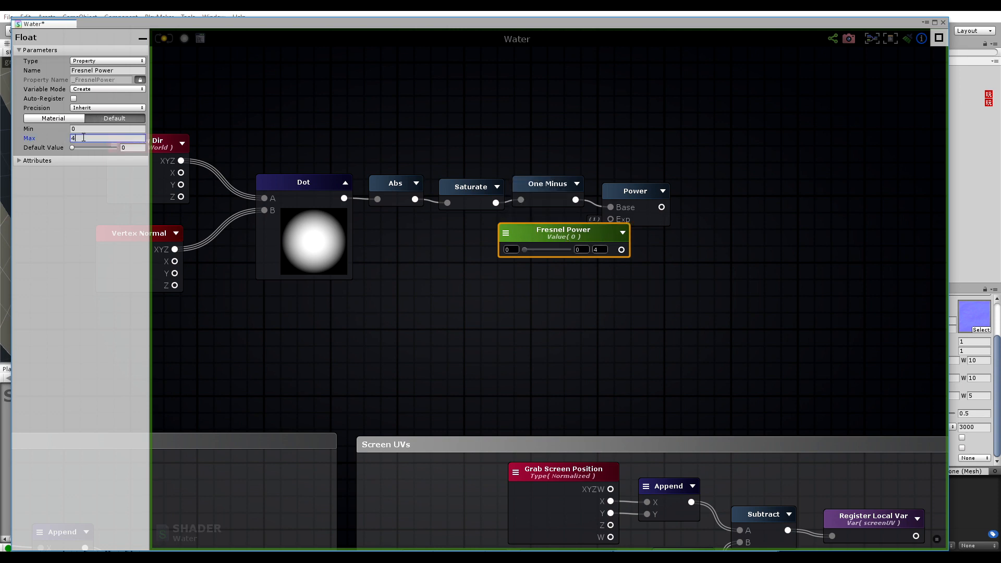
pyautogui.moveTo(128, 148); pyautogui.dragTo(112, 149)
pyautogui.write('1')
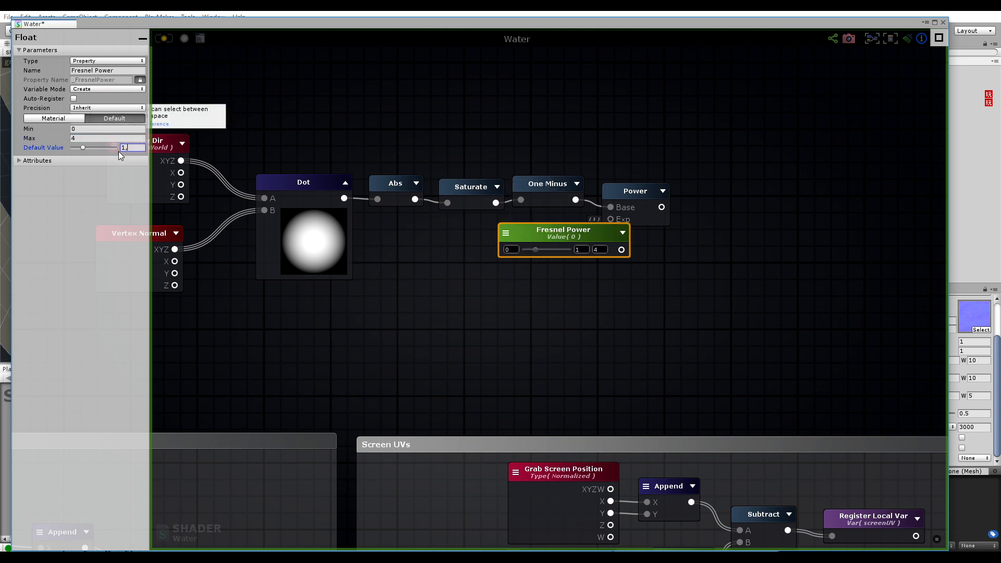
# Connect Fresnel Power to the Power node's Exp input, and tidy the Saturate and Fresnel Power nodes in the chain.
pyautogui.moveTo(552, 237); pyautogui.dragTo(495, 237)
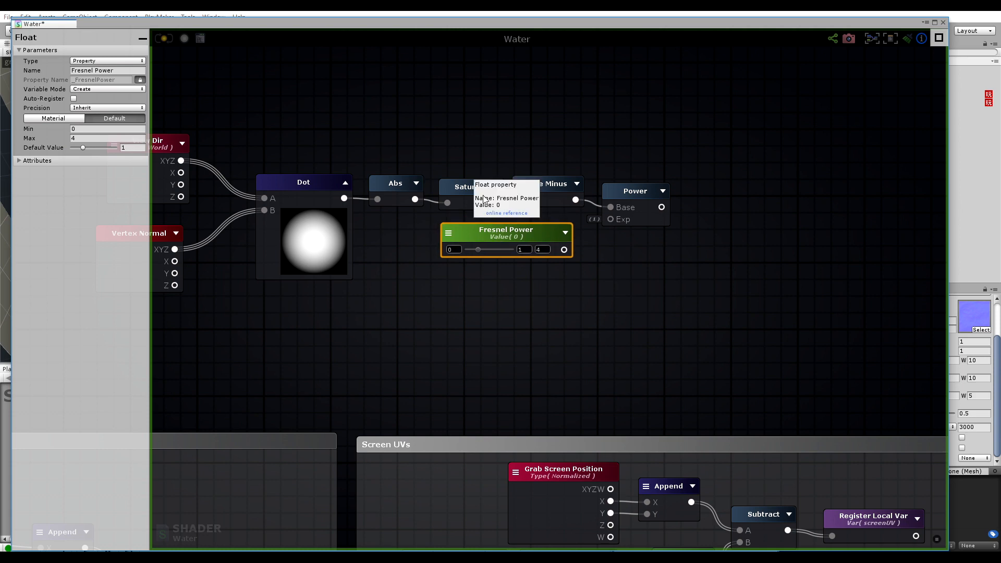
pyautogui.moveTo(469, 187); pyautogui.dragTo(468, 183)
pyautogui.moveTo(605, 215); pyautogui.dragTo(606, 217)
pyautogui.moveTo(511, 235); pyautogui.dragTo(520, 229)
pyautogui.moveTo(696, 238); pyautogui.dragTo(607, 246, button='middle')
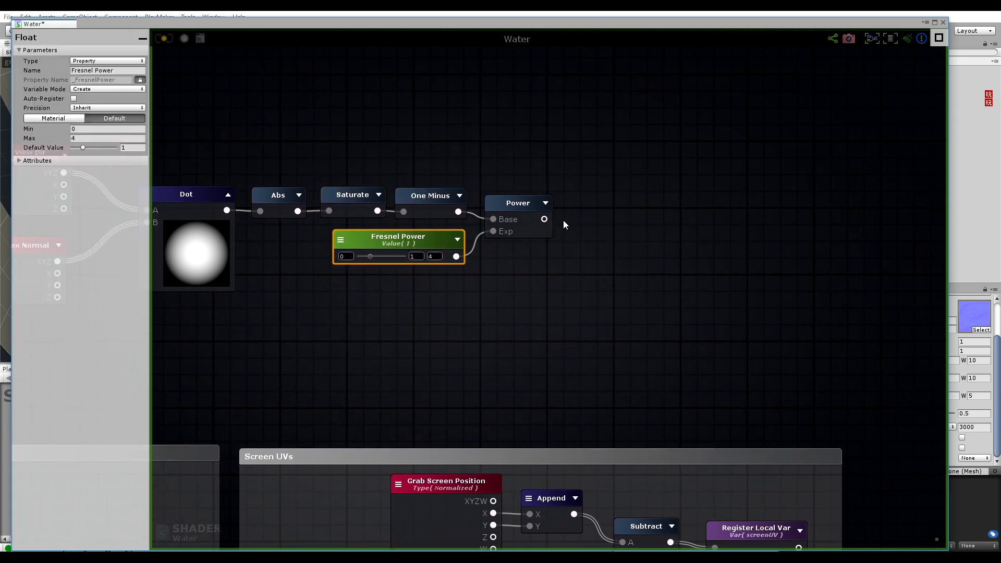
# Add a Register Local Var node after the Power node and connect the Power output to its input.
pyautogui.rightClick(583, 209)
pyautogui.write('reg')
pyautogui.click(617, 235)
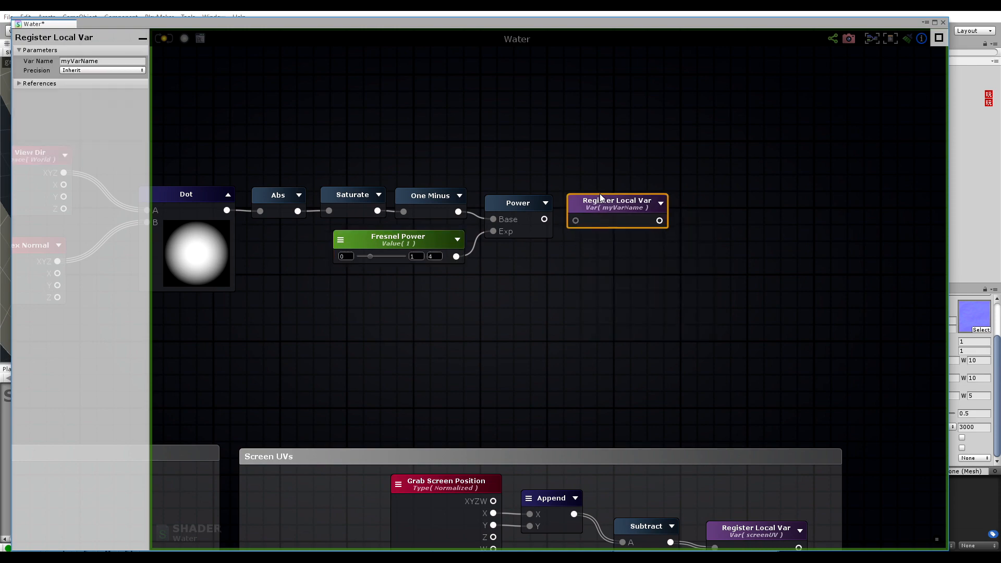
pyautogui.moveTo(545, 219); pyautogui.dragTo(575, 220)
pyautogui.scroll(-3, 678, 214)
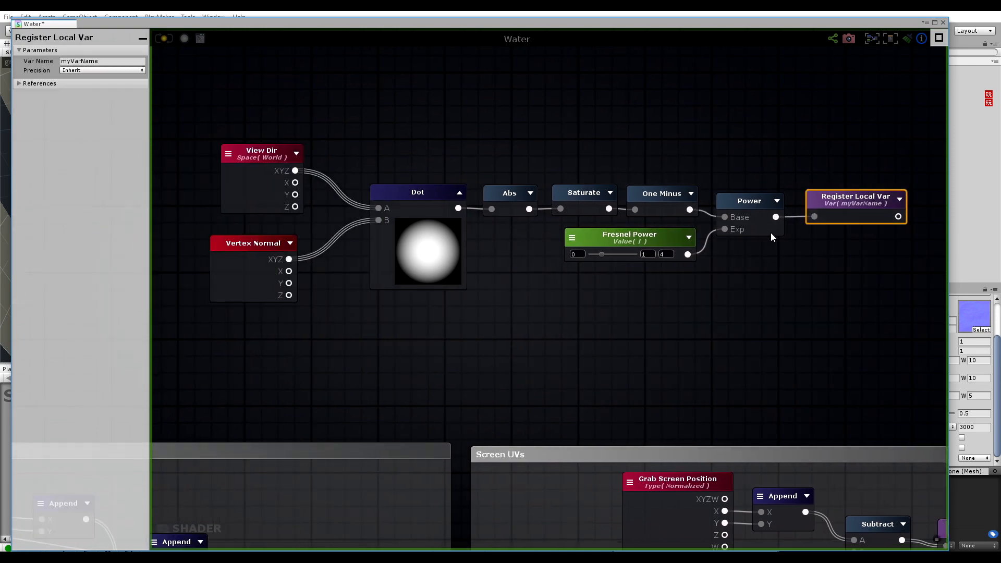
# Group the whole Fresnel node chain in a comment frame titled Fresnel.
pyautogui.click(729, 182)
pyautogui.press('c')
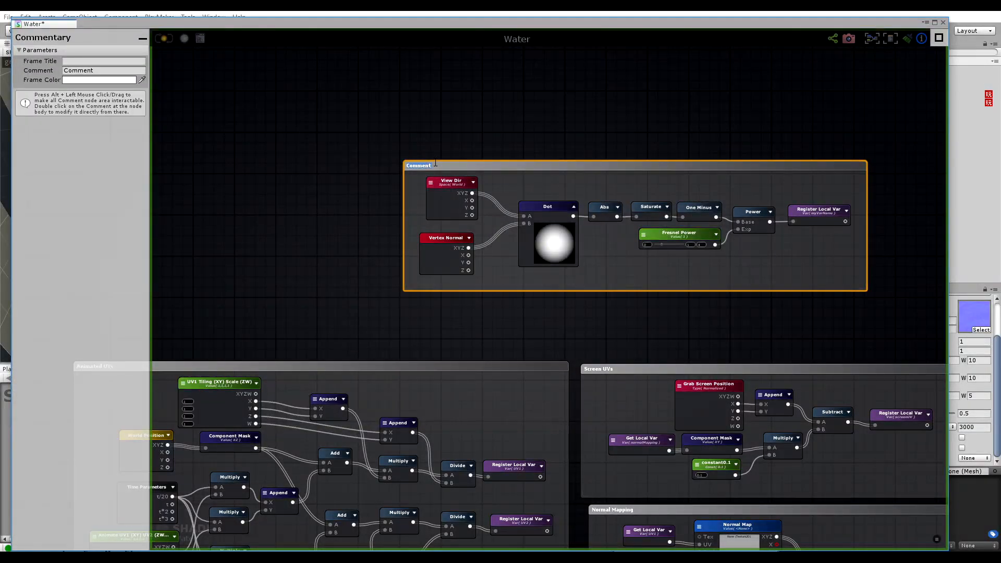
pyautogui.write('Fresnel')
# Name the local variable registered at the end of the Fresnel chain fresnel.
pyautogui.click(795, 215)
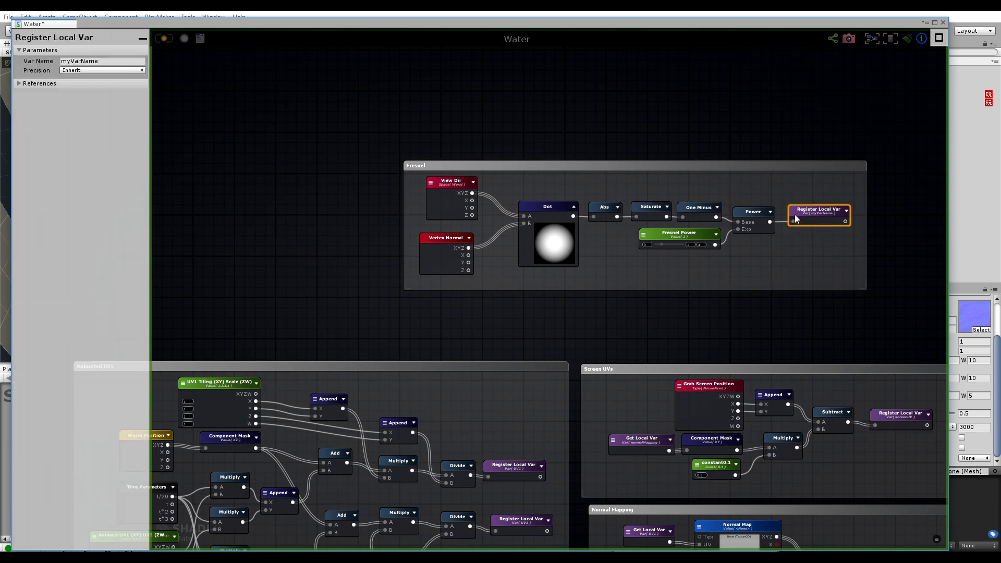
pyautogui.click(99, 59)
pyautogui.write('fresnel')
pyautogui.moveTo(747, 221); pyautogui.dragTo(532, 177, button='middle')
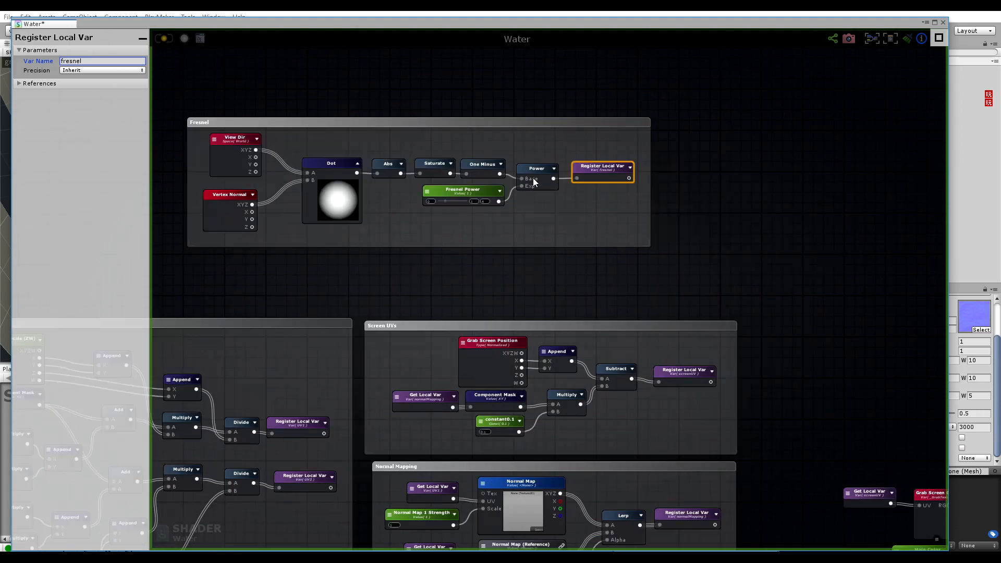
pyautogui.click(627, 208)
# Add a Get Local Var node referencing fresnel below Main Color and connect it to the Lerp node's Alpha.
pyautogui.moveTo(893, 490); pyautogui.dragTo(577, 251, button='middle')
pyautogui.scroll(2, 560, 300)
pyautogui.moveTo(560, 299); pyautogui.dragTo(451, 367, button='middle')
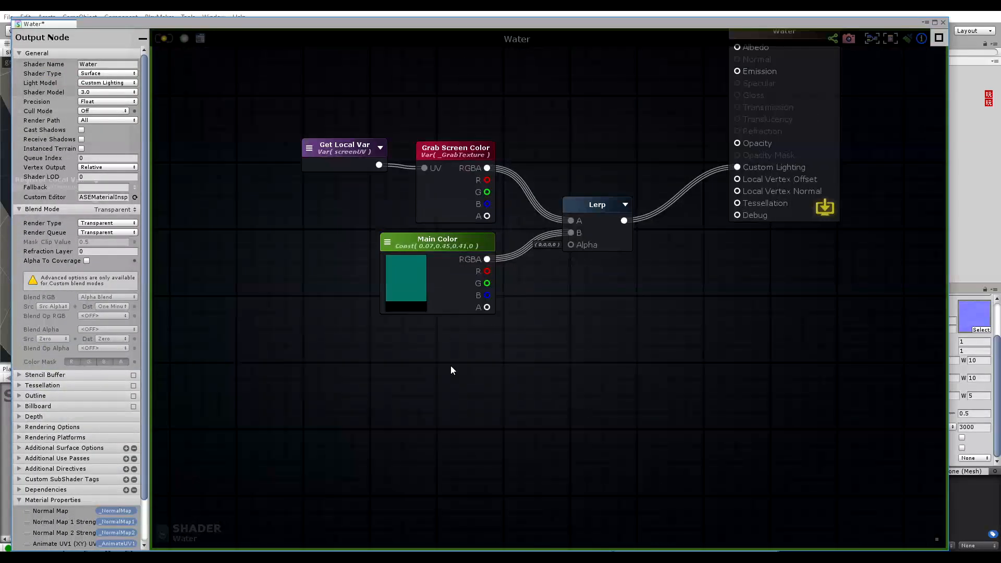
pyautogui.press('g')
pyautogui.click(435, 357)
pyautogui.click(441, 363)
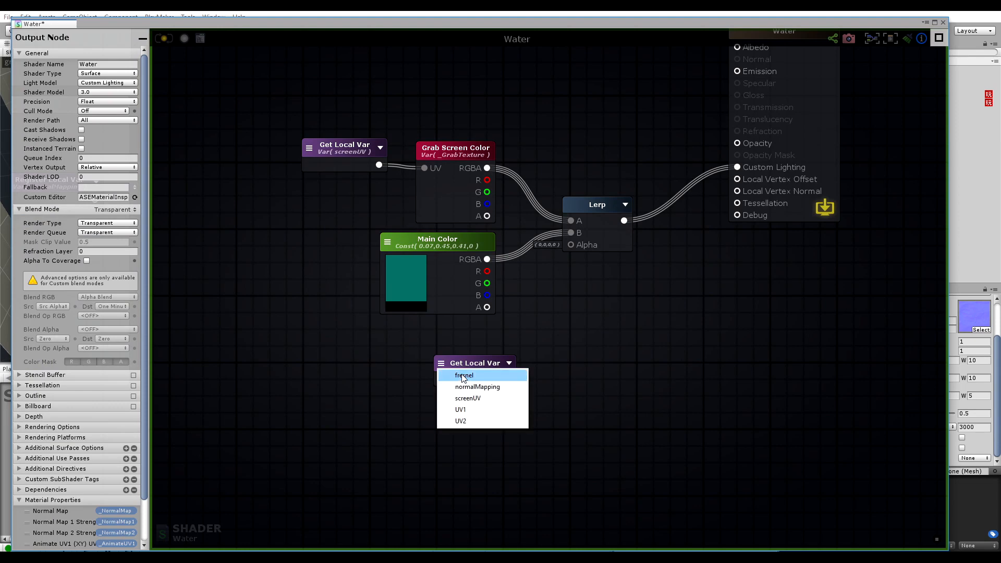
pyautogui.click(469, 375)
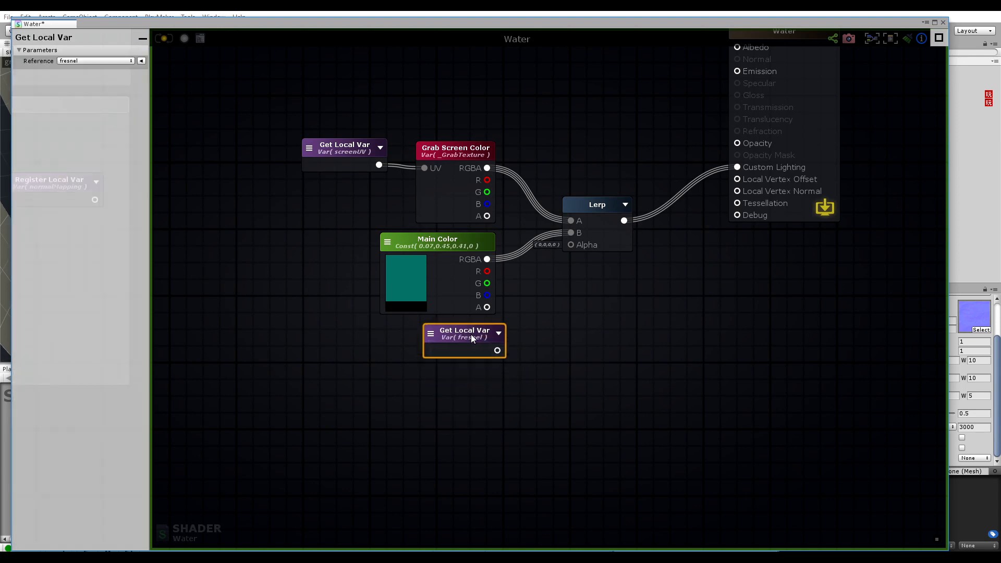
pyautogui.moveTo(495, 349); pyautogui.dragTo(572, 245)
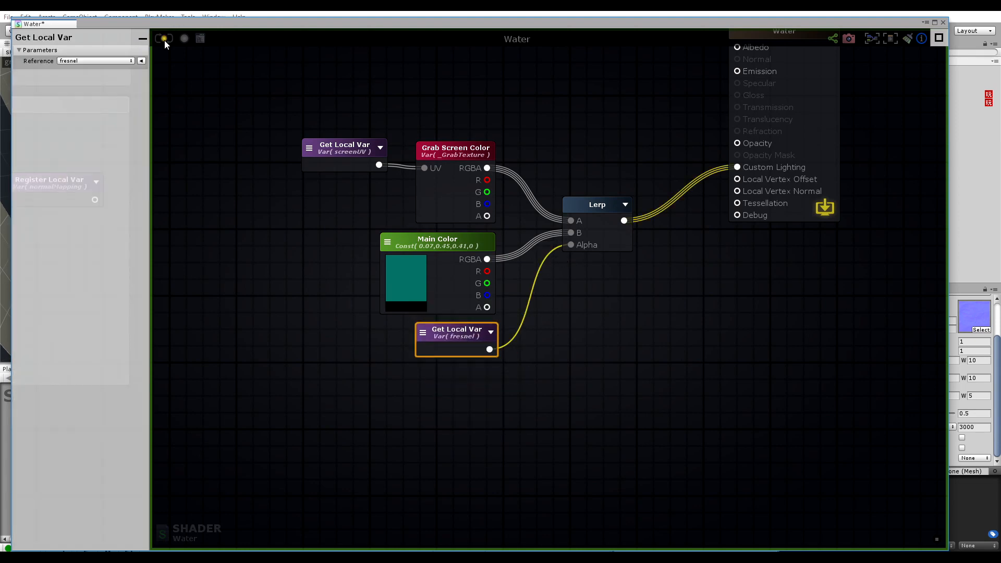
# Examine the Fresnel blending on the pool's water from different angles in the Scene view.
pyautogui.moveTo(620, 25); pyautogui.dragTo(449, 406)
pyautogui.keyDown('alt'); pyautogui.moveTo(365, 255); pyautogui.dragTo(331, 144); pyautogui.keyUp('alt')
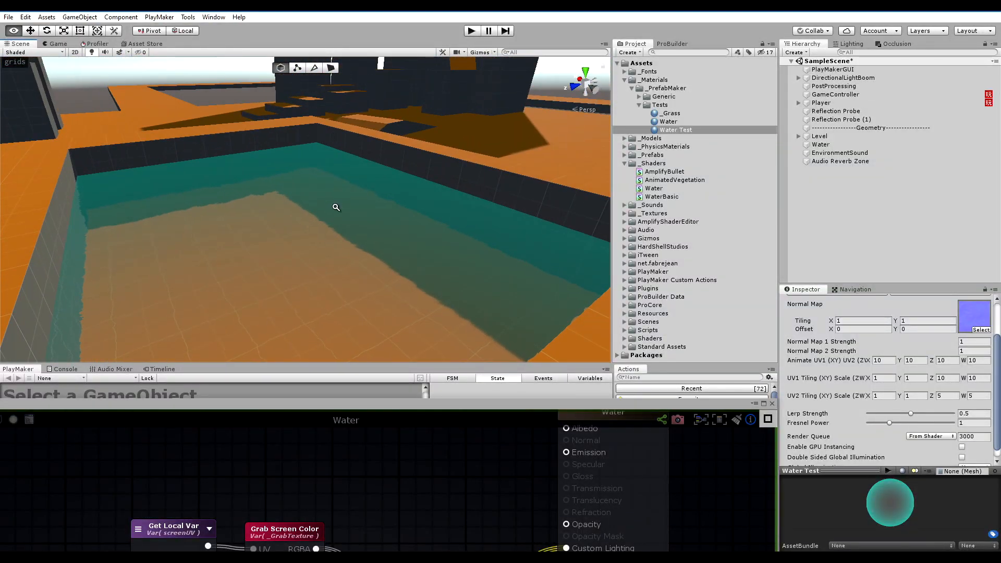
pyautogui.keyDown('alt'); pyautogui.moveTo(335, 208); pyautogui.dragTo(495, 34); pyautogui.keyUp('alt')
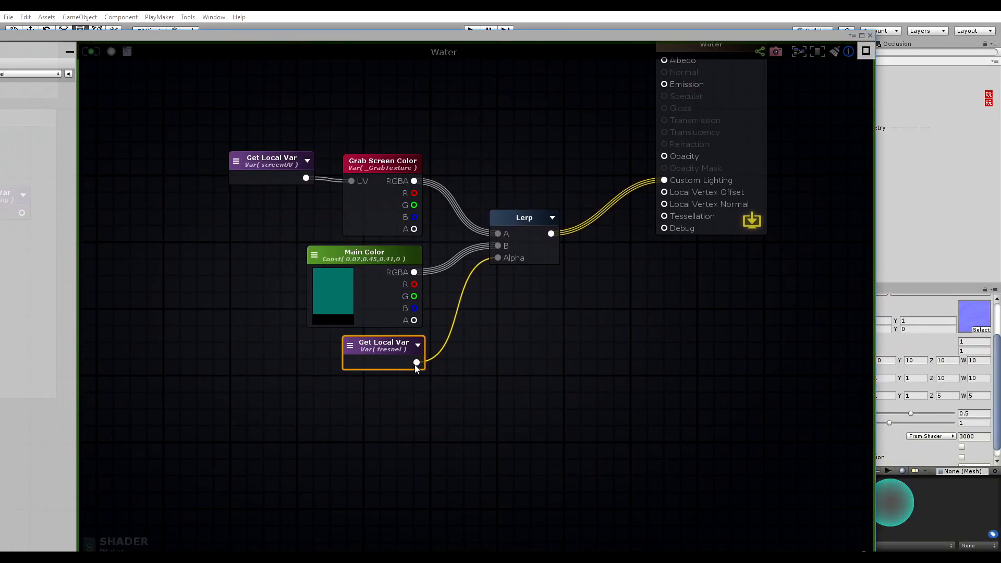
# Connect the fresnel variable directly to Custom Lighting, recompile the shader and check the raw Fresnel on the water in the scene.
pyautogui.moveTo(417, 363); pyautogui.dragTo(665, 181)
pyautogui.click(91, 51)
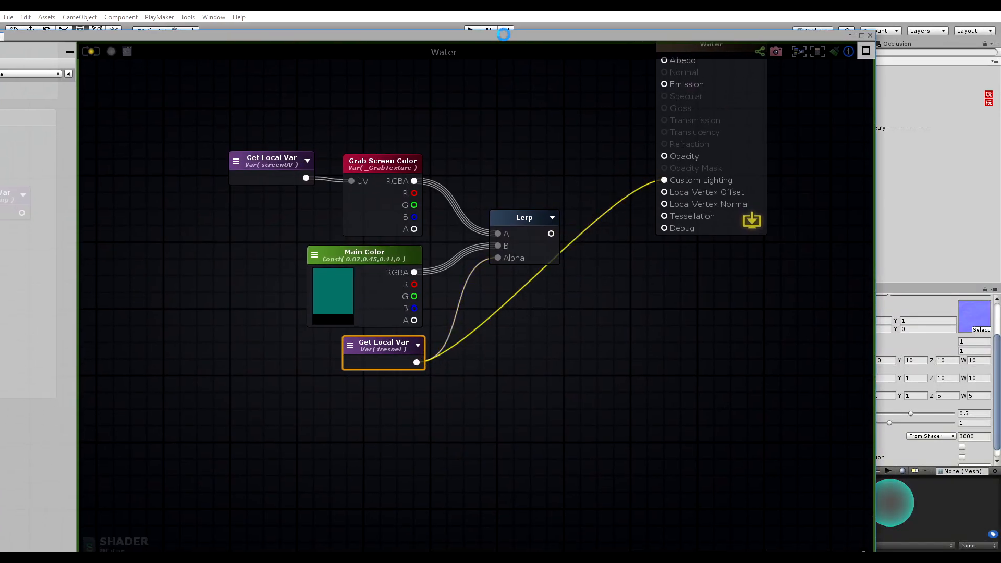
pyautogui.moveTo(504, 37); pyautogui.dragTo(480, 442)
pyautogui.keyDown('alt'); pyautogui.moveTo(340, 224); pyautogui.dragTo(498, 12); pyautogui.keyUp('alt')
# Try a built-in Fresnel node above the Fresnel frame with its Normal Vector set to Tangent Normal.
pyautogui.moveTo(270, 152); pyautogui.dragTo(731, 360, button='middle')
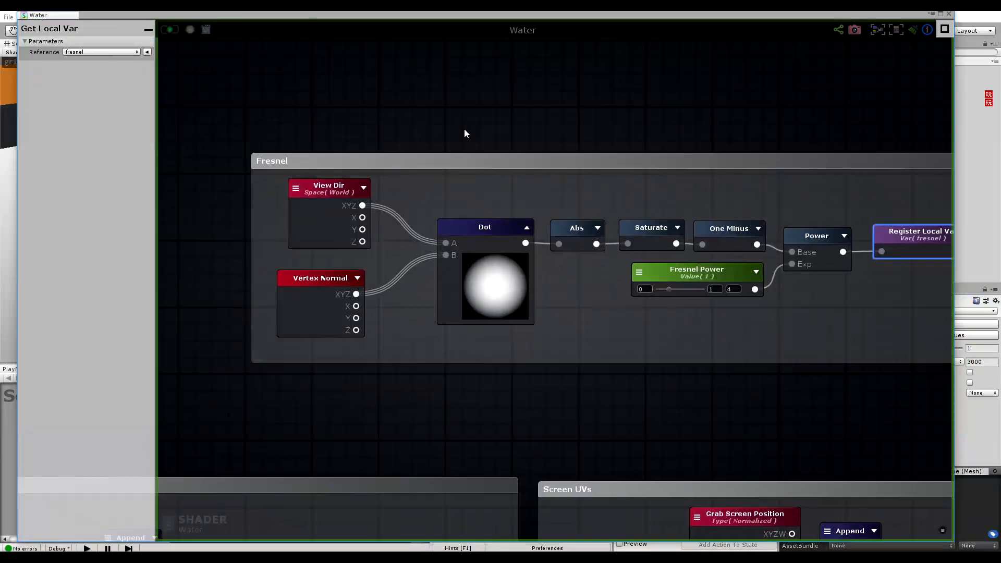
pyautogui.rightClick(464, 128)
pyautogui.write('fre')
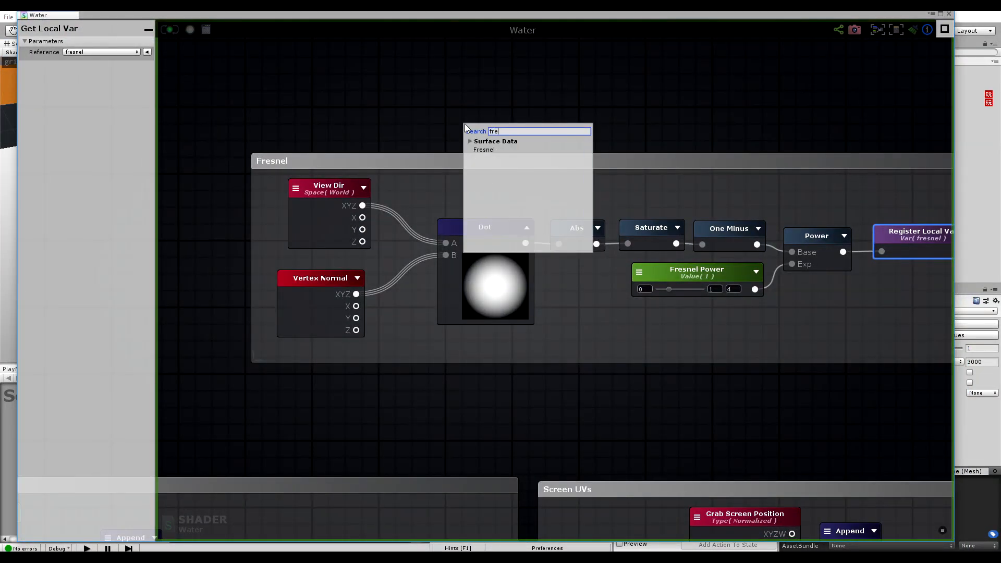
pyautogui.click(484, 149)
pyautogui.moveTo(484, 144); pyautogui.dragTo(479, 62)
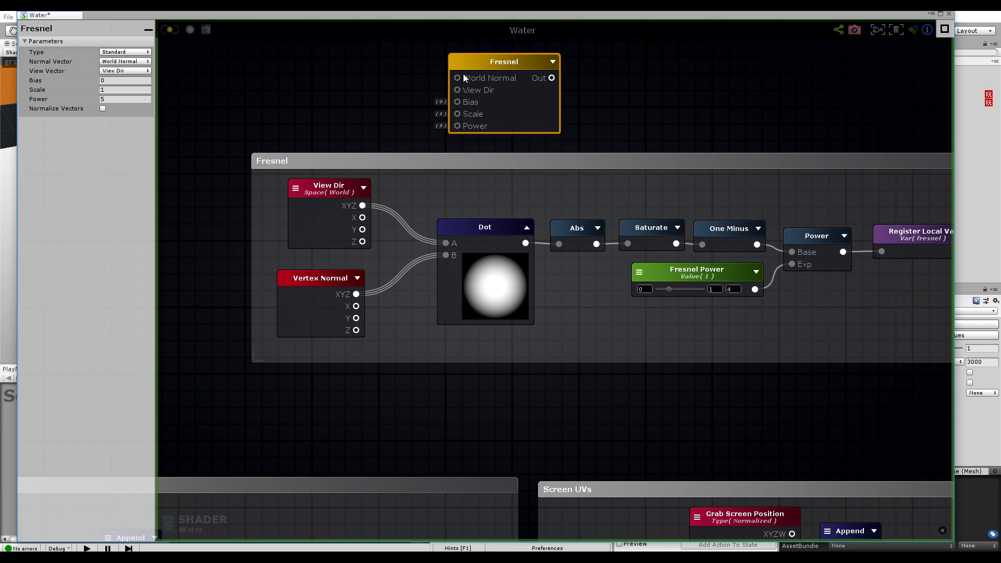
pyautogui.click(126, 61)
pyautogui.click(130, 84)
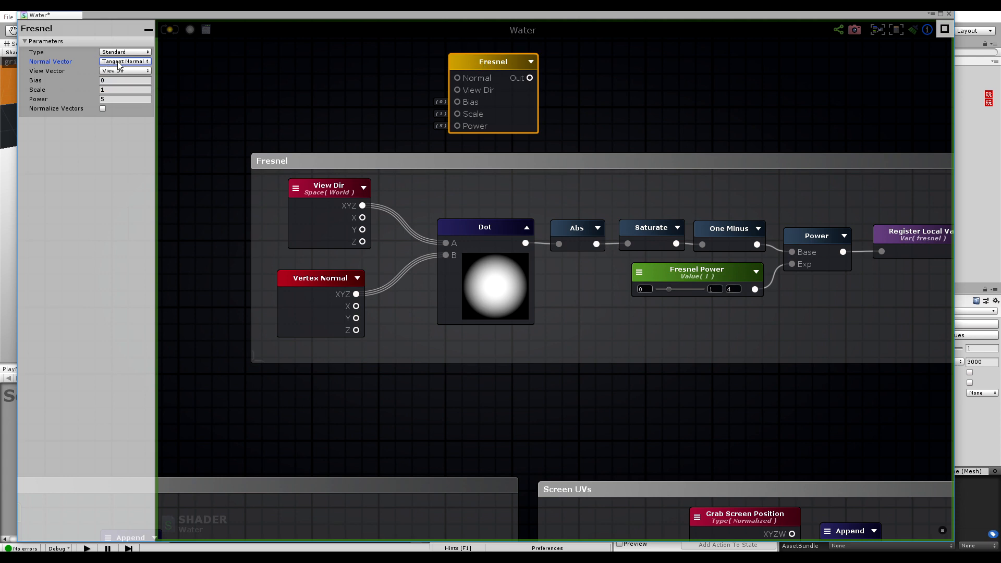
pyautogui.moveTo(463, 77); pyautogui.dragTo(427, 71)
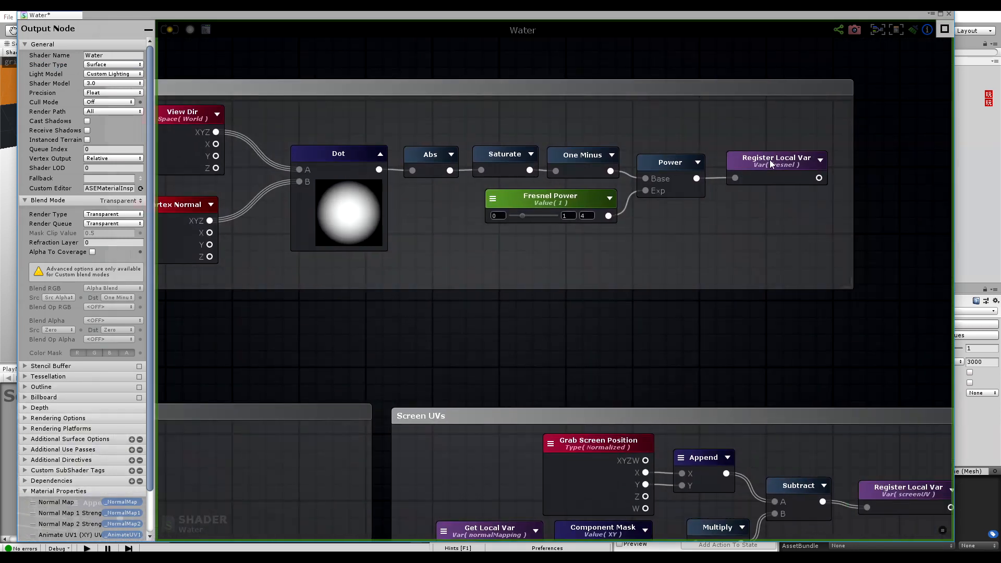
# Shift the Fresnel chain's nodes, from Register Local Var back to Dot and View Dir, up and right inside the Fresnel frame.
pyautogui.click(793, 120)
pyautogui.moveTo(683, 165); pyautogui.dragTo(707, 127)
pyautogui.moveTo(570, 161); pyautogui.dragTo(595, 133)
pyautogui.moveTo(500, 154); pyautogui.dragTo(528, 130)
pyautogui.moveTo(433, 152); pyautogui.dragTo(461, 125)
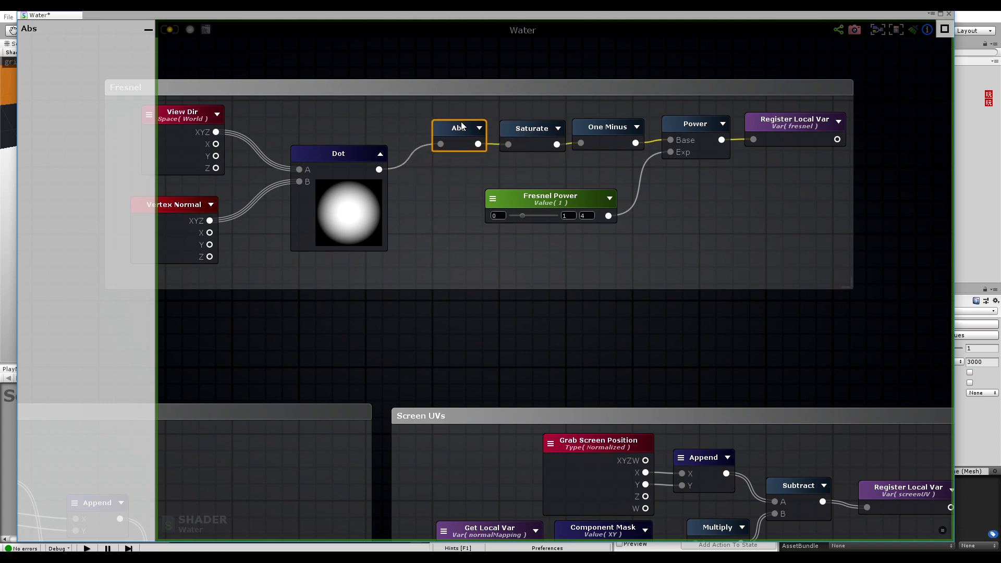
pyautogui.moveTo(585, 194); pyautogui.dragTo(616, 163)
pyautogui.moveTo(326, 149); pyautogui.dragTo(365, 124)
pyautogui.moveTo(365, 123); pyautogui.dragTo(523, 131, button='middle')
pyautogui.moveTo(336, 121); pyautogui.dragTo(417, 126)
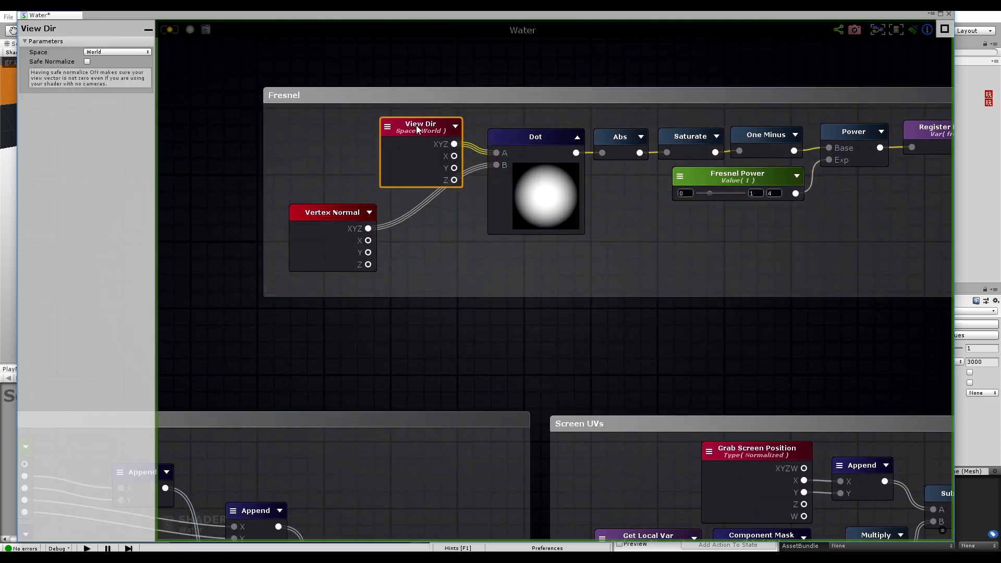
# Extend the Fresnel frame to the left, and move Vertex Normal to that end, disconnected from the Dot node's B input.
pyautogui.moveTo(395, 228); pyautogui.dragTo(512, 184, button='middle')
pyautogui.moveTo(440, 261); pyautogui.dragTo(217, 297)
pyautogui.moveTo(645, 299); pyautogui.dragTo(716, 283, button='middle')
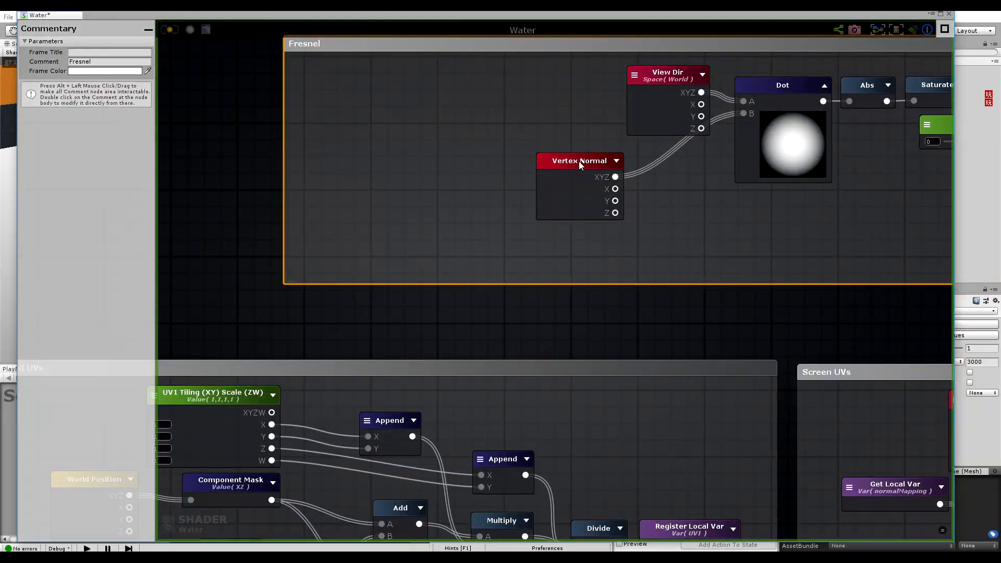
pyautogui.moveTo(579, 161); pyautogui.dragTo(344, 96)
pyautogui.keyDown('alt'); pyautogui.click(743, 112); pyautogui.keyUp('alt')
# Add an Append node set to Vector2 beside Vertex Normal and feed it the normal's X and Y outputs.
pyautogui.moveTo(461, 116); pyautogui.dragTo(469, 162, button='middle')
pyautogui.rightClick(463, 145)
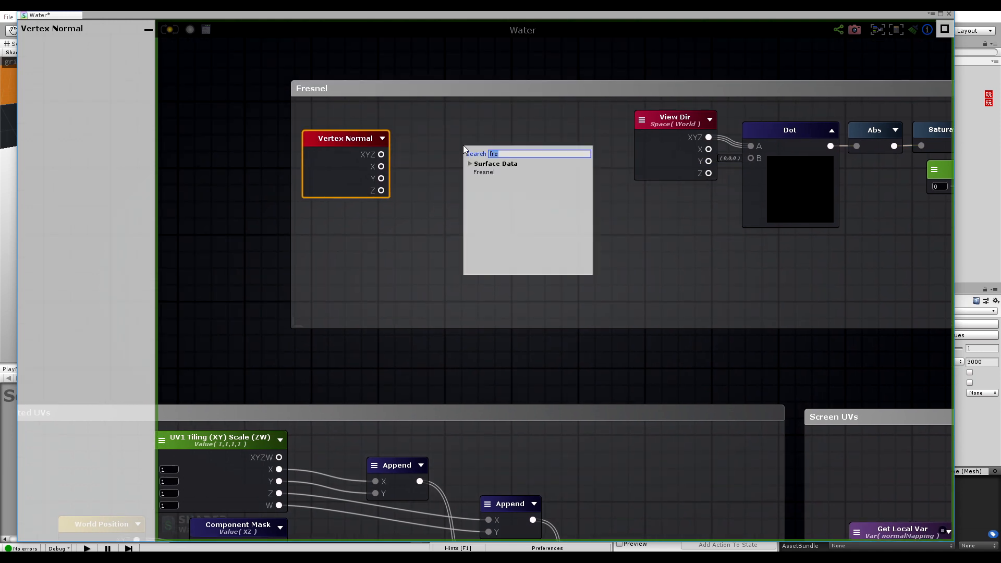
pyautogui.press('BackSpace')
pyautogui.write('aoo')
pyautogui.press('BackSpace')
pyautogui.press('BackSpace')
pyautogui.press('BackSpace')
pyautogui.write('appe')
pyautogui.click(522, 171)
pyautogui.click(469, 153)
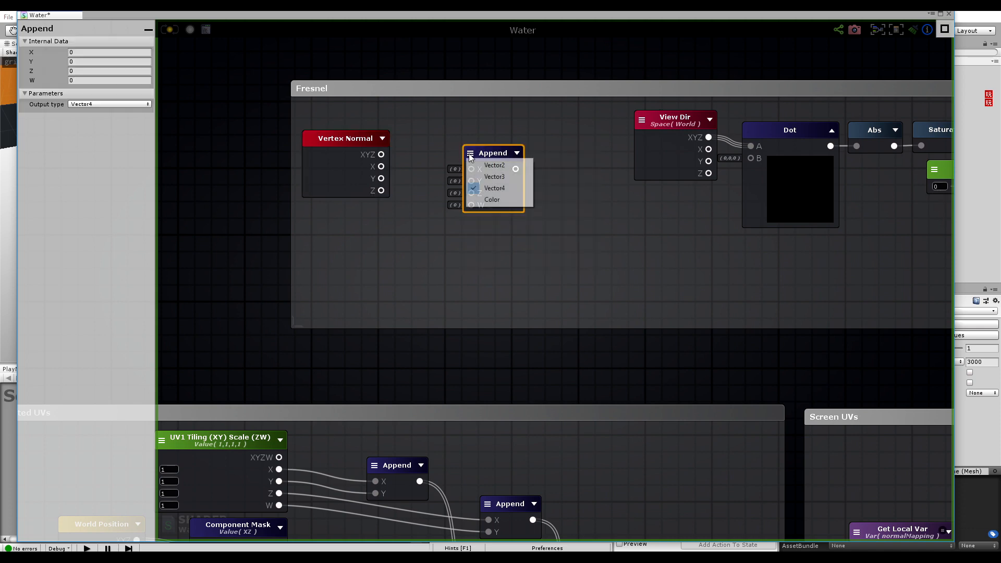
pyautogui.click(494, 166)
pyautogui.moveTo(488, 161); pyautogui.dragTo(460, 165)
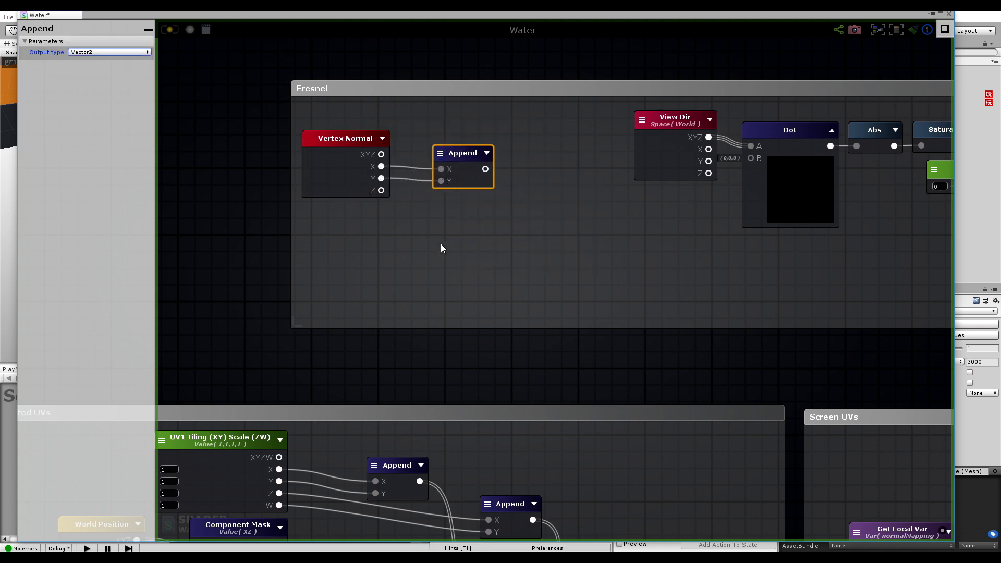
# Add a Get Local Var node referencing normalMapping below Vertex Normal in the Fresnel frame.
pyautogui.rightClick(402, 245)
pyautogui.write('getr')
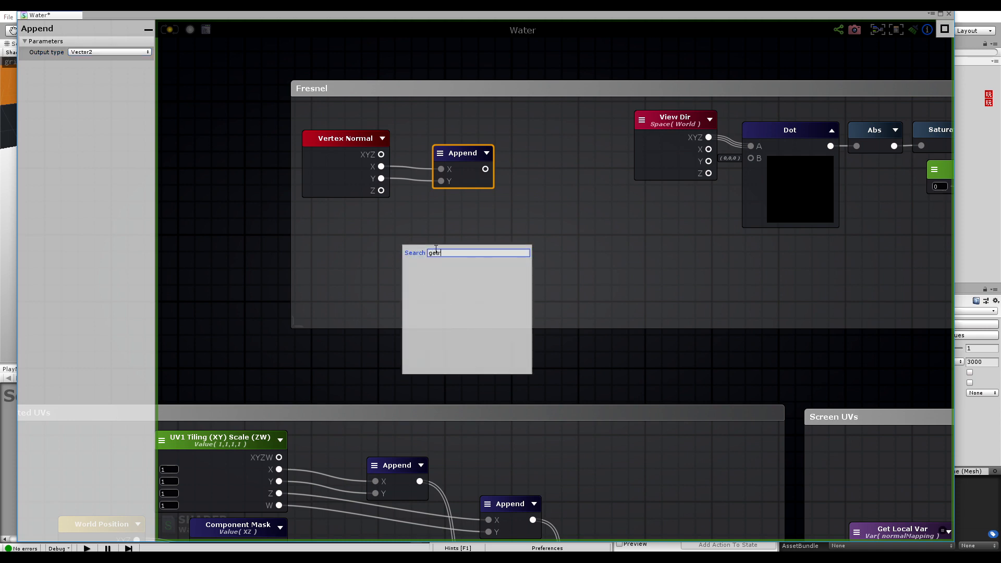
pyautogui.click(417, 272)
pyautogui.moveTo(431, 266); pyautogui.dragTo(341, 257)
pyautogui.click(365, 268)
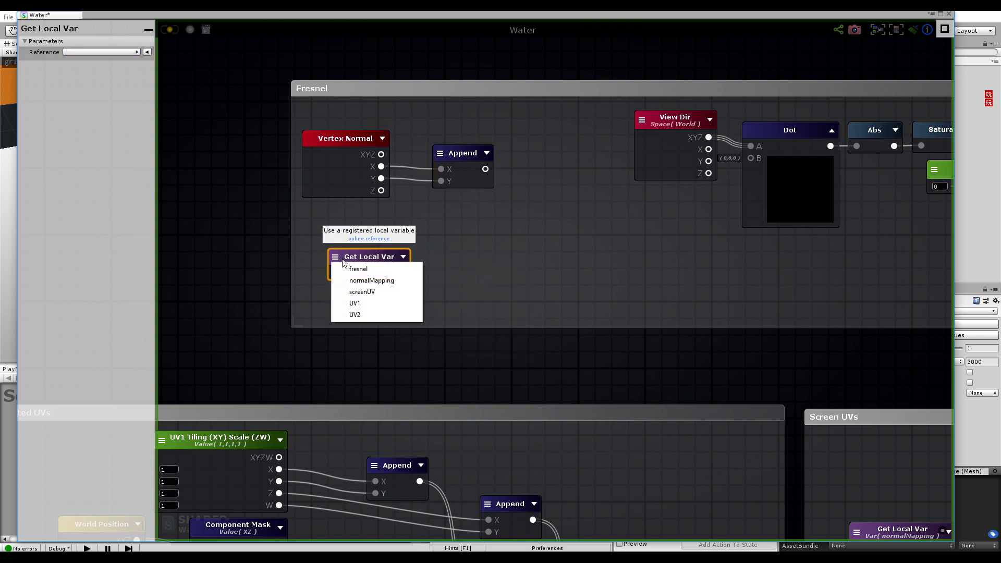
pyautogui.click(356, 281)
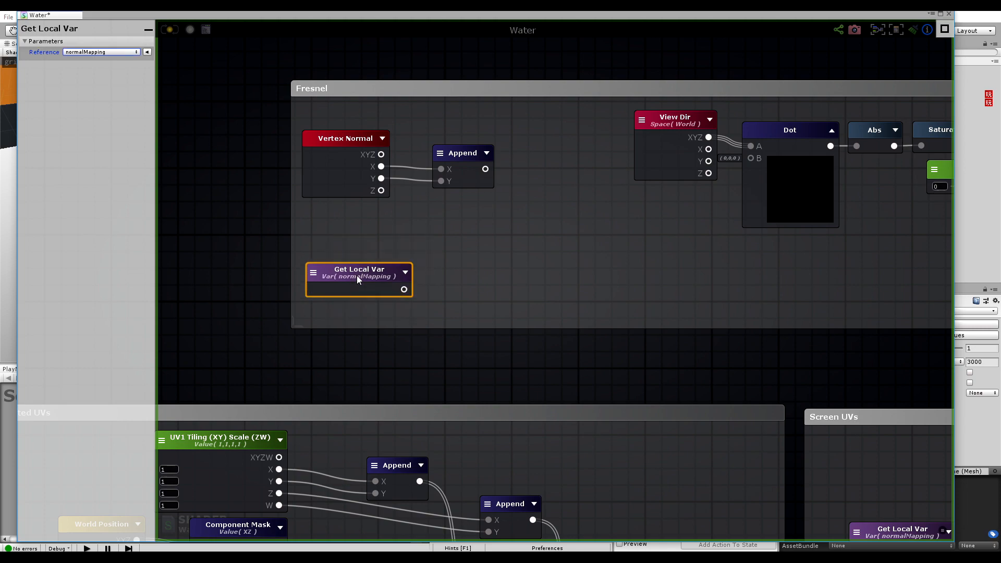
pyautogui.moveTo(357, 275); pyautogui.dragTo(360, 252)
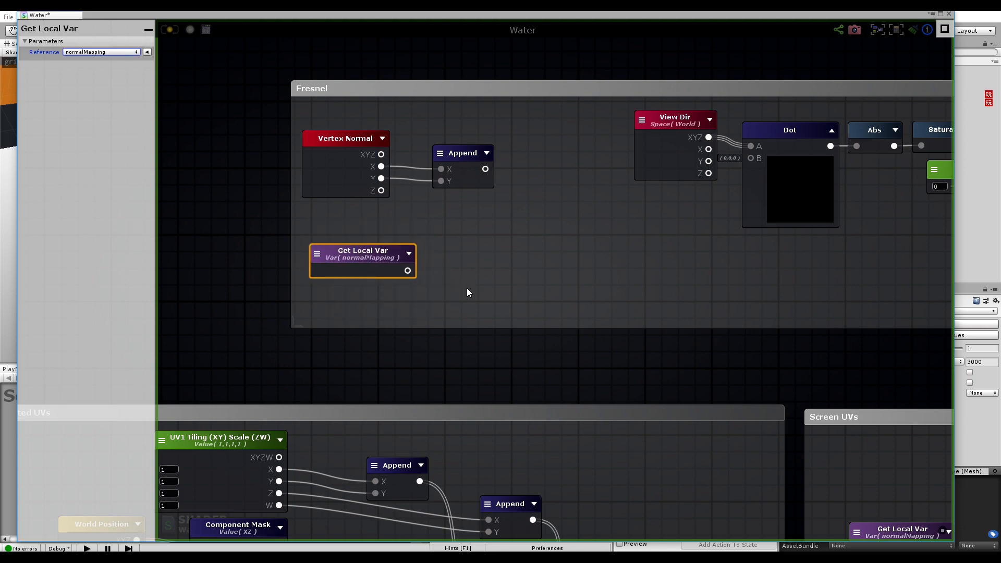
# Add a Component Mask node limited to X and Y and connect the Fresnel frame's normalMapping variable to it.
pyautogui.moveTo(624, 325); pyautogui.dragTo(381, 142, button='middle')
pyautogui.moveTo(622, 282); pyautogui.dragTo(437, 194, button='middle')
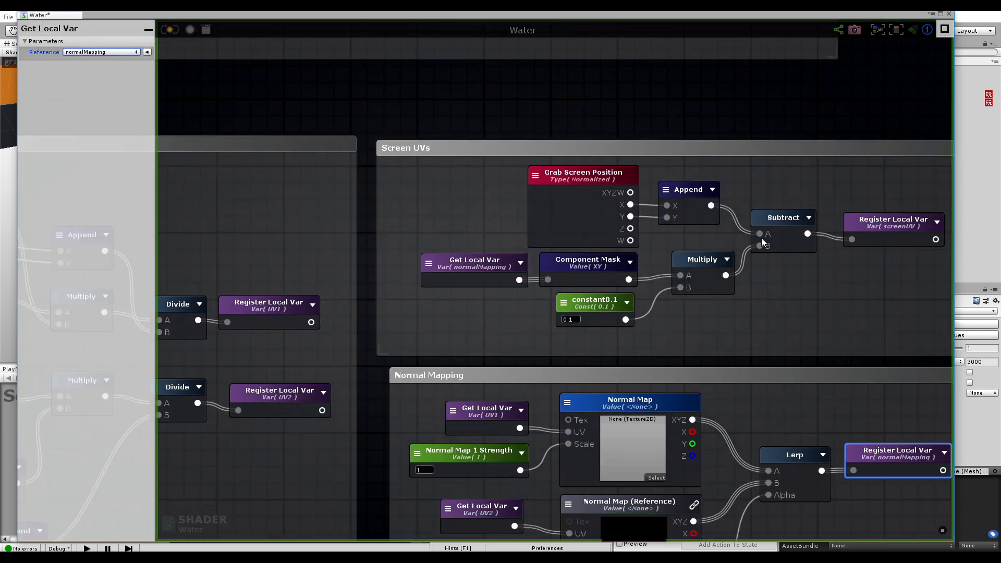
pyautogui.moveTo(822, 232); pyautogui.dragTo(702, 263, button='middle')
pyautogui.press('f')
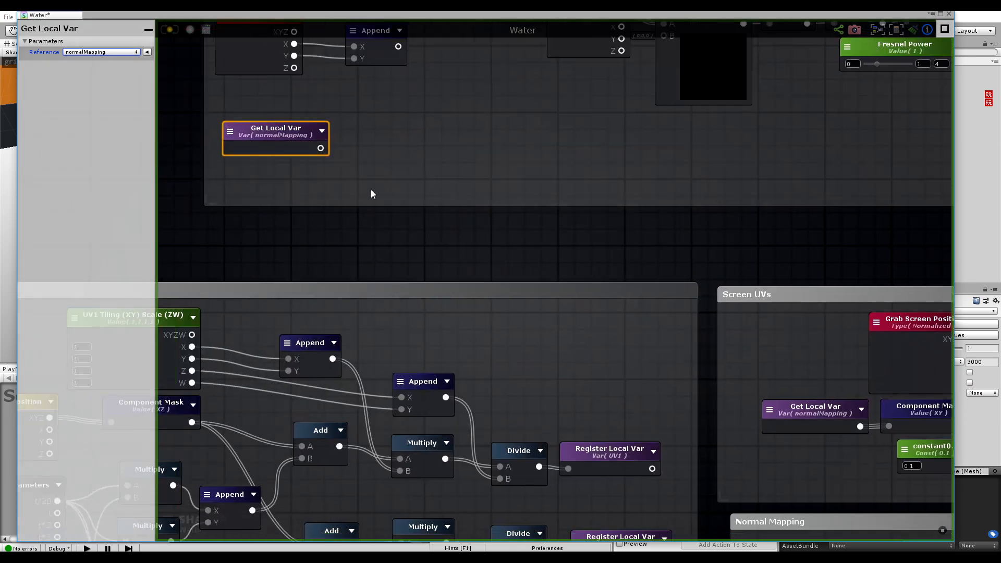
pyautogui.rightClick(518, 242)
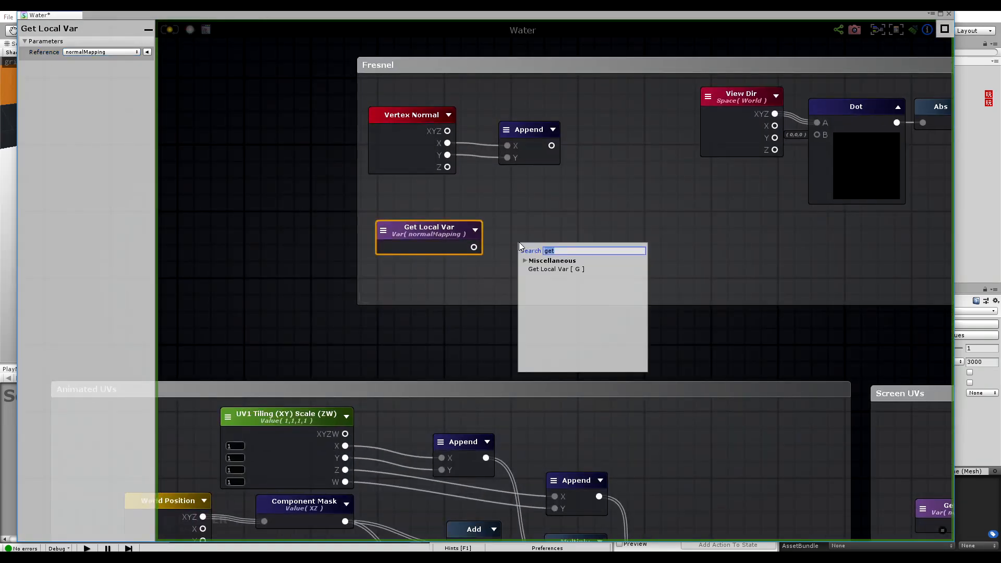
pyautogui.write('comp')
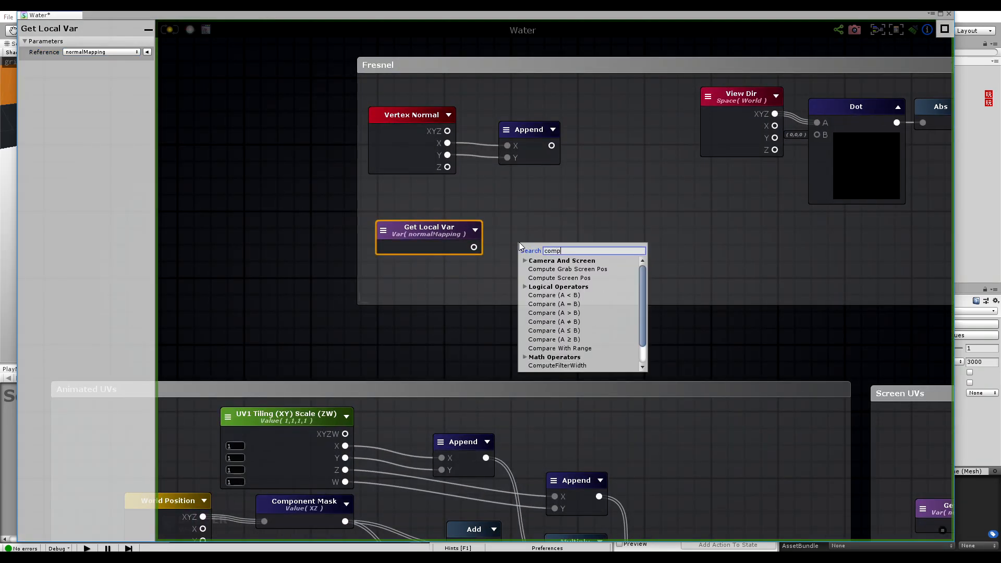
pyautogui.write('one')
pyautogui.click(581, 278)
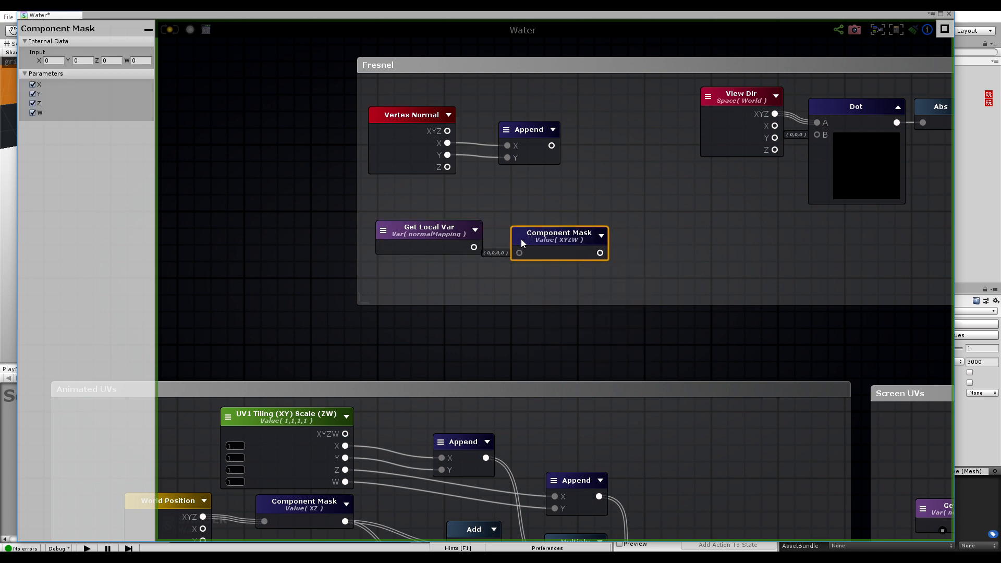
pyautogui.moveTo(494, 249); pyautogui.dragTo(536, 233)
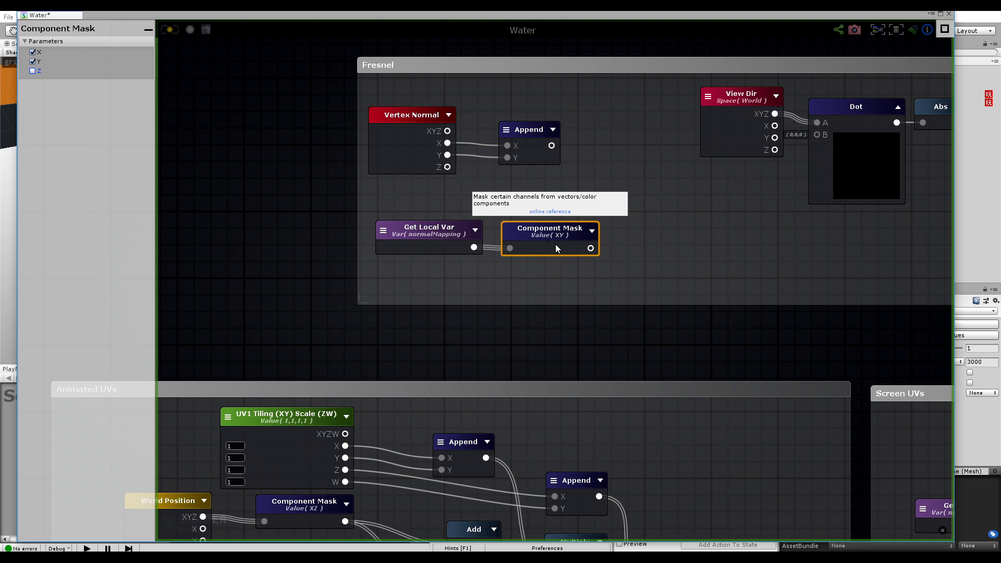
# Add a Divide node in the Fresnel frame and connect the Append output to its A input.
pyautogui.moveTo(640, 233); pyautogui.dragTo(599, 235, button='middle')
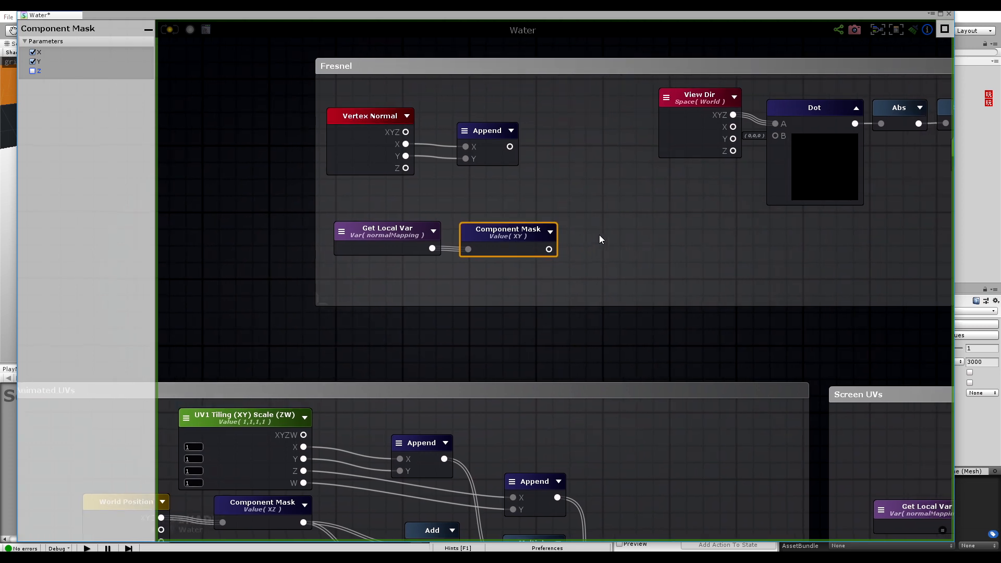
pyautogui.press('d')
pyautogui.click(599, 186)
pyautogui.moveTo(565, 178); pyautogui.dragTo(588, 196)
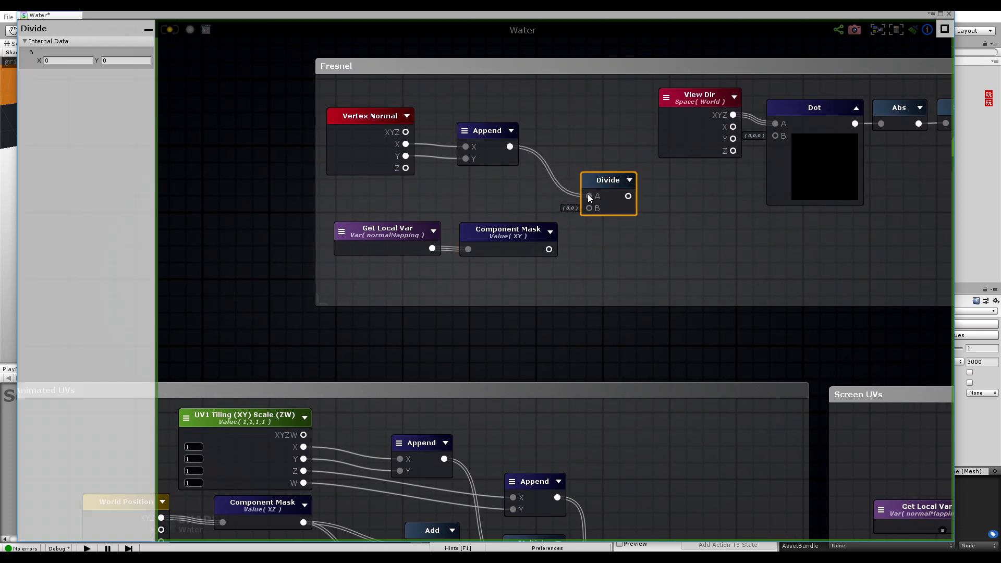
# Connect the Component Mask output to Divide's B input and tidy the normal nodes compactly inside the Fresnel frame.
pyautogui.moveTo(566, 236); pyautogui.dragTo(598, 189)
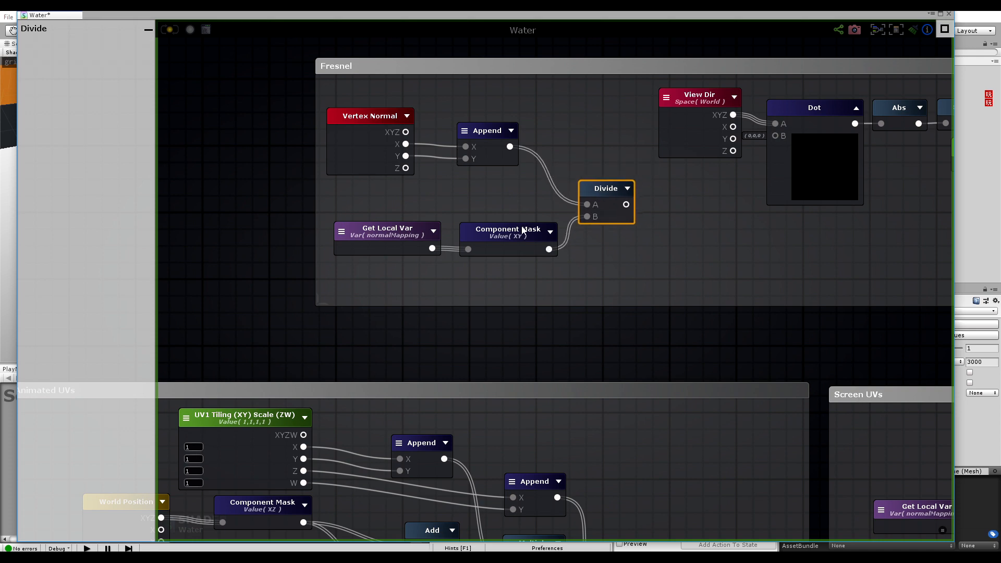
pyautogui.moveTo(506, 235); pyautogui.dragTo(497, 231)
pyautogui.moveTo(382, 123); pyautogui.dragTo(404, 120)
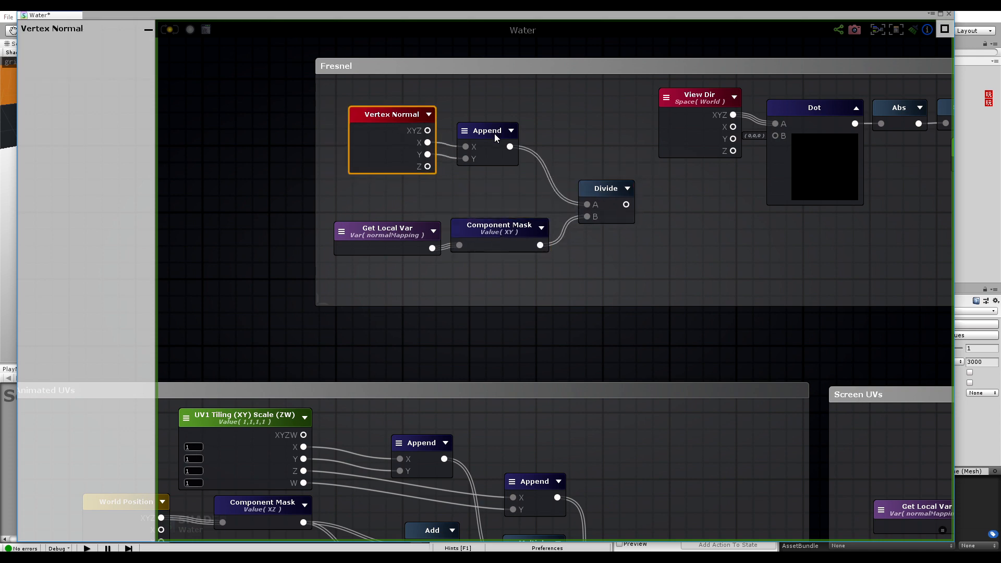
pyautogui.moveTo(494, 133); pyautogui.dragTo(492, 128)
pyautogui.moveTo(420, 237); pyautogui.dragTo(413, 233)
pyautogui.moveTo(503, 233); pyautogui.dragTo(498, 197)
pyautogui.moveTo(400, 232); pyautogui.dragTo(404, 199)
pyautogui.moveTo(602, 189); pyautogui.dragTo(596, 176)
pyautogui.moveTo(641, 184); pyautogui.dragTo(556, 230, button='right')
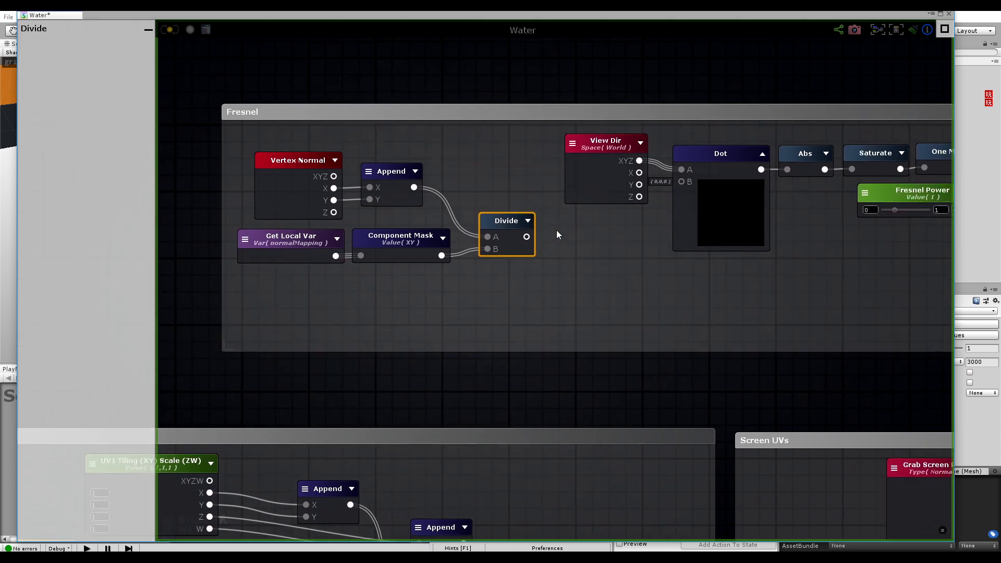
# Add a Vector3 Append node, feed it the Divide result as XY and the vertex normal's Z, and connect it to Dot's B input.
pyautogui.rightClick(578, 237)
pyautogui.write('appe')
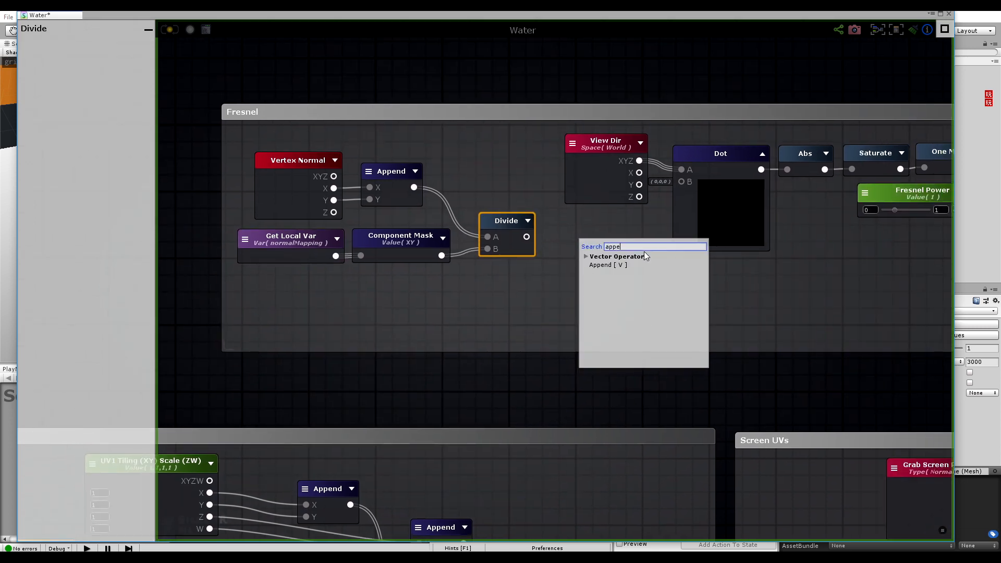
pyautogui.click(608, 265)
pyautogui.click(585, 250)
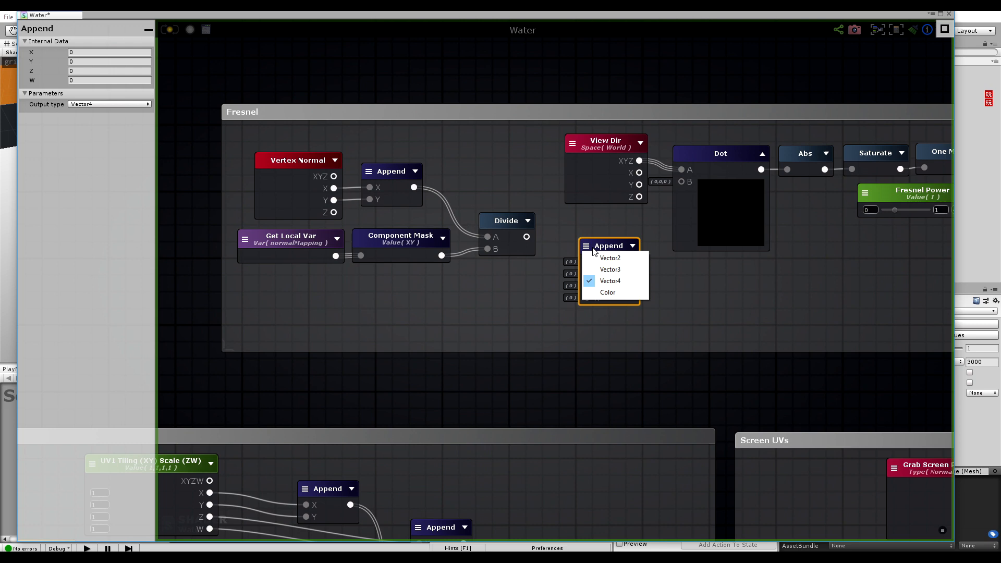
pyautogui.click(611, 272)
pyautogui.moveTo(586, 237); pyautogui.dragTo(566, 251)
pyautogui.moveTo(588, 225); pyautogui.dragTo(682, 181)
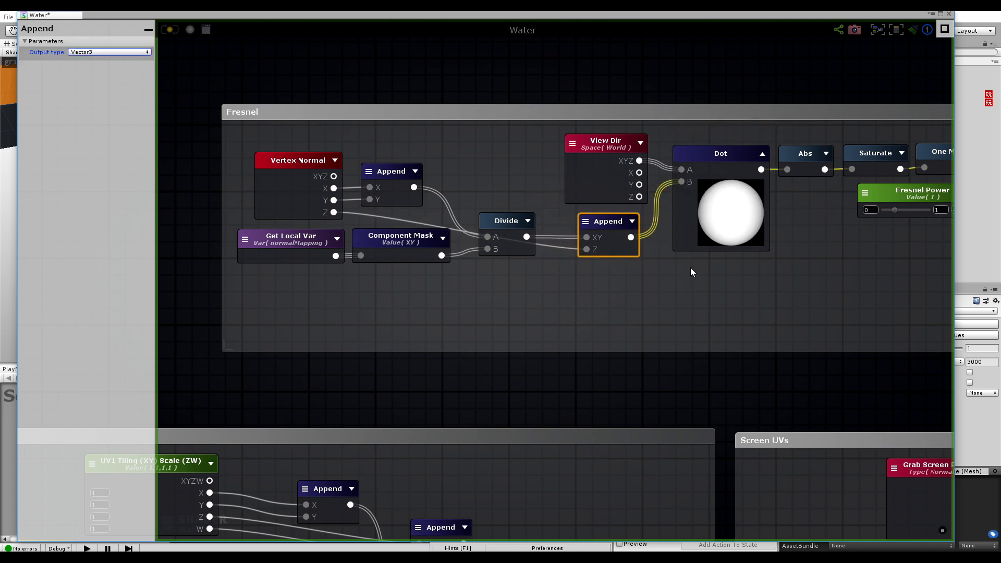
# Check the water in the scene and try adjusting the Water Test material's Fresnel Power.
pyautogui.doubleClick(658, 16)
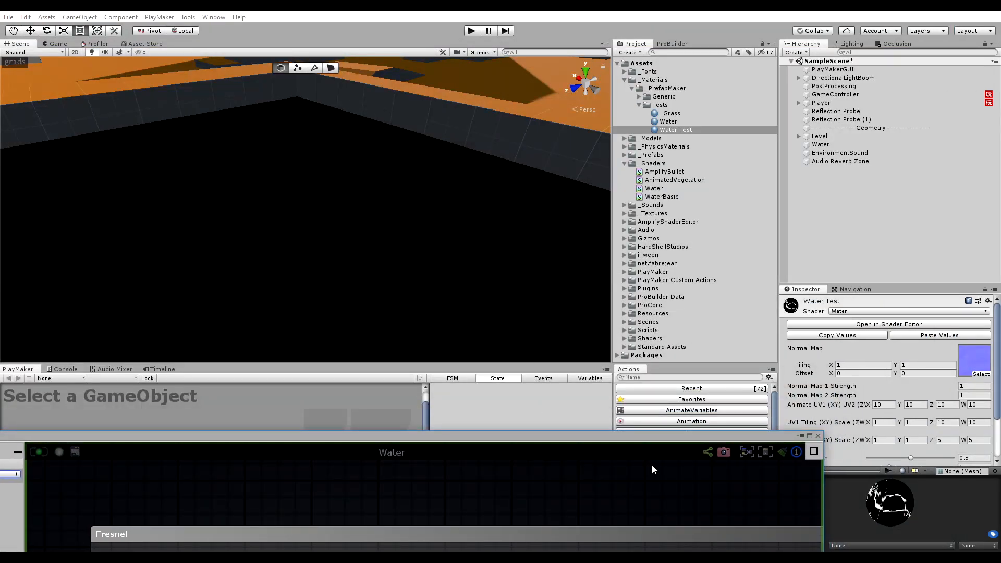
pyautogui.scroll(-3, 855, 422)
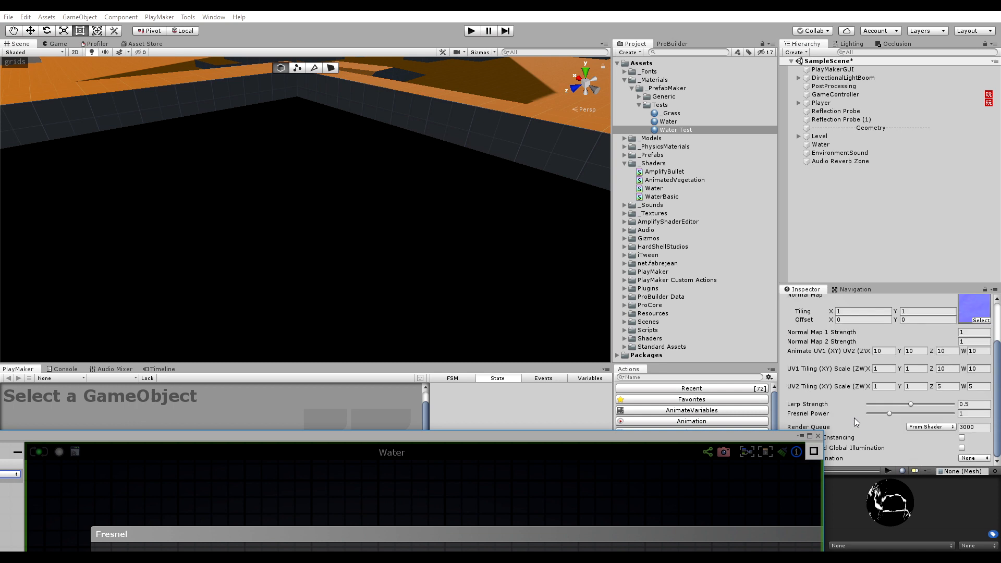
pyautogui.moveTo(890, 414); pyautogui.dragTo(951, 413)
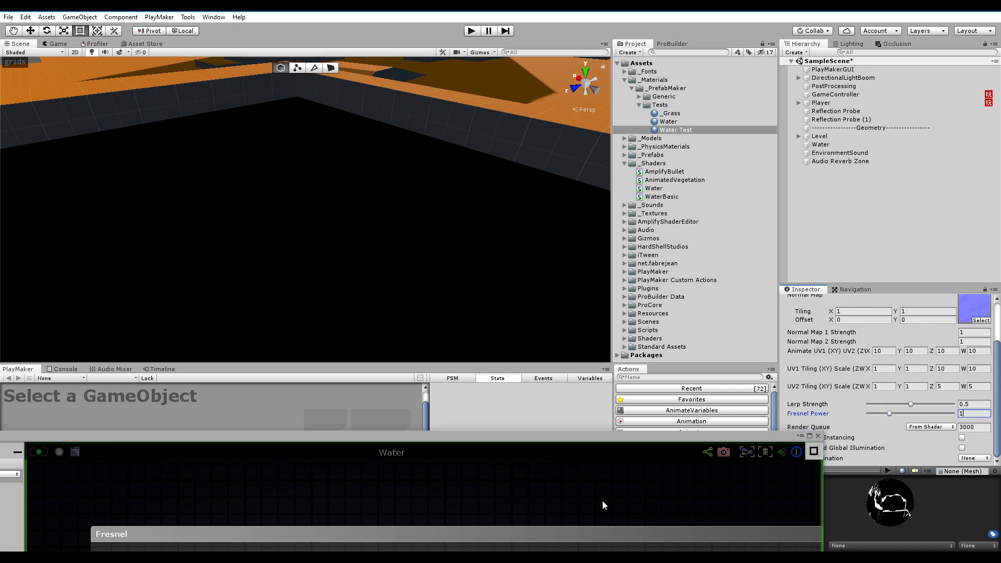
pyautogui.moveTo(583, 439); pyautogui.dragTo(615, 65)
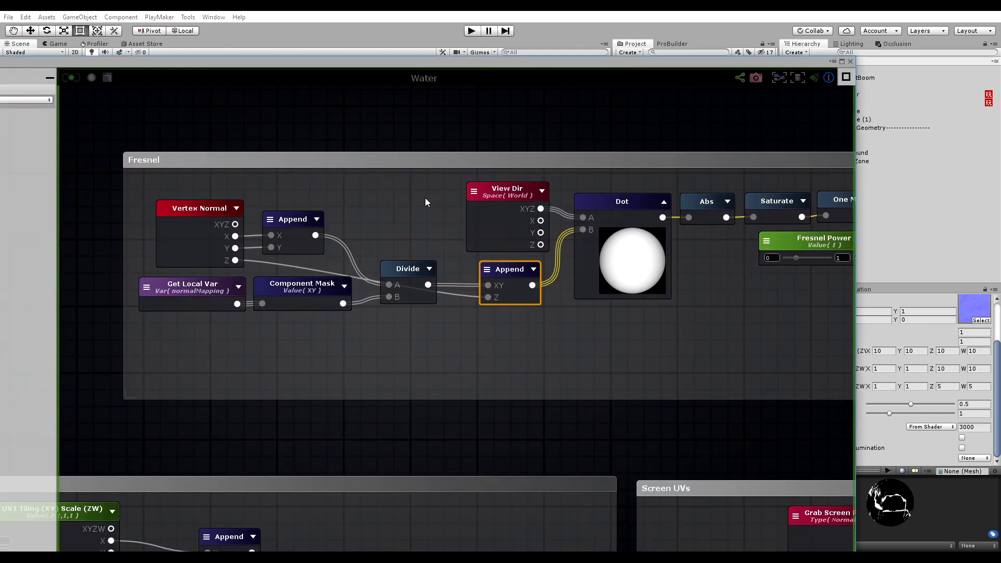
# Replace the Divide node with an Add node that sums the Vector2 Append and Component Mask outputs into the Vector3 Append's XY.
pyautogui.moveTo(526, 380); pyautogui.dragTo(576, 357, button='middle')
pyautogui.moveTo(730, 275); pyautogui.dragTo(696, 298, button='middle')
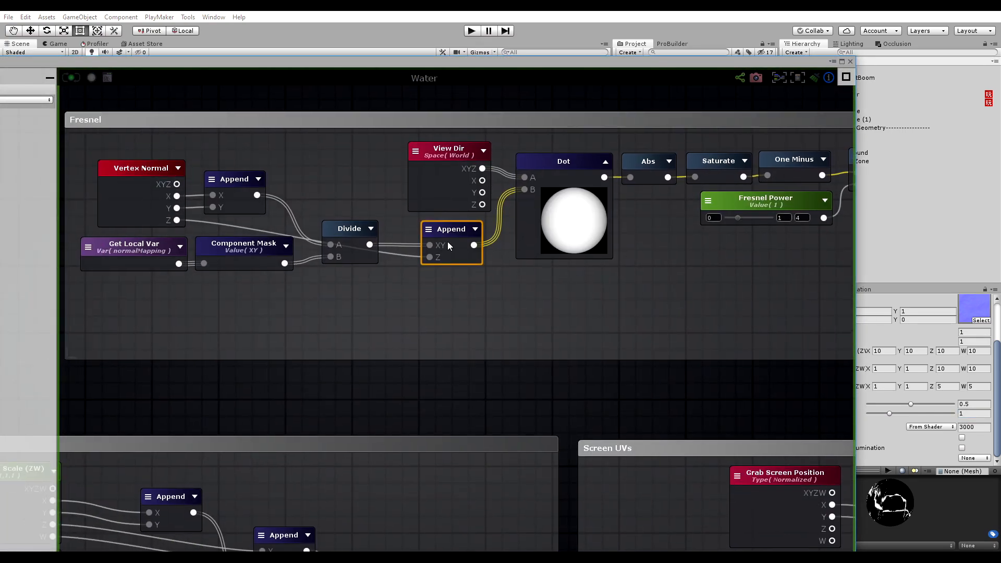
pyautogui.moveTo(455, 236); pyautogui.dragTo(602, 265, button='middle')
pyautogui.click(495, 215)
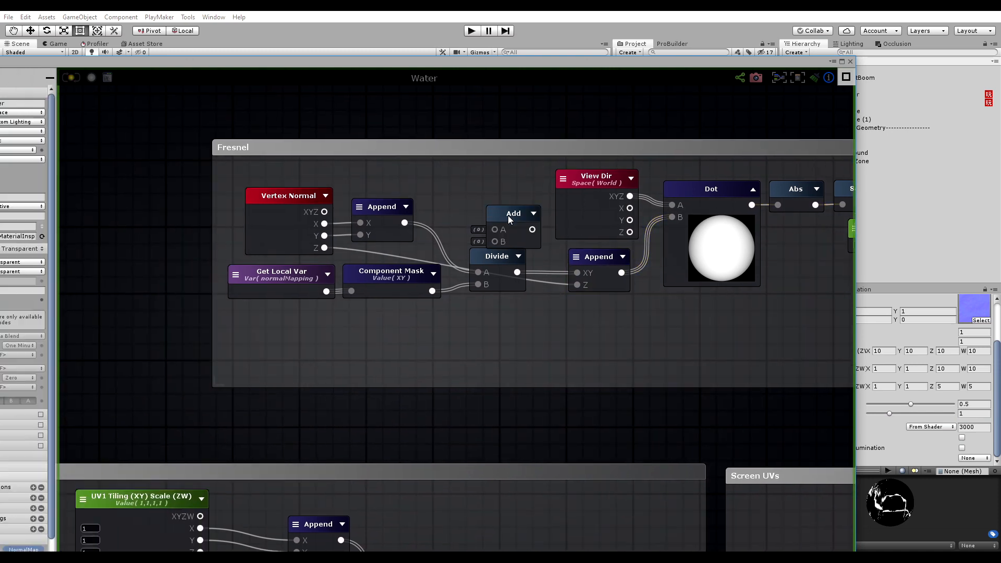
pyautogui.moveTo(404, 222); pyautogui.dragTo(481, 221)
pyautogui.moveTo(432, 291); pyautogui.dragTo(577, 273)
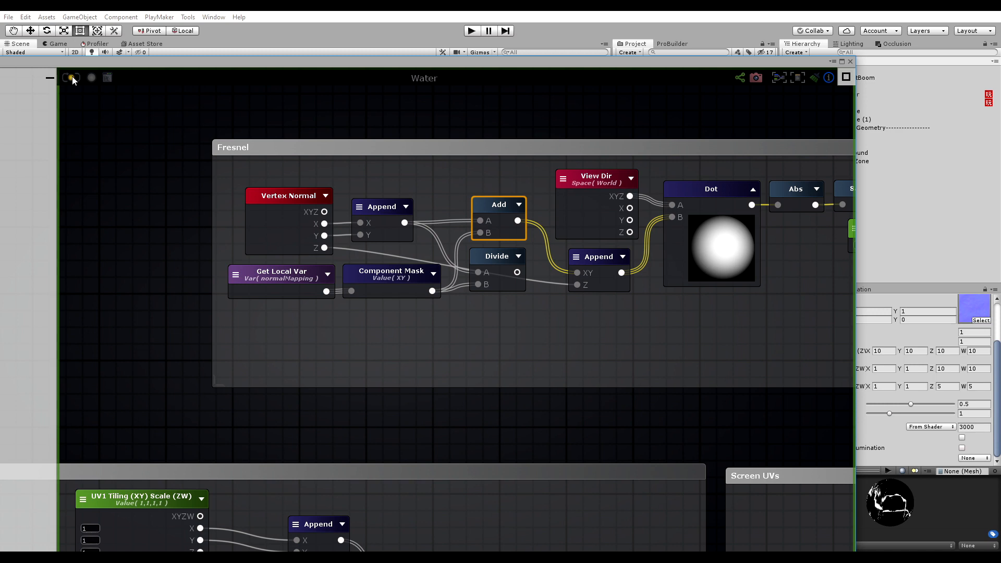
pyautogui.moveTo(475, 66); pyautogui.dragTo(449, 119)
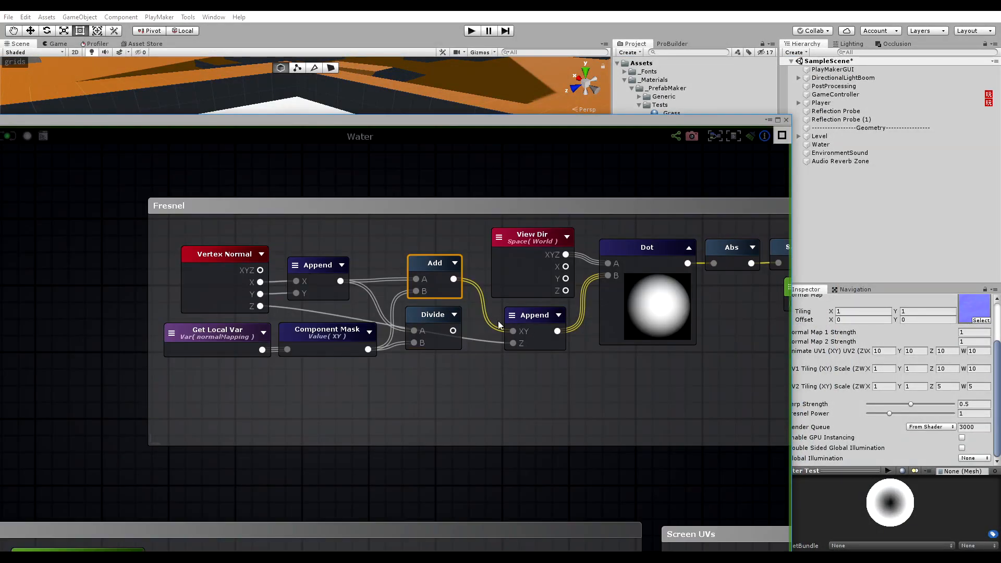
pyautogui.click(437, 317)
pyautogui.press('Delete')
pyautogui.rightClick(436, 318)
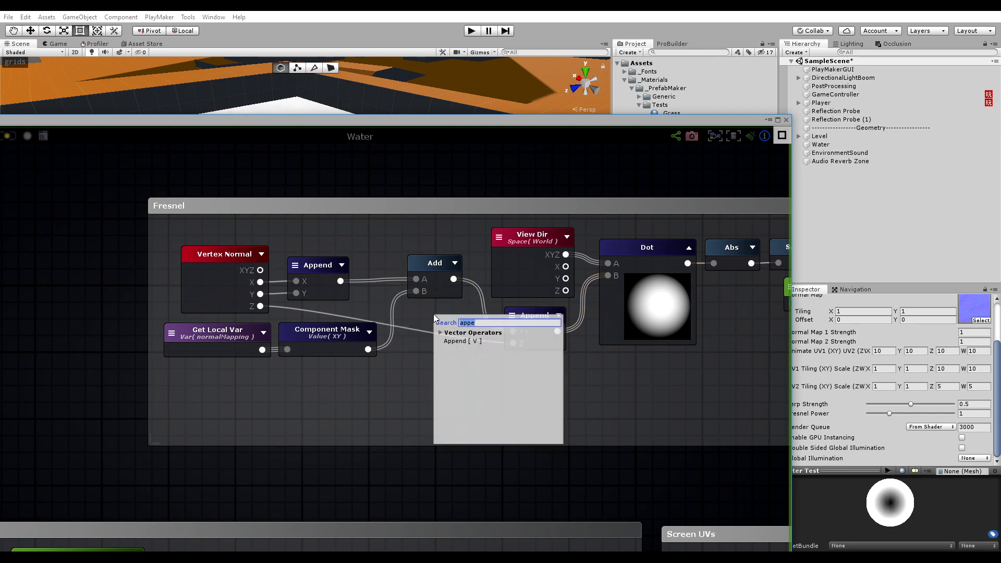
pyautogui.write('sub')
pyautogui.click(493, 361)
pyautogui.moveTo(576, 386); pyautogui.dragTo(397, 212, button='middle')
pyautogui.moveTo(501, 342); pyautogui.dragTo(369, 292, button='middle')
pyautogui.moveTo(480, 325); pyautogui.dragTo(335, 265, button='middle')
pyautogui.moveTo(235, 197); pyautogui.dragTo(485, 333, button='middle')
pyautogui.moveTo(235, 197); pyautogui.dragTo(435, 344, button='middle')
pyautogui.click(458, 317)
pyautogui.press('Delete')
# Add a Subtract node taking the Vector2 Append as A and the Component Mask as B, and connect it to the Vector3 Append's XY.
pyautogui.moveTo(612, 384); pyautogui.dragTo(268, 204, button='middle')
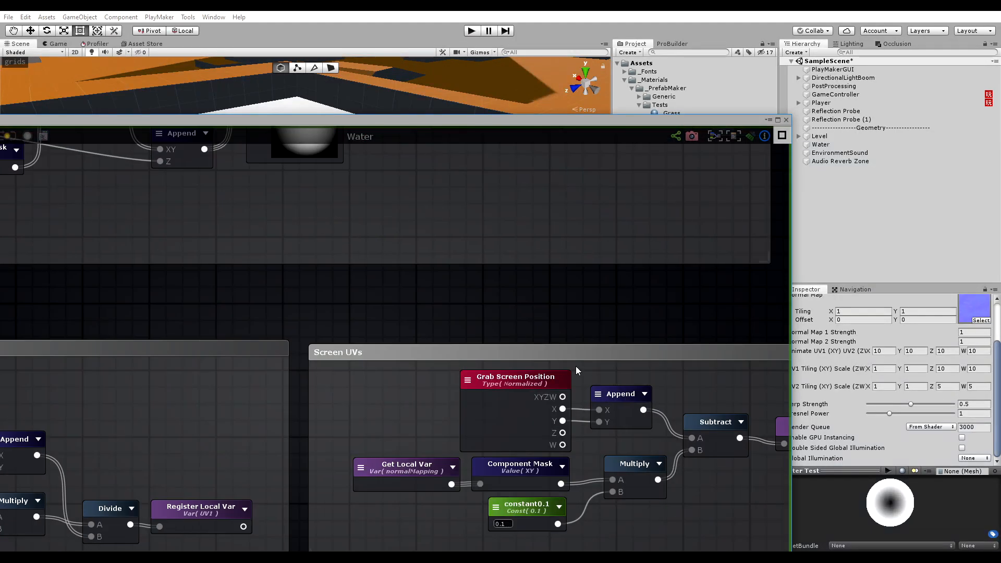
pyautogui.moveTo(576, 370); pyautogui.dragTo(395, 280, button='middle')
pyautogui.click(526, 334)
pyautogui.moveTo(224, 214); pyautogui.dragTo(610, 379, button='middle')
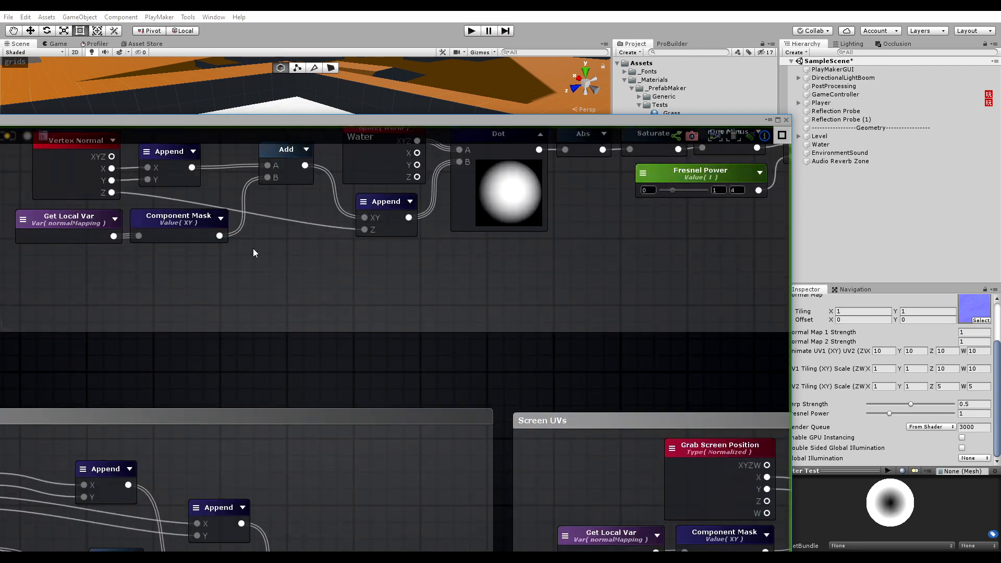
pyautogui.moveTo(255, 253); pyautogui.dragTo(342, 297, button='middle')
pyautogui.rightClick(359, 261)
pyautogui.write('s')
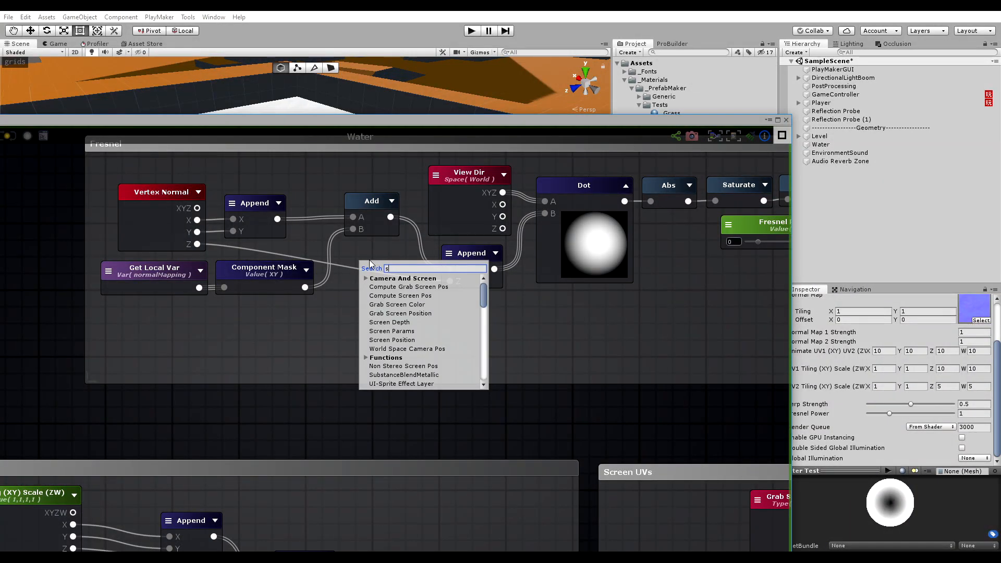
pyautogui.write('ub')
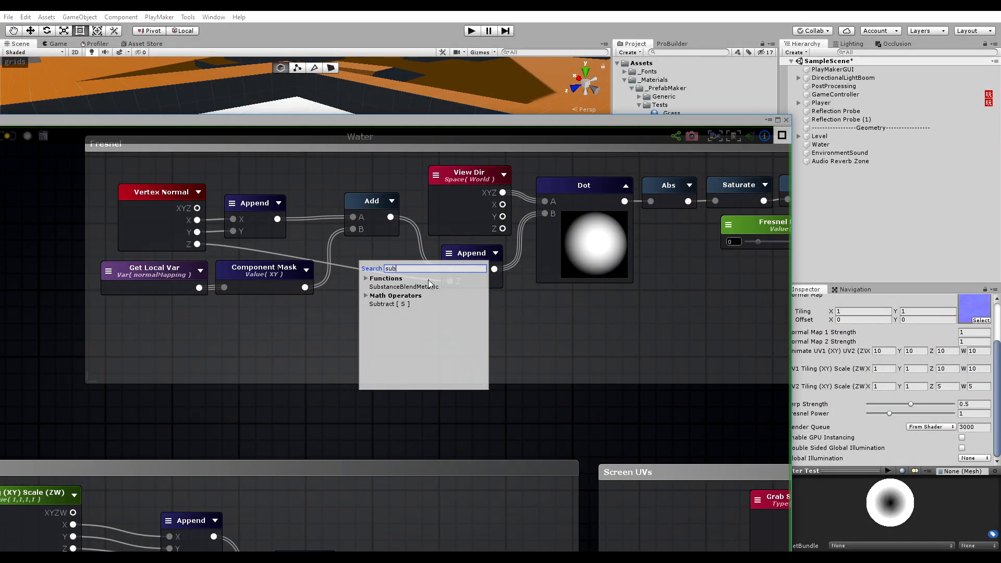
pyautogui.click(391, 304)
pyautogui.moveTo(384, 273); pyautogui.dragTo(374, 261)
pyautogui.moveTo(278, 219); pyautogui.dragTo(351, 258)
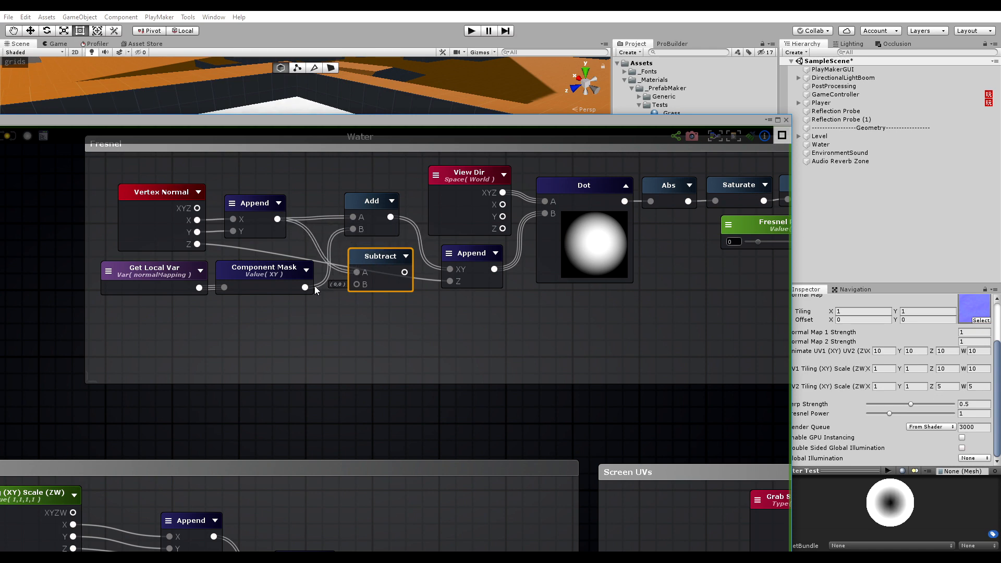
pyautogui.moveTo(305, 287); pyautogui.dragTo(448, 268)
# Delete the Add node from the Fresnel frame and shift the Subtract node up into its place.
pyautogui.click(363, 211)
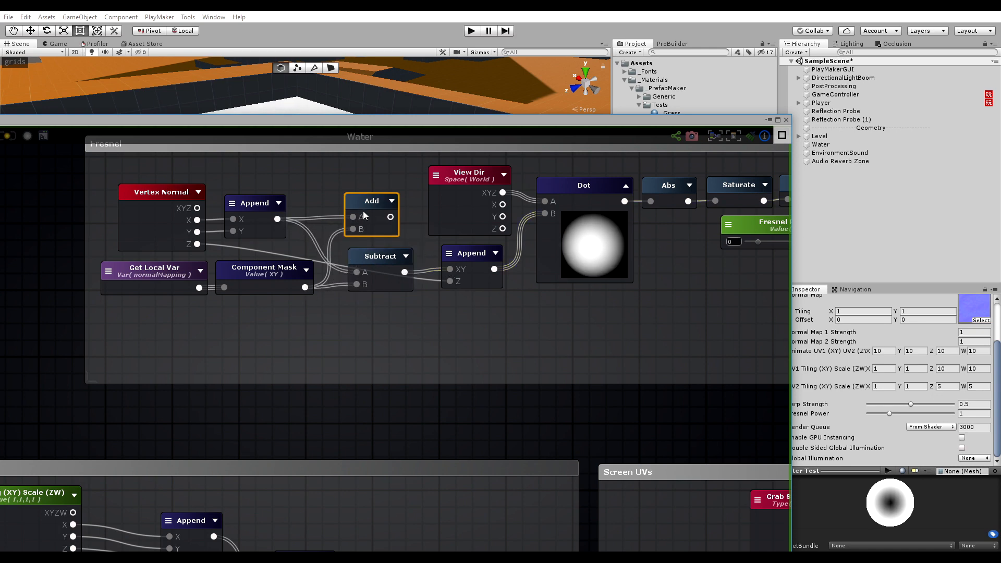
pyautogui.press('Delete')
pyautogui.moveTo(383, 256); pyautogui.dragTo(382, 243)
pyautogui.moveTo(374, 229); pyautogui.dragTo(489, 265, button='middle')
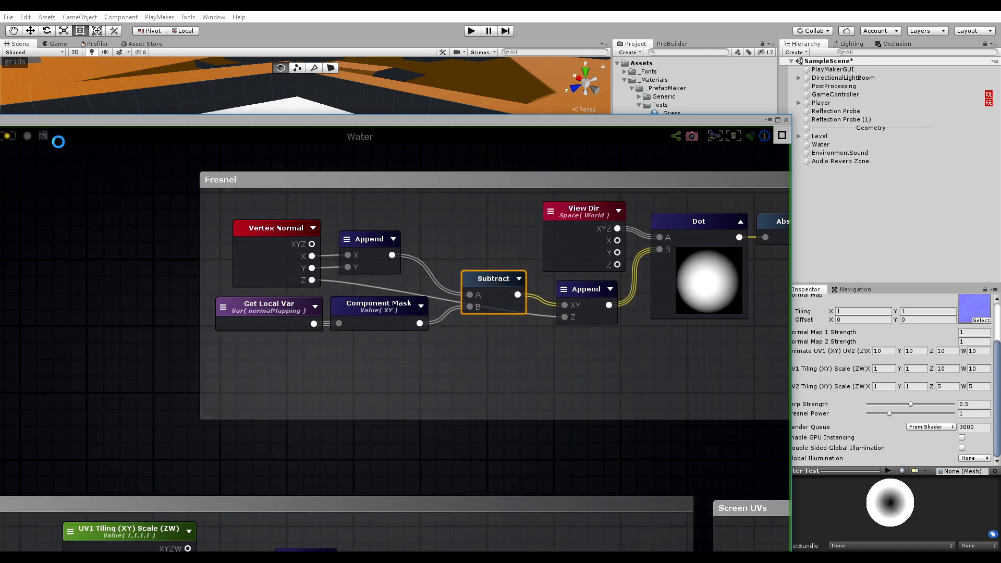
# Orbit around the water in the scene to examine how the normal mapping distorts the Fresnel.
pyautogui.moveTo(459, 122); pyautogui.dragTo(458, 436)
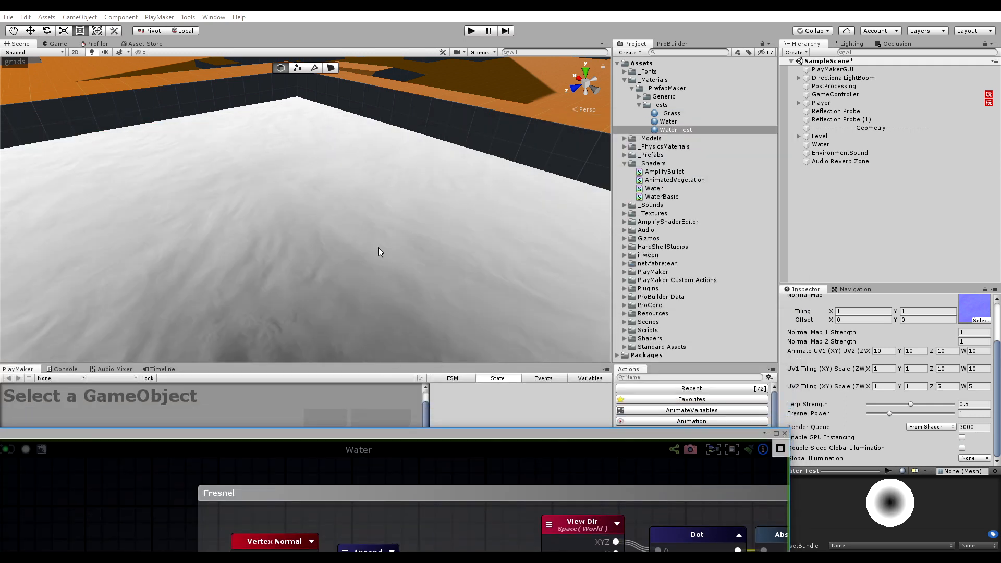
pyautogui.keyDown('alt'); pyautogui.moveTo(380, 253); pyautogui.dragTo(281, 308); pyautogui.keyUp('alt')
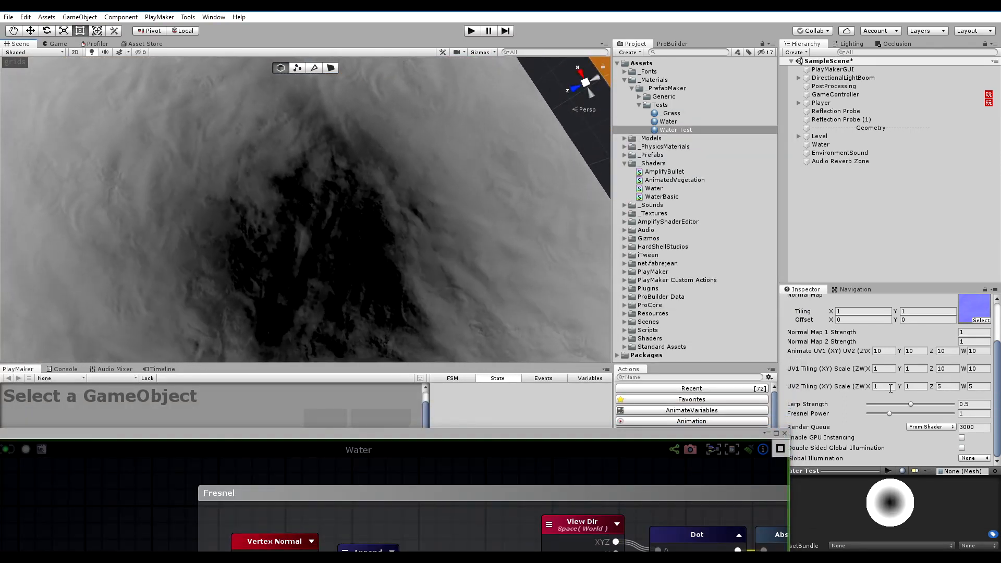
pyautogui.keyDown('alt'); pyautogui.moveTo(404, 277); pyautogui.dragTo(320, 277); pyautogui.keyUp('alt')
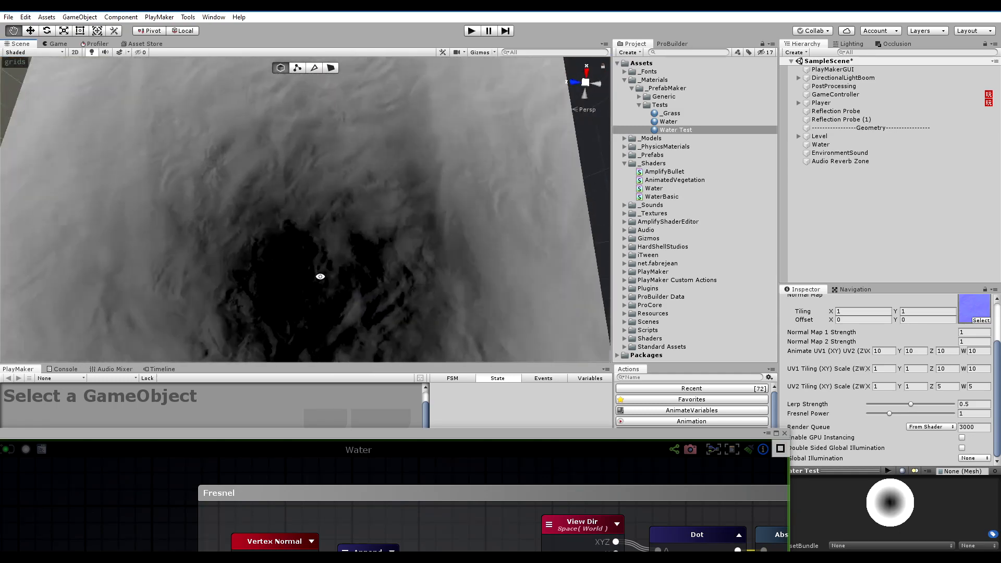
pyautogui.moveTo(423, 432); pyautogui.dragTo(472, 84)
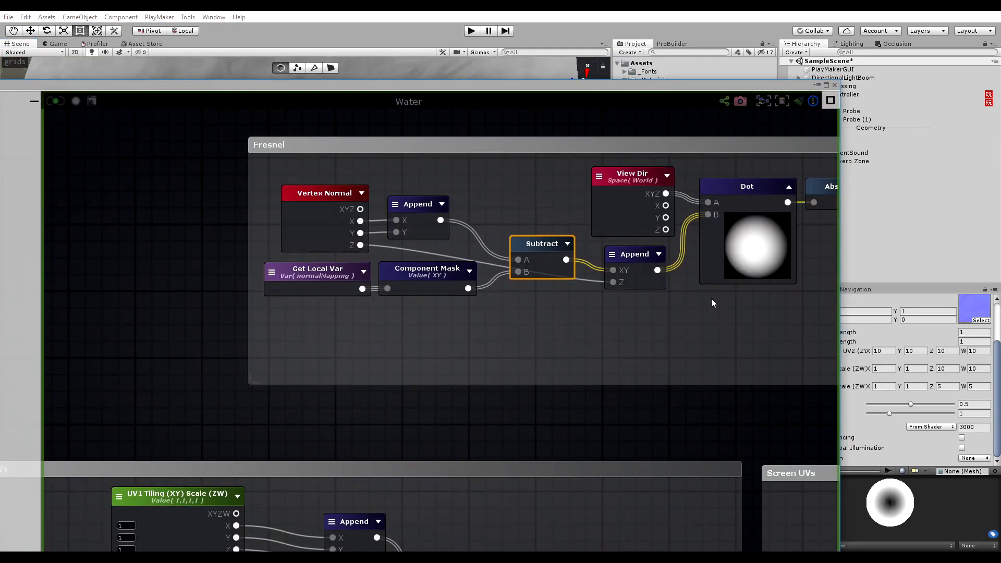
# Connect the Lerp output to the Custom Lighting input of the Water output node.
pyautogui.moveTo(776, 350); pyautogui.dragTo(458, 293, button='middle')
pyautogui.scroll(-5, 581, 338)
pyautogui.scroll(5, 611, 384)
pyautogui.moveTo(653, 325); pyautogui.dragTo(766, 272)
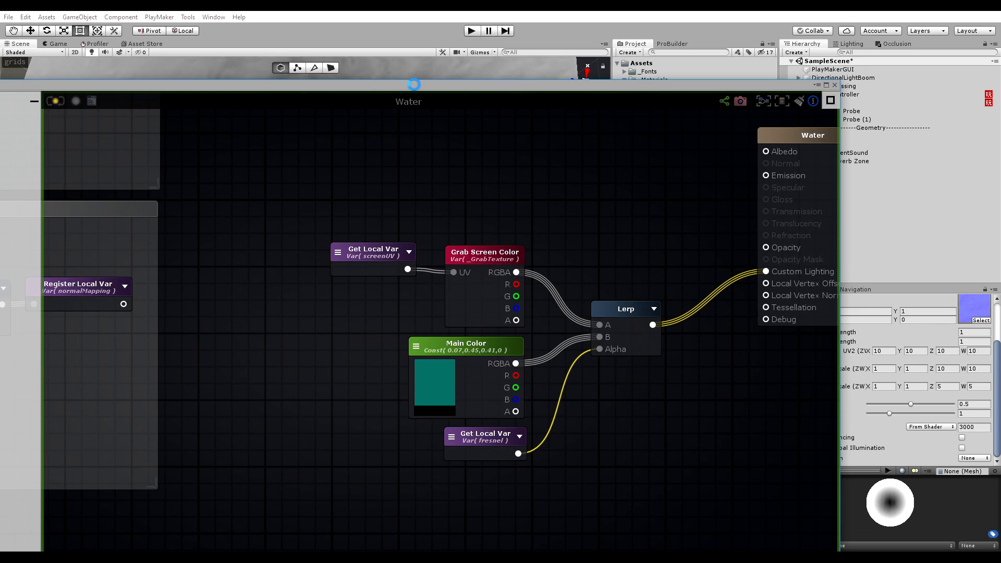
# Examine how the main color blends over the pool floor in the scene from different angles.
pyautogui.moveTo(412, 90); pyautogui.dragTo(457, 353)
pyautogui.keyDown('alt'); pyautogui.moveTo(447, 94); pyautogui.dragTo(398, 228); pyautogui.keyUp('alt')
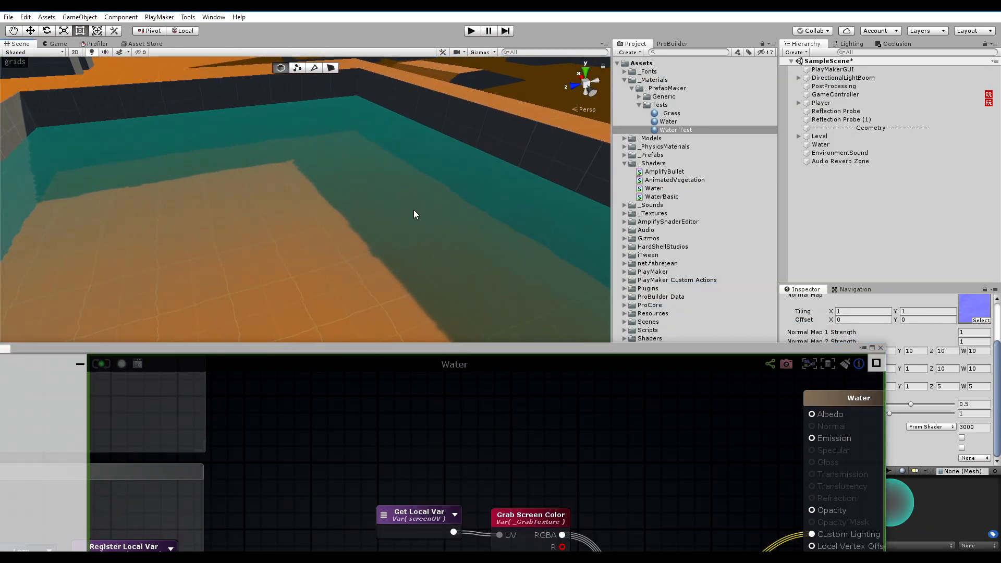
pyautogui.moveTo(250, 189)
pyautogui.keyDown('alt'); pyautogui.mouseDown()
pyautogui.moveTo(476, 136)
pyautogui.moveTo(286, 161)
pyautogui.moveTo(459, 347)
pyautogui.moveTo(513, 66)
pyautogui.moveTo(558, 38)
pyautogui.moveTo(530, 25)
pyautogui.mouseUp(); pyautogui.keyUp('alt')
# Reduce the Fresnel frame's height and move the frame directly above the Screen UVs frame, aligned with its edge.
pyautogui.moveTo(365, 172); pyautogui.dragTo(522, 214, button='middle')
pyautogui.moveTo(204, 158); pyautogui.dragTo(548, 260, button='middle')
pyautogui.moveTo(258, 190); pyautogui.dragTo(563, 365, button='middle')
pyautogui.moveTo(450, 203); pyautogui.dragTo(602, 391, button='middle')
pyautogui.scroll(-4, 603, 394)
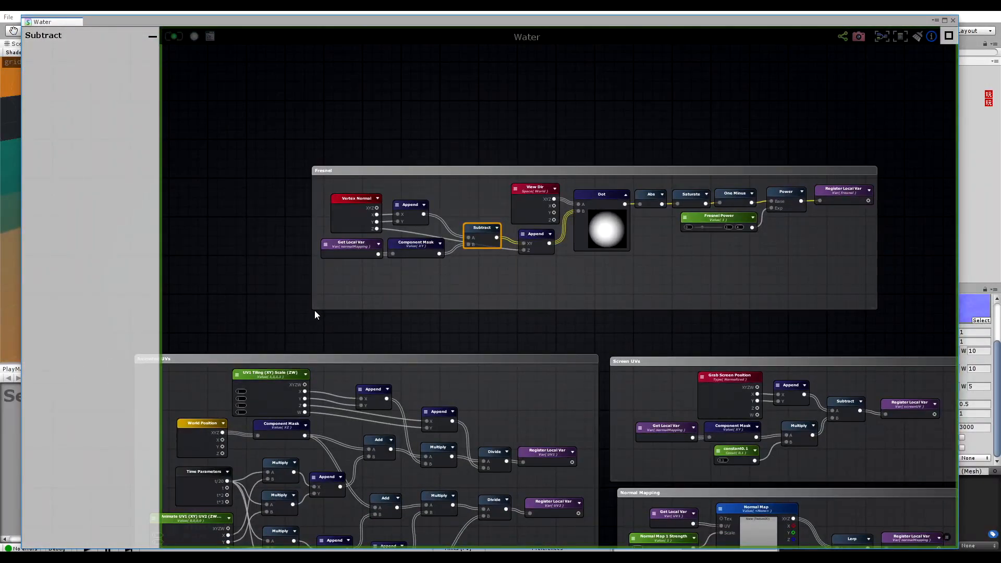
pyautogui.moveTo(315, 311); pyautogui.dragTo(316, 266)
pyautogui.moveTo(658, 171); pyautogui.dragTo(739, 252)
pyautogui.moveTo(738, 251); pyautogui.dragTo(468, 182, button='middle')
pyautogui.moveTo(507, 183); pyautogui.dragTo(519, 178)
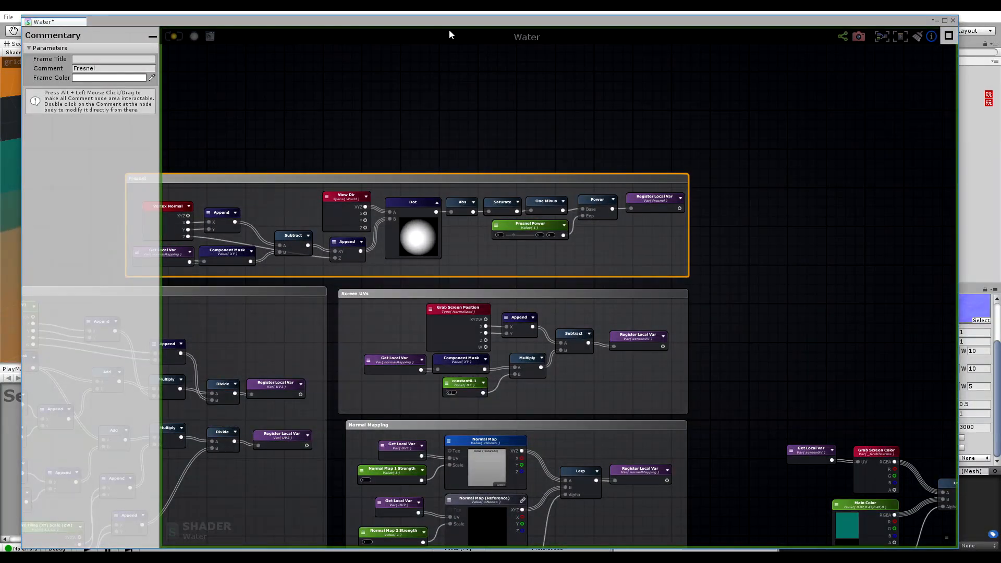
# View the water surface in the scene at a lower angle to examine the Fresnel falloff.
pyautogui.moveTo(455, 21); pyautogui.dragTo(391, 387)
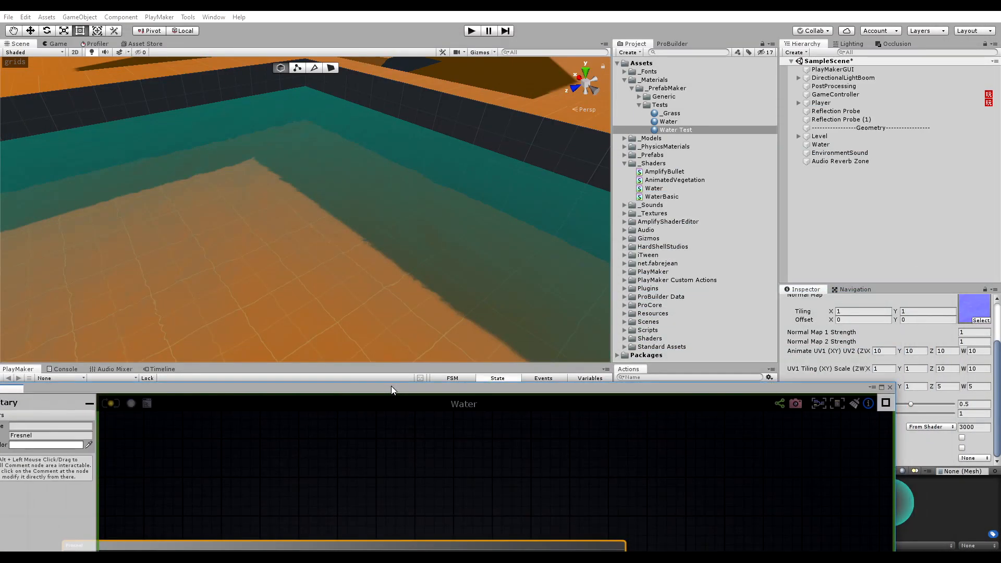
pyautogui.moveTo(345, 140); pyautogui.dragTo(289, 161, button='right')
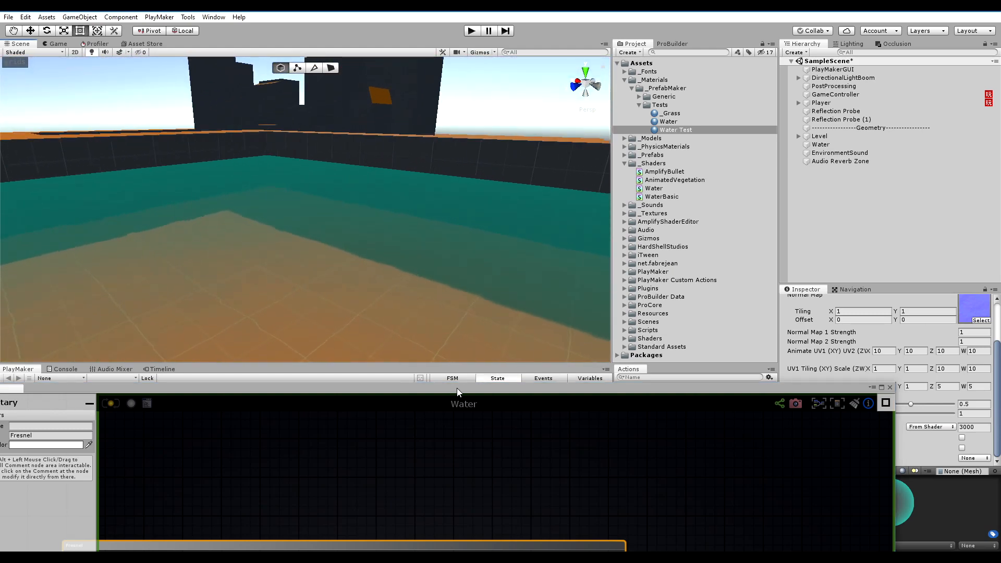
pyautogui.moveTo(457, 386); pyautogui.dragTo(507, 30)
# Search the node list for light nodes and add an Indirect Specular Light node to the graph.
pyautogui.moveTo(777, 246); pyautogui.dragTo(577, 130, button='middle')
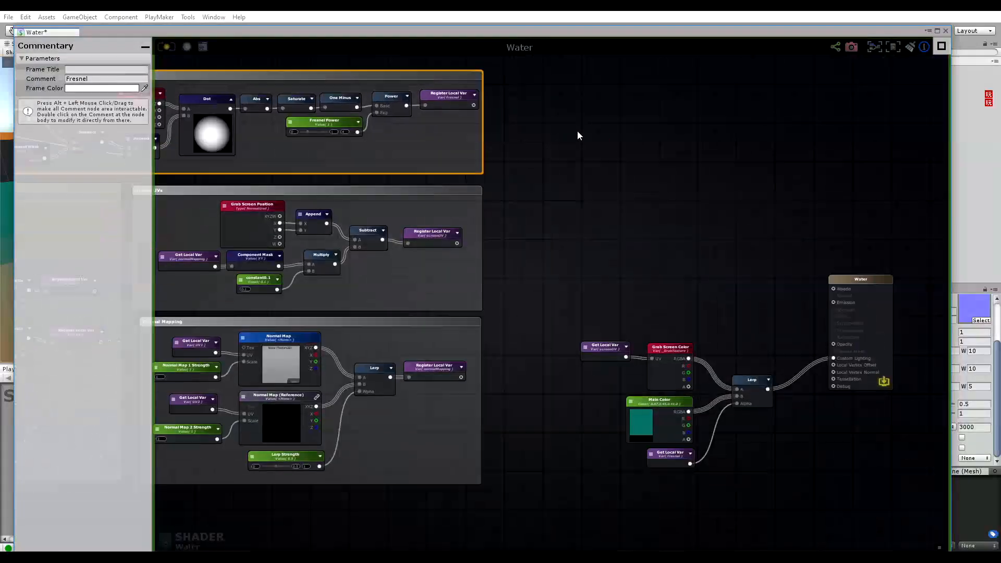
pyautogui.rightClick(622, 174)
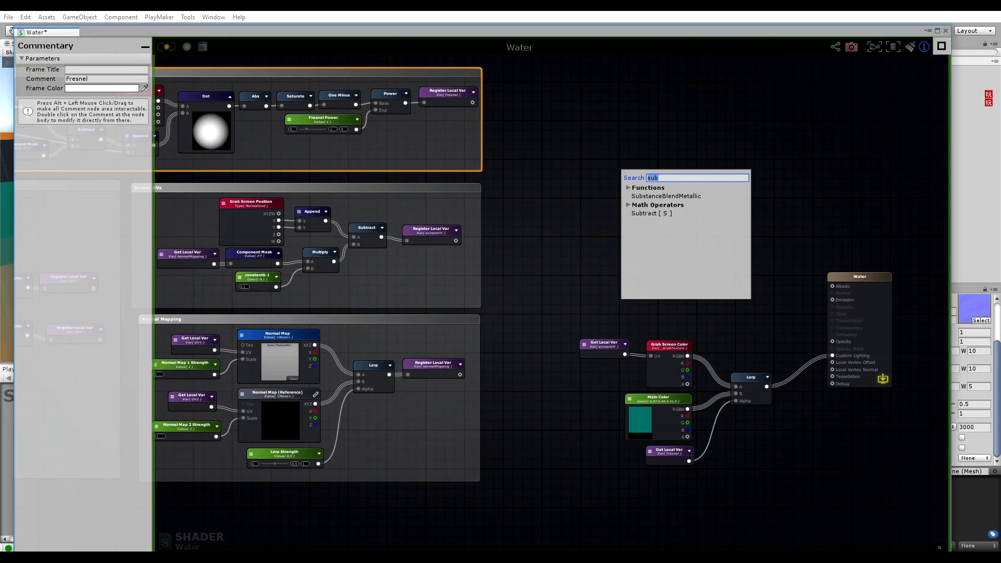
pyautogui.press('BackSpace')
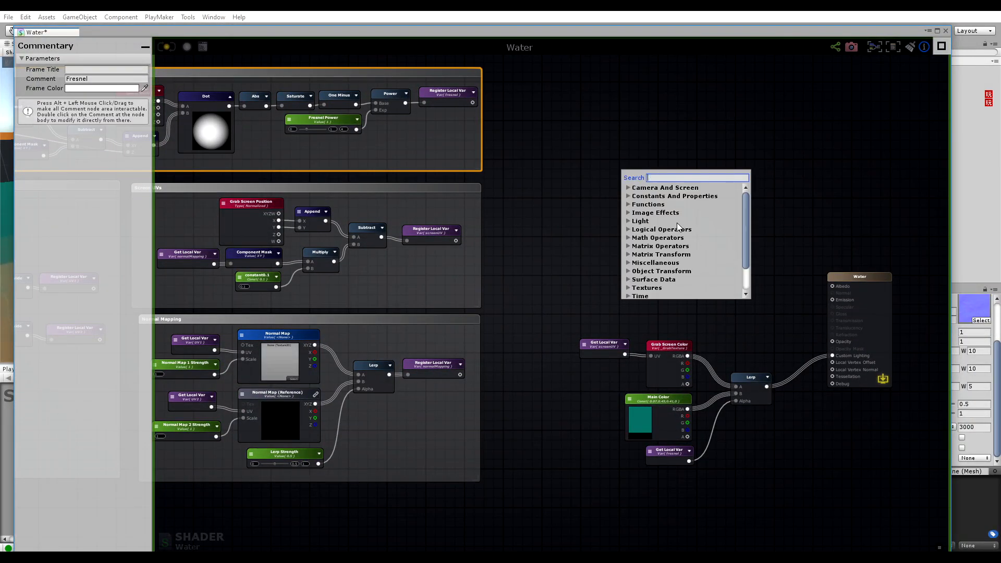
pyautogui.write('ambi')
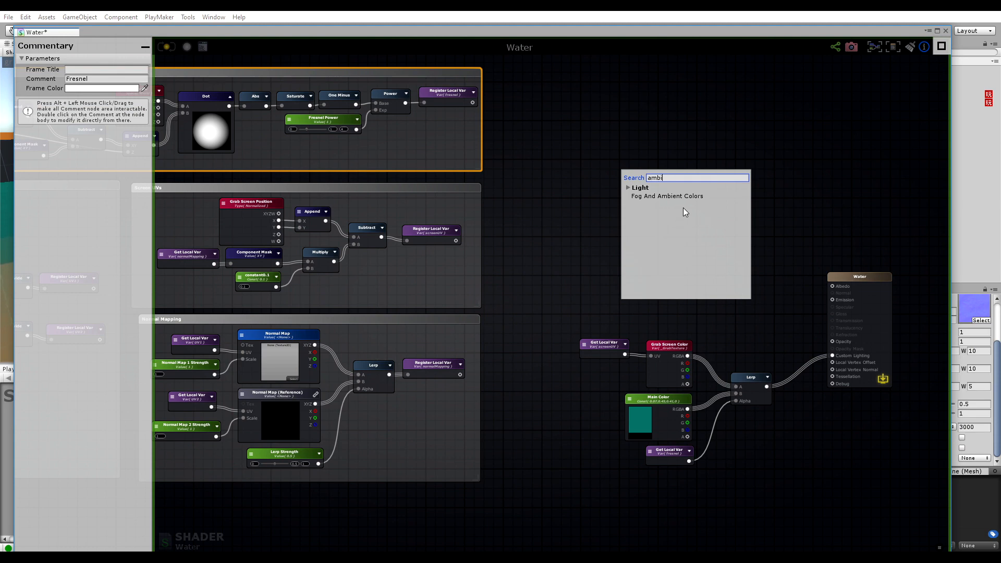
pyautogui.moveTo(671, 178); pyautogui.dragTo(626, 178)
pyautogui.press('BackSpace')
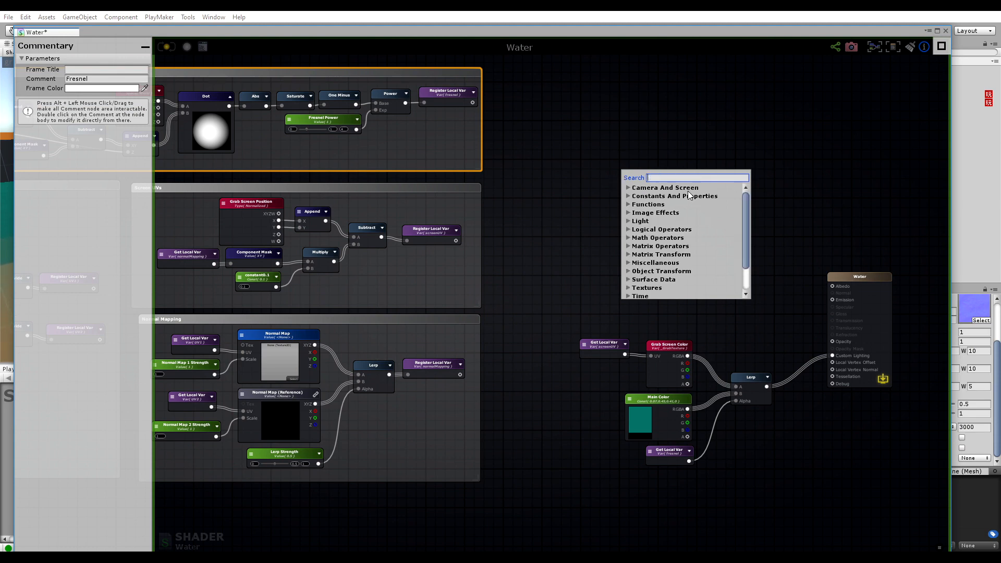
pyautogui.write('light')
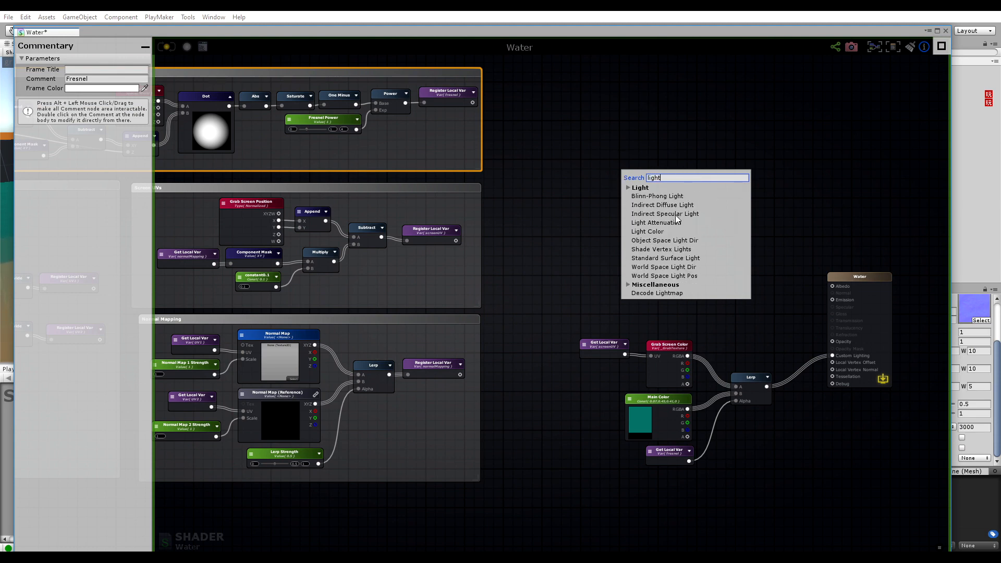
pyautogui.click(664, 213)
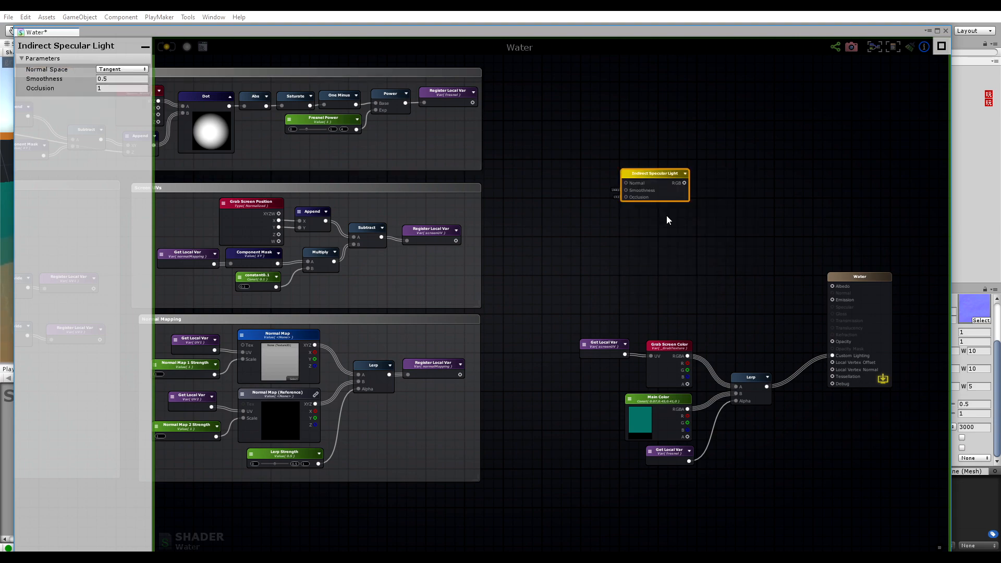
# Connect the Indirect Specular Light's RGB output to the color Lerp's A input and place the node above Grab Screen Color.
pyautogui.scroll(3, 693, 205)
pyautogui.moveTo(733, 225); pyautogui.dragTo(580, 187, button='middle')
pyautogui.moveTo(498, 112); pyautogui.dragTo(532, 163)
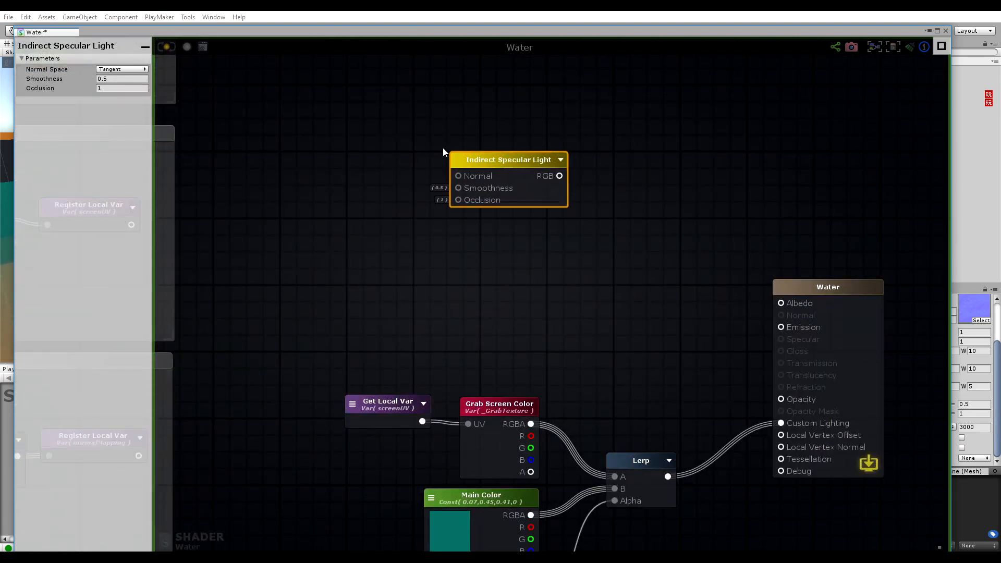
pyautogui.moveTo(442, 148); pyautogui.dragTo(724, 225, button='middle')
pyautogui.moveTo(769, 241); pyautogui.dragTo(415, 317)
pyautogui.scroll(-5, 600, 150)
pyautogui.scroll(5, 544, 355)
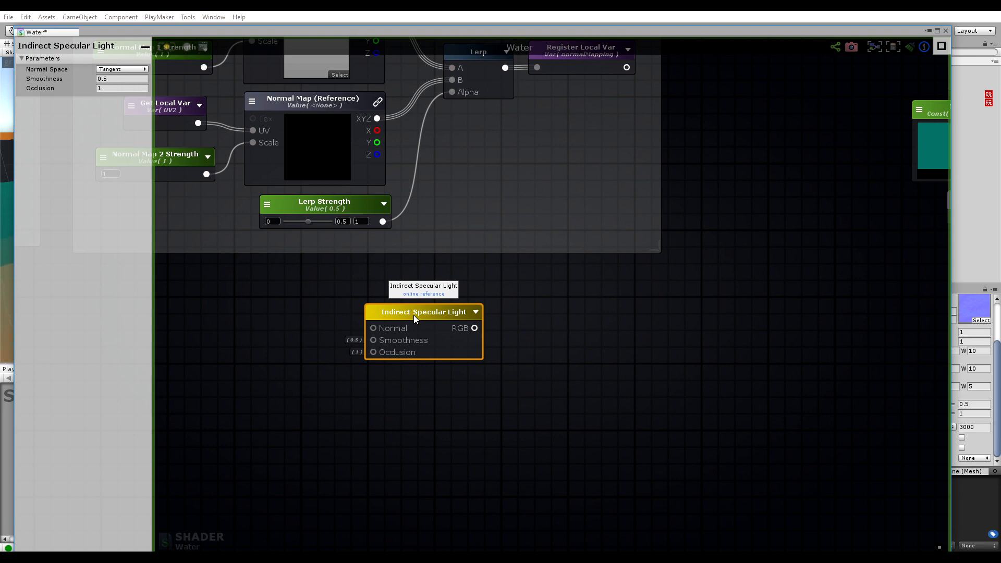
pyautogui.moveTo(430, 391); pyautogui.dragTo(739, 252)
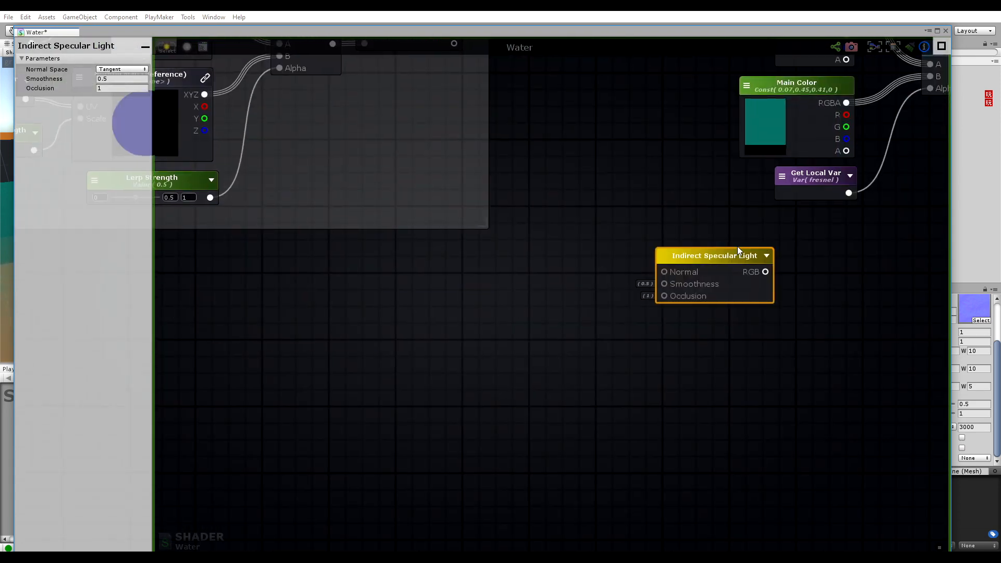
pyautogui.moveTo(740, 252); pyautogui.dragTo(409, 312, button='middle')
pyautogui.moveTo(367, 314); pyautogui.dragTo(300, 167)
pyautogui.moveTo(353, 196); pyautogui.dragTo(410, 300, button='middle')
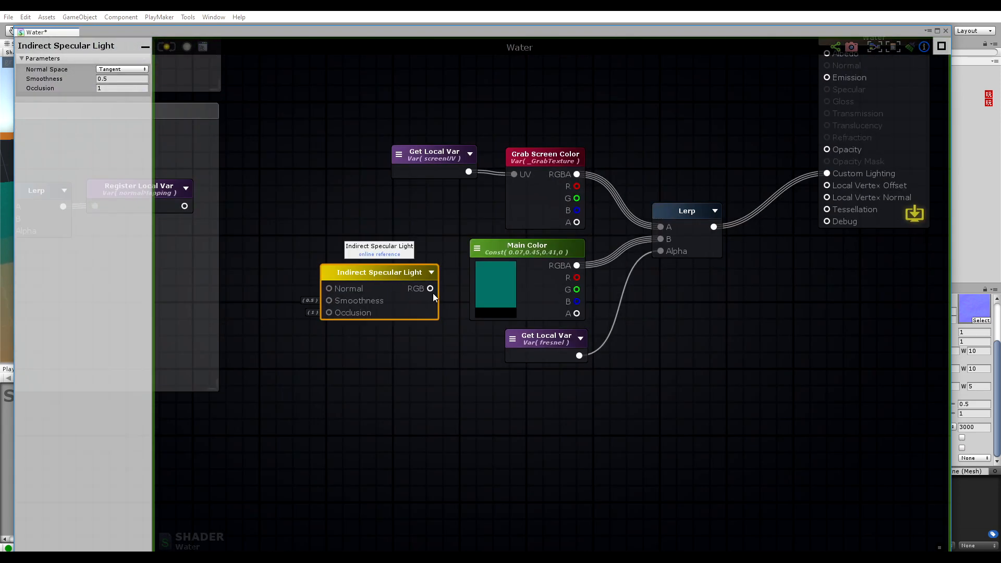
pyautogui.moveTo(430, 289); pyautogui.dragTo(660, 227)
pyautogui.moveTo(402, 272); pyautogui.dragTo(566, 83)
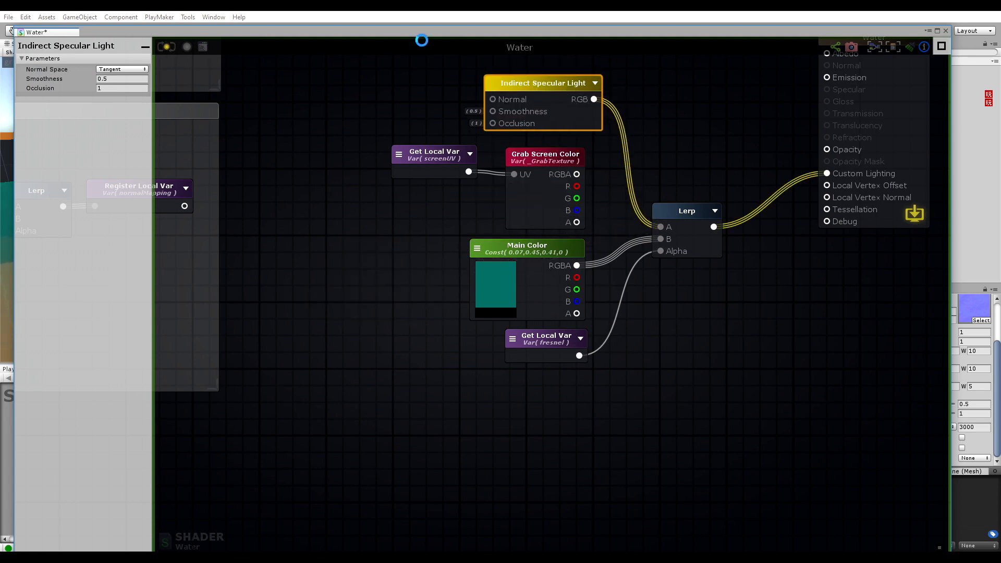
# Set the Indirect Specular Light's Smoothness to 1 and examine the water reflections in the scene.
pyautogui.moveTo(439, 33); pyautogui.dragTo(370, 442)
pyautogui.keyDown('alt'); pyautogui.moveTo(387, 237); pyautogui.dragTo(271, 219); pyautogui.keyUp('alt')
pyautogui.moveTo(459, 440); pyautogui.dragTo(462, 91)
pyautogui.moveTo(369, 155); pyautogui.dragTo(403, 210, button='middle')
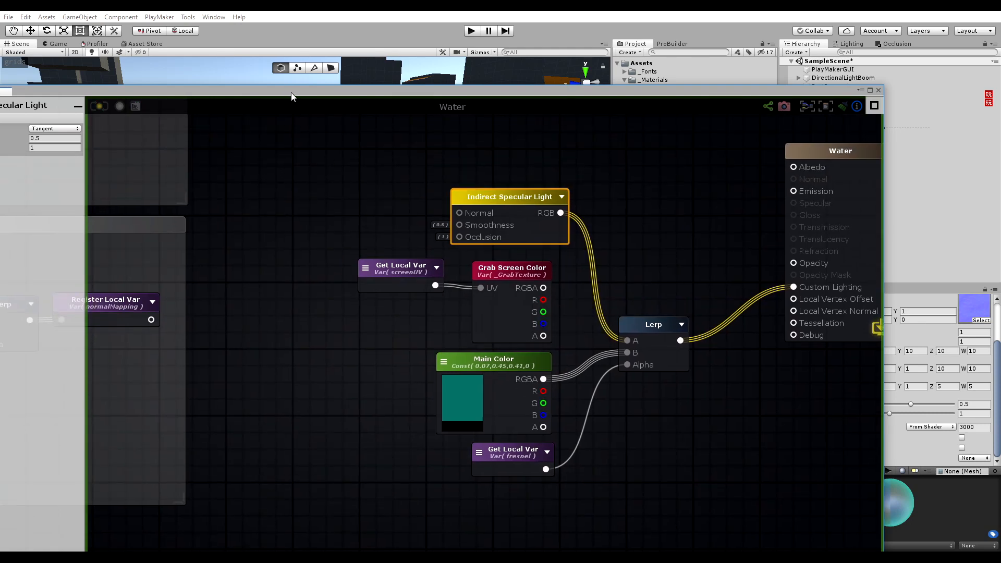
pyautogui.moveTo(291, 92); pyautogui.dragTo(359, 67)
pyautogui.doubleClick(116, 112)
pyautogui.write('1')
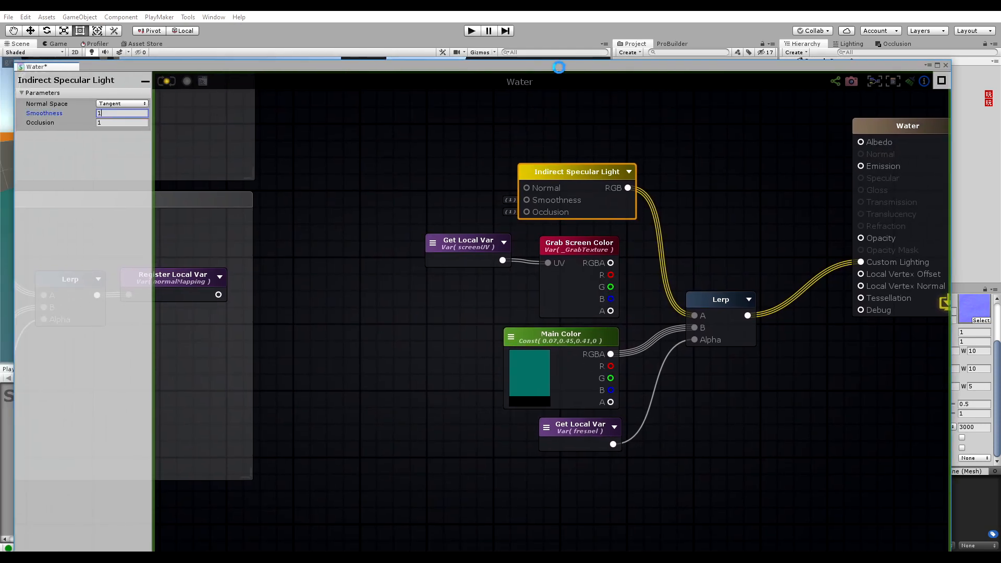
pyautogui.moveTo(559, 71); pyautogui.dragTo(444, 449)
pyautogui.keyDown('alt'); pyautogui.moveTo(321, 227); pyautogui.dragTo(376, 225); pyautogui.keyUp('alt')
pyautogui.moveTo(461, 438); pyautogui.dragTo(485, 97)
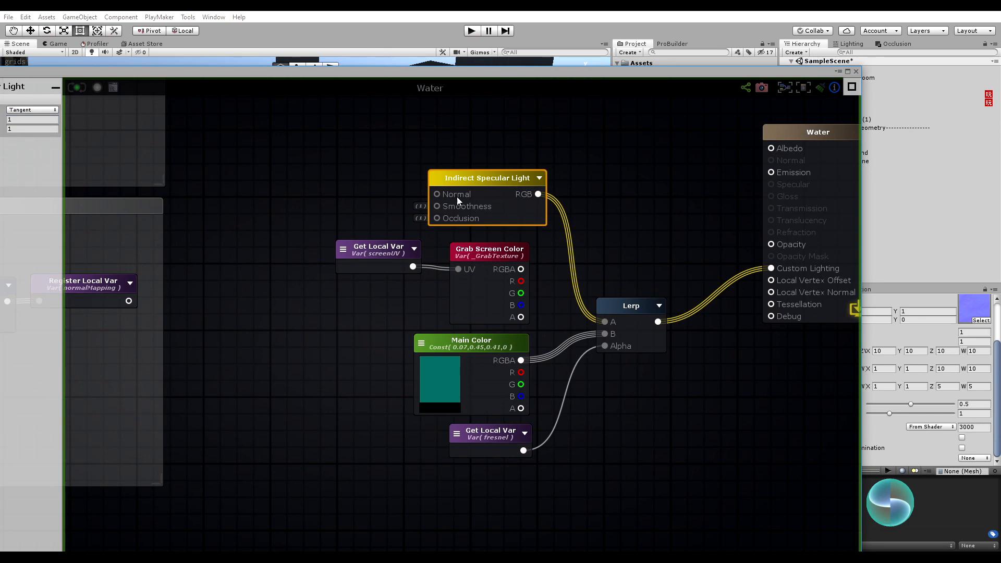
pyautogui.moveTo(353, 73); pyautogui.dragTo(456, 54)
# Add a Get Local Var node referencing normalMapping and connect it to the Indirect Specular Light's Normal input.
pyautogui.moveTo(373, 98); pyautogui.dragTo(399, 157, button='middle')
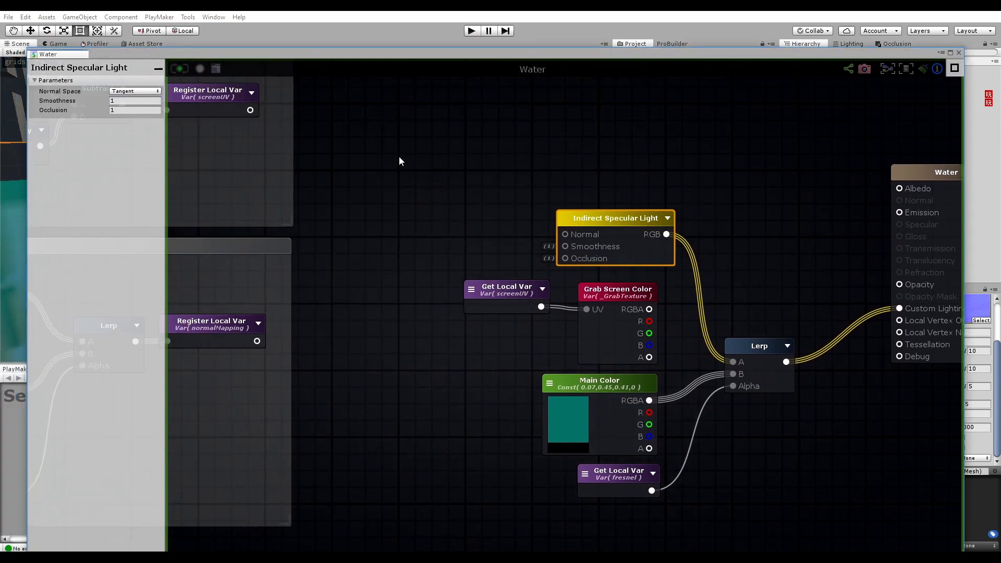
pyautogui.rightClick(399, 157)
pyautogui.write('get')
pyautogui.click(437, 184)
pyautogui.click(410, 174)
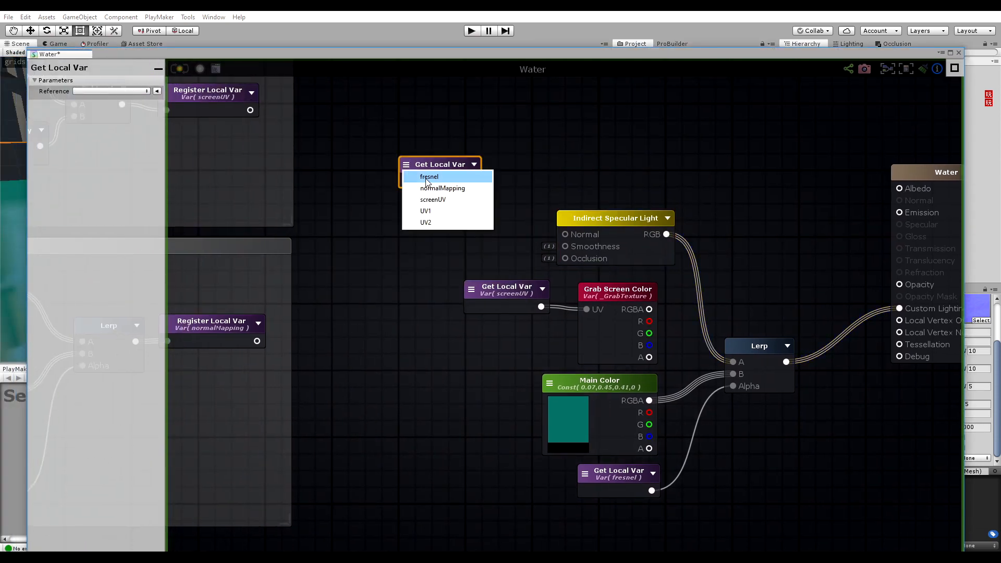
pyautogui.click(449, 185)
pyautogui.moveTo(497, 183); pyautogui.dragTo(563, 232)
pyautogui.moveTo(452, 163); pyautogui.dragTo(483, 216)
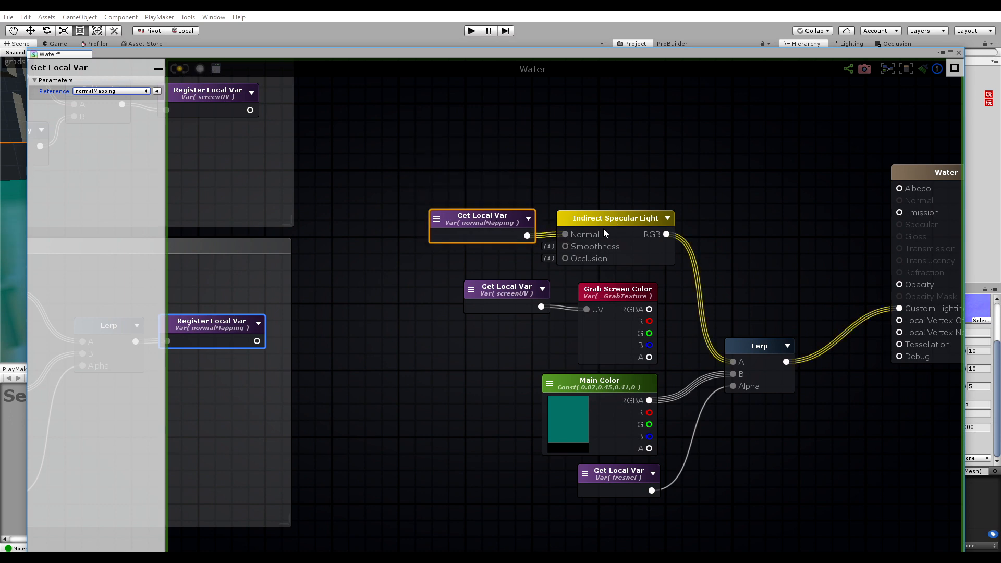
# Update the shader and examine the normal-mapped reflections on the water in the scene.
pyautogui.click(602, 223)
pyautogui.click(179, 70)
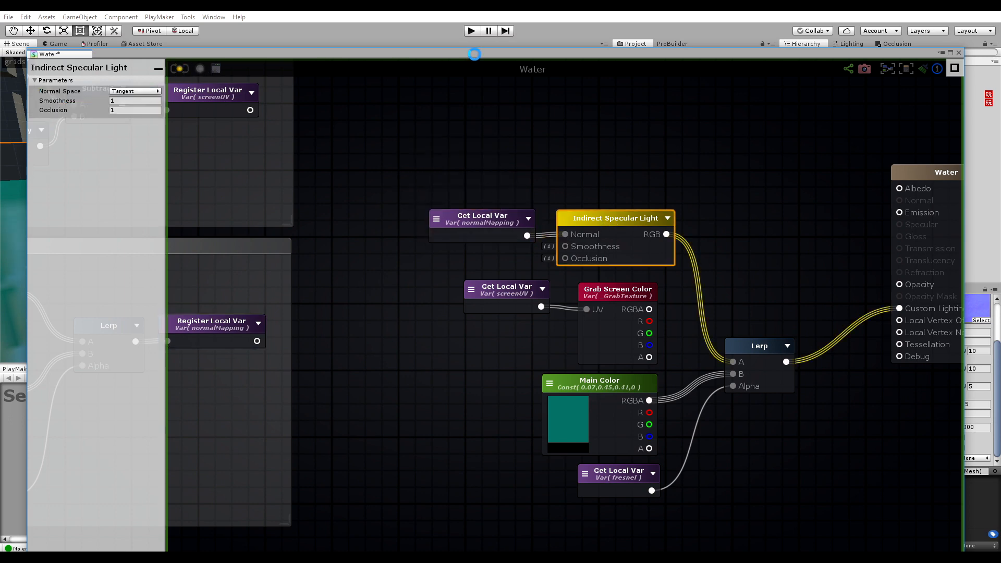
pyautogui.moveTo(478, 55); pyautogui.dragTo(352, 388)
pyautogui.keyDown('alt'); pyautogui.moveTo(362, 208); pyautogui.dragTo(466, 222); pyautogui.keyUp('alt')
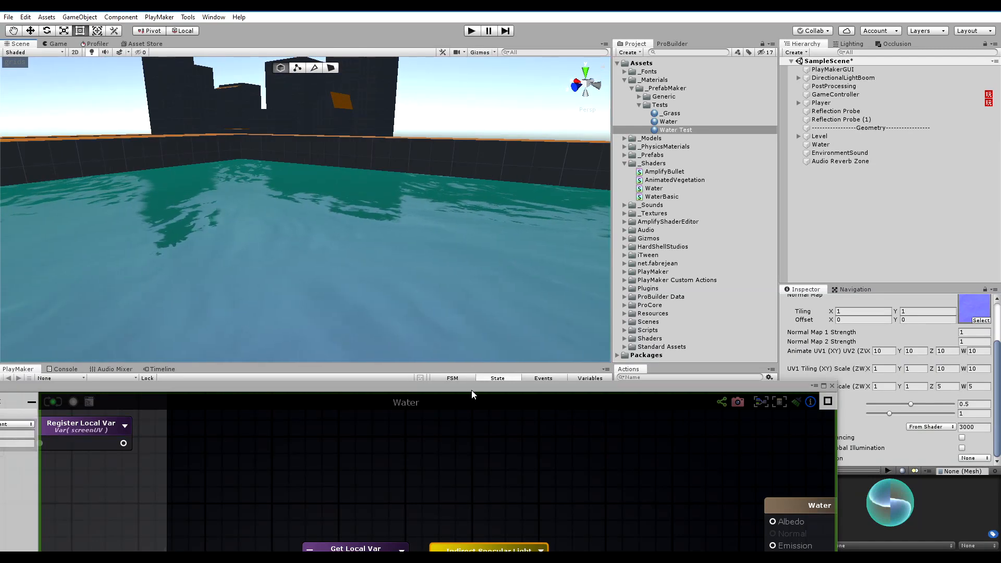
pyautogui.moveTo(471, 388); pyautogui.dragTo(478, 81)
pyautogui.moveTo(581, 298); pyautogui.dragTo(562, 225, button='middle')
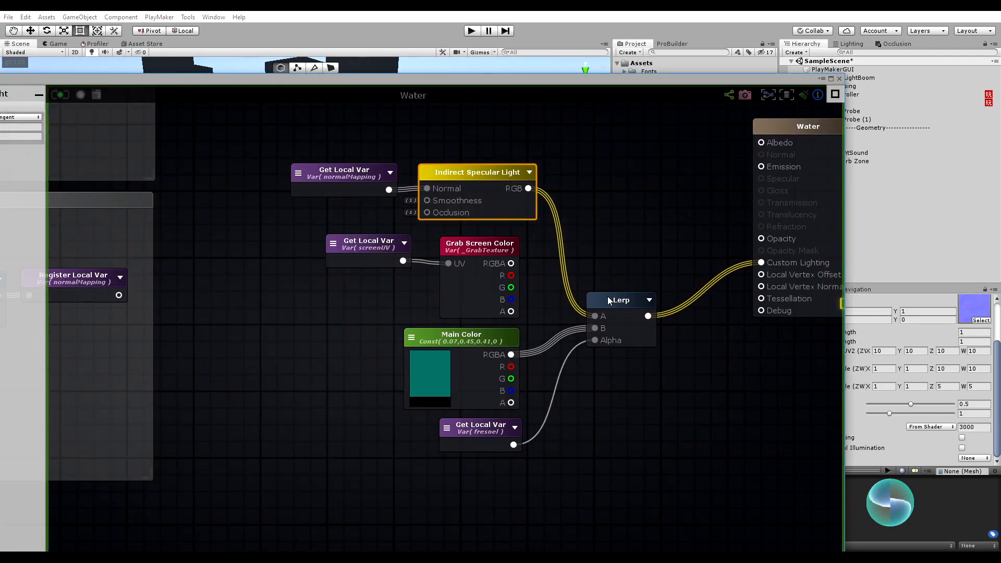
# Nudge the Lerp and Grab Screen Color nodes, and shift the Indirect Specular Light with its normalMapping node to free space before the Lerp.
pyautogui.moveTo(609, 301); pyautogui.dragTo(615, 303)
pyautogui.moveTo(477, 246); pyautogui.dragTo(479, 242)
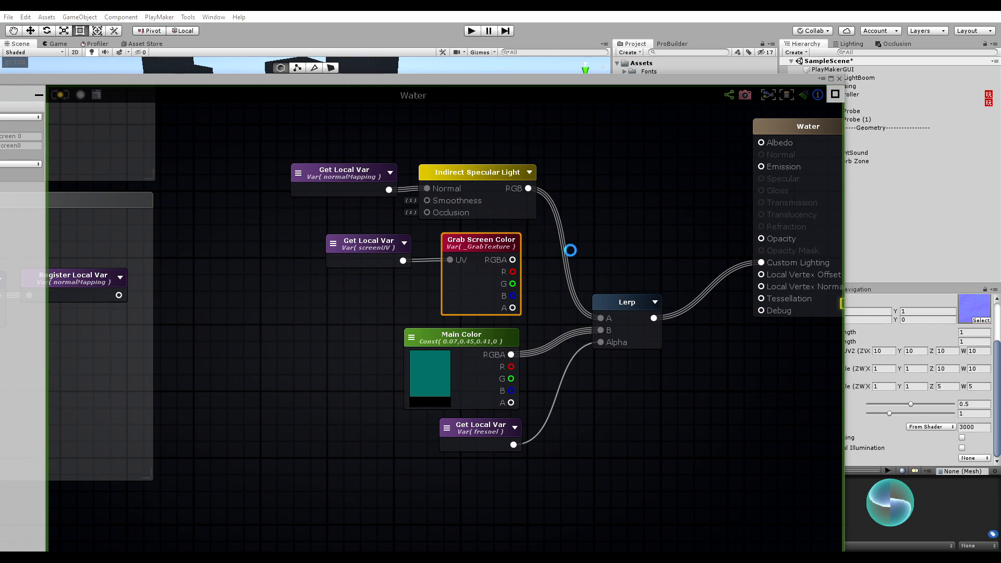
pyautogui.click(394, 140)
pyautogui.moveTo(394, 141); pyautogui.dragTo(445, 160, button='middle')
pyautogui.moveTo(554, 163); pyautogui.dragTo(435, 203)
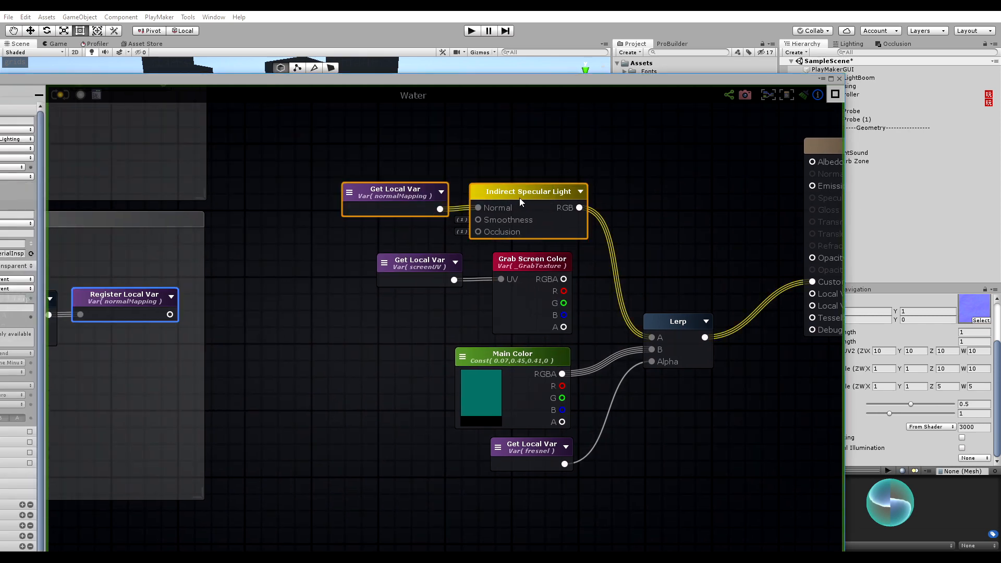
pyautogui.moveTo(520, 197); pyautogui.dragTo(497, 188)
# Insert an Add node that sums the Indirect Specular Light and Grab Screen Color outputs, and connect it to the Lerp's A input.
pyautogui.moveTo(514, 82); pyautogui.dragTo(621, 28)
pyautogui.moveTo(658, 149); pyautogui.dragTo(565, 164, button='middle')
pyautogui.click(630, 180)
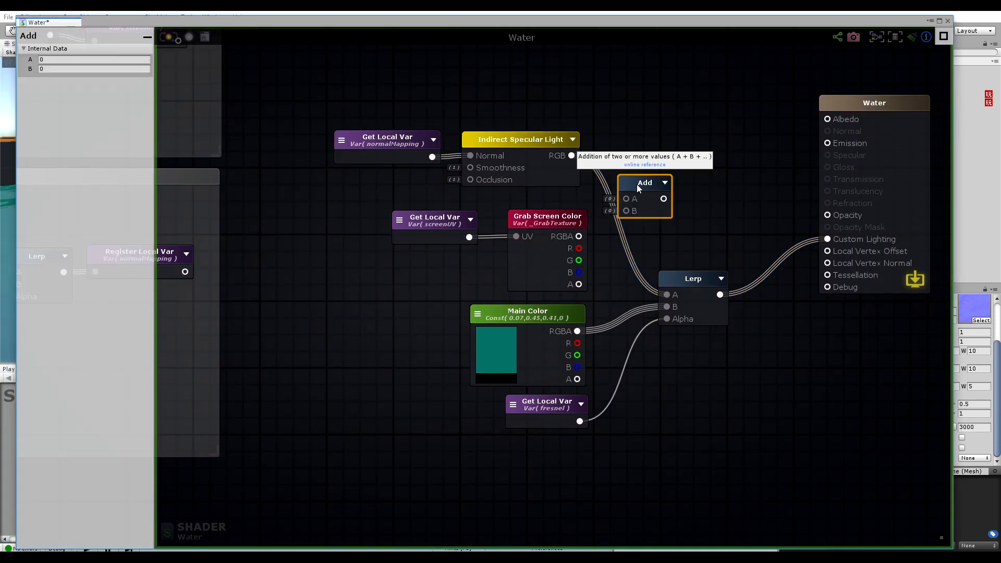
pyautogui.moveTo(580, 238); pyautogui.dragTo(625, 210)
pyautogui.moveTo(664, 199); pyautogui.dragTo(666, 294)
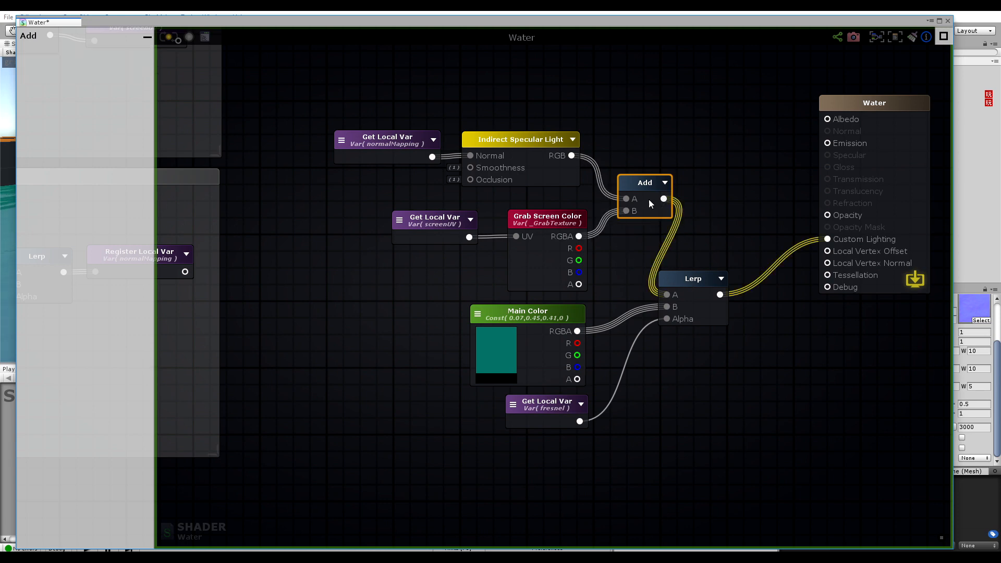
# Shift the Add node together with its reflection and grab screen input nodes farther left of the Lerp.
pyautogui.moveTo(648, 199); pyautogui.dragTo(637, 205)
pyautogui.moveTo(646, 114); pyautogui.dragTo(402, 258)
pyautogui.moveTo(628, 188); pyautogui.dragTo(559, 189)
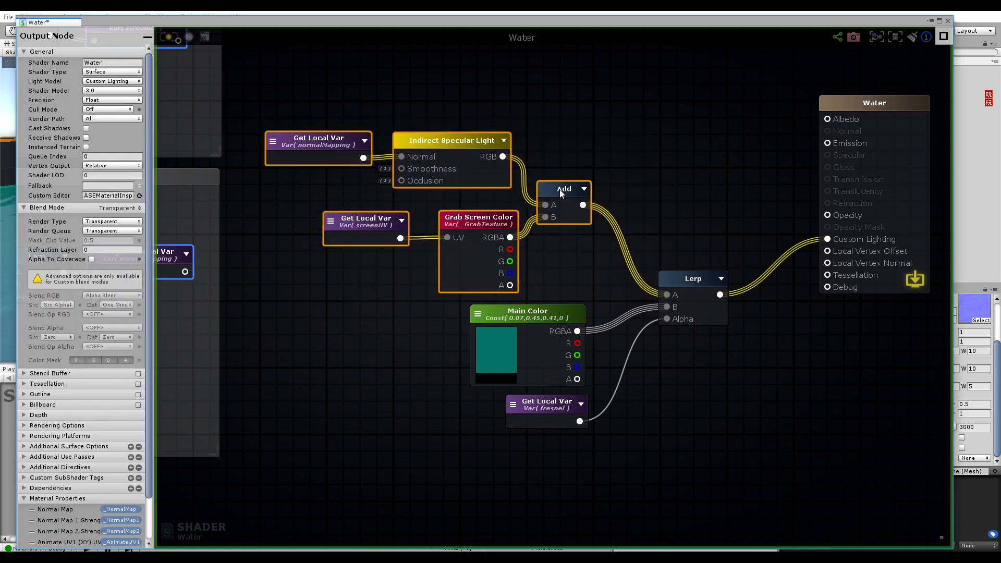
# Update the shader and examine the reflections added over the pool floor from another angle in the scene.
pyautogui.click(220, 44)
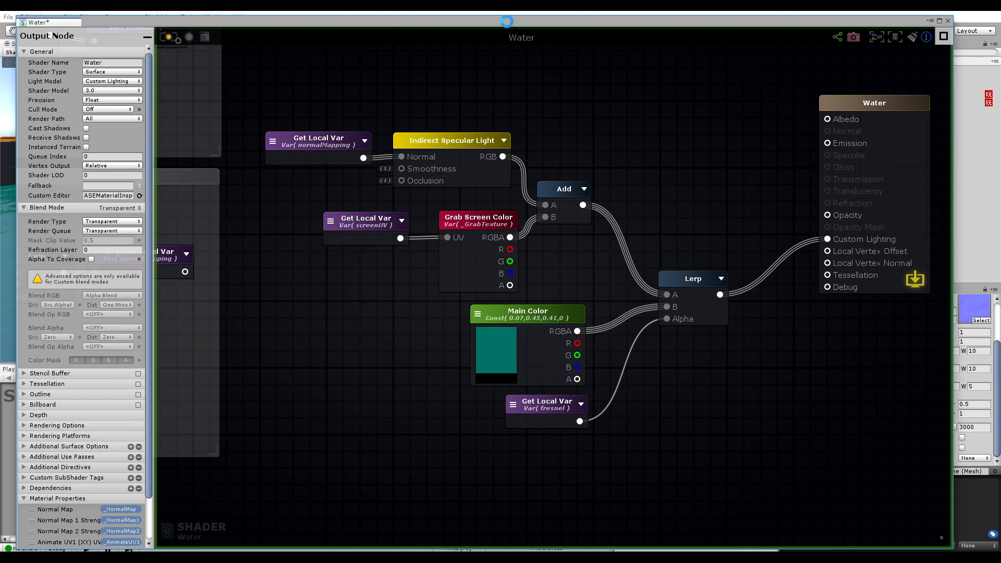
pyautogui.moveTo(507, 21); pyautogui.dragTo(469, 394)
pyautogui.keyDown('alt'); pyautogui.moveTo(399, 201); pyautogui.dragTo(331, 163); pyautogui.keyUp('alt')
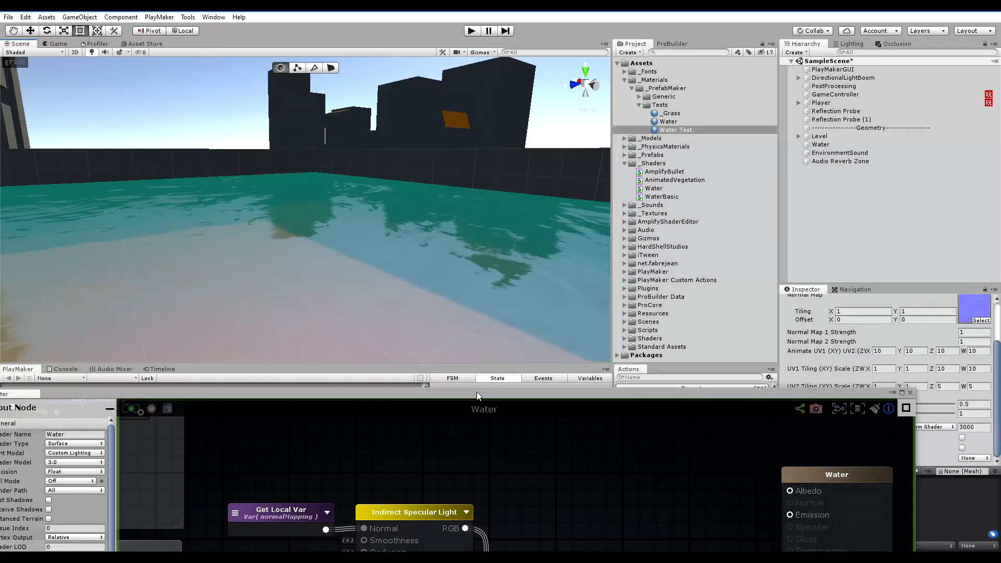
pyautogui.moveTo(476, 392); pyautogui.dragTo(476, 208)
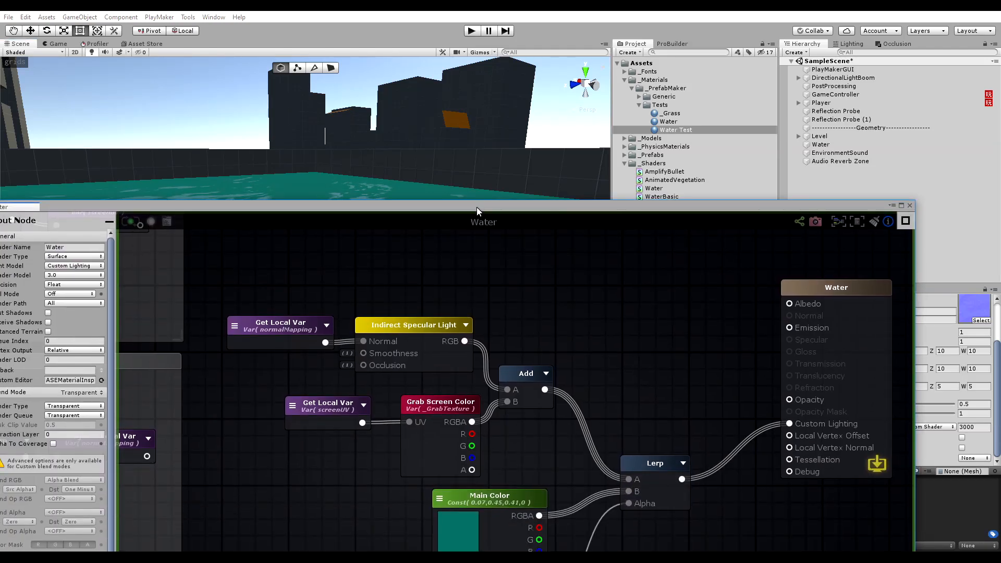
pyautogui.moveTo(476, 207); pyautogui.dragTo(524, 24)
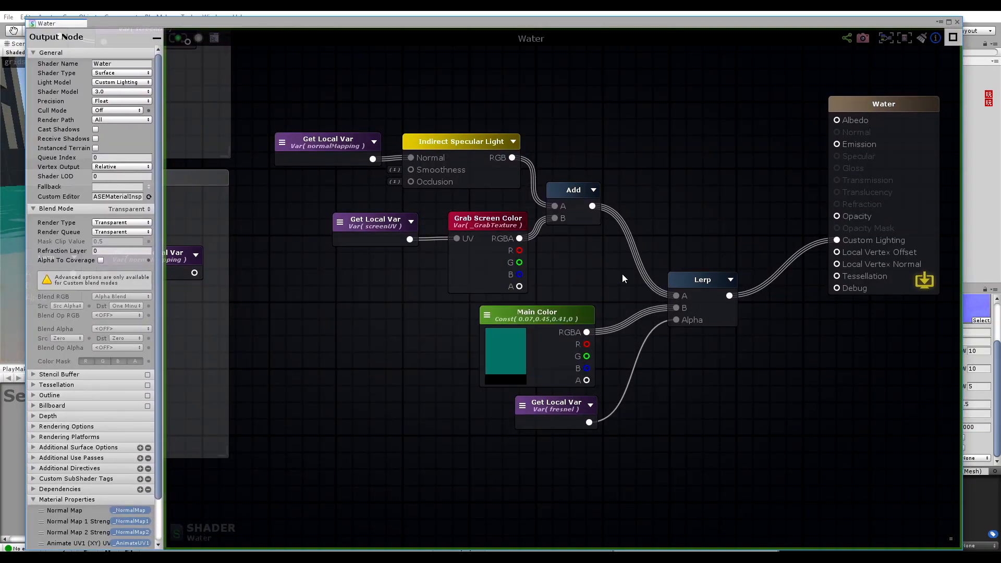
# Connect Grab Screen Color directly to the Lerp's A input, and move the Add node beside Main Color with Main Color feeding its B input.
pyautogui.moveTo(608, 277); pyautogui.dragTo(665, 260, button='middle')
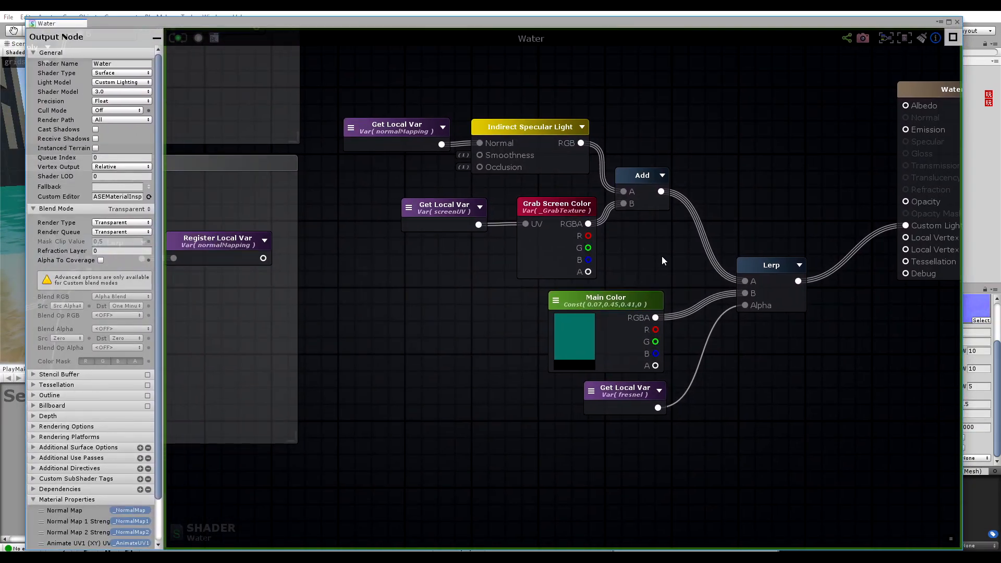
pyautogui.moveTo(560, 209); pyautogui.dragTo(744, 281)
pyautogui.click(640, 110)
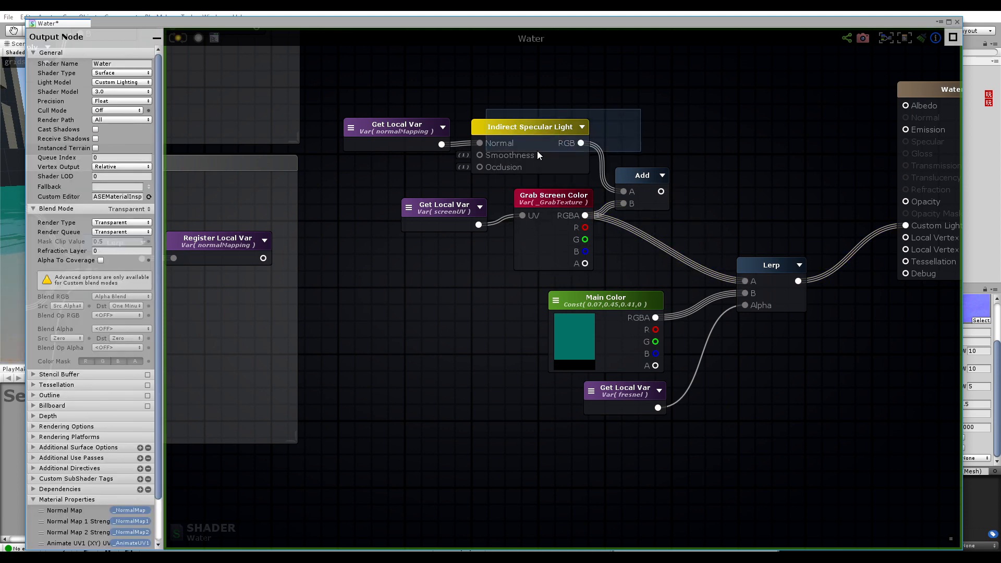
pyautogui.moveTo(660, 197); pyautogui.dragTo(718, 256)
pyautogui.moveTo(598, 311); pyautogui.dragTo(628, 312)
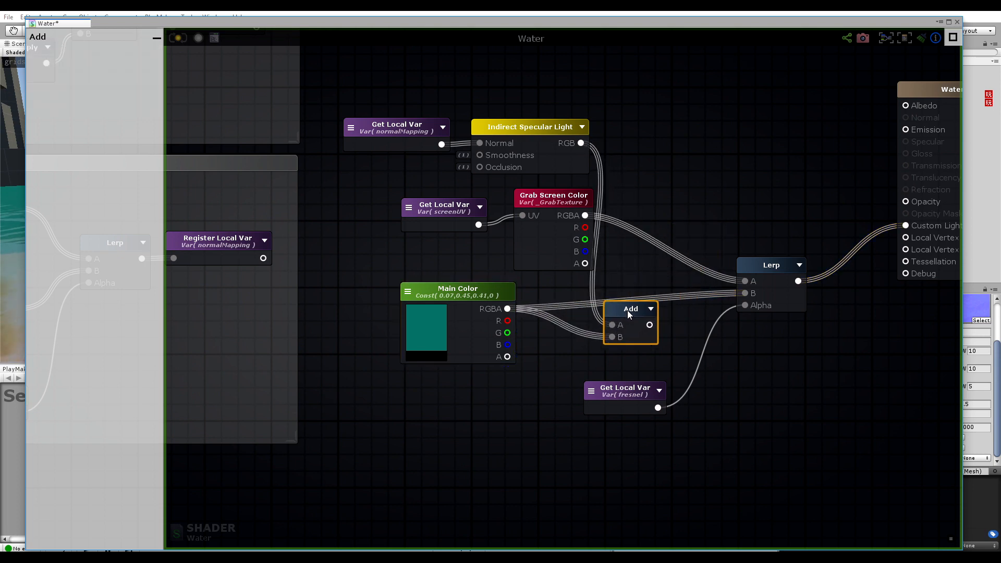
# Move Grab Screen Color and its screenUV node to the top of the group, and place Indirect Specular Light with its normalMapping node above Main Color.
pyautogui.moveTo(561, 213); pyautogui.dragTo(648, 94)
pyautogui.moveTo(442, 206); pyautogui.dragTo(542, 69)
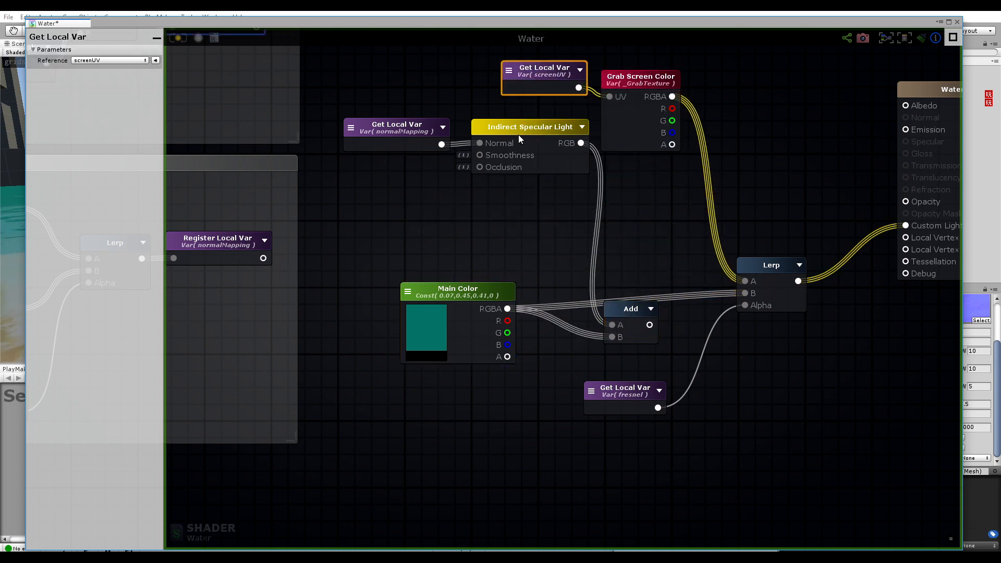
pyautogui.moveTo(509, 133); pyautogui.dragTo(512, 211)
pyautogui.moveTo(394, 124); pyautogui.dragTo(405, 199)
pyautogui.moveTo(555, 211); pyautogui.dragTo(537, 205)
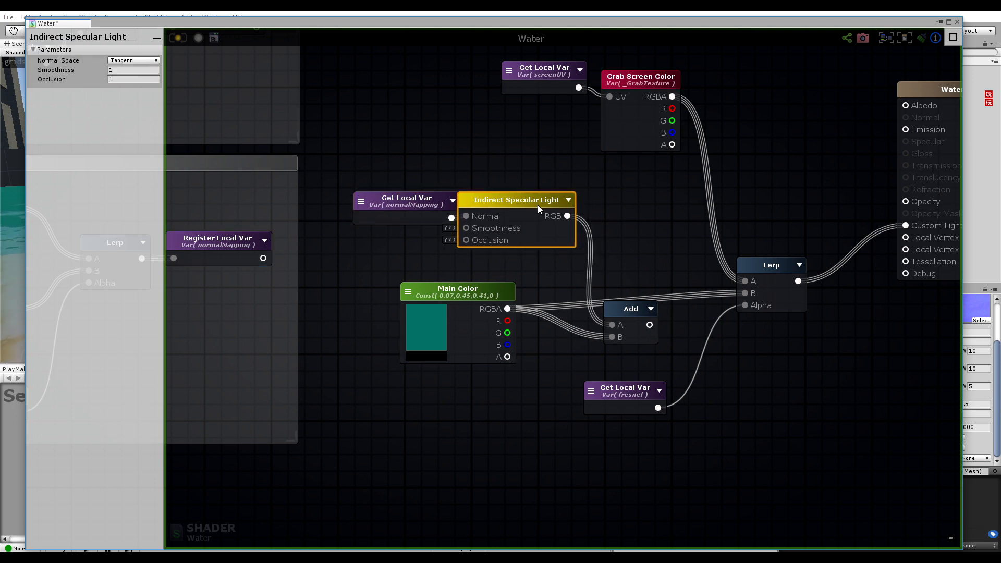
# Connect the Add node's output to the Lerp's B input in place of the direct Main Color link.
pyautogui.rightClick(658, 293)
pyautogui.moveTo(650, 324); pyautogui.dragTo(648, 282)
pyautogui.click(651, 323)
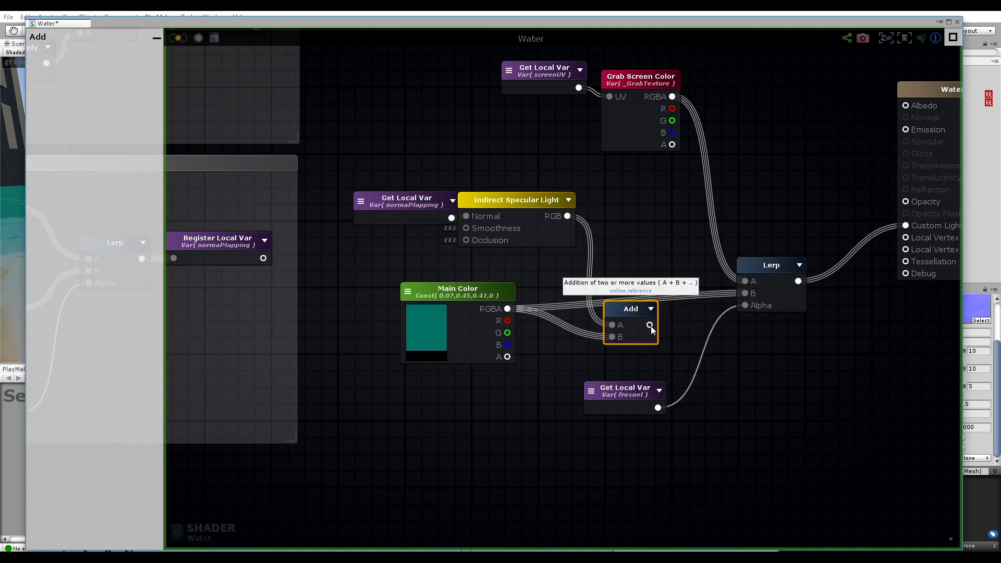
pyautogui.moveTo(651, 326); pyautogui.dragTo(742, 294)
# Move the Add, Indirect Specular Light, Main Color and normalMapping nodes closer together beside the Lerp.
pyautogui.moveTo(634, 303); pyautogui.dragTo(690, 269)
pyautogui.moveTo(521, 203); pyautogui.dragTo(575, 232)
pyautogui.moveTo(479, 295); pyautogui.dragTo(592, 295)
pyautogui.moveTo(423, 195); pyautogui.dragTo(456, 227)
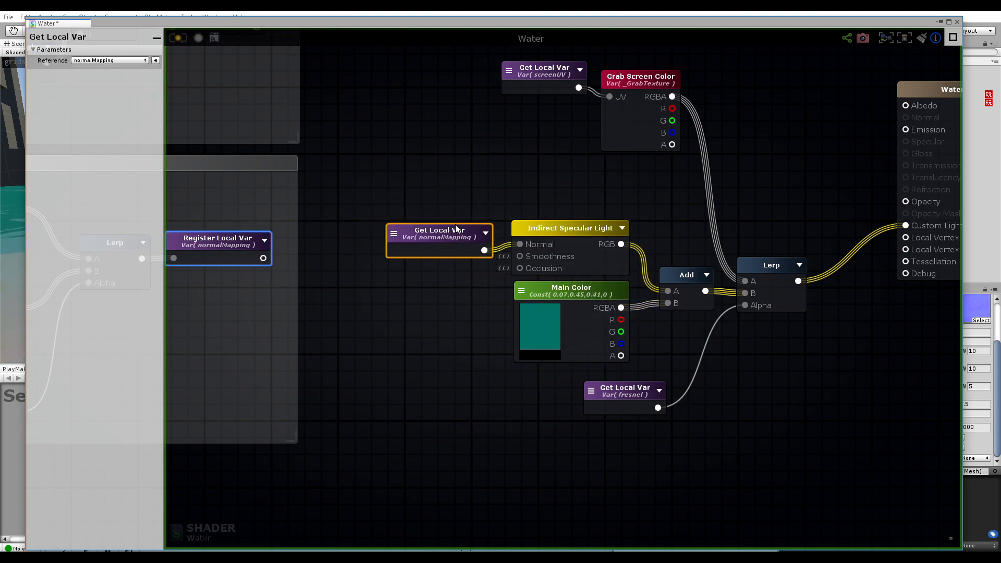
# Update the shader and examine the water surface over the pool in the scene.
pyautogui.click(179, 38)
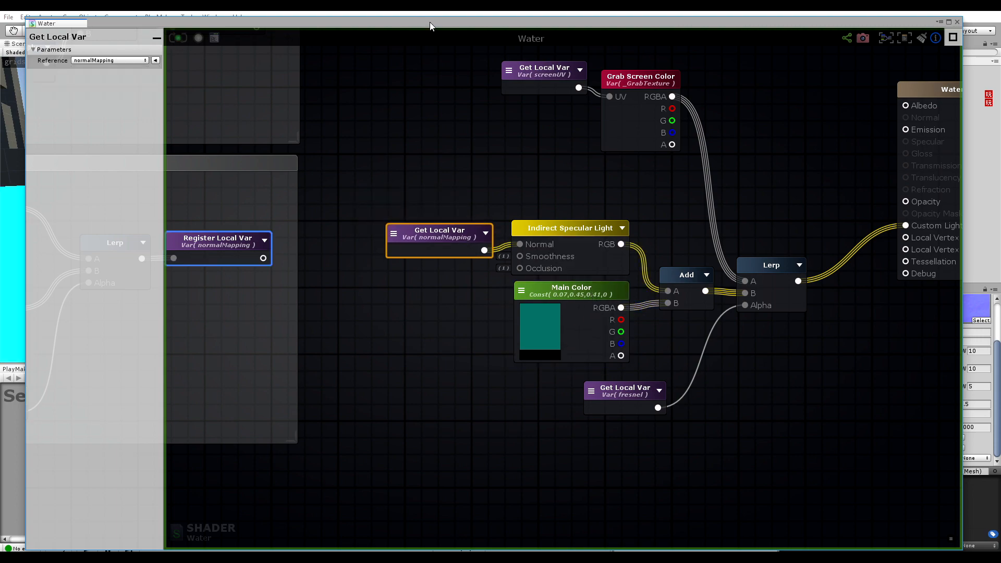
pyautogui.moveTo(431, 24); pyautogui.dragTo(404, 346)
pyautogui.keyDown('alt'); pyautogui.moveTo(383, 198); pyautogui.dragTo(394, 292); pyautogui.keyUp('alt')
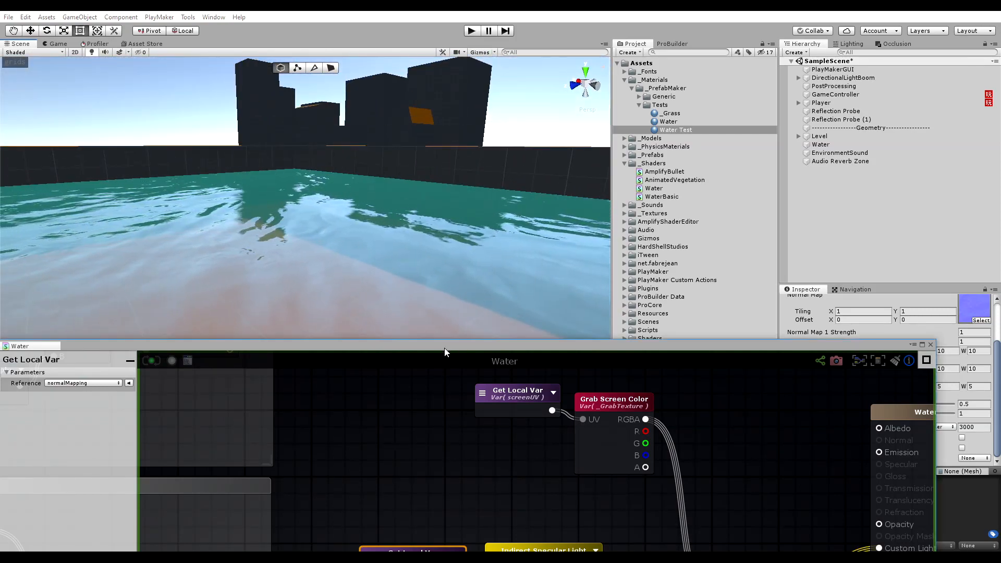
# Add a Depth Fade node in the empty space above the Fresnel group.
pyautogui.moveTo(447, 352); pyautogui.dragTo(466, 94)
pyautogui.moveTo(352, 215); pyautogui.dragTo(681, 309, button='middle')
pyautogui.moveTo(499, 191); pyautogui.dragTo(557, 257, button='middle')
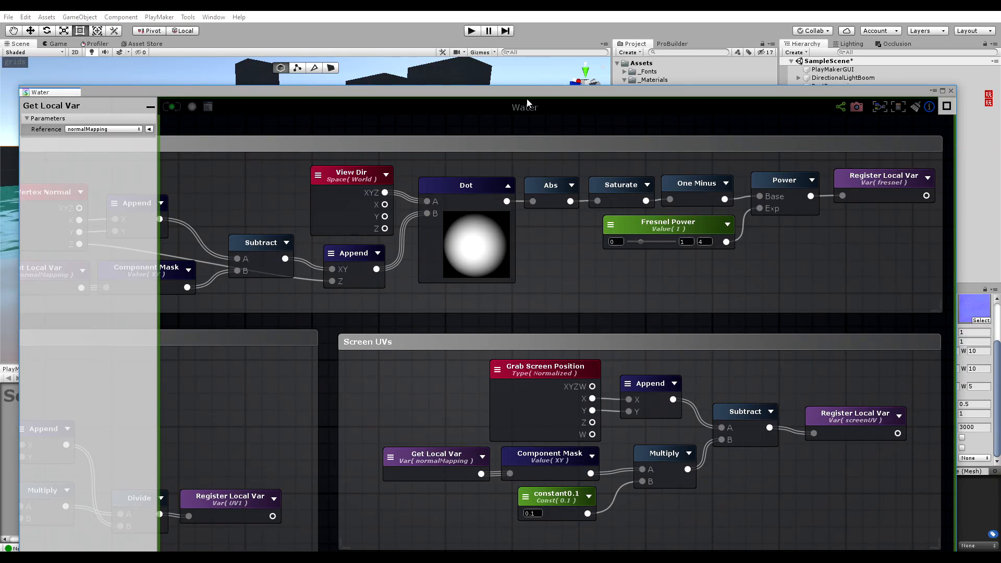
pyautogui.scroll(-8, 614, 237)
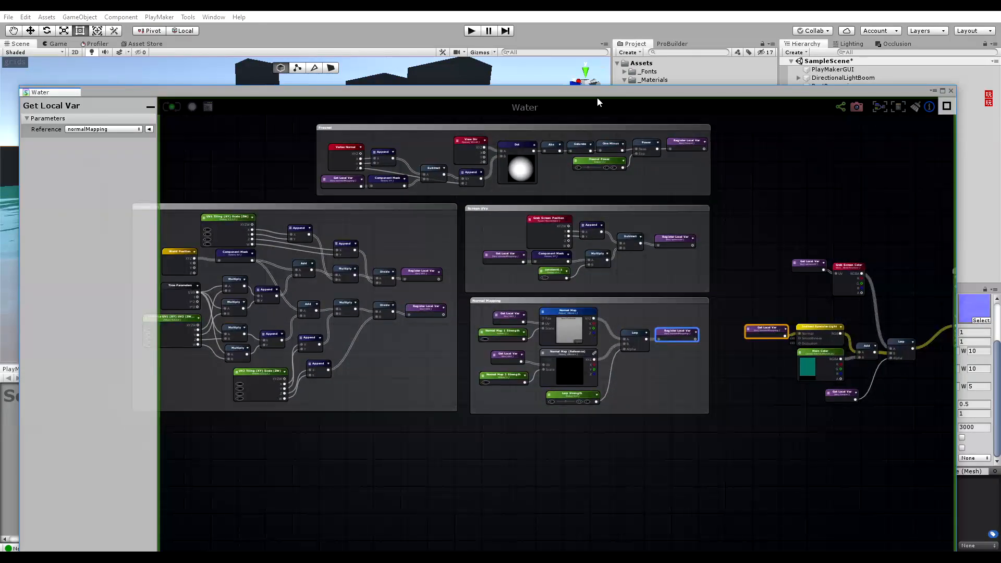
pyautogui.moveTo(597, 97); pyautogui.dragTo(530, 96)
pyautogui.scroll(10, 536, 252)
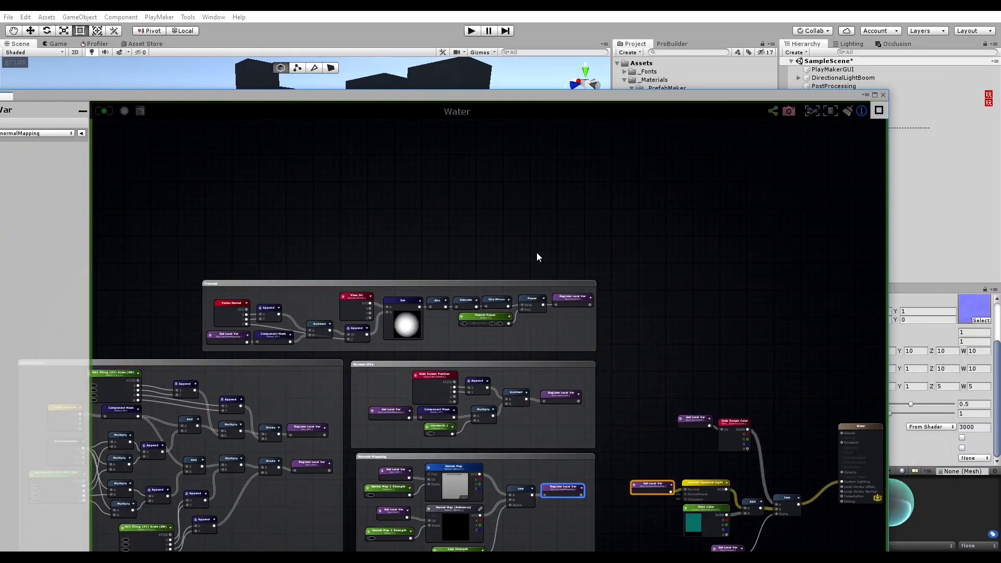
pyautogui.rightClick(479, 212)
pyautogui.write('depth fa')
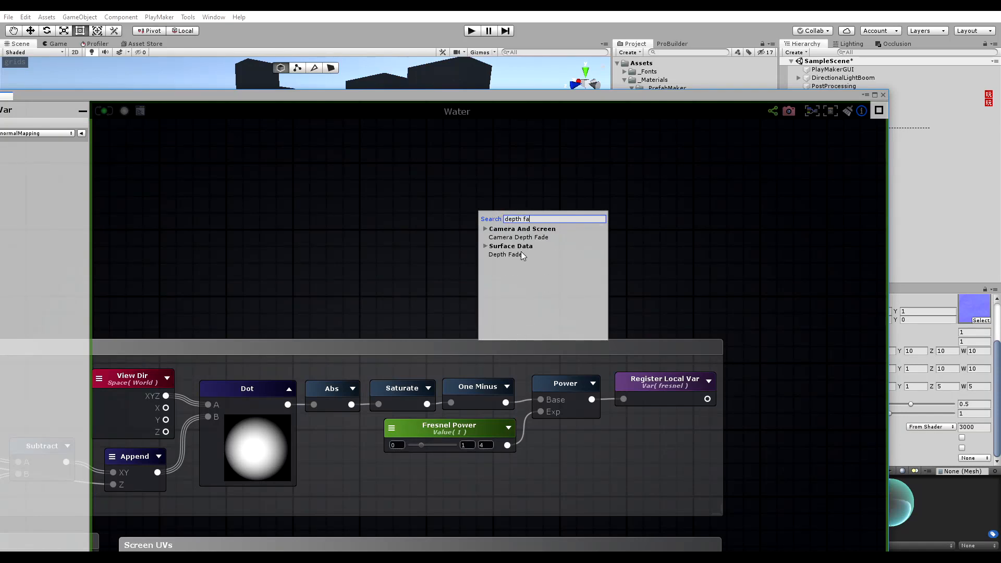
pyautogui.click(521, 254)
pyautogui.scroll(-4, 476, 215)
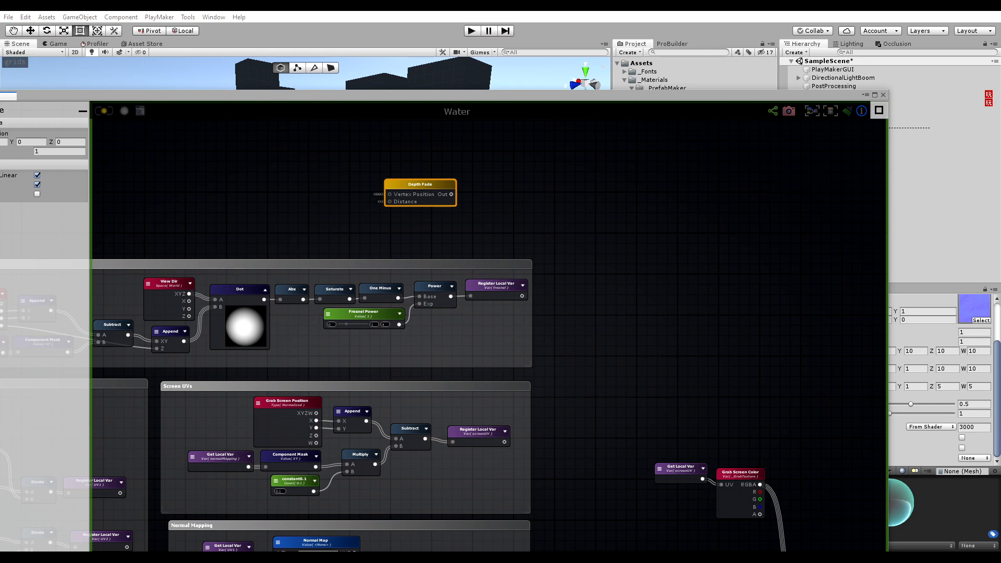
pyautogui.moveTo(427, 186); pyautogui.dragTo(398, 183)
# Add a Register Local Var node beside Depth Fade and connect Depth Fade's output to it.
pyautogui.rightClick(462, 190)
pyautogui.click(442, 177)
pyautogui.click(409, 184)
pyautogui.rightClick(445, 191)
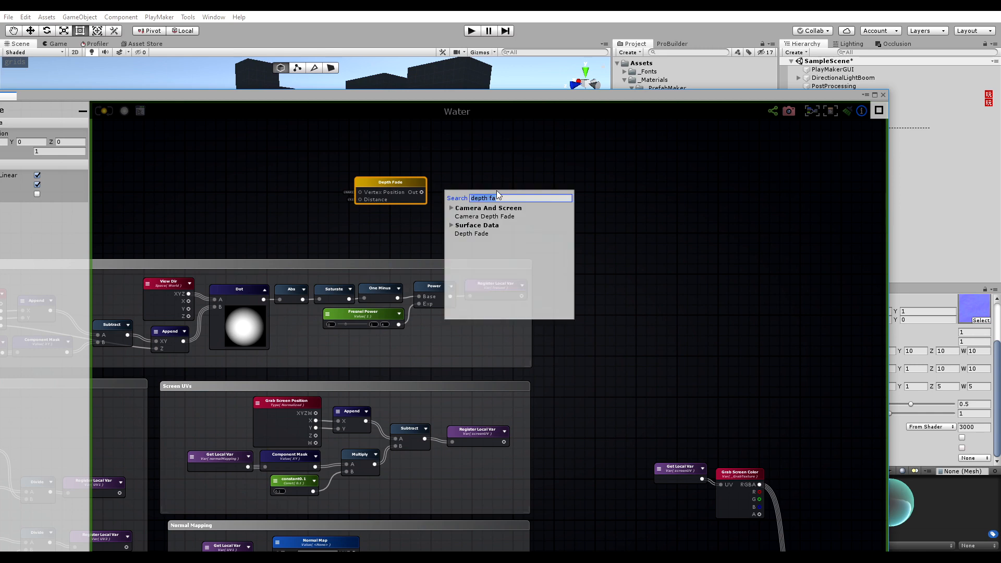
pyautogui.write('reg')
pyautogui.click(488, 216)
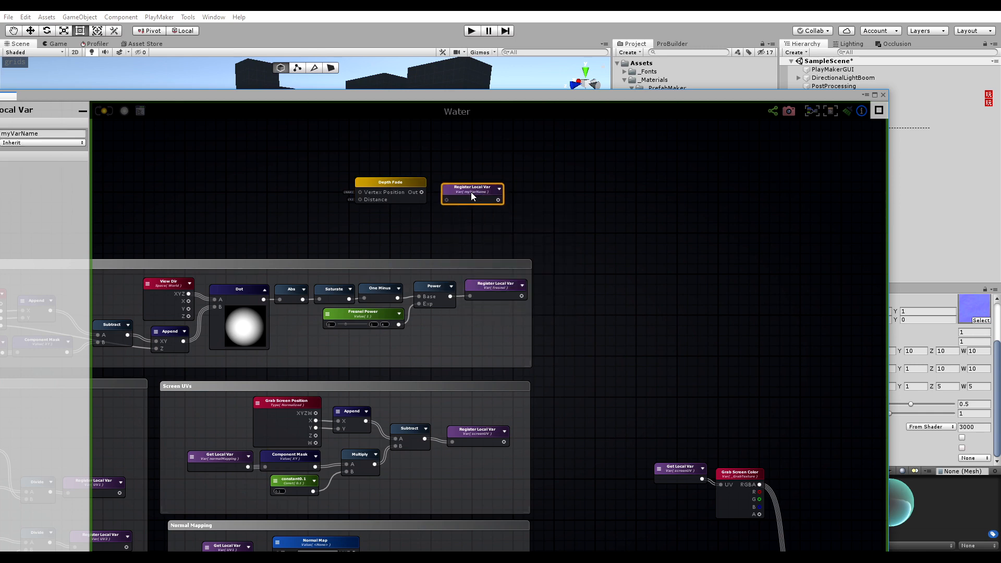
pyautogui.moveTo(421, 193); pyautogui.dragTo(447, 200)
pyautogui.scroll(3, 412, 202)
# Name the new Register Local Var's variable depthFade.
pyautogui.moveTo(489, 97); pyautogui.dragTo(554, 26)
pyautogui.click(626, 105)
pyautogui.click(645, 134)
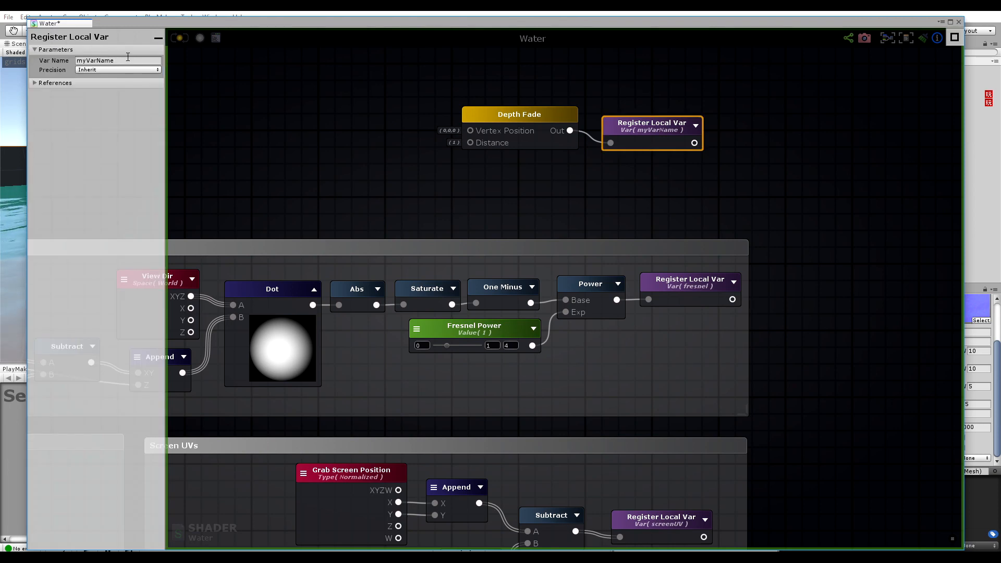
pyautogui.click(119, 61)
pyautogui.write('Depth')
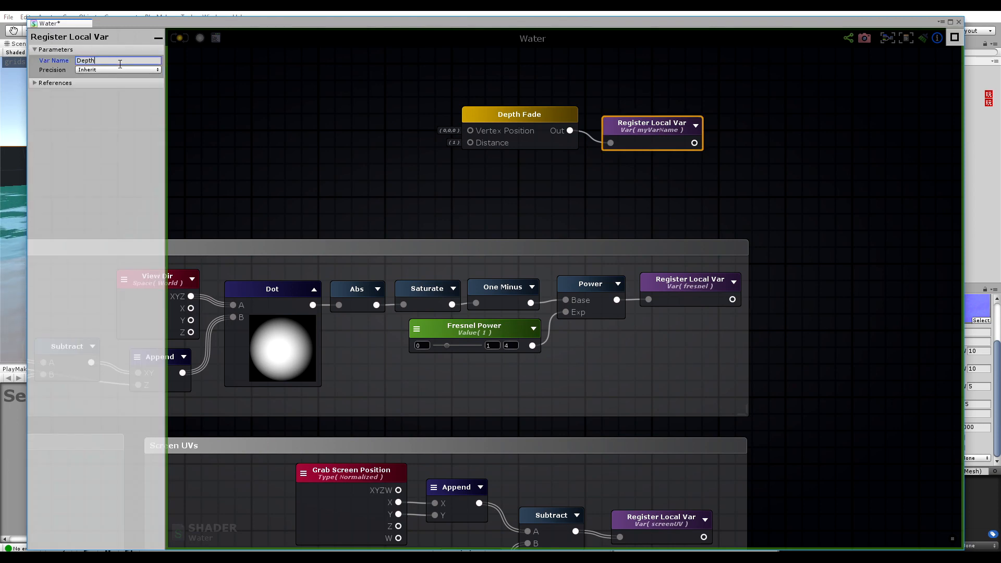
pyautogui.hotkey('ctrl', 'a')
pyautogui.press('BackSpace')
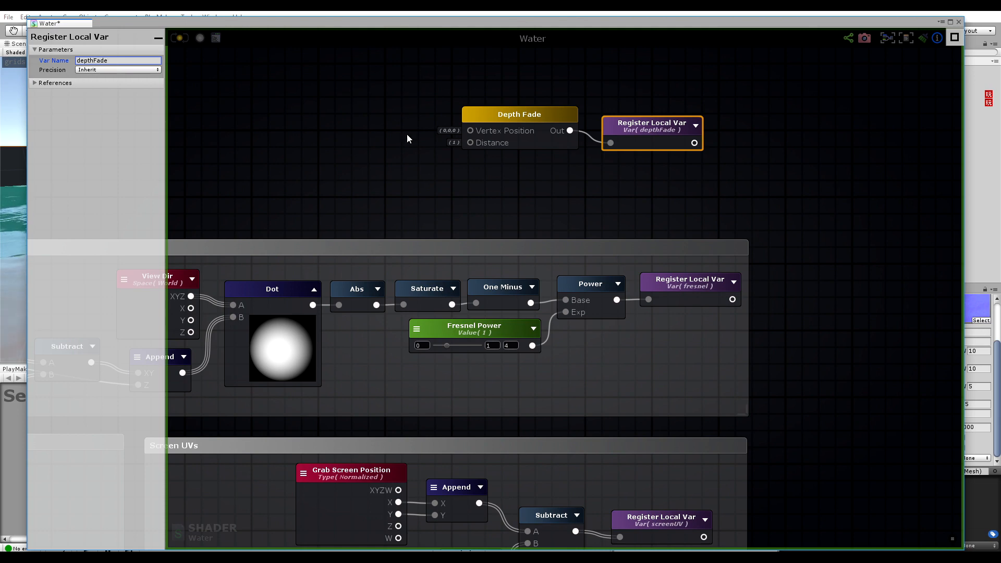
# Add a Float node before Depth Fade and name it Depth Fade Distance.
pyautogui.moveTo(384, 162); pyautogui.dragTo(490, 170, button='middle')
pyautogui.click(472, 160)
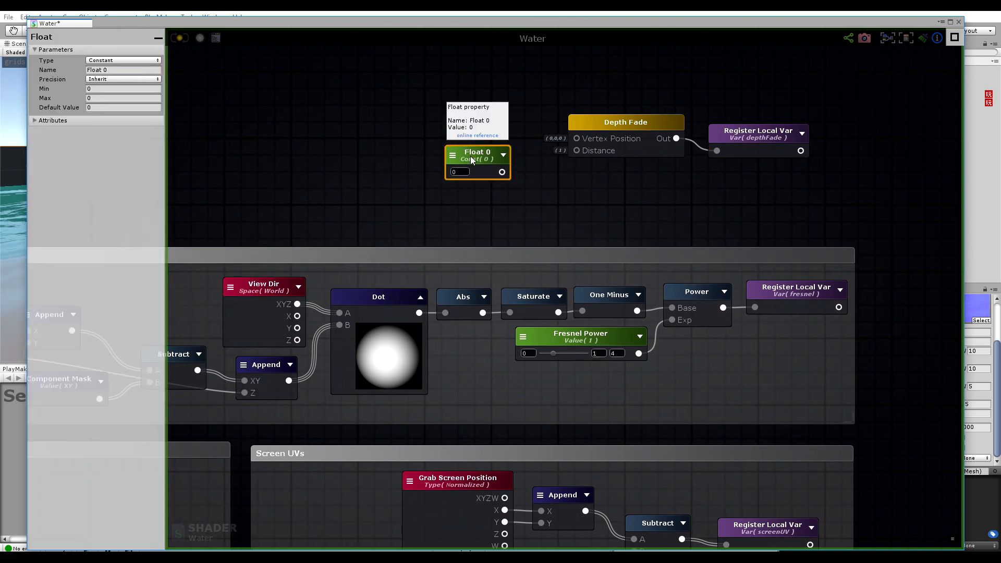
pyautogui.doubleClick(477, 153)
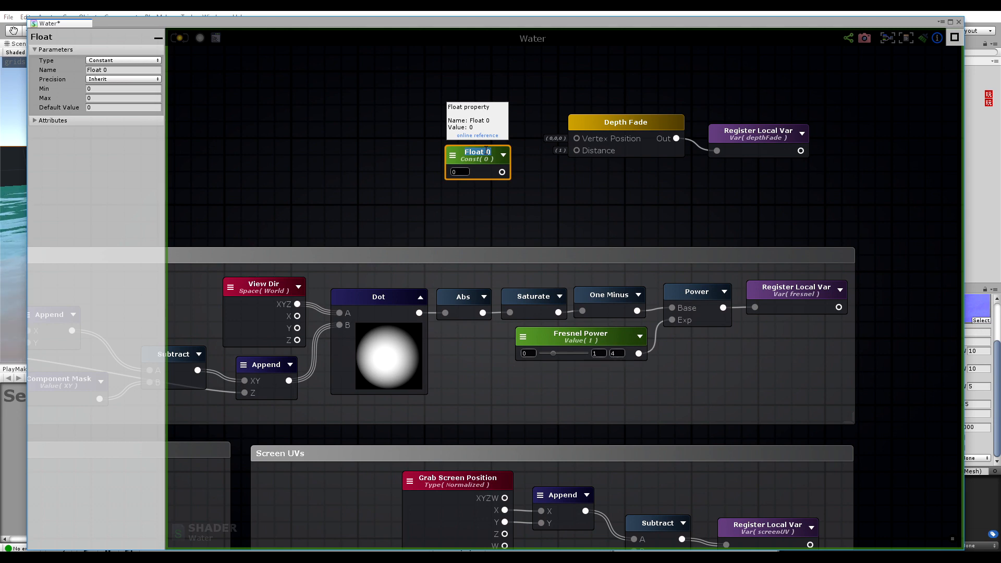
pyautogui.write('Depth Fade D')
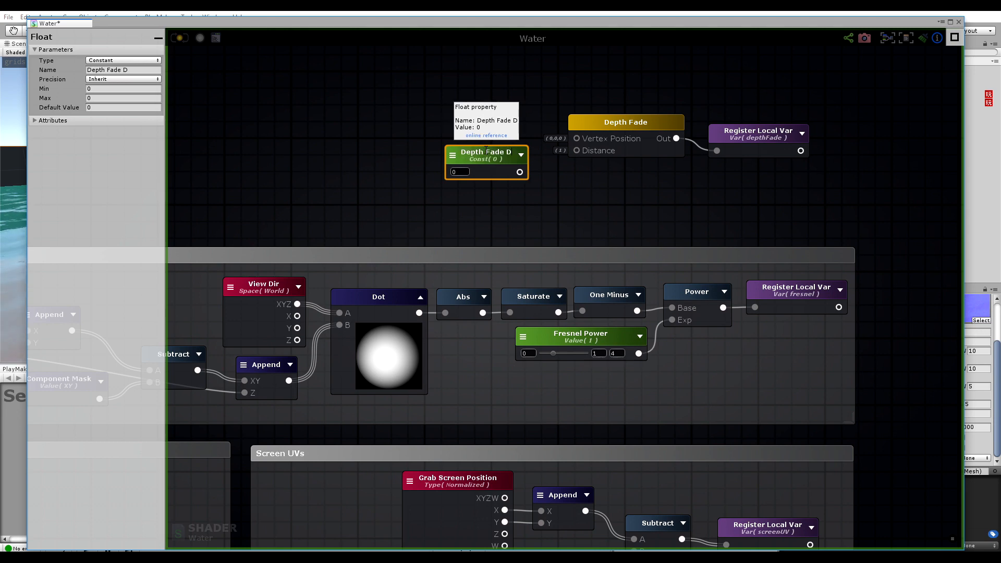
pyautogui.write('istance')
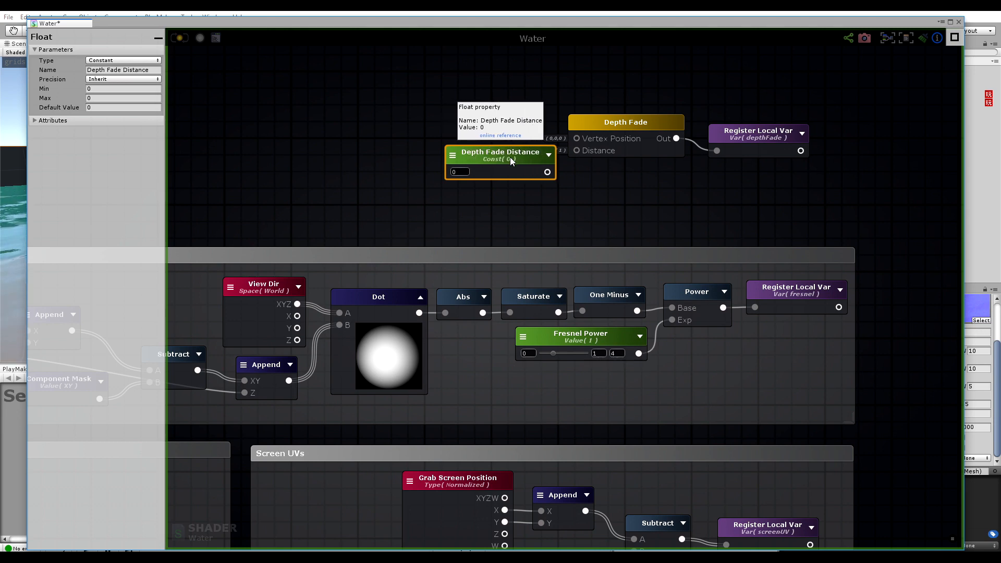
# Connect Depth Fade Distance to Depth Fade's Distance input, align it beside the node and change its type to Property.
pyautogui.moveTo(510, 158); pyautogui.dragTo(577, 151)
pyautogui.click(573, 147)
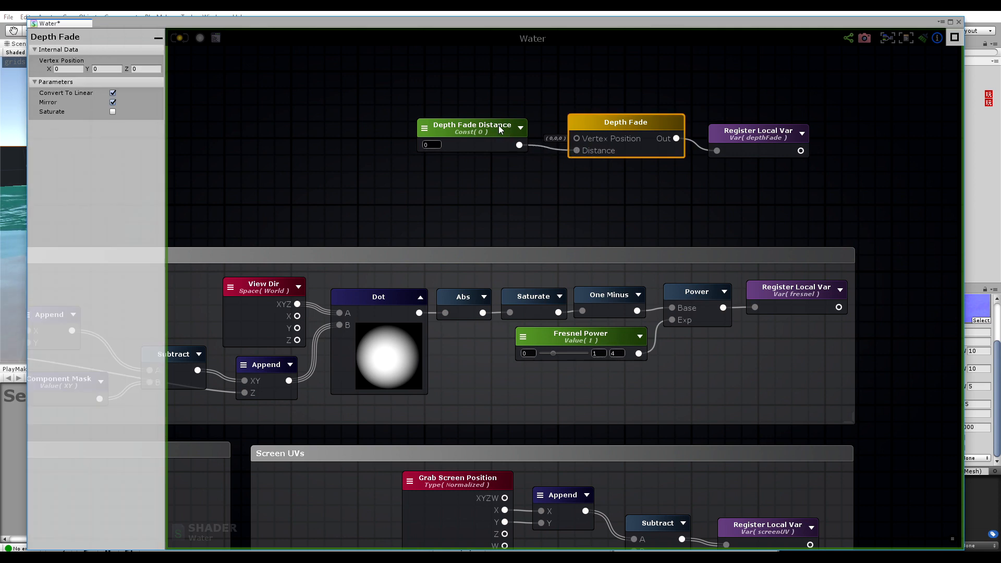
pyautogui.moveTo(498, 125); pyautogui.dragTo(517, 134)
pyautogui.click(452, 150)
pyautogui.click(452, 138)
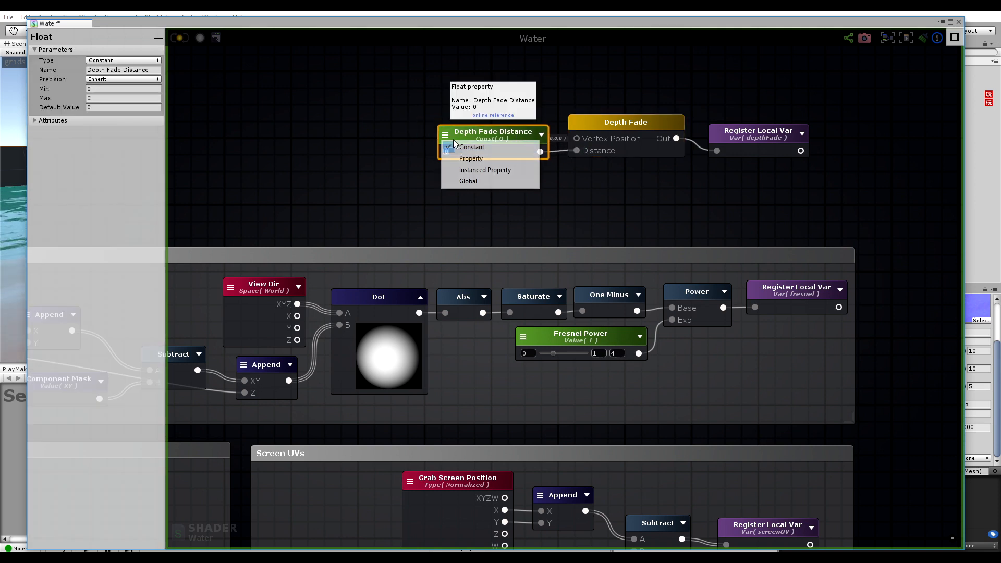
pyautogui.click(470, 155)
# Frame the three depth fade nodes in a comment and place the group just above the Fresnel group.
pyautogui.moveTo(521, 133); pyautogui.dragTo(520, 131)
pyautogui.moveTo(812, 89); pyautogui.dragTo(494, 170)
pyautogui.press('c')
pyautogui.click(525, 333)
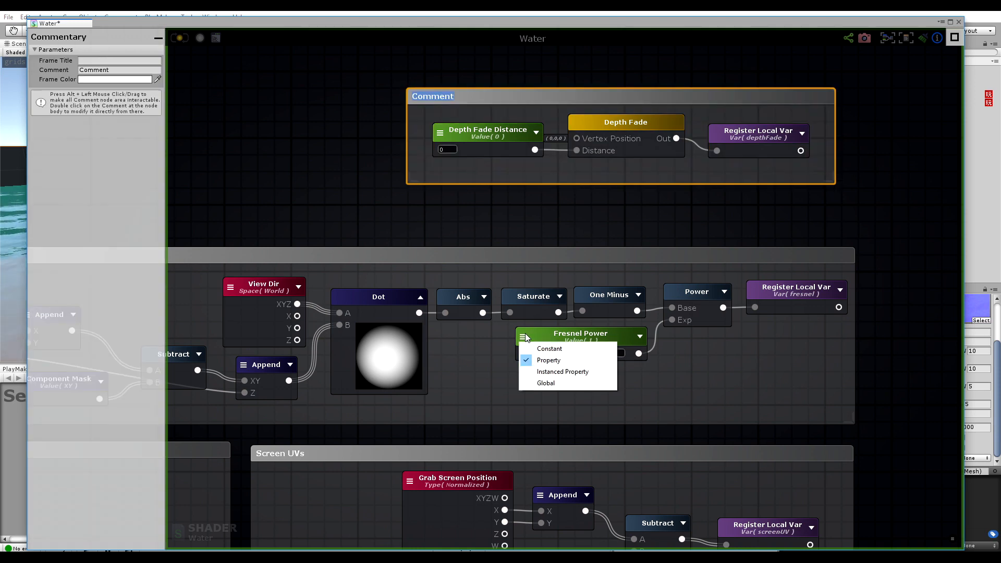
pyautogui.click(555, 224)
pyautogui.moveTo(566, 175); pyautogui.dragTo(482, 301, button='middle')
pyautogui.moveTo(549, 117); pyautogui.dragTo(529, 270)
pyautogui.click(668, 252)
# Shift the fresnel Get Local Var away from the Lerp, add a Multiply node beside it and feed fresnel into its A input.
pyautogui.moveTo(811, 483); pyautogui.dragTo(531, 151, button='middle')
pyautogui.moveTo(665, 523); pyautogui.dragTo(469, 57, button='middle')
pyautogui.moveTo(603, 232); pyautogui.dragTo(565, 243)
pyautogui.press('m')
pyautogui.click(665, 251)
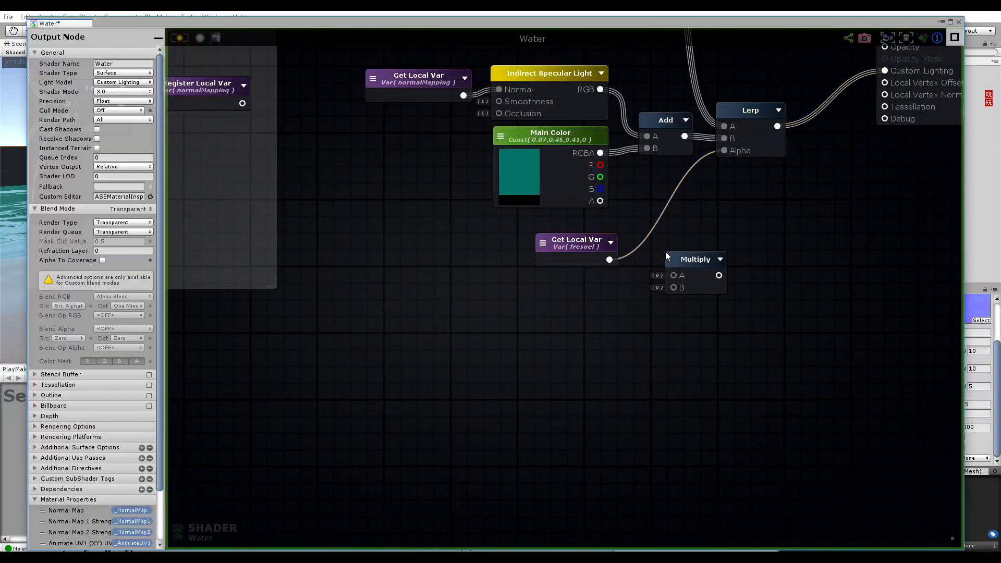
pyautogui.moveTo(679, 257); pyautogui.dragTo(648, 263)
# Add a Get Local Var referencing depthFade to Multiply's B input, connect Multiply to the Lerp's Alpha, and tuck these nodes below Main Color.
pyautogui.press('g')
pyautogui.click(549, 304)
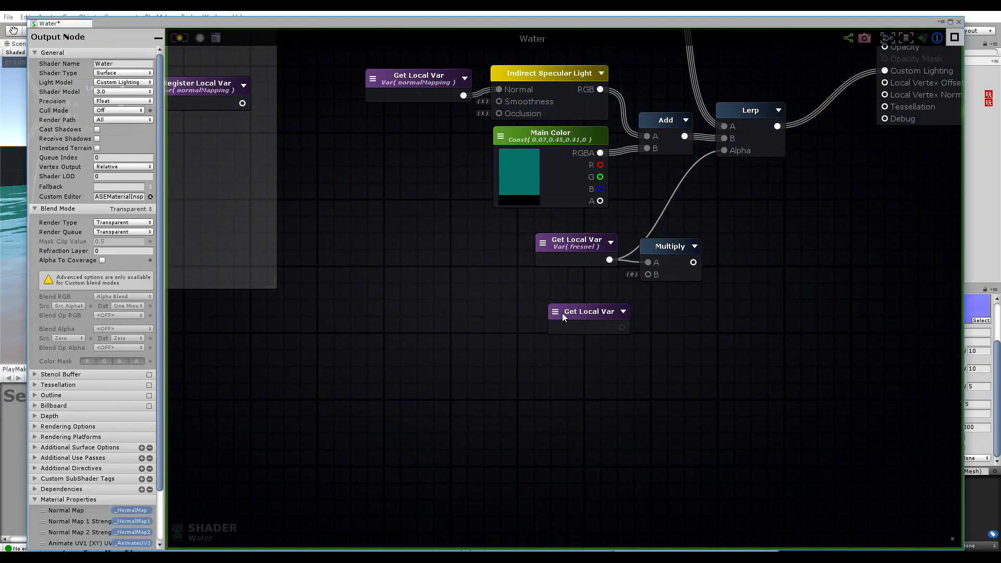
pyautogui.click(555, 312)
pyautogui.click(579, 324)
pyautogui.moveTo(596, 308); pyautogui.dragTo(725, 151)
pyautogui.moveTo(672, 225); pyautogui.dragTo(614, 284)
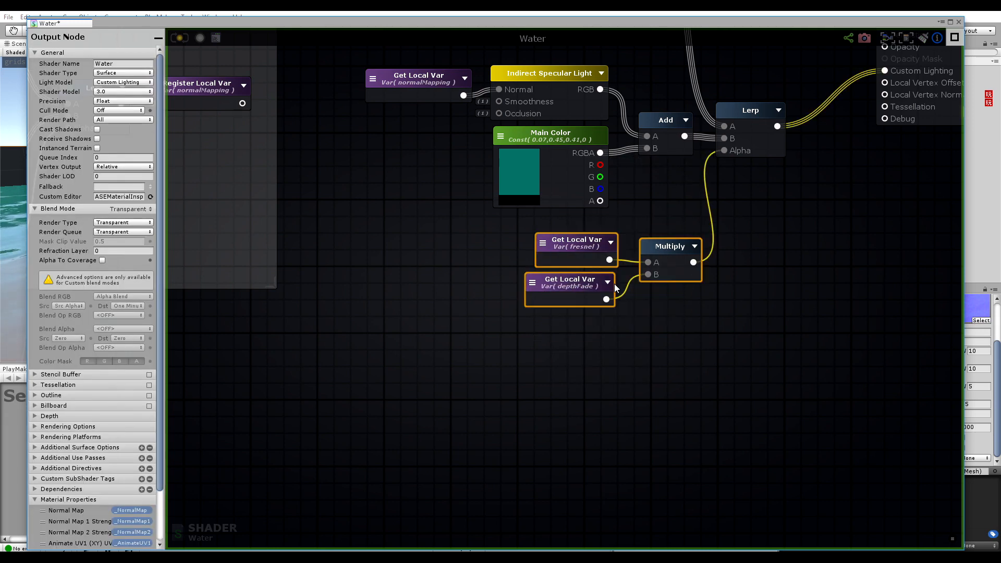
pyautogui.moveTo(665, 253); pyautogui.dragTo(578, 240)
# Update the shader and set the Water Test material's Depth Fade Distance to 1.
pyautogui.click(443, 166)
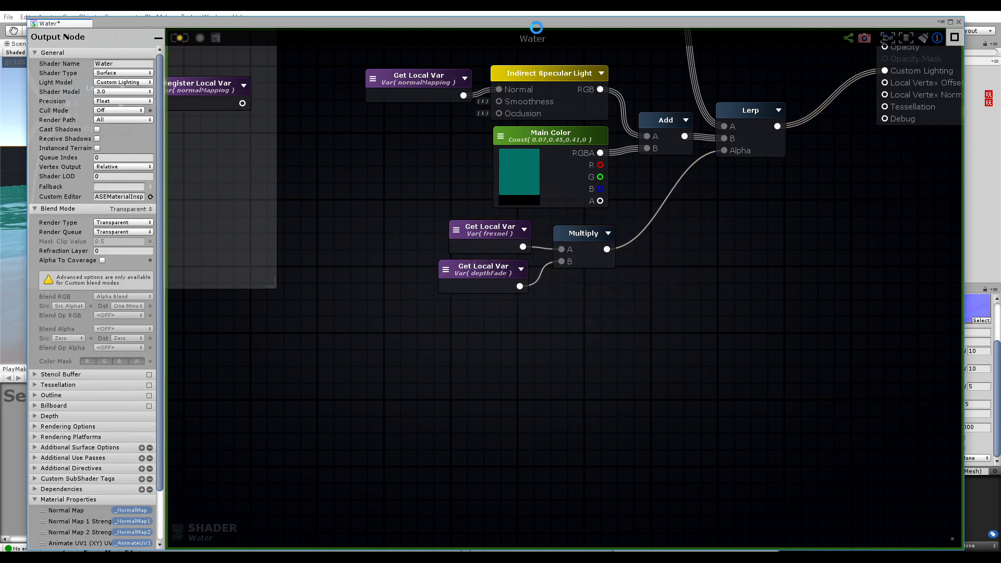
pyautogui.moveTo(532, 22); pyautogui.dragTo(456, 471)
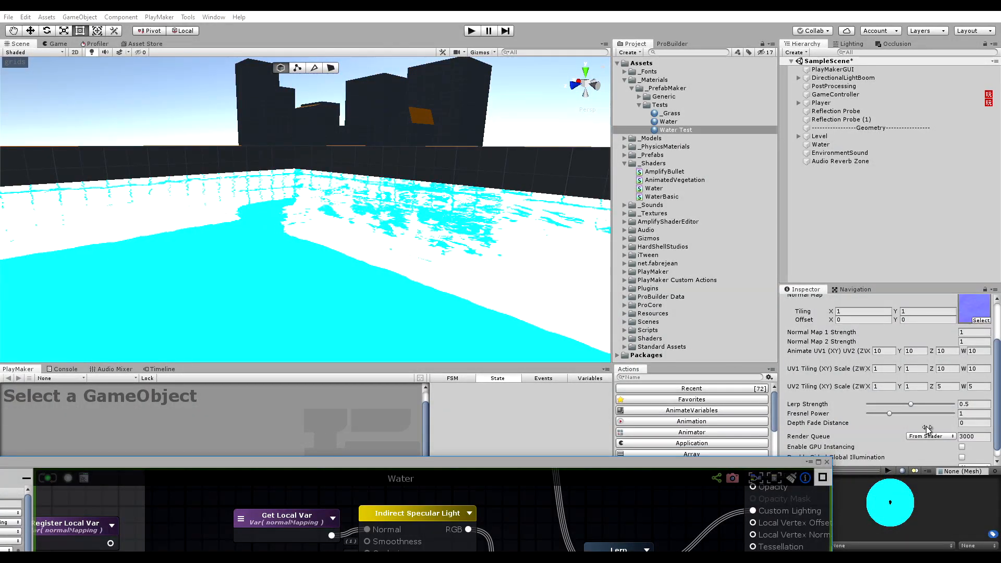
pyautogui.moveTo(913, 423)
pyautogui.mouseDown()
pyautogui.moveTo(922, 423)
pyautogui.moveTo(899, 422)
pyautogui.moveTo(945, 425)
pyautogui.mouseUp()
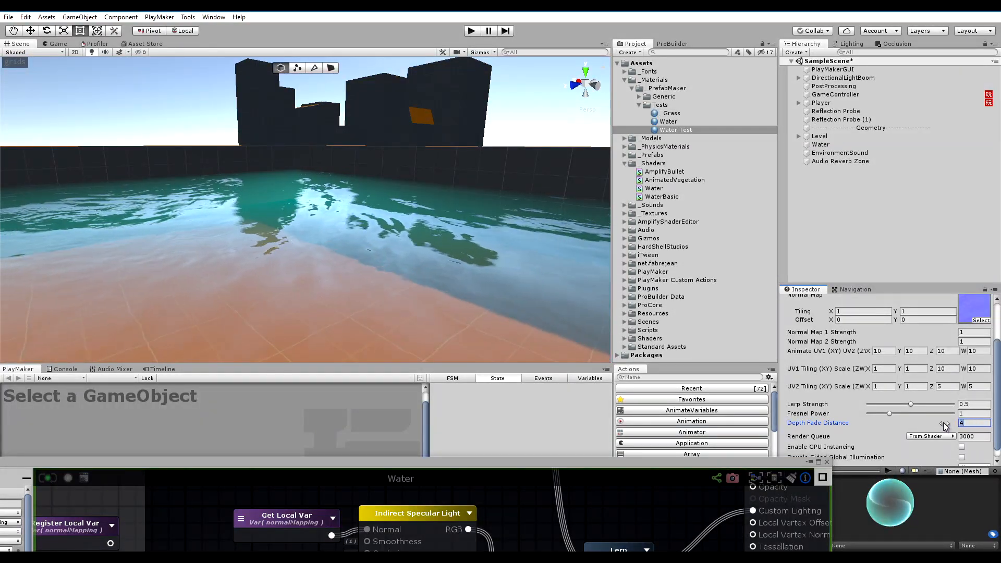
pyautogui.write('1')
# Enable Saturate on the Depth Fade node.
pyautogui.moveTo(457, 459); pyautogui.dragTo(541, 98)
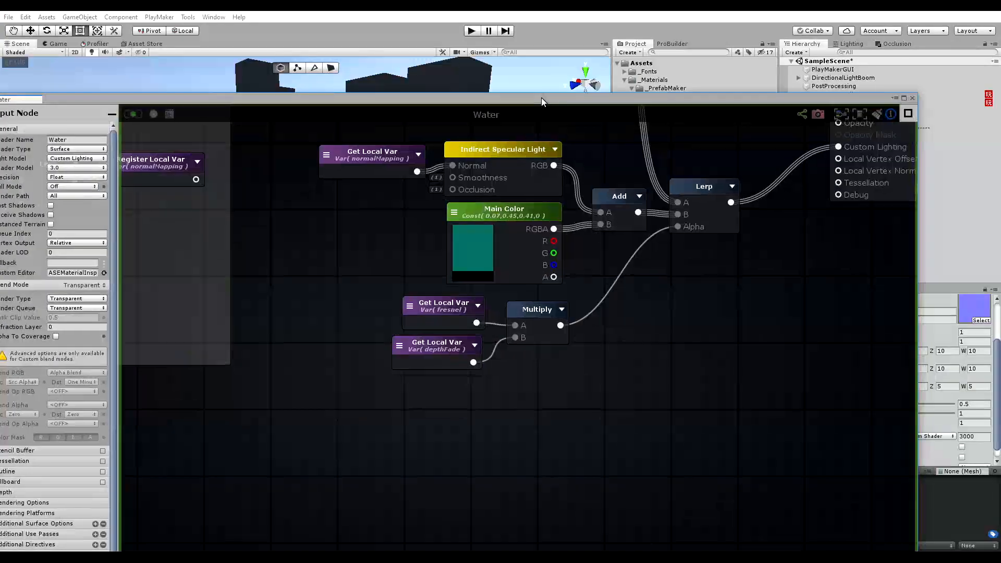
pyautogui.click(598, 195)
pyautogui.moveTo(598, 195); pyautogui.dragTo(610, 197)
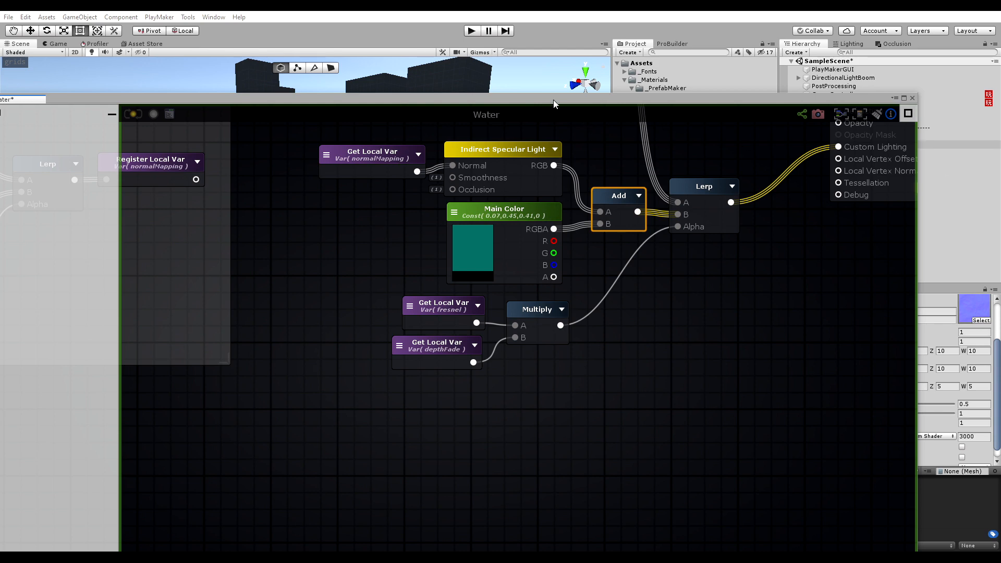
pyautogui.moveTo(543, 98); pyautogui.dragTo(584, 24)
pyautogui.moveTo(532, 142); pyautogui.dragTo(578, 361, button='middle')
pyautogui.moveTo(368, 112); pyautogui.dragTo(589, 358, button='middle')
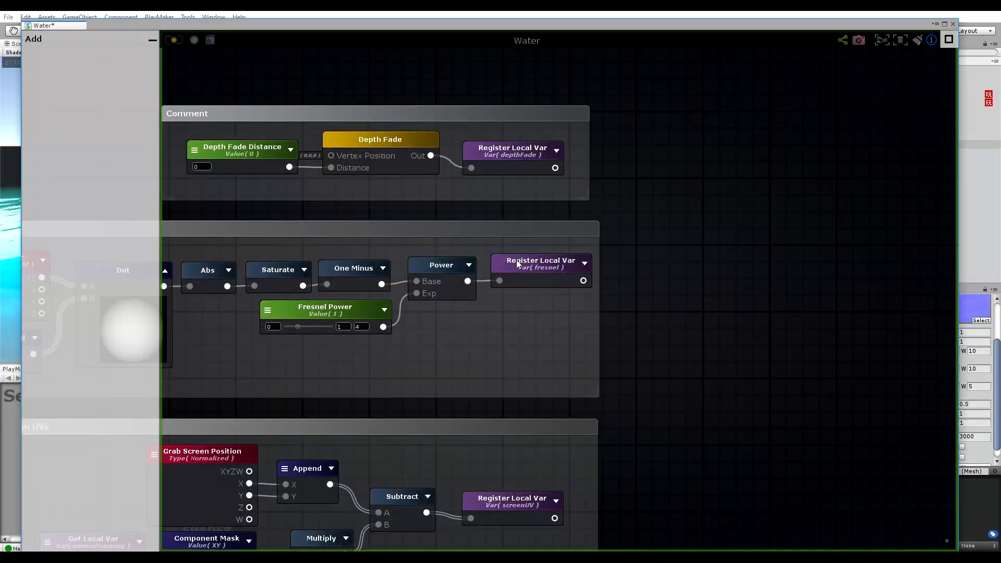
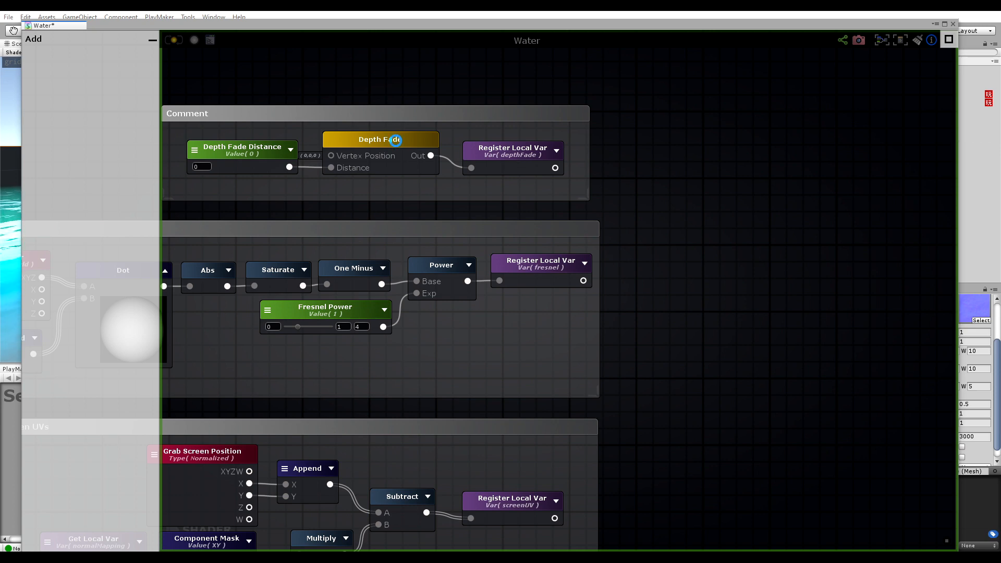
pyautogui.click(397, 141)
pyautogui.doubleClick(414, 142)
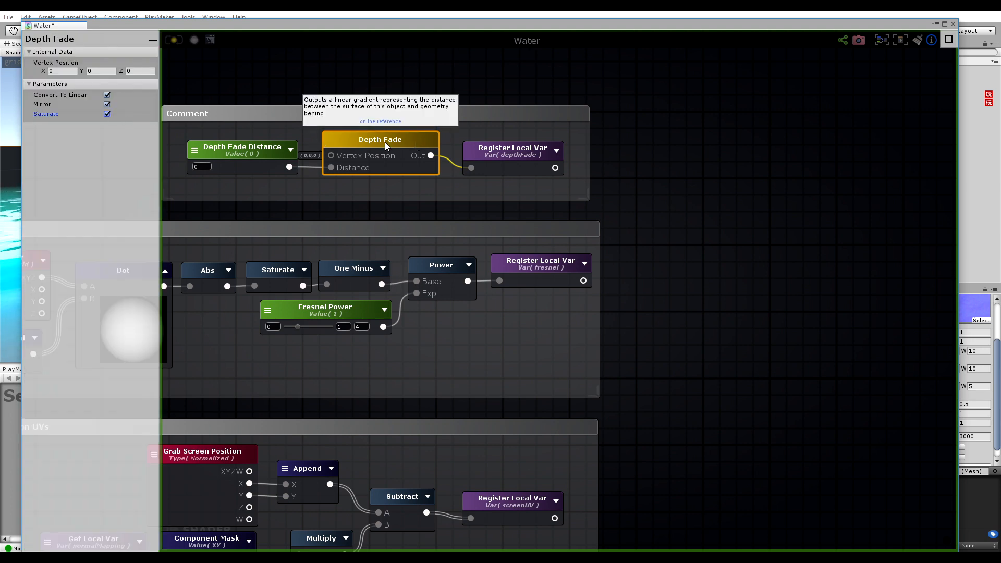
# Shift the depthFade Register Local Var slightly away from Depth Fade and update the shader.
pyautogui.click(683, 156)
pyautogui.moveTo(511, 152); pyautogui.dragTo(520, 147)
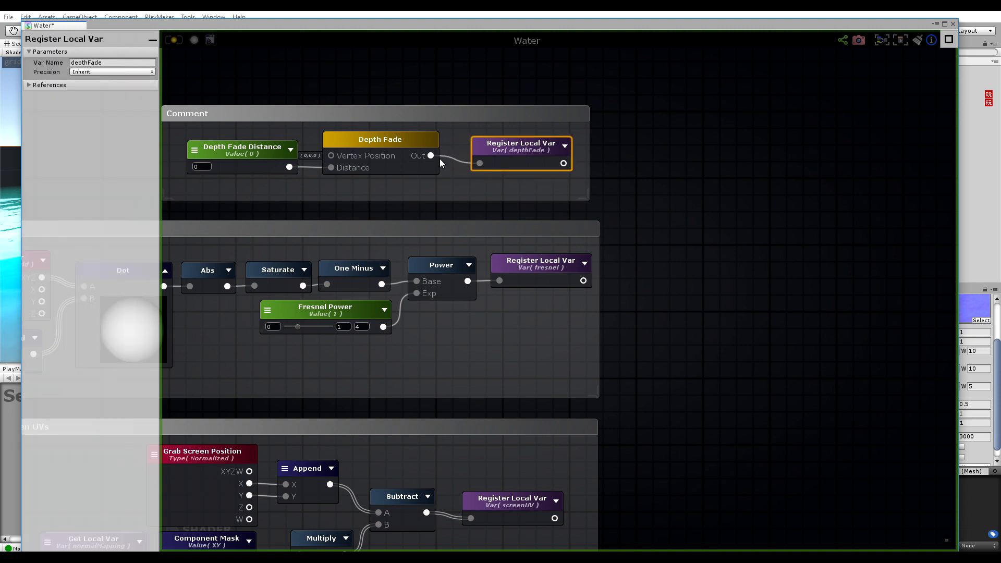
pyautogui.click(373, 147)
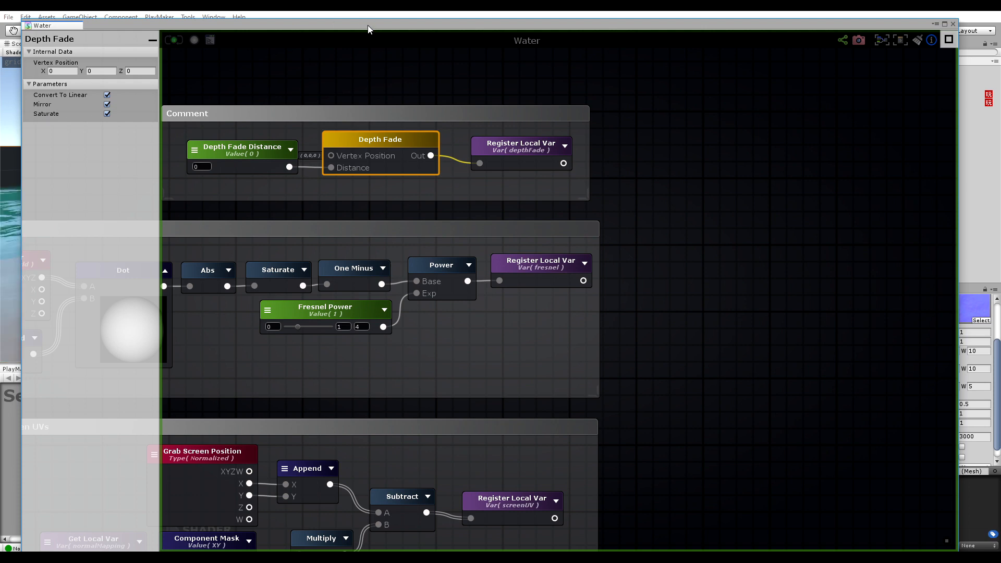
# Examine the depth-faded water along the pool edges from above in the scene.
pyautogui.moveTo(384, 29); pyautogui.dragTo(333, 403)
pyautogui.moveTo(308, 294)
pyautogui.keyDown('alt'); pyautogui.mouseDown()
pyautogui.moveTo(308, 205)
pyautogui.moveTo(304, 313)
pyautogui.mouseUp(); pyautogui.keyUp('alt')
pyautogui.keyDown('alt'); pyautogui.scroll(-4, 344, 198); pyautogui.keyUp('alt')
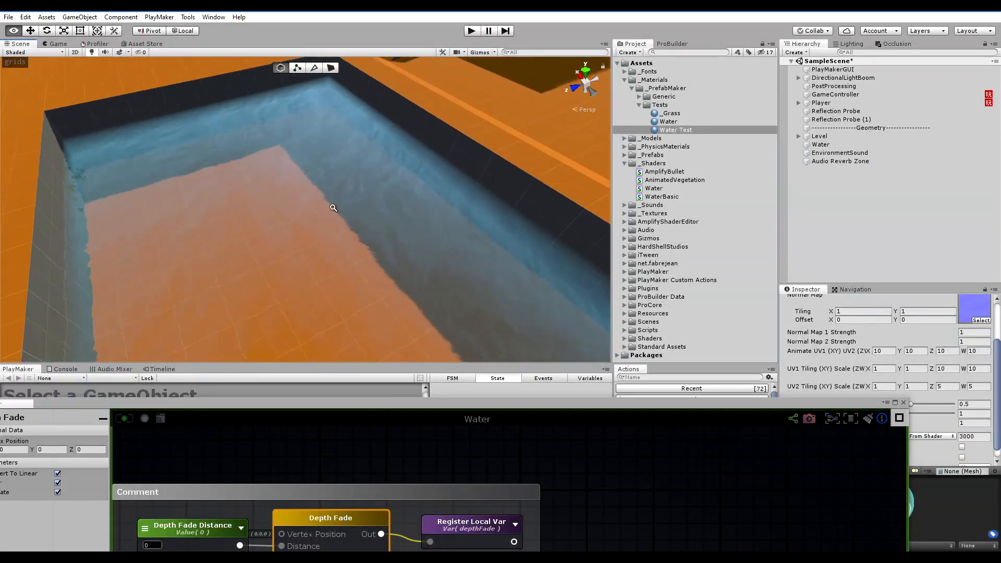
# Set the Water Test material's Depth Fade Distance to 4 and view the pool from low angles in the scene.
pyautogui.keyDown('alt'); pyautogui.moveTo(344, 199); pyautogui.dragTo(342, 91); pyautogui.keyUp('alt')
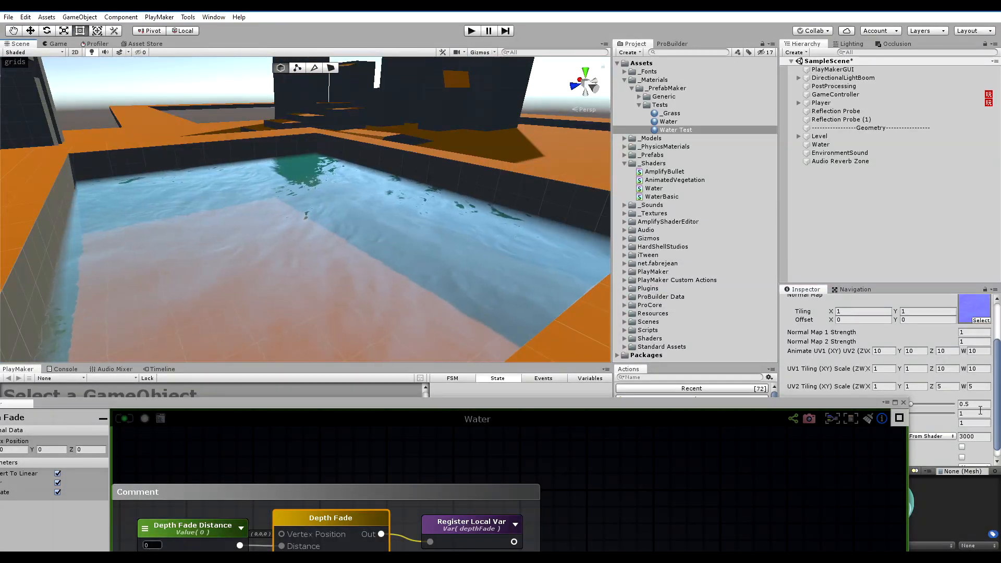
pyautogui.moveTo(811, 405); pyautogui.dragTo(711, 433)
pyautogui.moveTo(846, 424); pyautogui.dragTo(912, 416)
pyautogui.write('4')
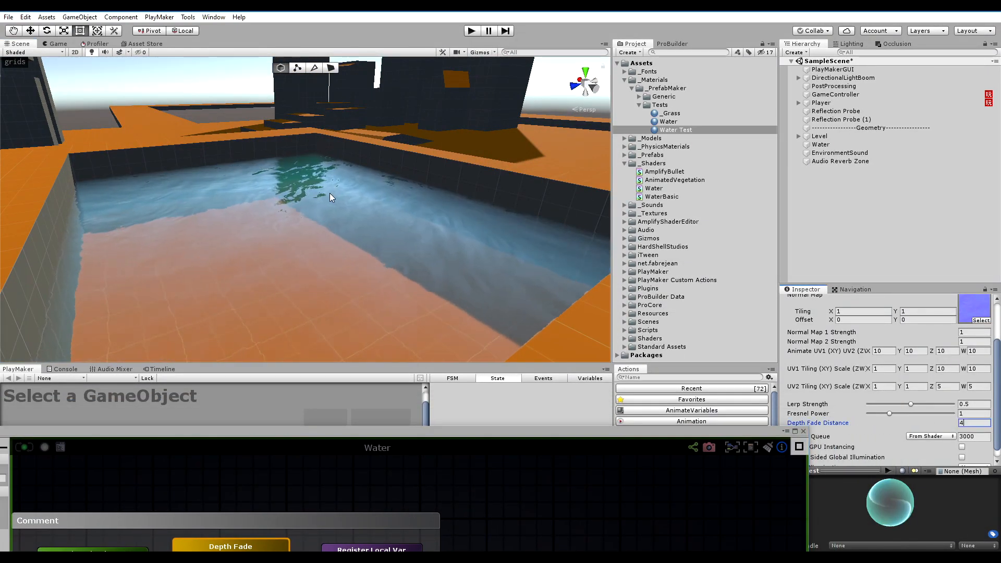
pyautogui.keyDown('alt'); pyautogui.moveTo(331, 196); pyautogui.dragTo(368, 480); pyautogui.keyUp('alt')
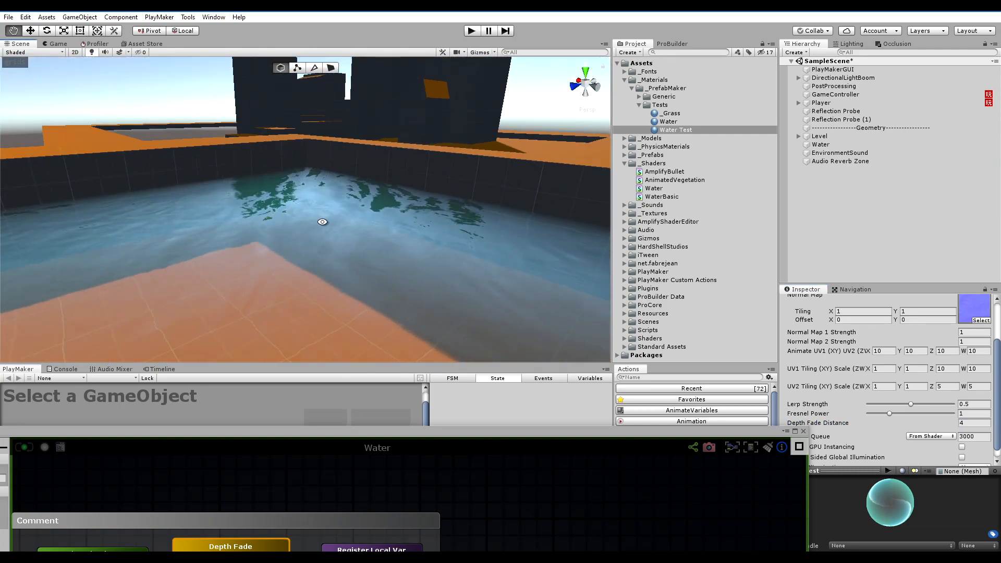
pyautogui.keyDown('alt'); pyautogui.moveTo(334, 208); pyautogui.dragTo(313, 169); pyautogui.keyUp('alt')
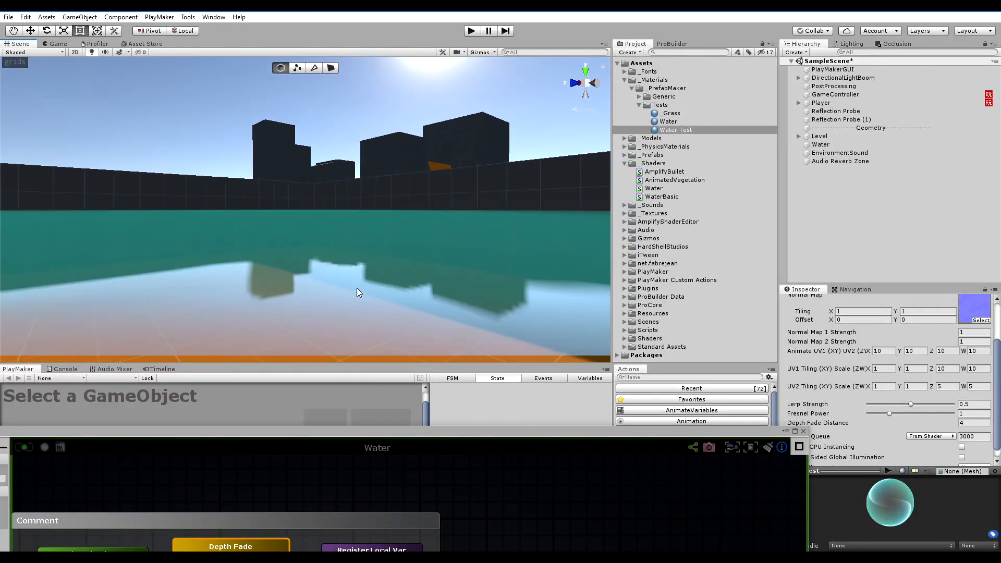
# Set the default value of the Depth Fade Distance node to 1 in the Water graph.
pyautogui.moveTo(411, 432); pyautogui.dragTo(508, 12)
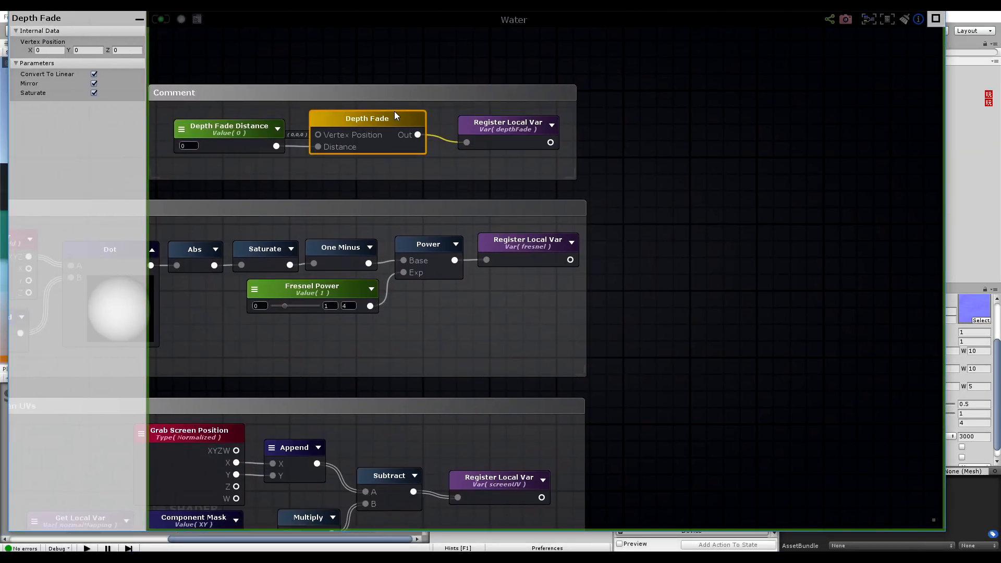
pyautogui.press('f')
pyautogui.click(449, 108)
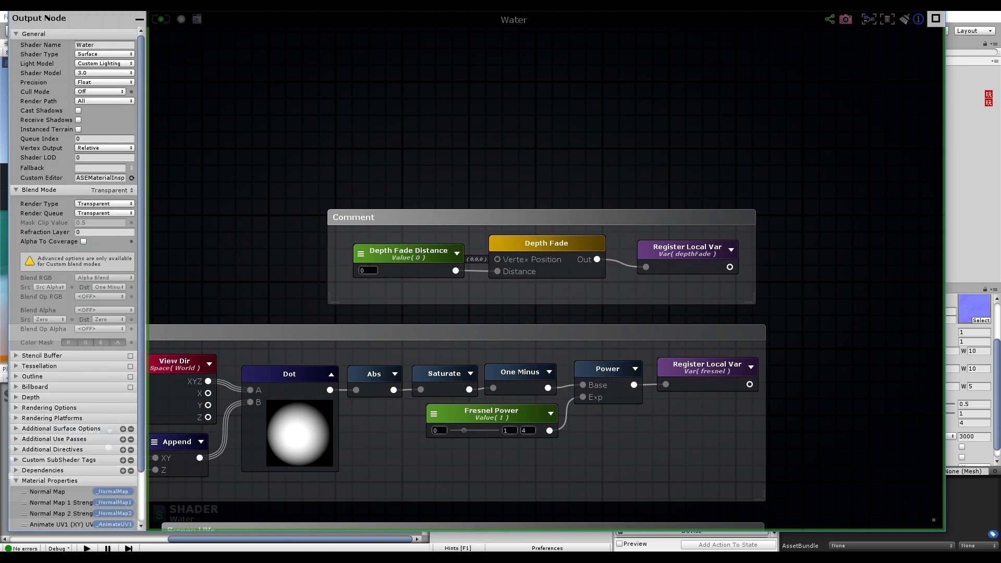
pyautogui.click(369, 269)
pyautogui.write('1')
# Add a Camera Depth Fade node in the empty area above the Depth Fade comment group.
pyautogui.rightClick(459, 95)
pyautogui.click(427, 92)
pyautogui.moveTo(466, 78); pyautogui.dragTo(449, 111, button='middle')
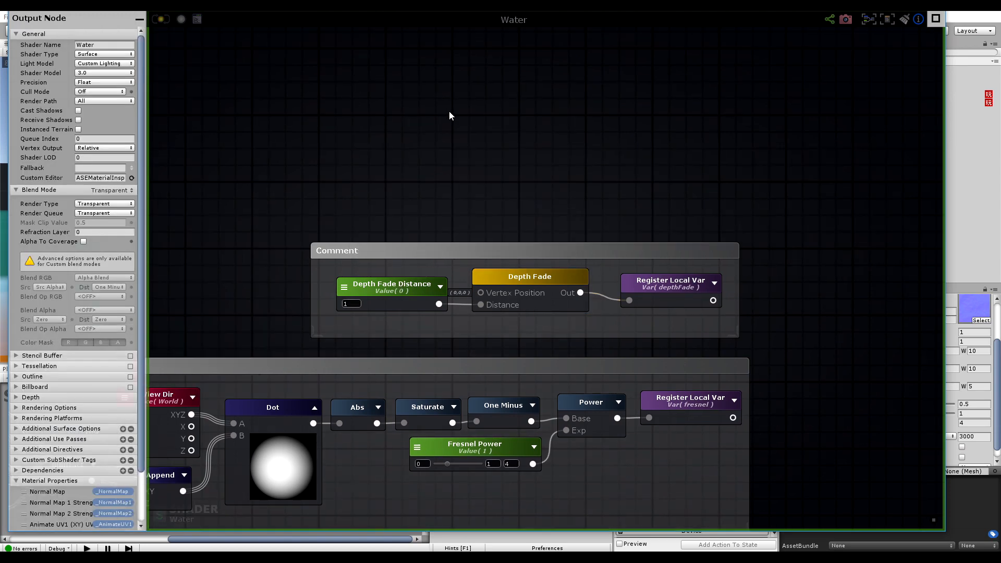
pyautogui.rightClick(450, 111)
pyautogui.write('cam')
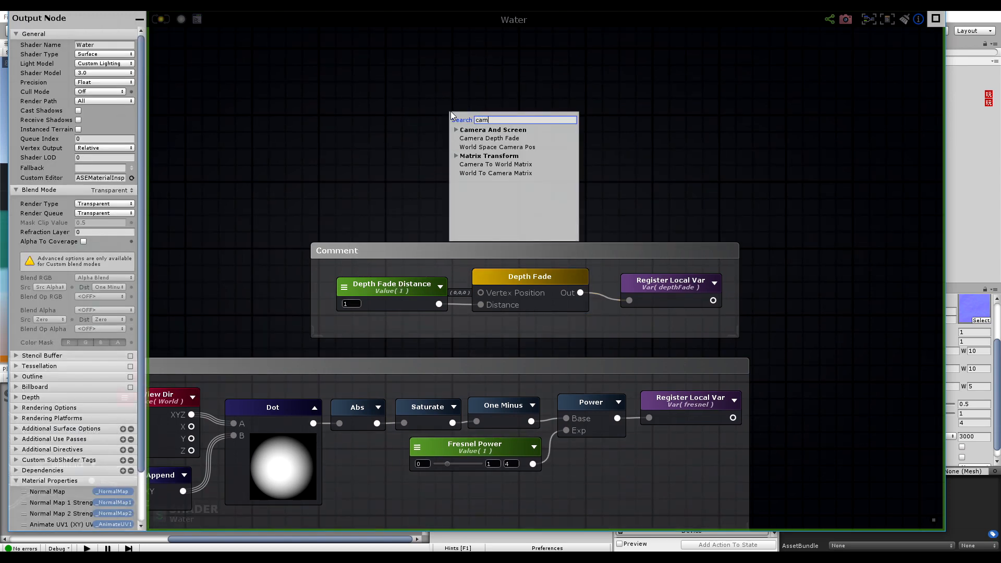
pyautogui.write('eera de')
pyautogui.click(473, 139)
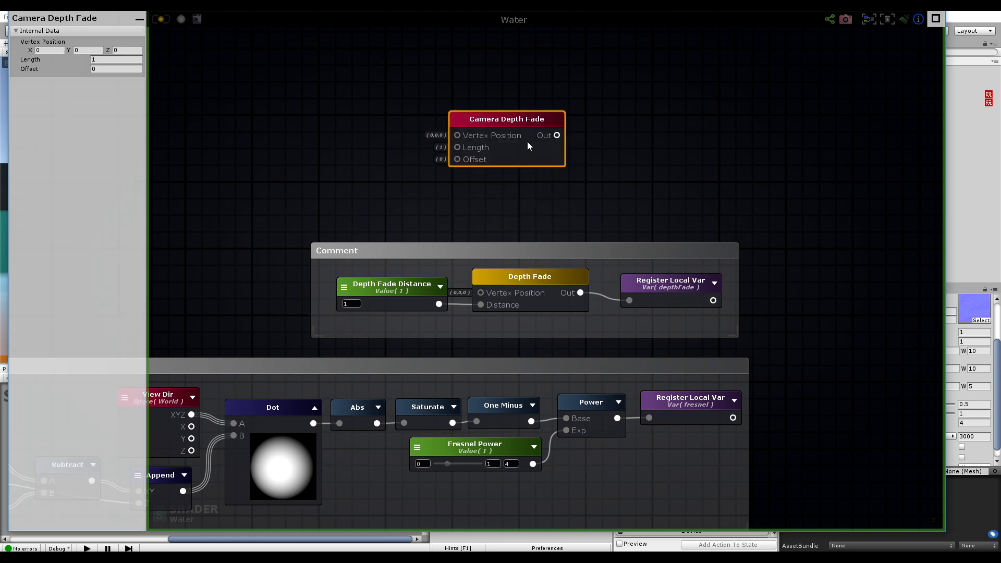
pyautogui.moveTo(523, 121)
pyautogui.mouseDown()
pyautogui.moveTo(604, 140)
pyautogui.moveTo(516, 130)
pyautogui.mouseUp()
pyautogui.moveTo(605, 151); pyautogui.dragTo(587, 168, button='middle')
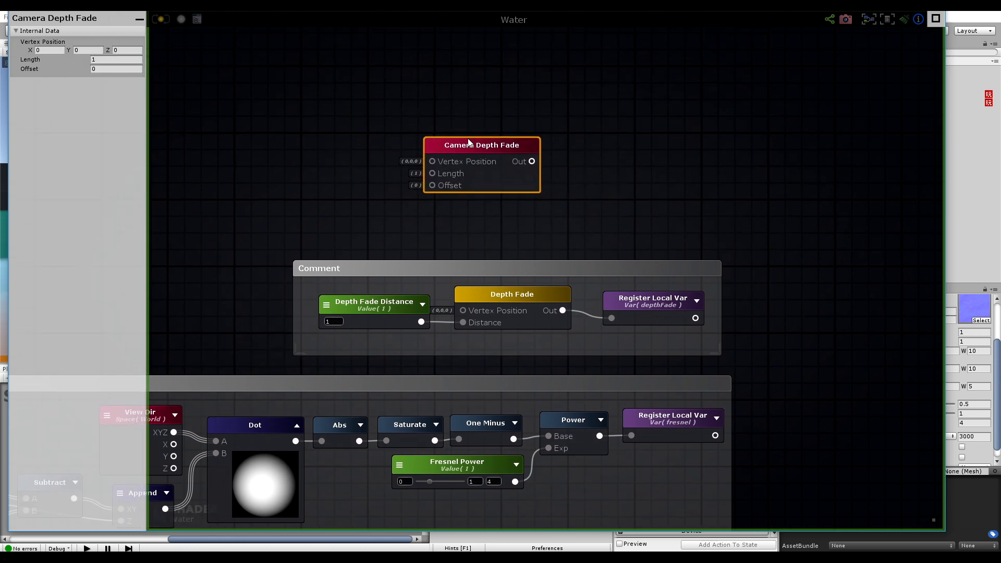
pyautogui.moveTo(468, 139); pyautogui.dragTo(496, 132, button='middle')
pyautogui.moveTo(328, 125); pyautogui.dragTo(314, 164, button='middle')
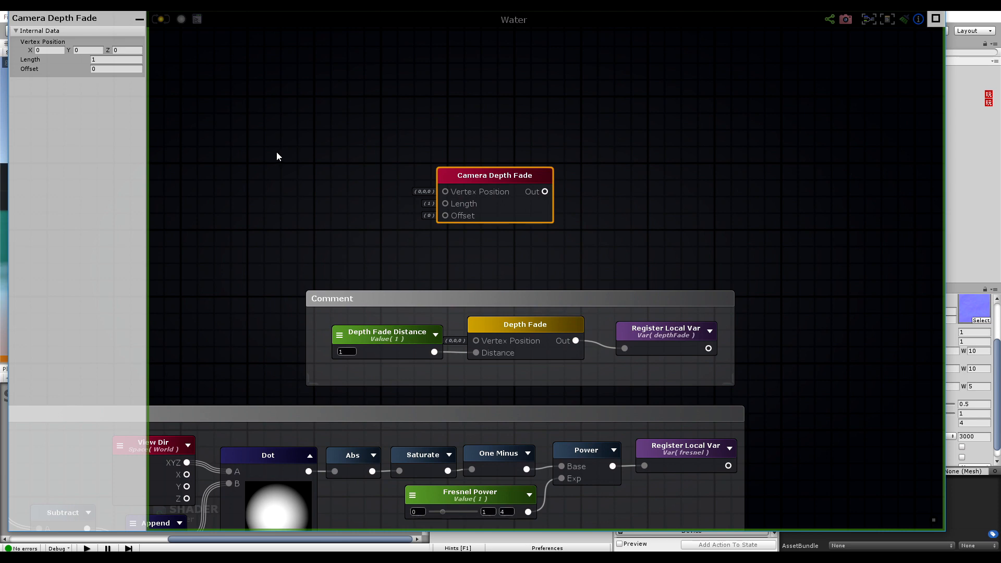
# Add a Float node beside Camera Depth Fade and name it Camera Depth Fade Length.
pyautogui.click(276, 152)
pyautogui.doubleClick(310, 158)
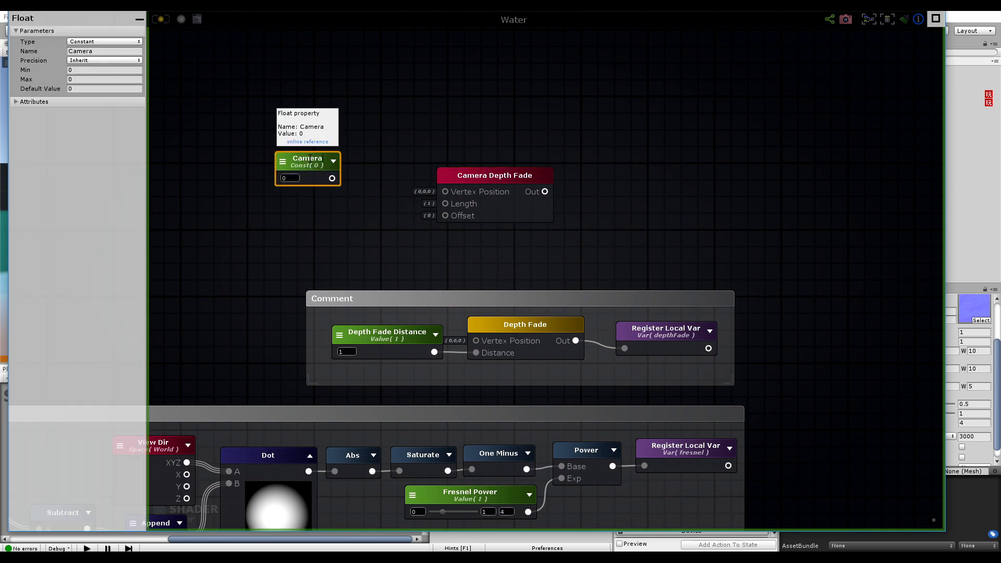
pyautogui.write('Camera Dept')
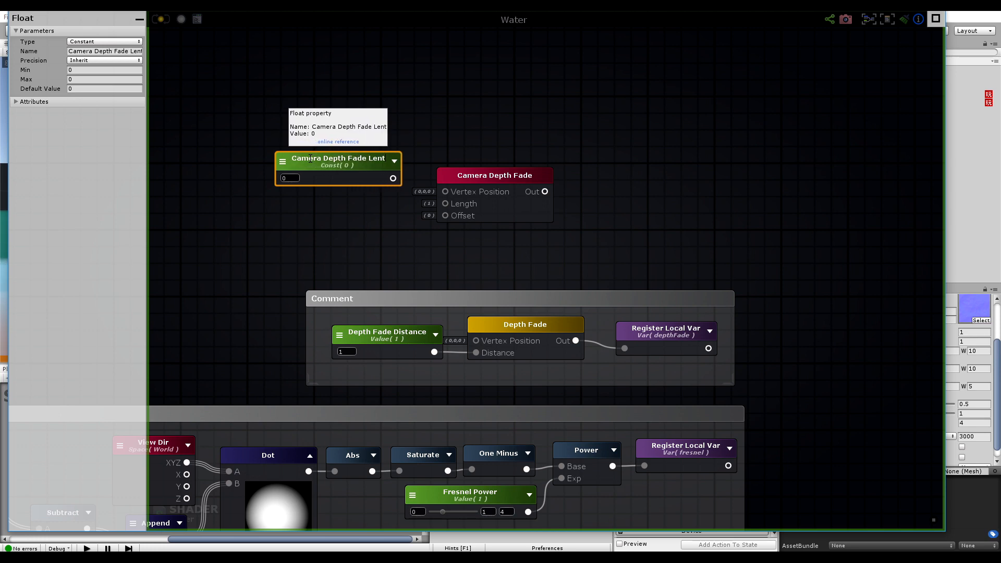
pyautogui.write('h Fade Lent')
pyautogui.press('BackSpace')
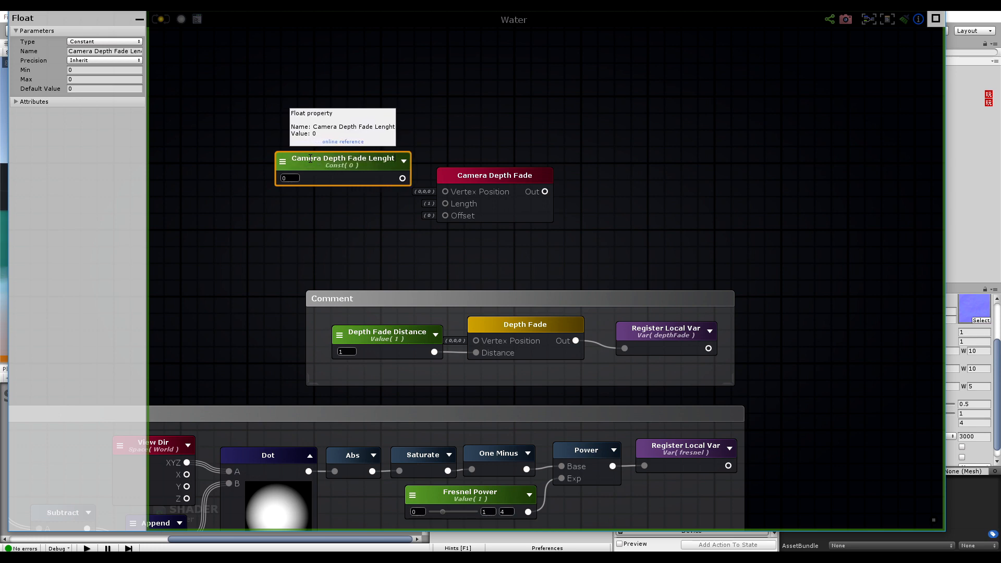
pyautogui.moveTo(387, 160); pyautogui.dragTo(454, 156)
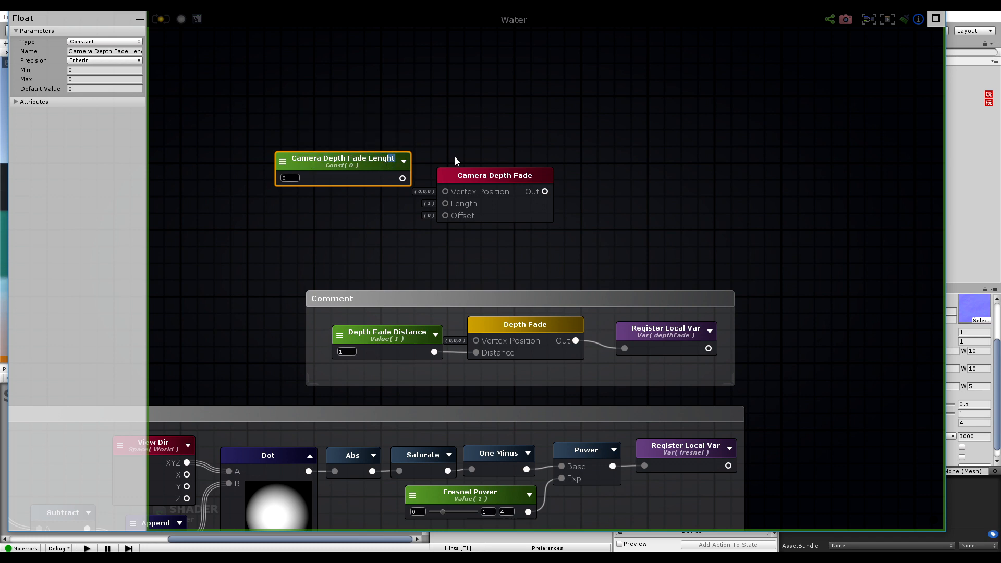
pyautogui.write('th')
# Convert the Camera Depth Fade Length float to a Property and connect it to Camera Depth Fade's Length input.
pyautogui.moveTo(405, 183); pyautogui.dragTo(378, 179)
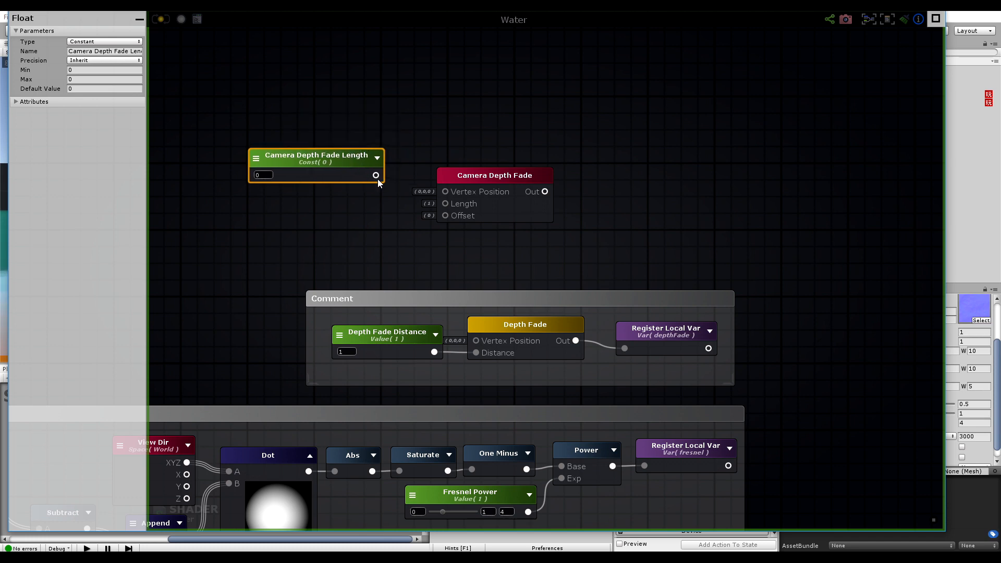
pyautogui.click(258, 159)
pyautogui.click(257, 161)
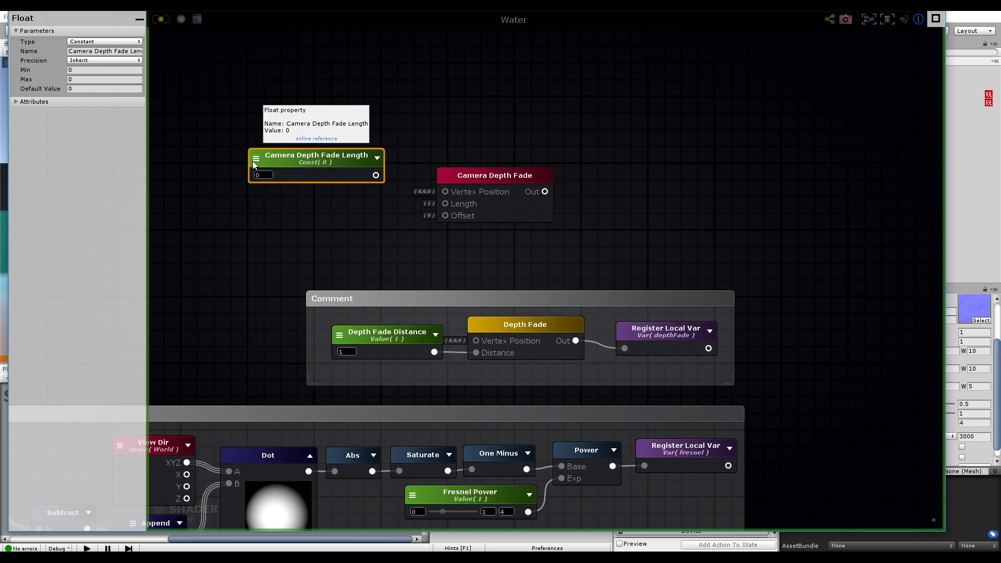
pyautogui.click(257, 160)
pyautogui.click(282, 181)
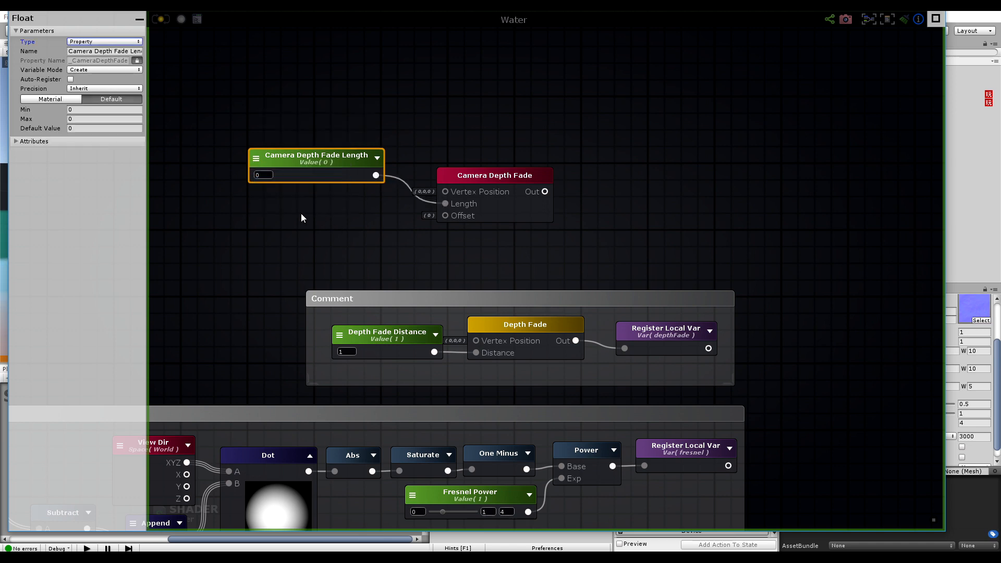
# Connect a new Float named Camera Depth Fade Offset to the Offset input, and set Camera Depth Fade Length's default to 1.
pyautogui.press('1')
pyautogui.click(287, 207)
pyautogui.moveTo(319, 215); pyautogui.dragTo(289, 203)
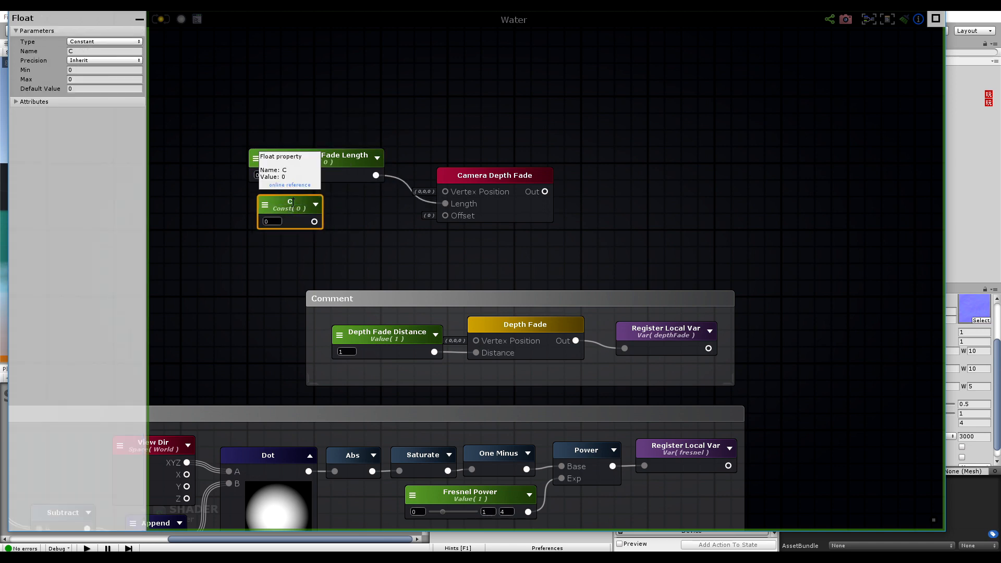
pyautogui.write('Camera Depth Fade')
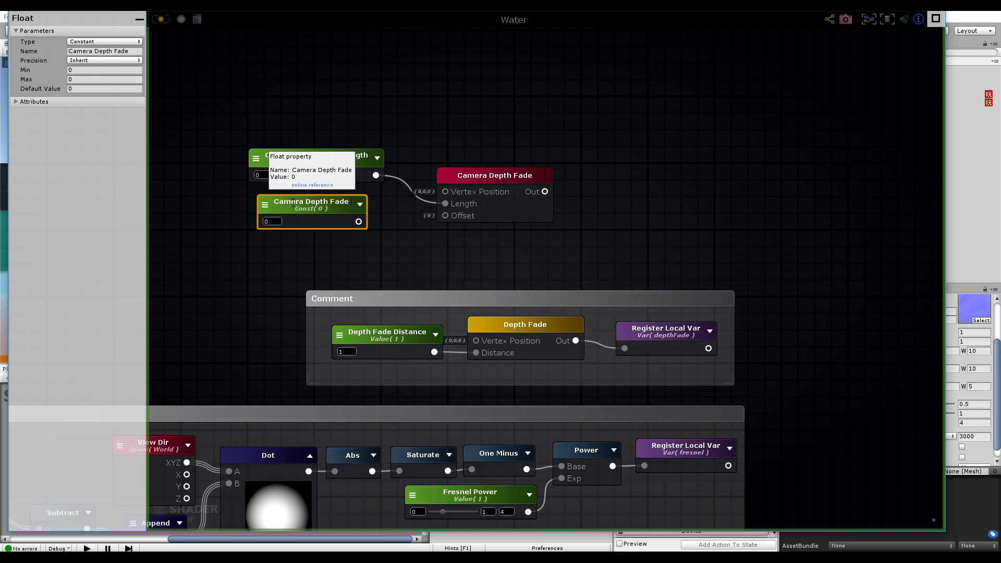
pyautogui.write(' Offset')
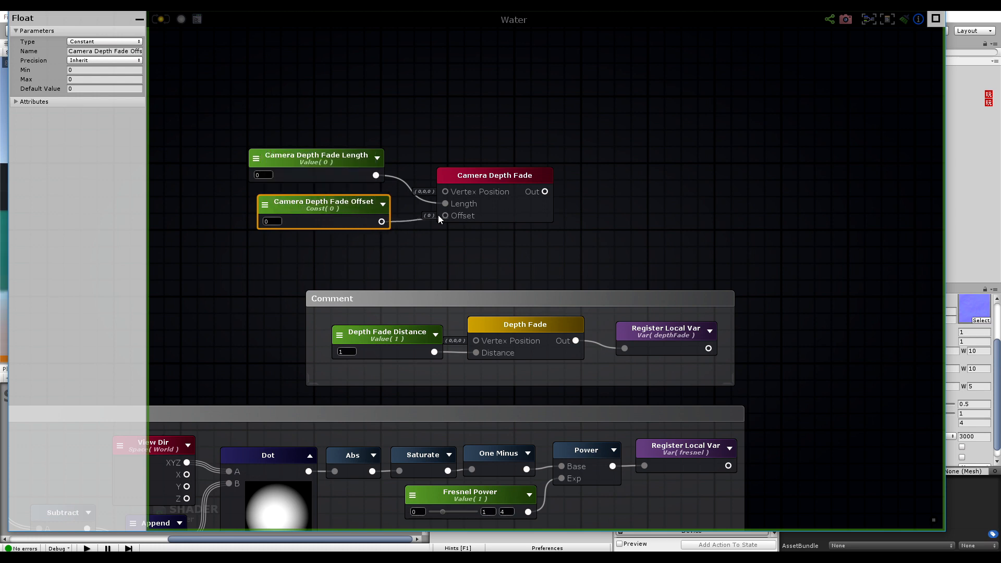
pyautogui.moveTo(348, 210); pyautogui.dragTo(344, 207)
pyautogui.write('1')
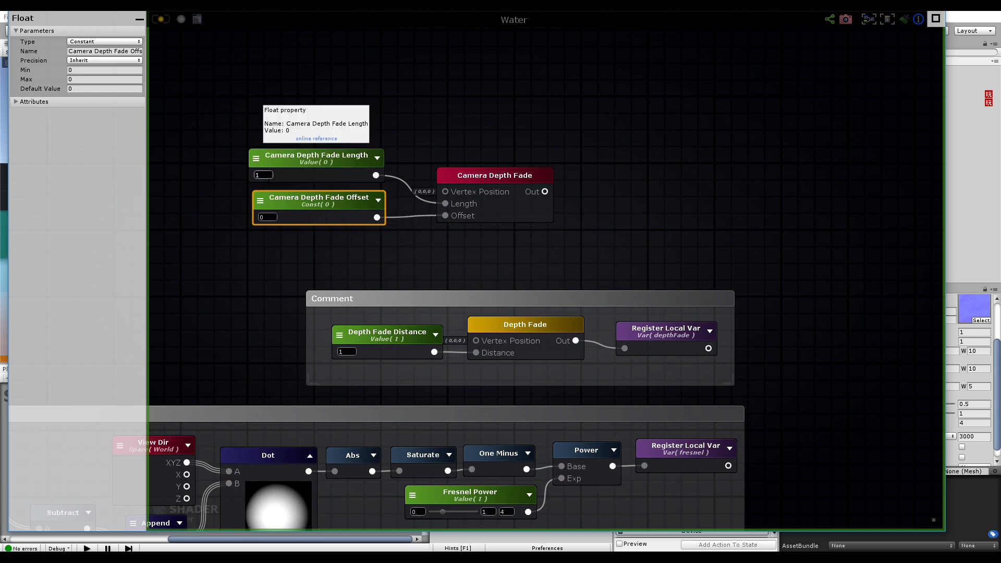
pyautogui.click(296, 136)
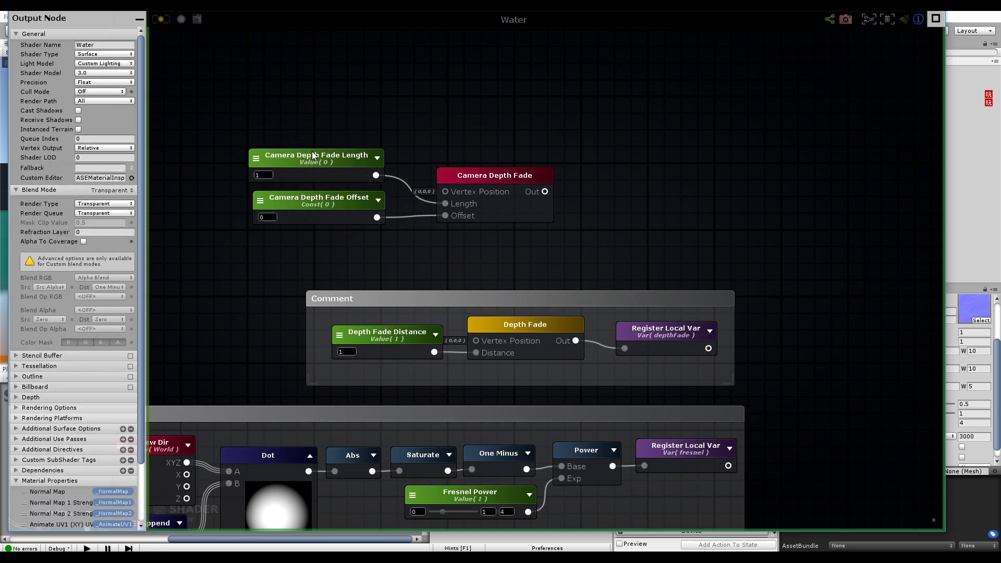
# Store the Camera Depth Fade output in a Register Local Var named cameraDepthFade.
pyautogui.press('r')
pyautogui.click(595, 176)
pyautogui.moveTo(620, 186); pyautogui.dragTo(615, 186)
pyautogui.moveTo(545, 192); pyautogui.dragTo(587, 201)
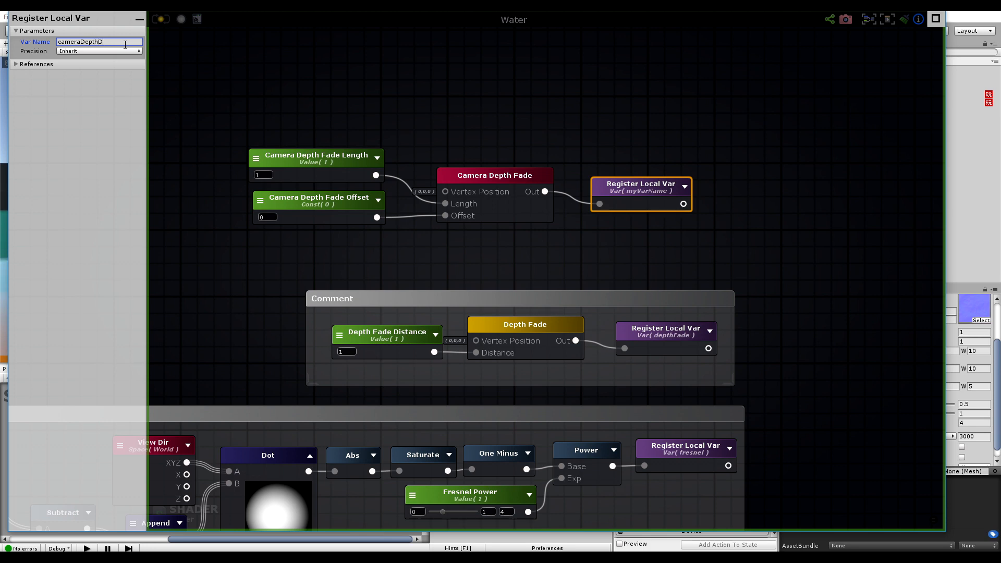
pyautogui.press('Return')
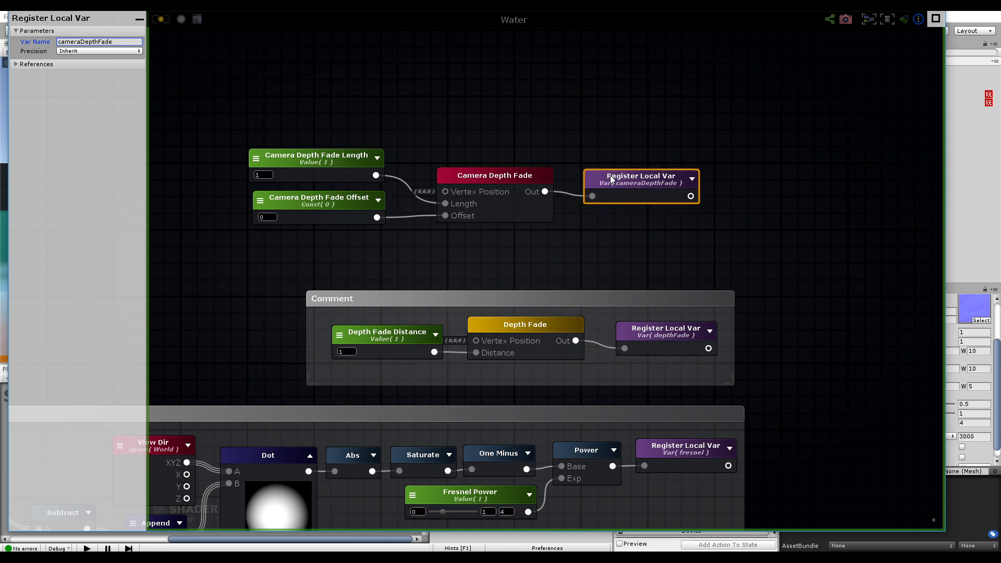
# Group the camera depth fade nodes in a comment titled Camera Depth Fade.
pyautogui.moveTo(698, 124); pyautogui.dragTo(245, 234)
pyautogui.write('c')
pyautogui.write('Camera Depth Fade')
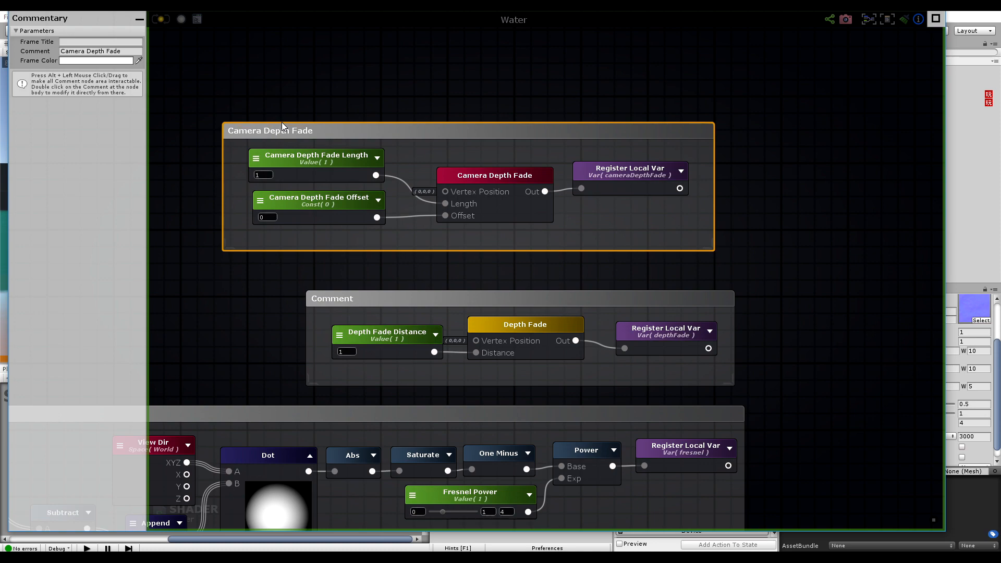
# Add a Get Local Var node below the depthFade one that feeds the Multiply node.
pyautogui.scroll(-3, 641, 217)
pyautogui.scroll(2, 722, 417)
pyautogui.moveTo(721, 417); pyautogui.dragTo(527, 251, button='middle')
pyautogui.scroll(1, 560, 480)
pyautogui.moveTo(560, 480); pyautogui.dragTo(515, 95, button='middle')
pyautogui.click(642, 200)
pyautogui.press('g')
pyautogui.click(519, 282)
# Set the new Get Local Var's reference to cameraDepthFade and connect it to the Multiply node's C input.
pyautogui.click(527, 289)
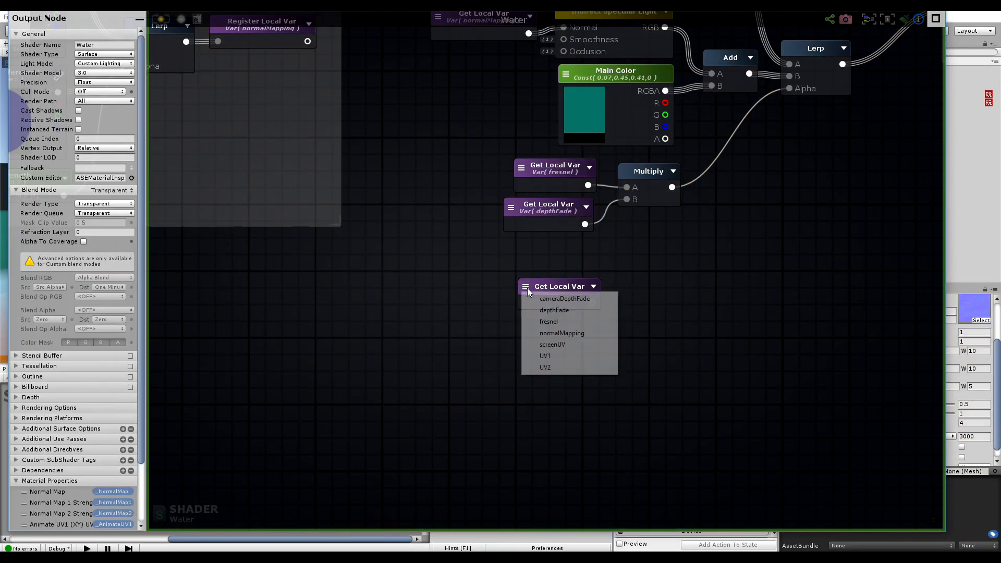
pyautogui.moveTo(580, 291); pyautogui.dragTo(572, 253)
pyautogui.click(520, 249)
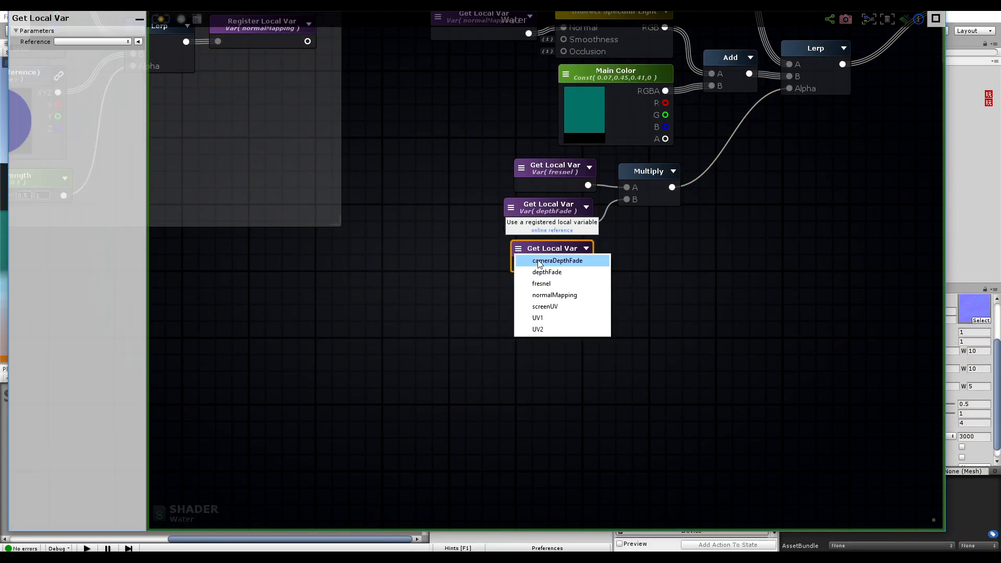
pyautogui.click(534, 257)
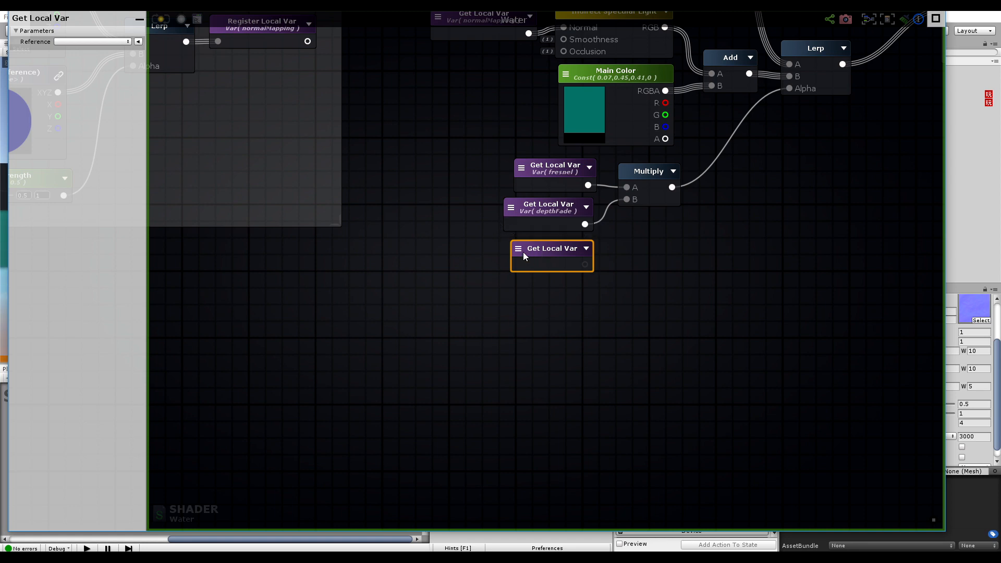
pyautogui.click(524, 255)
pyautogui.click(528, 261)
pyautogui.moveTo(587, 264); pyautogui.dragTo(630, 208)
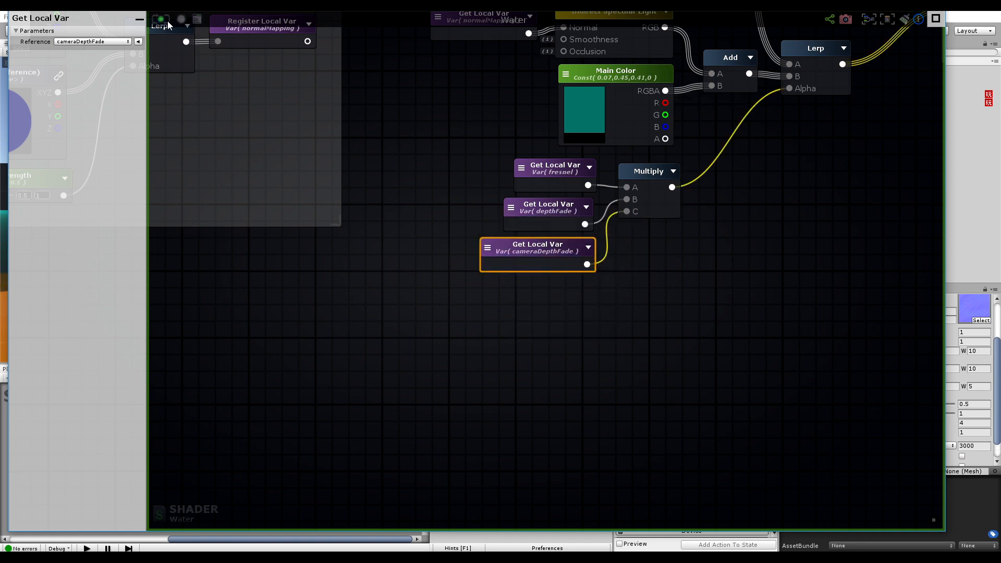
# Examine the pool water with the camera depth fade applied in the scene, then return to the Water graph.
pyautogui.moveTo(222, 7); pyautogui.dragTo(236, 385)
pyautogui.keyDown('alt'); pyautogui.moveTo(260, 219); pyautogui.dragTo(306, 207); pyautogui.keyUp('alt')
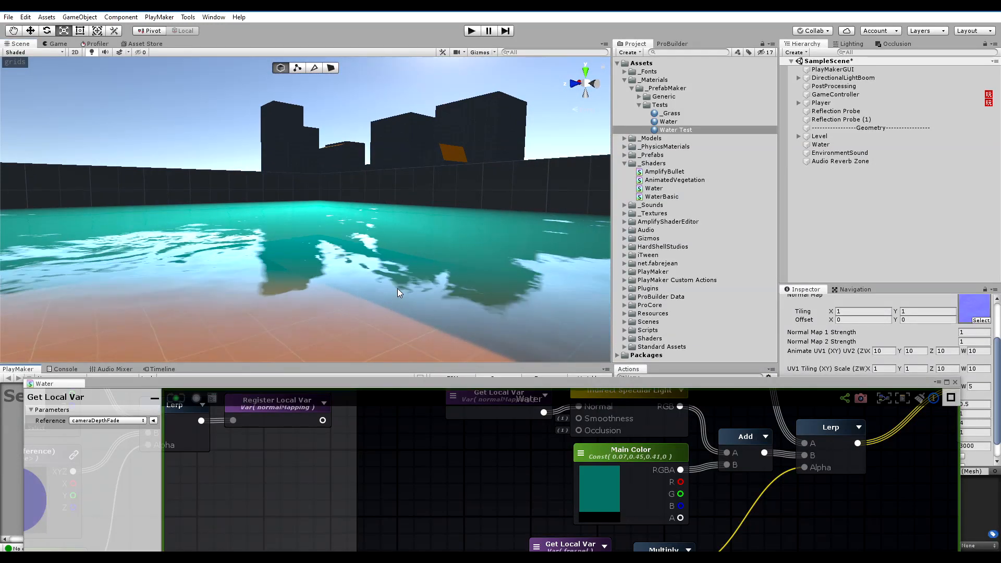
pyautogui.moveTo(373, 386); pyautogui.dragTo(384, 19)
# Widen the Camera Depth Fade comment and move the cameraDepthFade Register Local Var farther from the Camera Depth Fade node.
pyautogui.moveTo(346, 157); pyautogui.dragTo(527, 459, button='middle')
pyautogui.moveTo(303, 180); pyautogui.dragTo(440, 402, button='middle')
pyautogui.moveTo(338, 57); pyautogui.dragTo(367, 467, button='middle')
pyautogui.click(447, 241)
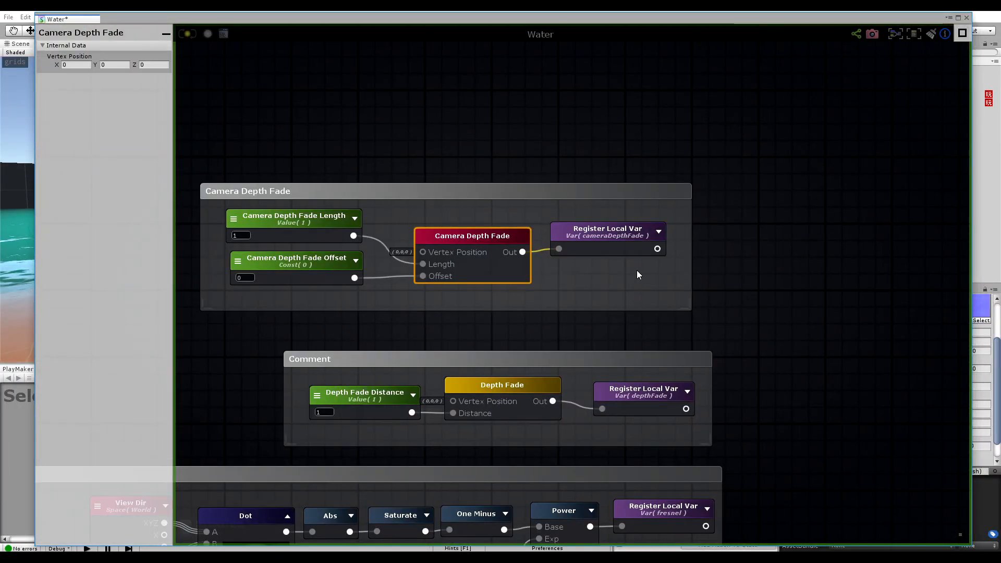
pyautogui.moveTo(703, 306); pyautogui.dragTo(595, 269, button='middle')
pyautogui.moveTo(595, 269); pyautogui.dragTo(699, 267)
pyautogui.moveTo(504, 205); pyautogui.dragTo(609, 205)
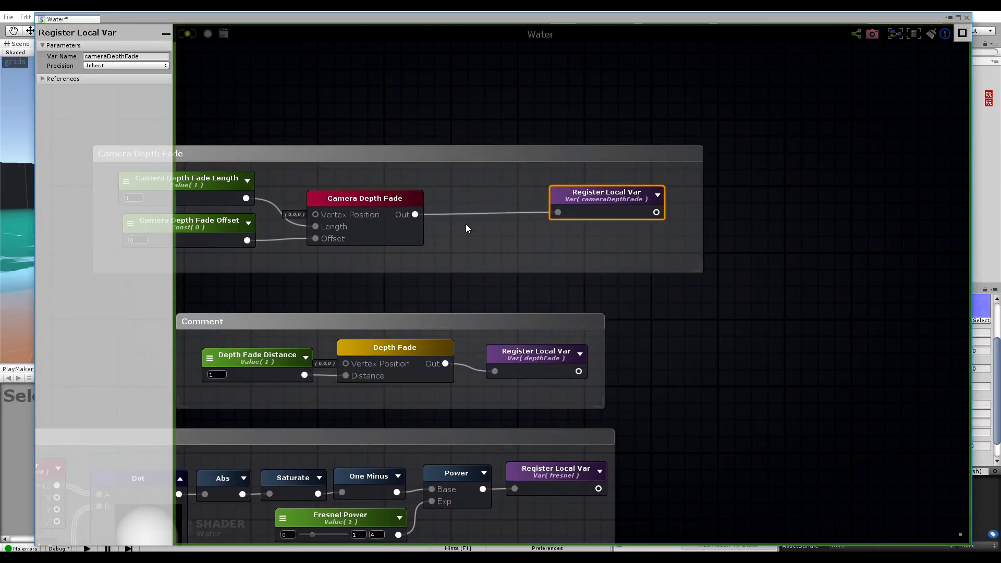
# Insert a Saturate node on the connection between Camera Depth Fade and the cameraDepthFade Register Local Var.
pyautogui.rightClick(469, 210)
pyautogui.write('sat')
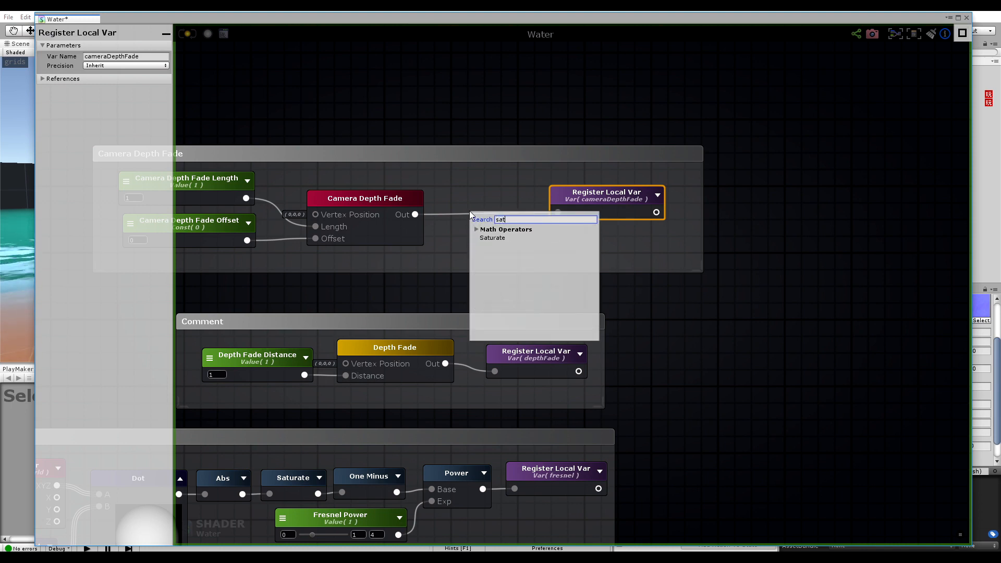
pyautogui.click(498, 238)
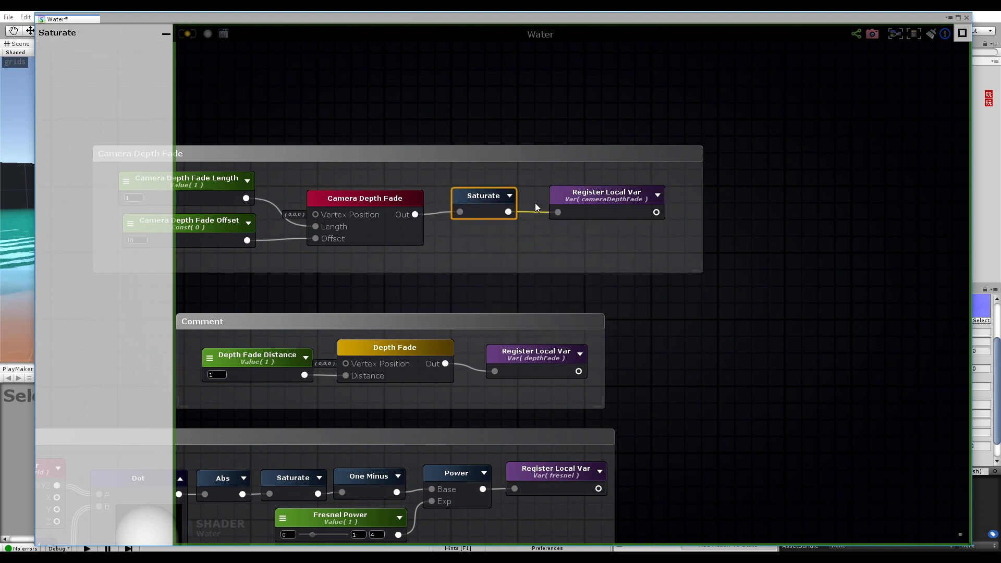
# Move the cameraDepthFade Register Local Var closer to the Saturate node, narrow the Camera Depth Fade comment to fit, and check the water in the scene.
pyautogui.moveTo(587, 202); pyautogui.dragTo(565, 204)
pyautogui.moveTo(701, 267); pyautogui.dragTo(653, 266)
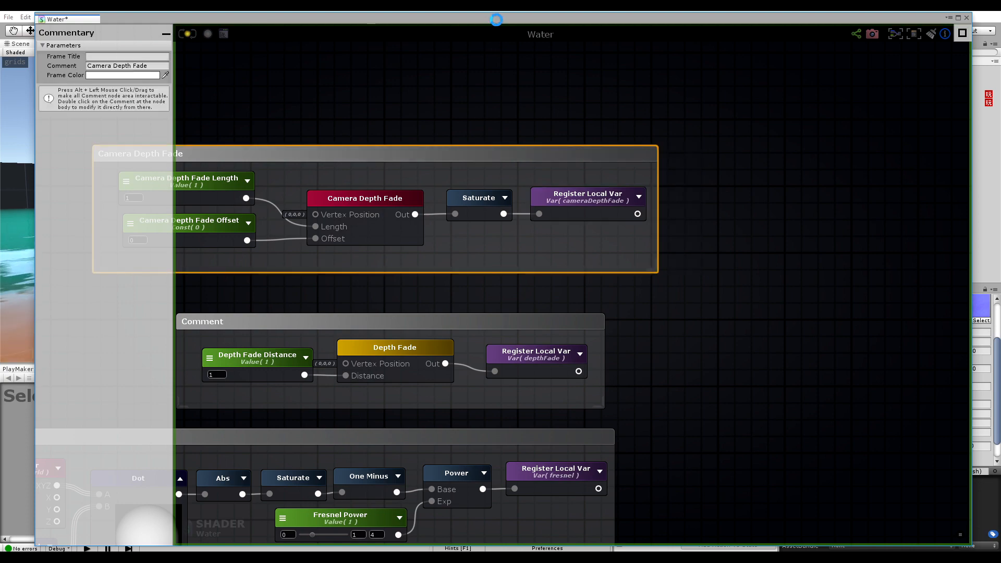
pyautogui.moveTo(497, 20); pyautogui.dragTo(368, 423)
pyautogui.moveTo(345, 227)
pyautogui.keyDown('alt'); pyautogui.mouseDown()
pyautogui.moveTo(315, 268)
pyautogui.moveTo(329, 210)
pyautogui.moveTo(324, 271)
pyautogui.moveTo(346, 223)
pyautogui.mouseUp(); pyautogui.keyUp('alt')
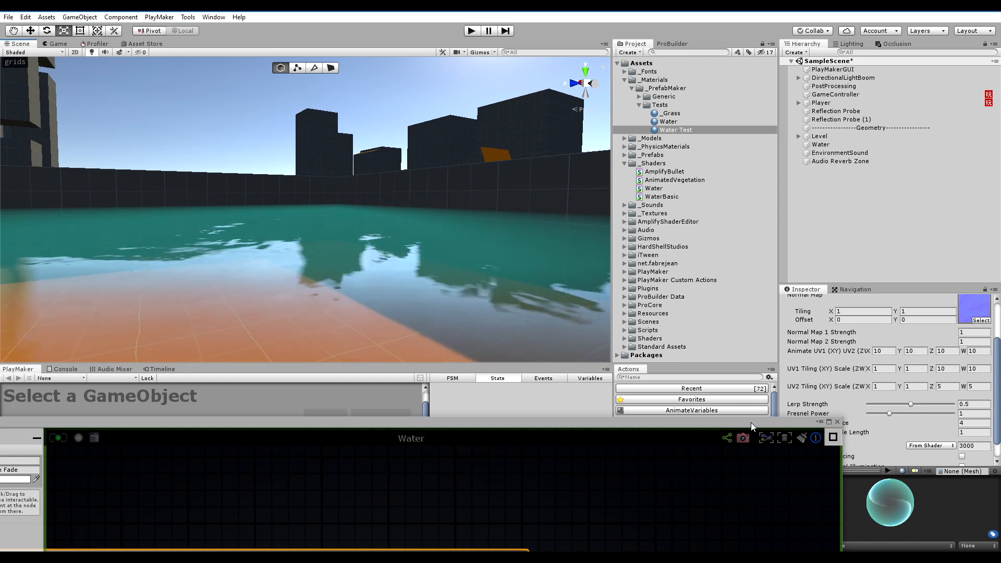
# Convert the Camera Depth Fade Offset node from a constant to a material property.
pyautogui.moveTo(751, 422); pyautogui.dragTo(816, 89)
pyautogui.click(205, 271)
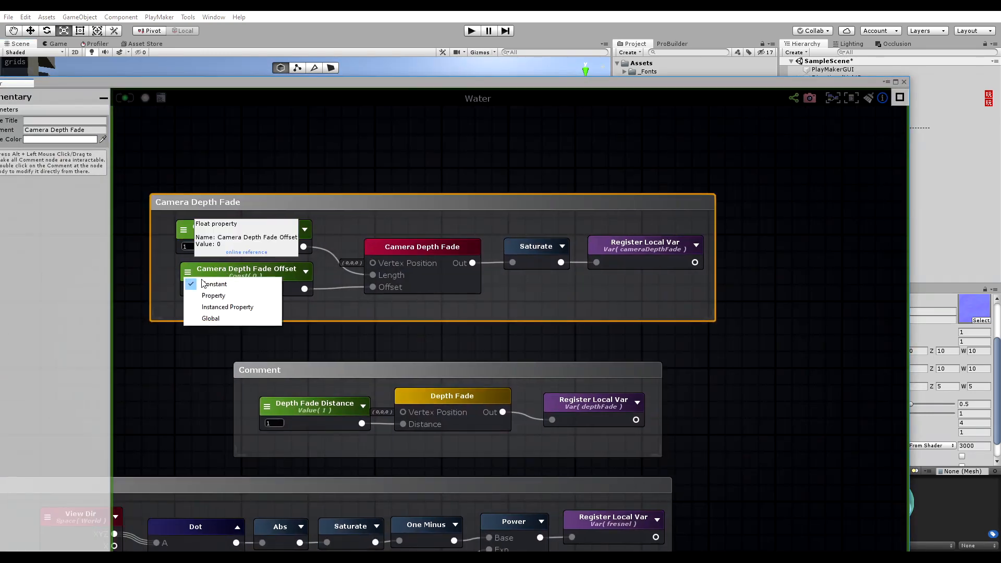
pyautogui.click(213, 296)
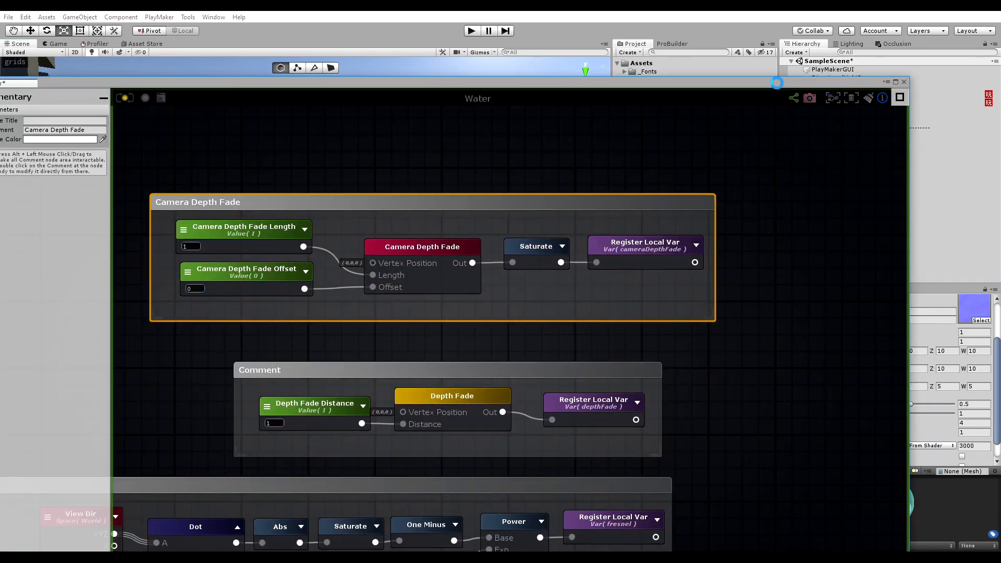
# Try a Camera Depth Fade Offset of 1.77 on the Water Test material, view the pool with it, and reset the offset to 0.
pyautogui.moveTo(778, 82); pyautogui.dragTo(594, 420)
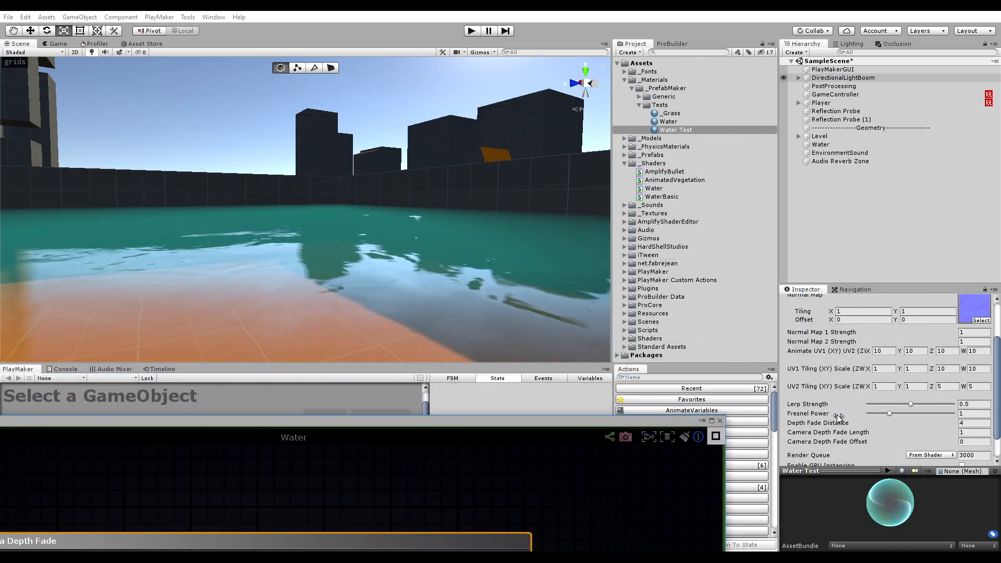
pyautogui.scroll(3, 824, 406)
pyautogui.scroll(-3, 824, 405)
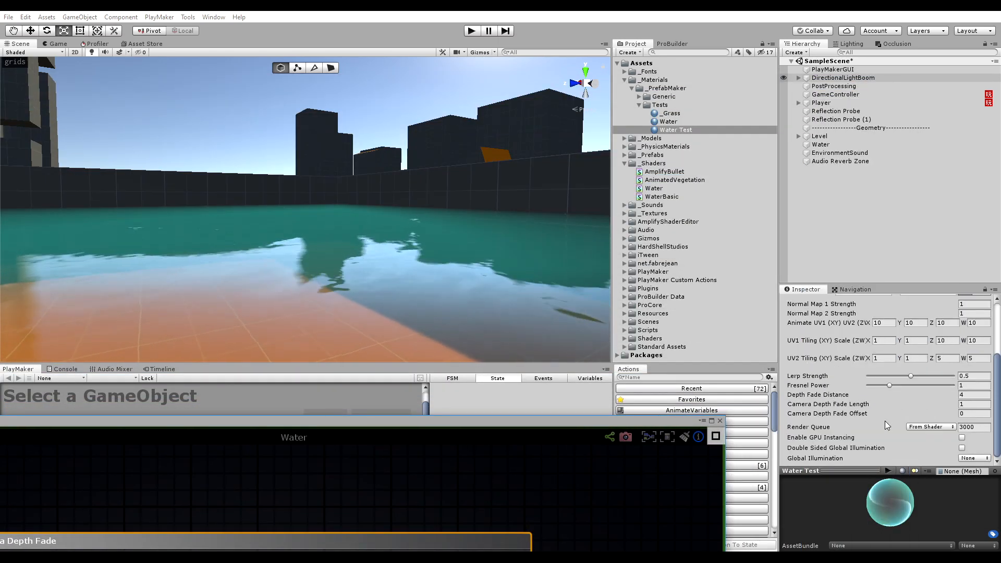
pyautogui.click(847, 415)
pyautogui.moveTo(847, 414); pyautogui.dragTo(871, 409)
pyautogui.keyDown('alt'); pyautogui.moveTo(375, 232); pyautogui.dragTo(367, 282); pyautogui.keyUp('alt')
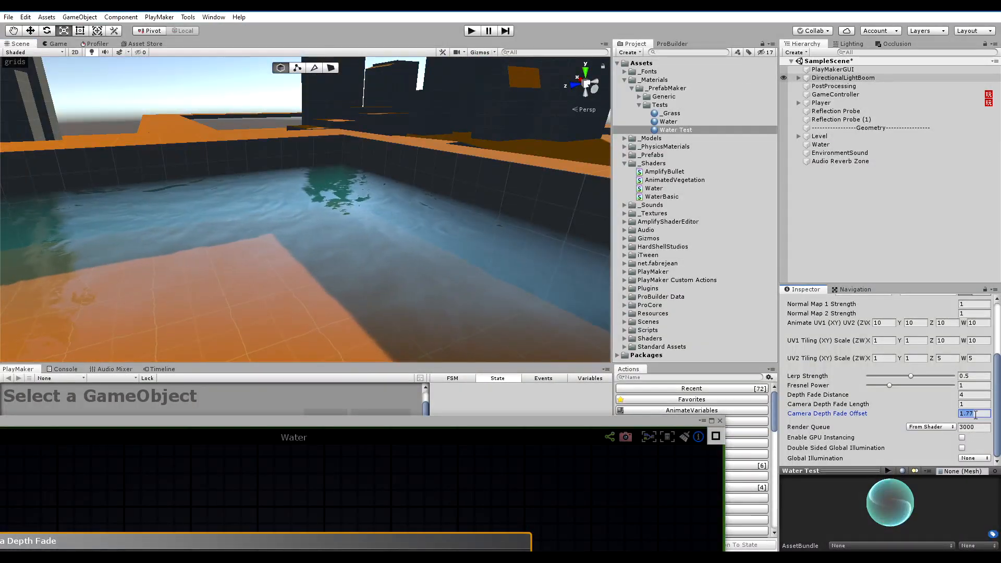
pyautogui.write('0')
# In the Water graph, move the screenUV Get Local Var and Grab Screen Color nodes down close to the Indirect Specular Light node.
pyautogui.moveTo(419, 421); pyautogui.dragTo(643, 19)
pyautogui.moveTo(550, 138); pyautogui.dragTo(496, 173)
pyautogui.click(703, 352)
pyautogui.scroll(-6, 704, 347)
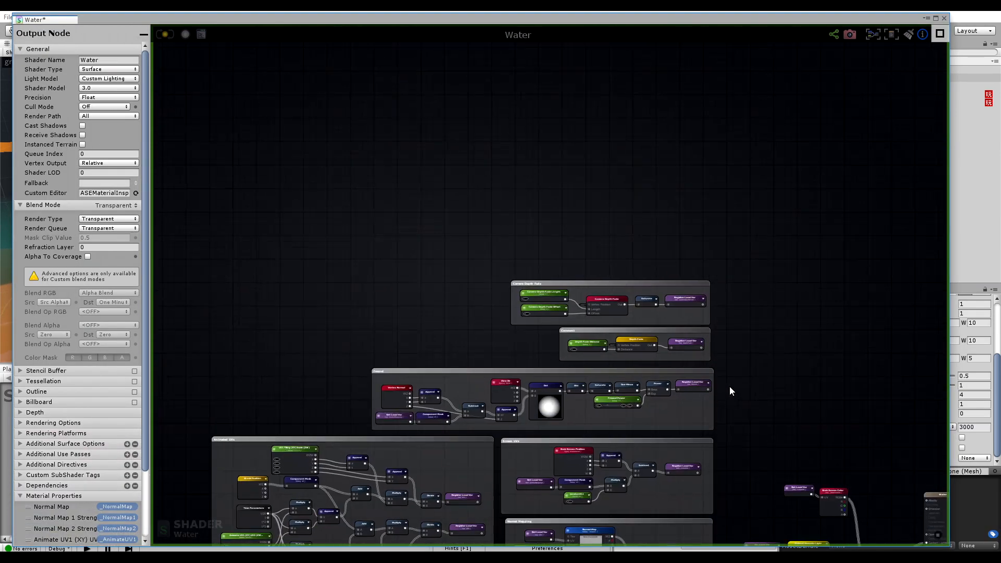
pyautogui.moveTo(717, 489); pyautogui.dragTo(572, 226, button='middle')
pyautogui.scroll(5, 660, 315)
pyautogui.moveTo(772, 321); pyautogui.dragTo(639, 283, button='middle')
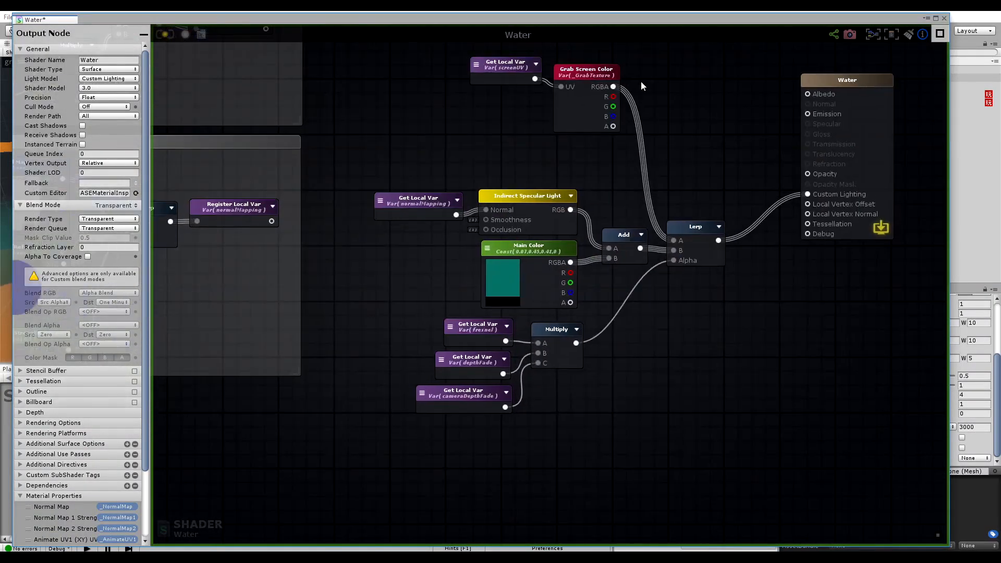
pyautogui.moveTo(640, 81); pyautogui.dragTo(660, 130, button='middle')
pyautogui.moveTo(612, 83); pyautogui.dragTo(532, 130)
pyautogui.moveTo(603, 122); pyautogui.dragTo(561, 176)
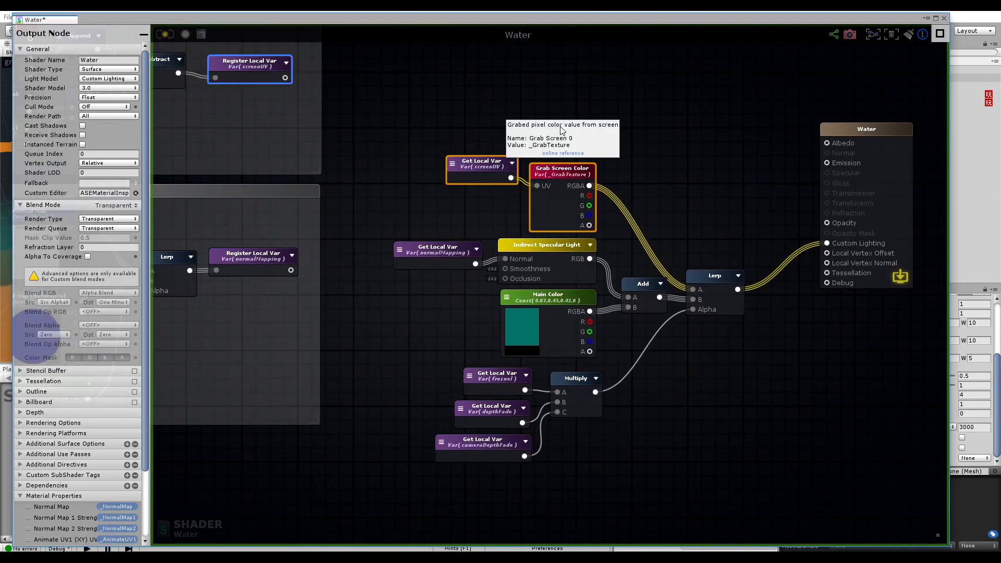
pyautogui.moveTo(490, 160); pyautogui.dragTo(489, 167)
# Examine the water's distortion and edges close to the pool walls in the scene.
pyautogui.moveTo(529, 21); pyautogui.dragTo(450, 465)
pyautogui.keyDown('alt'); pyautogui.moveTo(490, 227); pyautogui.dragTo(462, 273); pyautogui.keyUp('alt')
pyautogui.click(355, 287)
pyautogui.moveTo(381, 295); pyautogui.dragTo(371, 286)
pyautogui.moveTo(292, 234); pyautogui.dragTo(412, 292, button='right')
pyautogui.moveTo(417, 243); pyautogui.dragTo(309, 224, button='right')
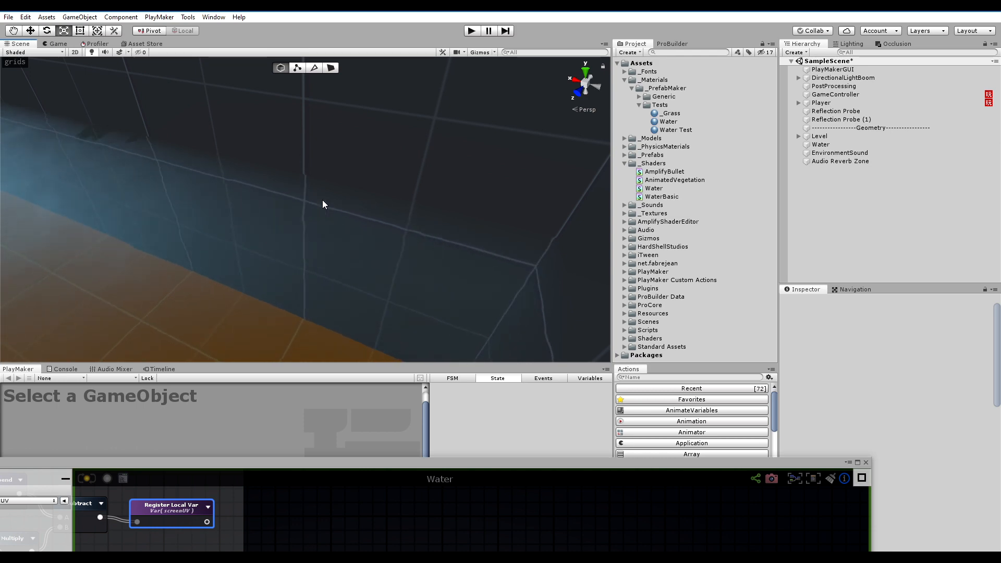
# Add a Multiply node in the Normal Mapping group below the Normal Map 2 Strength node.
pyautogui.moveTo(433, 459); pyautogui.dragTo(517, 34)
pyautogui.moveTo(362, 290); pyautogui.dragTo(744, 189, button='middle')
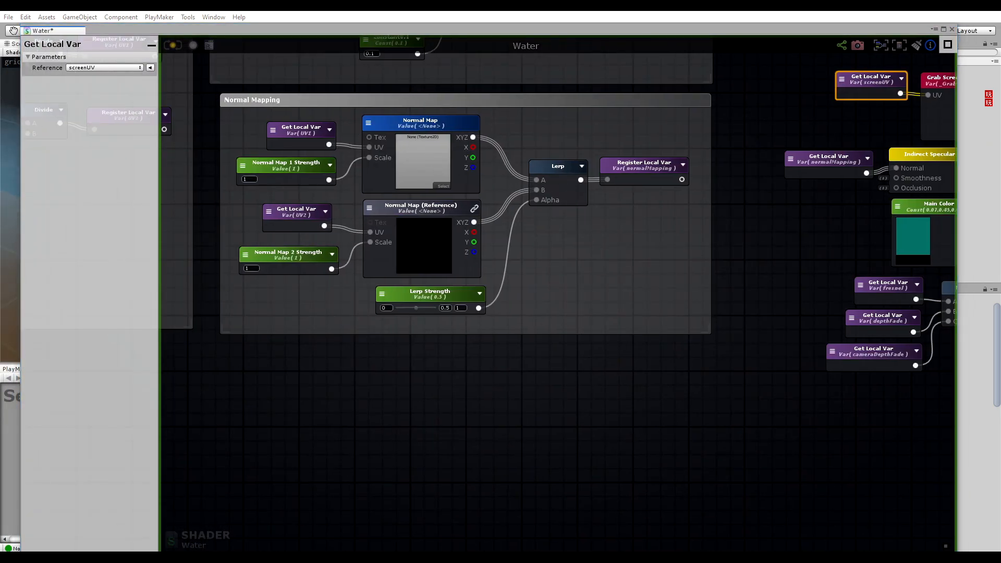
pyautogui.scroll(2, 328, 293)
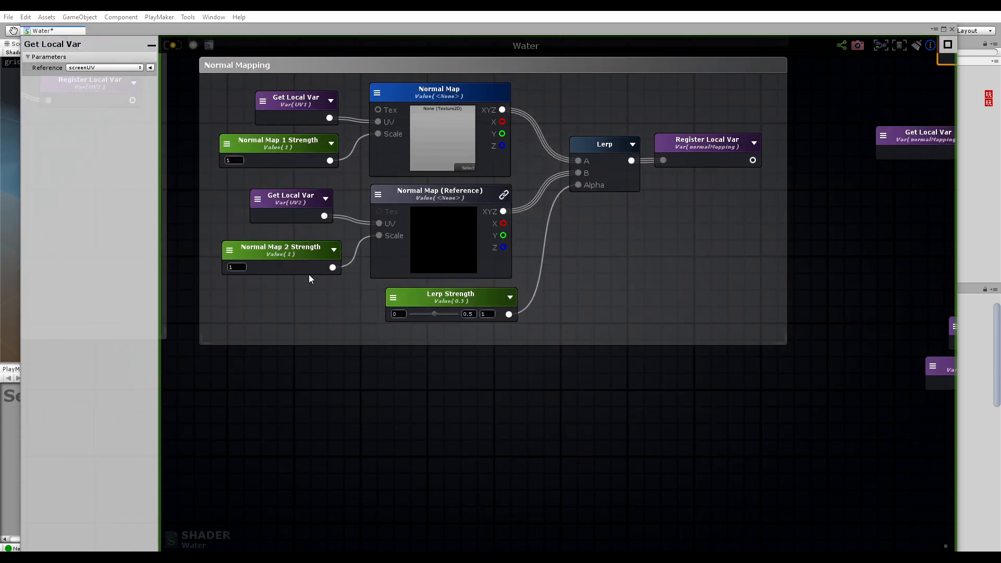
pyautogui.press('m')
pyautogui.click(300, 309)
pyautogui.moveTo(292, 284); pyautogui.dragTo(374, 298, button='middle')
pyautogui.moveTo(555, 213); pyautogui.dragTo(532, 237, button='middle')
# Shift the normalMapping Register Local Var, Lerp, both Normal Map samples and Lerp Strength away from the strength nodes to make room.
pyautogui.moveTo(784, 188); pyautogui.dragTo(806, 140)
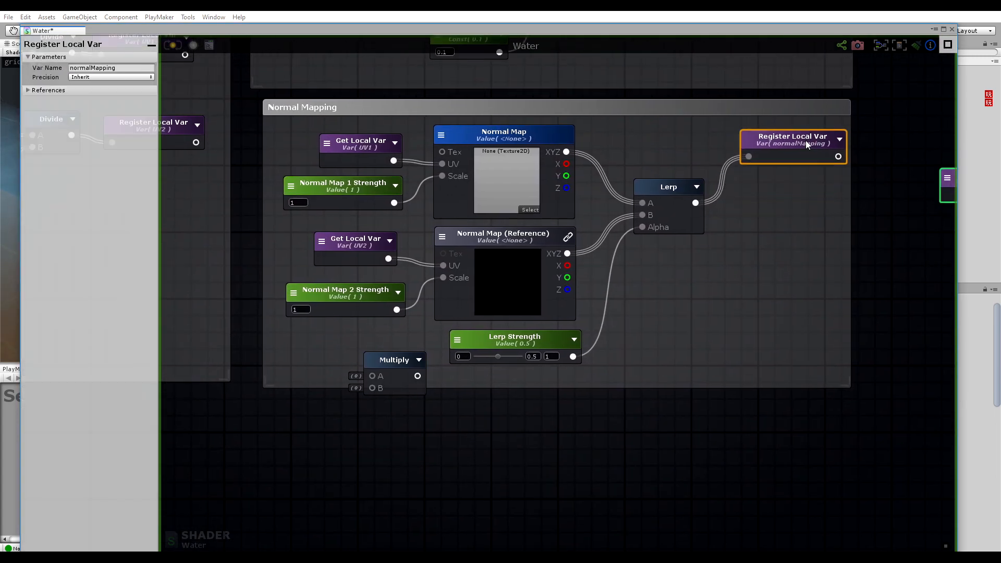
pyautogui.moveTo(670, 186); pyautogui.dragTo(694, 137)
pyautogui.moveTo(523, 142); pyautogui.dragTo(586, 135)
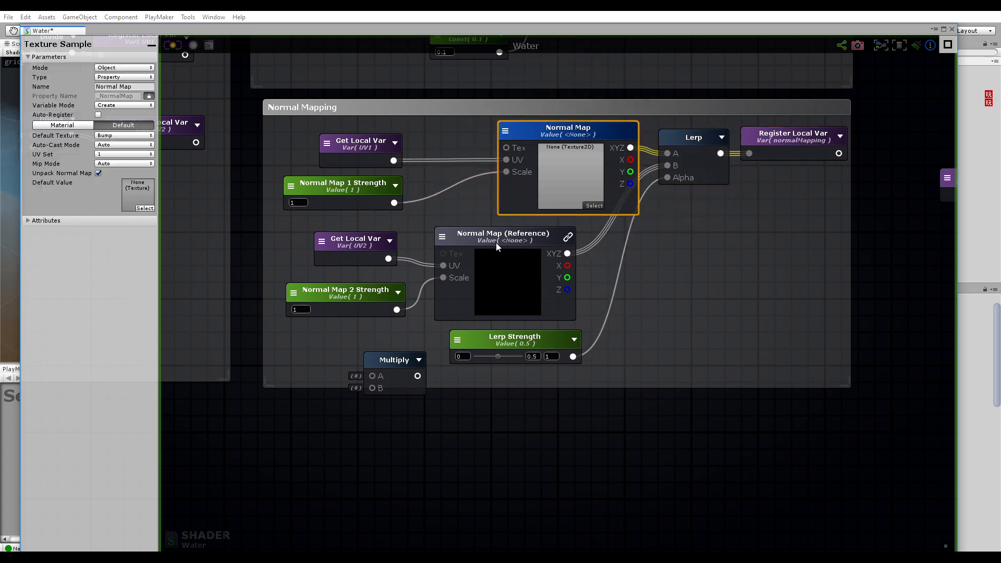
pyautogui.moveTo(496, 243); pyautogui.dragTo(556, 233)
pyautogui.moveTo(526, 334); pyautogui.dragTo(579, 323)
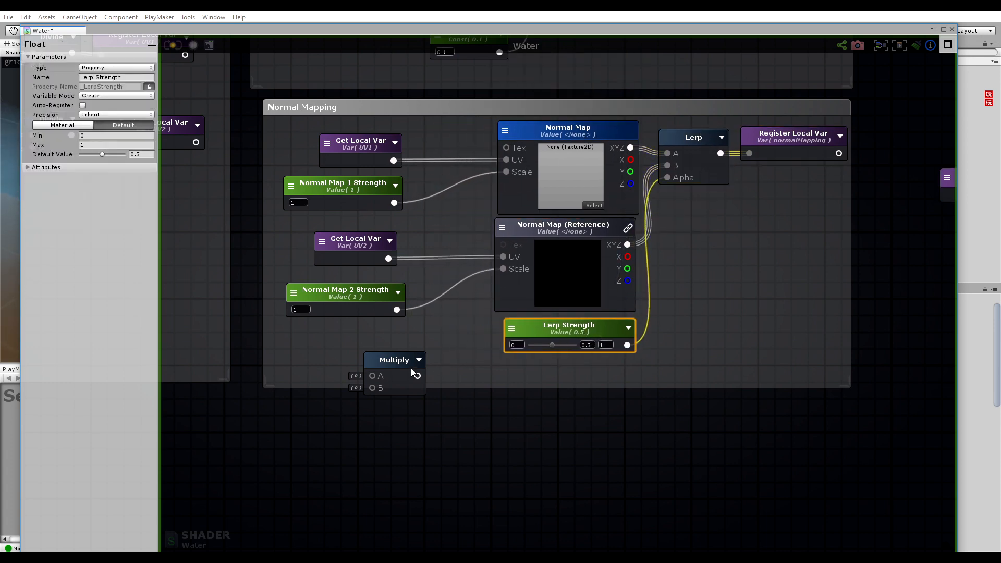
# Insert the Multiply node between Normal Map 2 Strength and the Scale input of Normal Map (Reference).
pyautogui.moveTo(393, 361); pyautogui.dragTo(452, 289)
pyautogui.moveTo(386, 291)
pyautogui.mouseDown()
pyautogui.moveTo(367, 288)
pyautogui.moveTo(378, 281)
pyautogui.mouseUp()
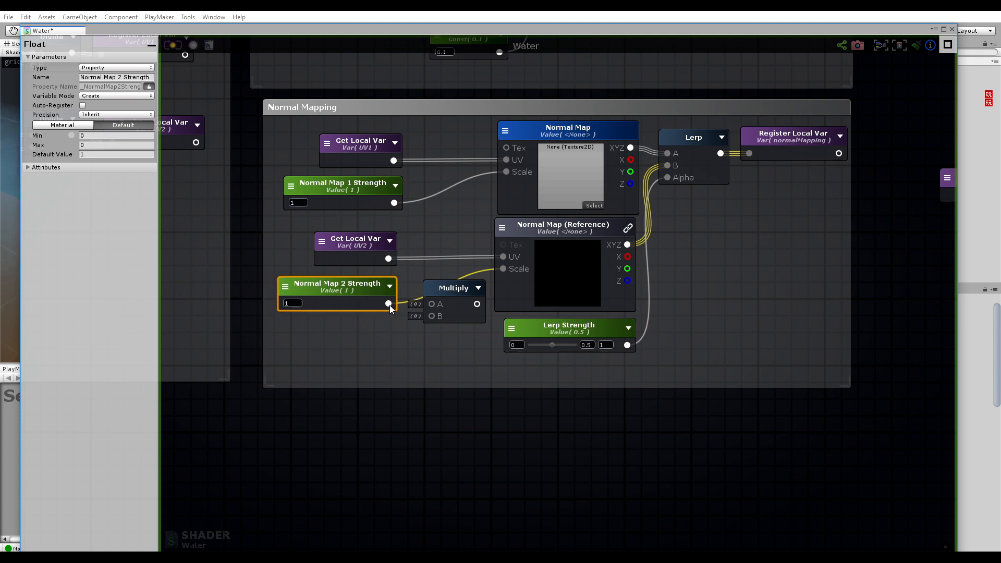
pyautogui.click(467, 301)
pyautogui.moveTo(467, 301); pyautogui.dragTo(456, 291)
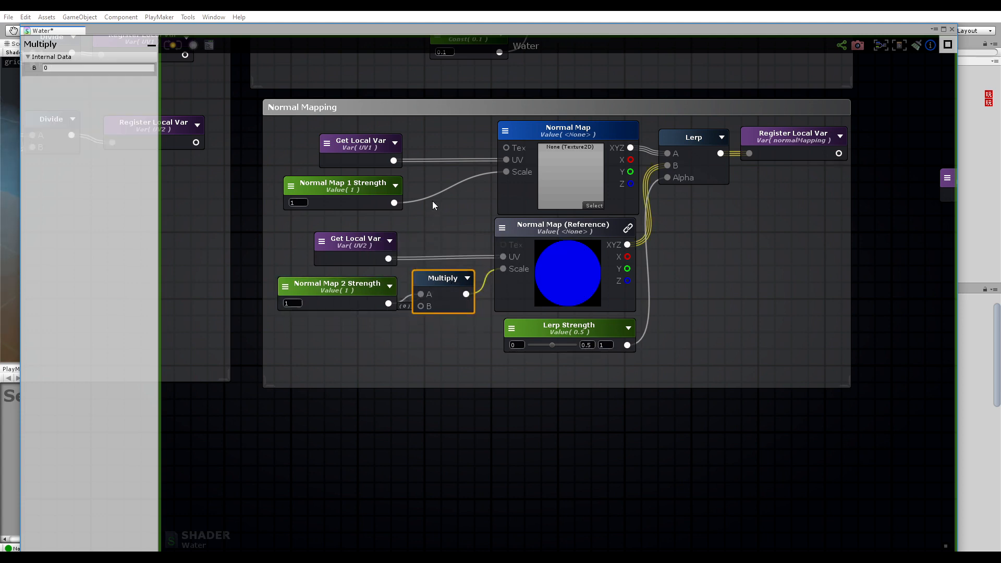
# Insert a second Multiply node between Normal Map 1 Strength and the Normal Map's Scale input.
pyautogui.press('m')
pyautogui.click(440, 187)
pyautogui.moveTo(457, 195); pyautogui.dragTo(436, 182)
pyautogui.moveTo(394, 204); pyautogui.dragTo(427, 199)
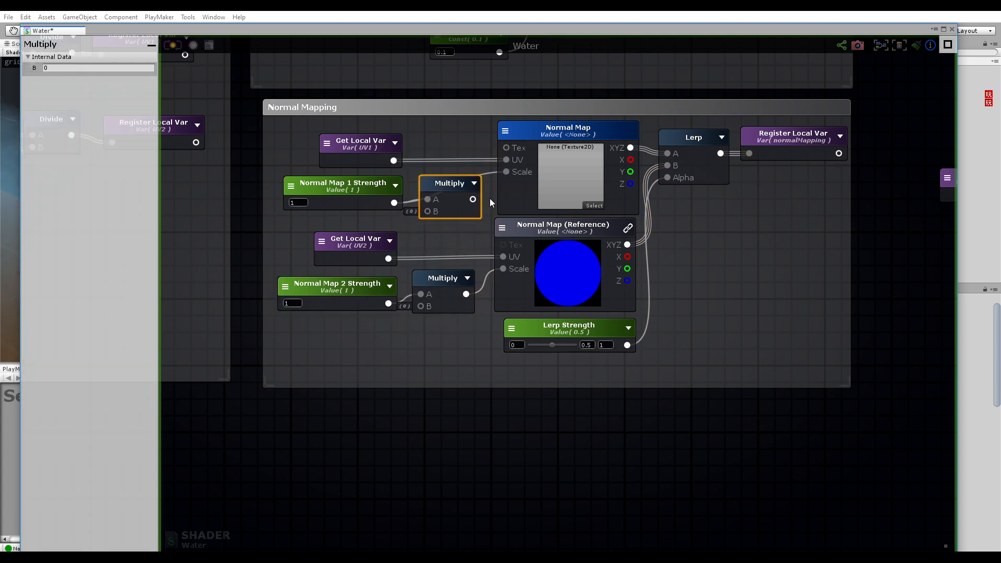
# Add a Get Local Var referencing depthFade and connect it to the B inputs of both normal strength Multiply nodes.
pyautogui.press('g')
pyautogui.click(319, 354)
pyautogui.click(324, 363)
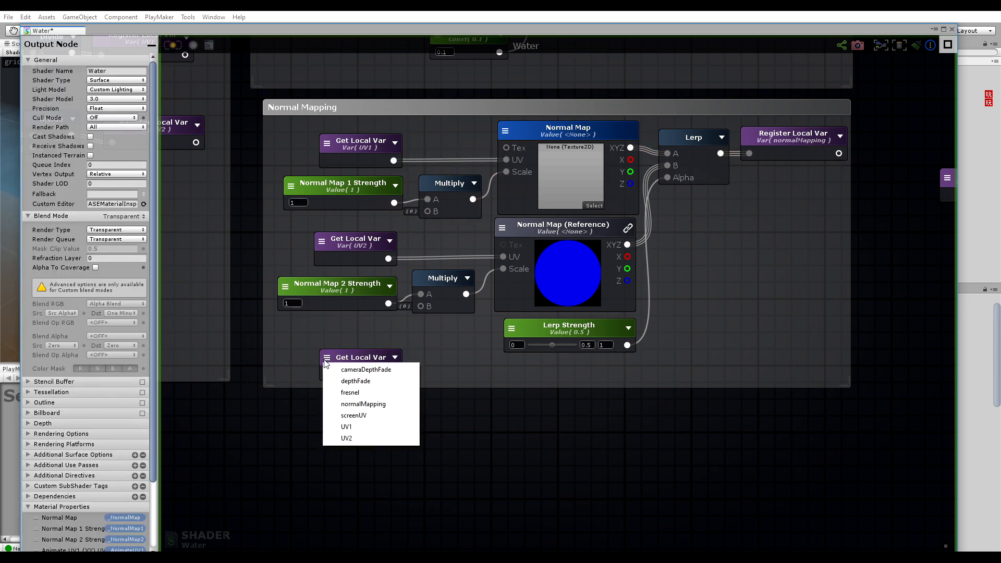
pyautogui.click(353, 381)
pyautogui.moveTo(362, 364); pyautogui.dragTo(421, 306)
pyautogui.moveTo(384, 343); pyautogui.dragTo(427, 211)
pyautogui.moveTo(362, 338); pyautogui.dragTo(365, 339)
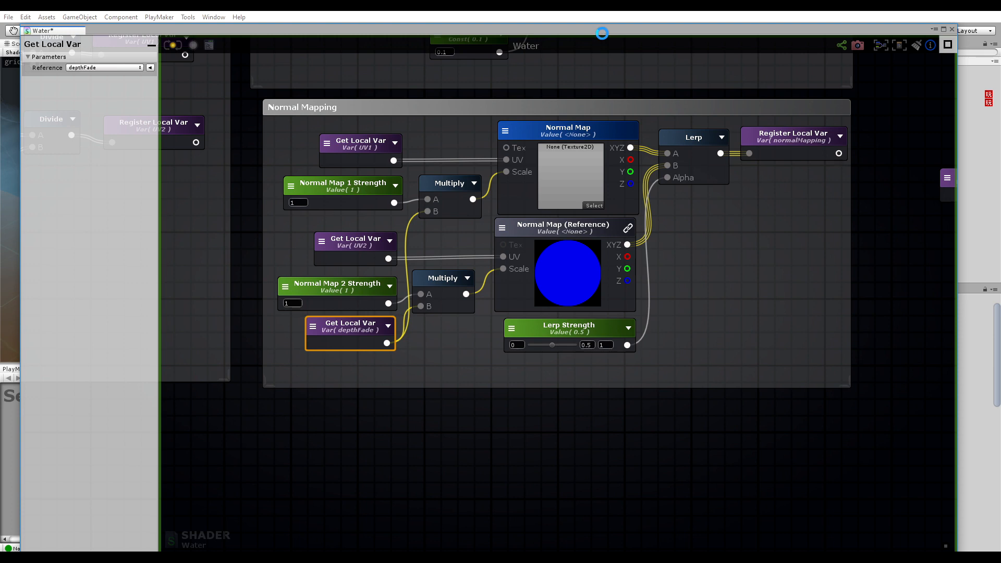
# Examine the pool water with the depth-faded normal strength from several angles, and close the Water graph.
pyautogui.moveTo(602, 33); pyautogui.dragTo(424, 424)
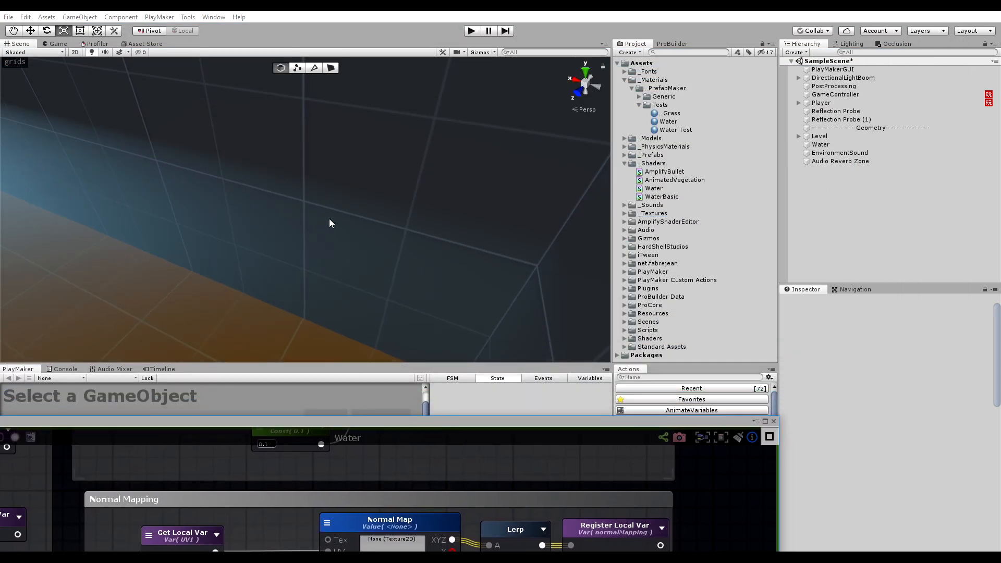
pyautogui.moveTo(289, 222); pyautogui.dragTo(293, 173, button='right')
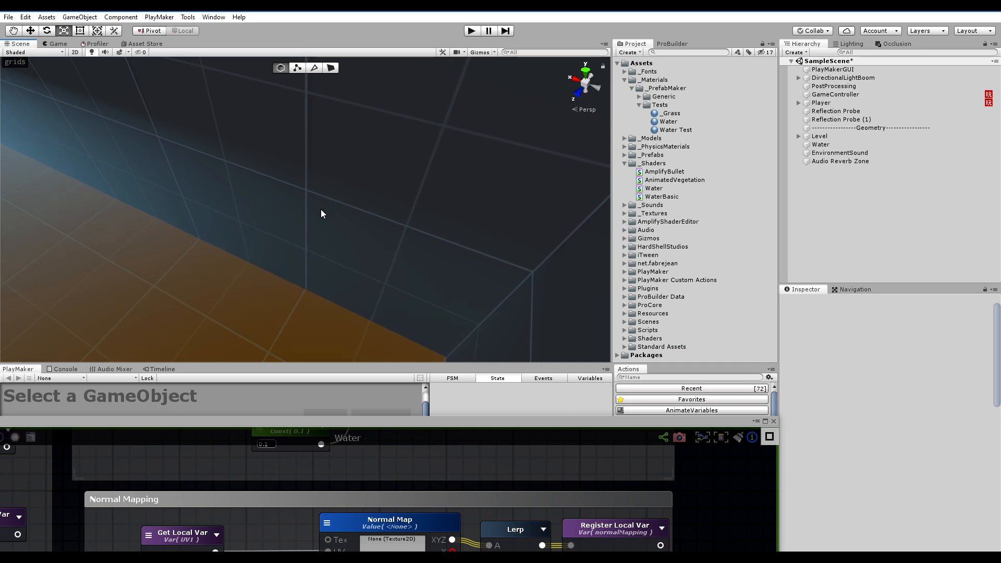
pyautogui.moveTo(140, 208); pyautogui.dragTo(451, 195, button='right')
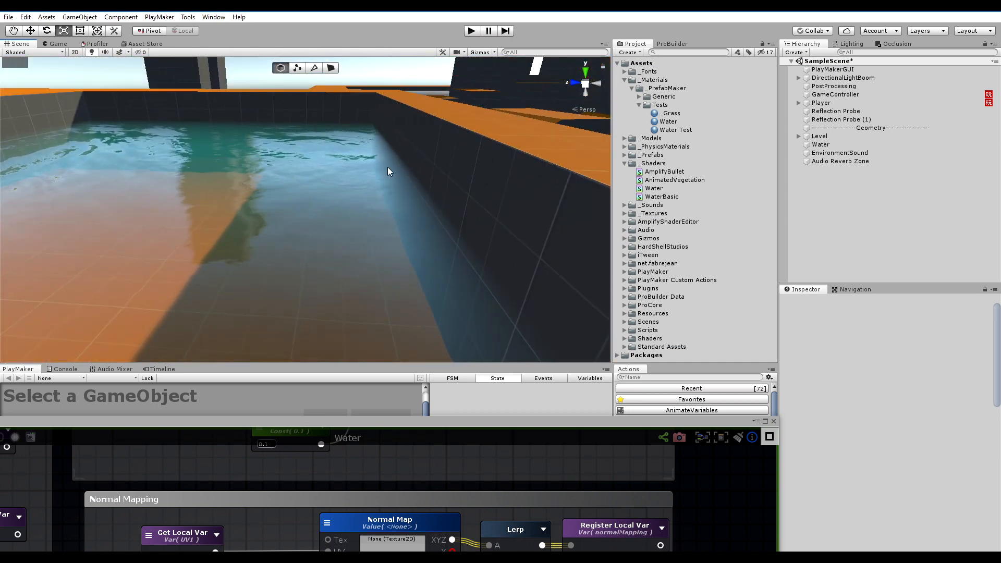
pyautogui.moveTo(388, 168); pyautogui.dragTo(344, 280, button='right')
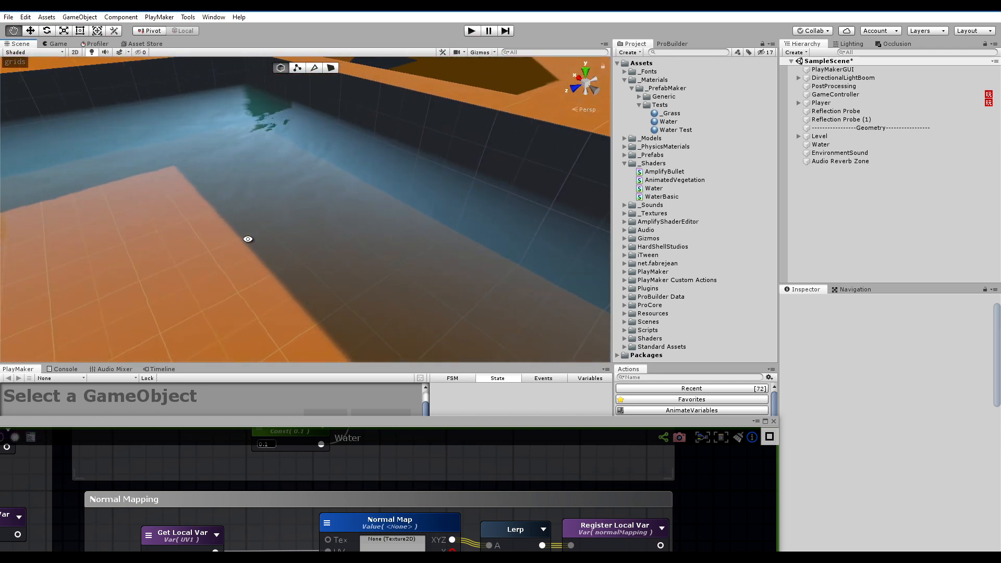
pyautogui.moveTo(247, 238); pyautogui.dragTo(348, 178, button='right')
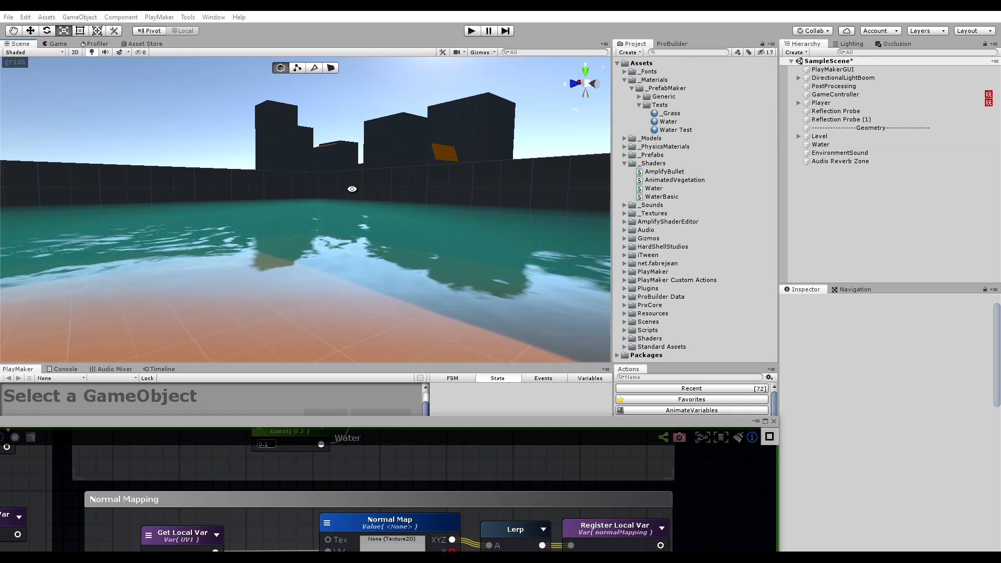
pyautogui.keyDown('alt'); pyautogui.moveTo(361, 224); pyautogui.dragTo(300, 286); pyautogui.keyUp('alt')
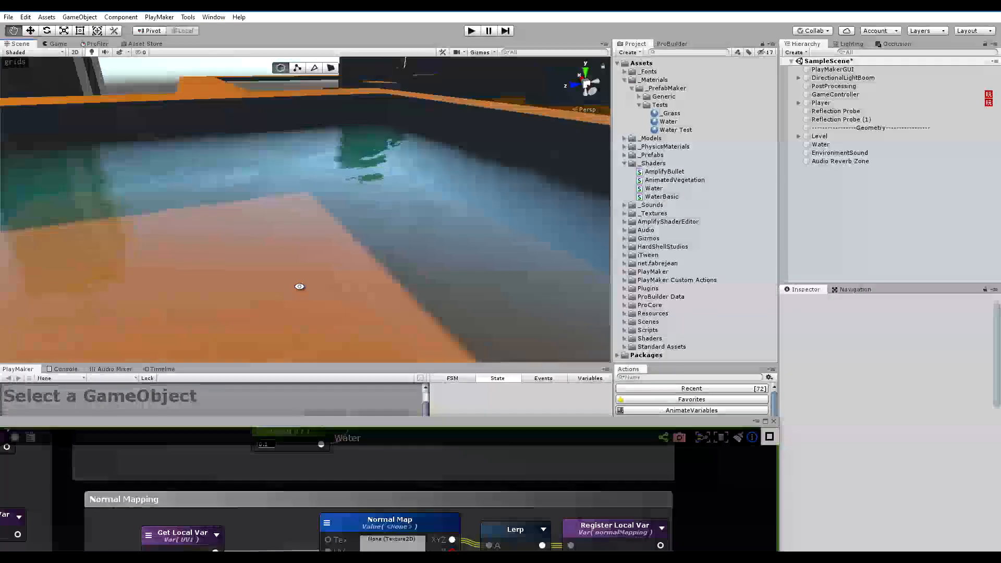
pyautogui.moveTo(458, 430); pyautogui.dragTo(582, 81)
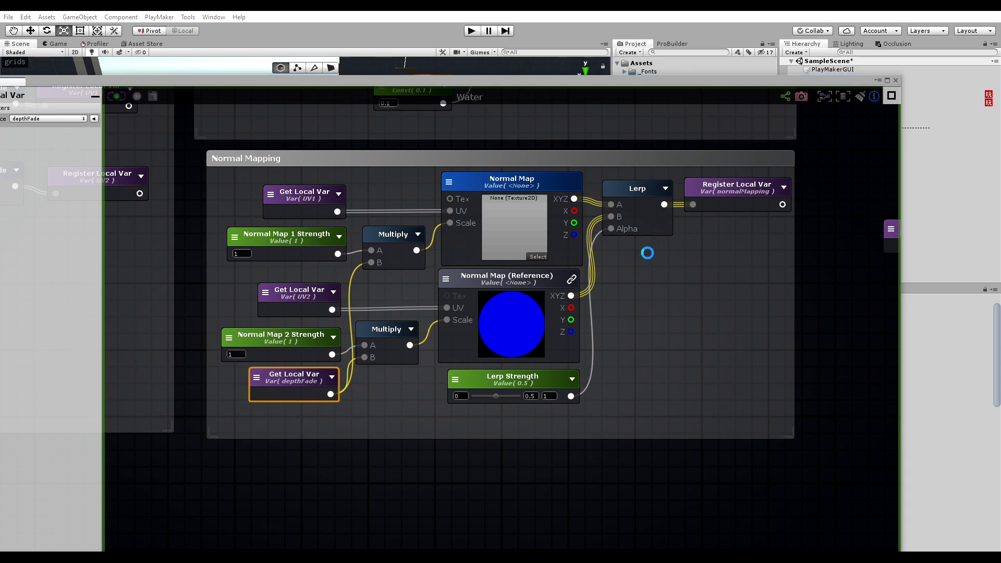
pyautogui.click(896, 80)
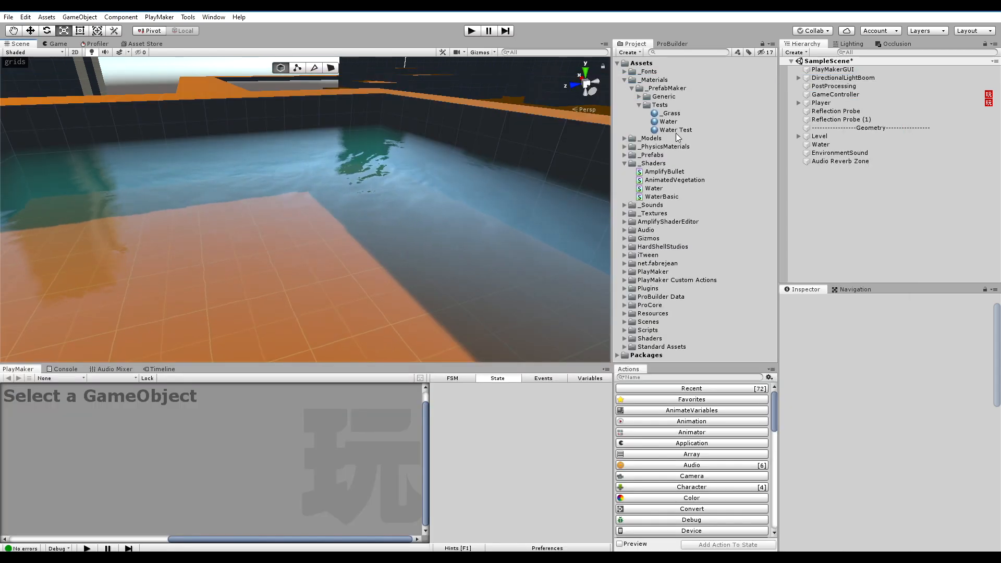
# Compare the Water and Water Test materials by applying them in turn to the pool surface.
pyautogui.moveTo(665, 123); pyautogui.dragTo(360, 242)
pyautogui.moveTo(396, 254); pyautogui.dragTo(375, 243, button='middle')
pyautogui.moveTo(375, 247); pyautogui.dragTo(354, 220, button='right')
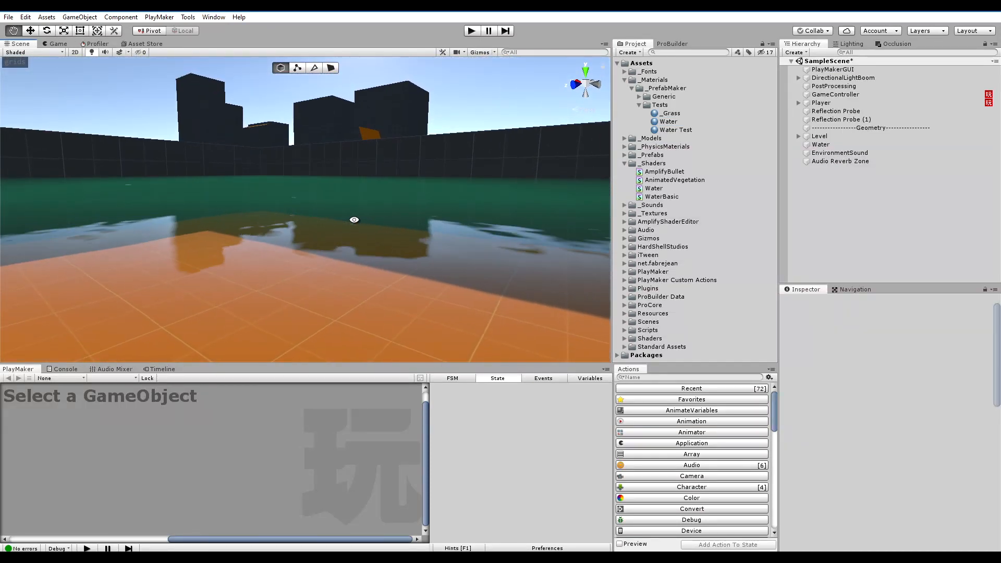
pyautogui.moveTo(666, 132); pyautogui.dragTo(358, 308)
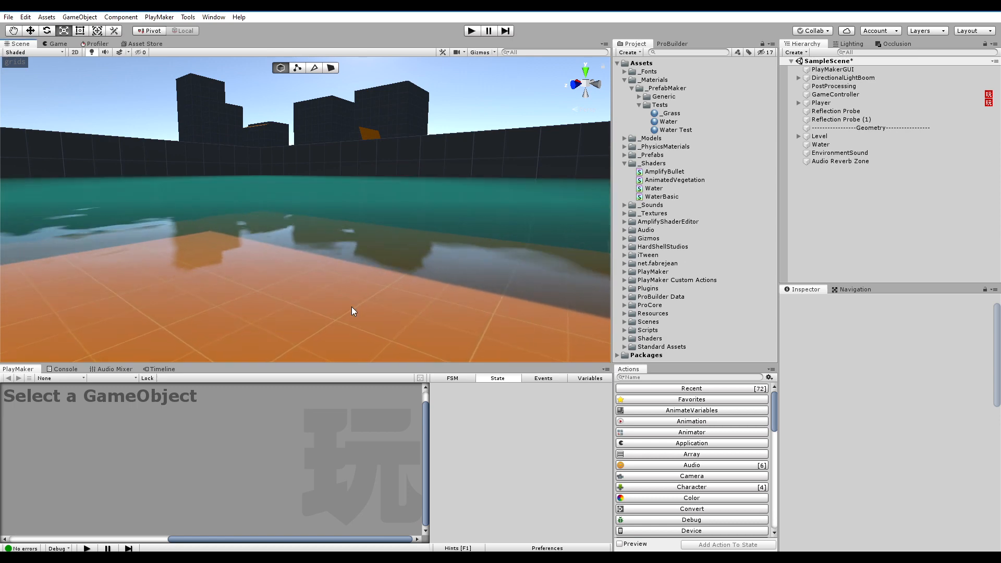
pyautogui.moveTo(351, 311); pyautogui.dragTo(311, 342, button='right')
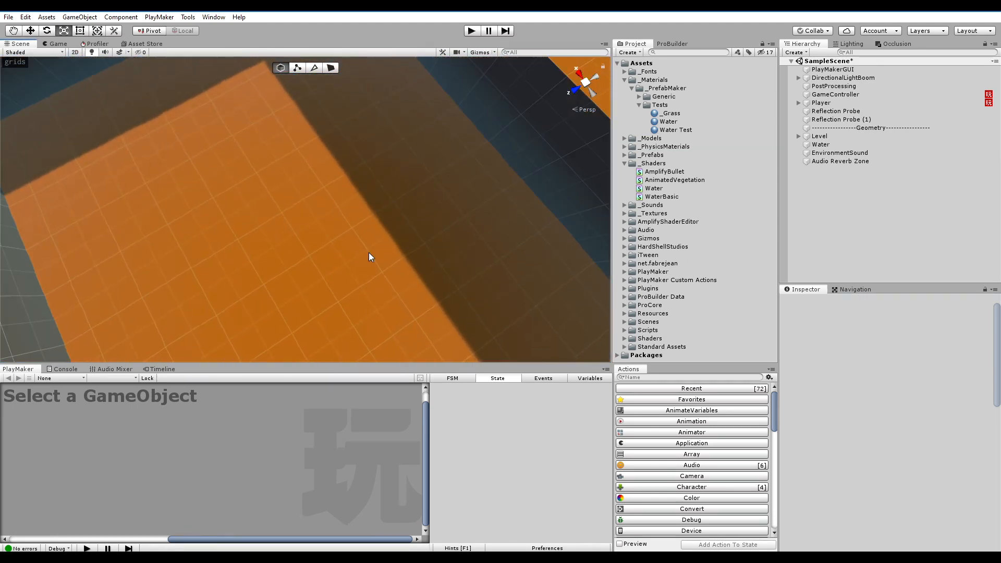
pyautogui.moveTo(676, 126); pyautogui.dragTo(320, 231)
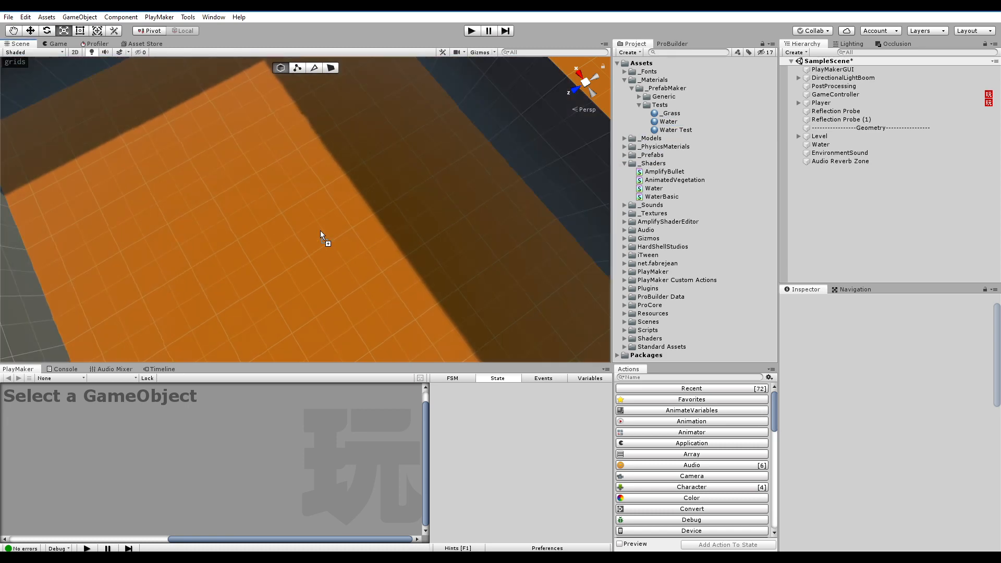
# Review the Water Test material's properties and its complete shader graph, and close the graph.
pyautogui.click(671, 130)
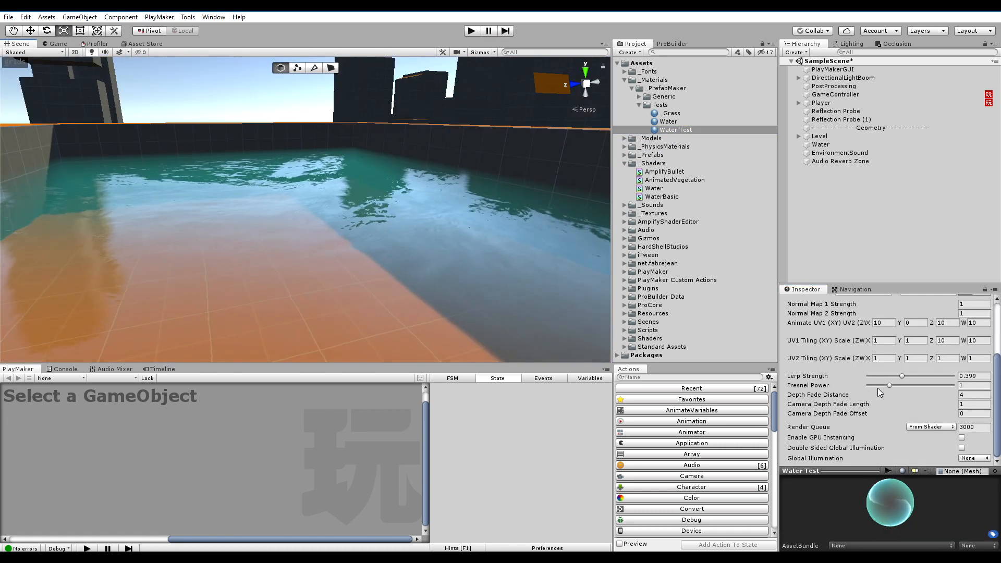
pyautogui.scroll(3, 860, 376)
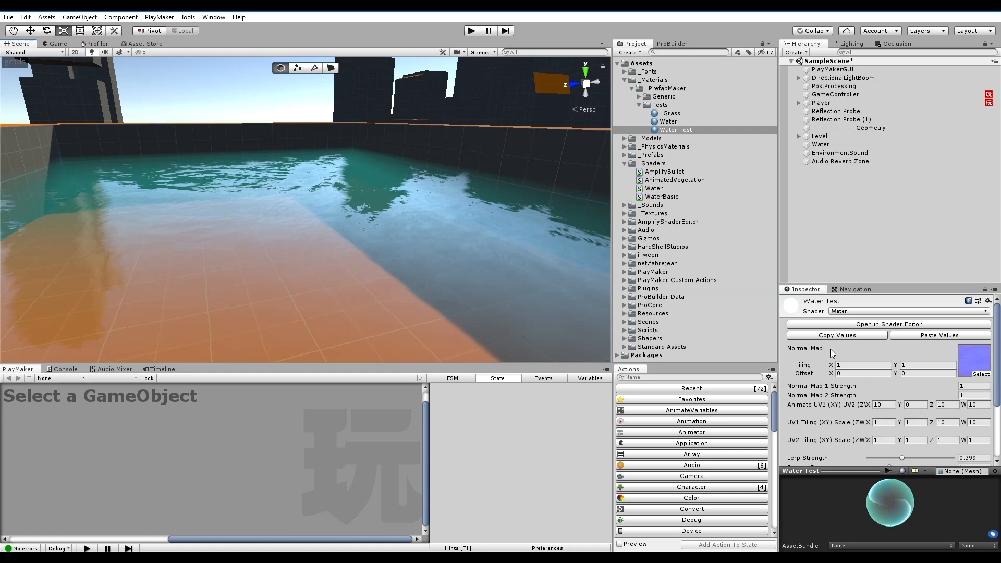
pyautogui.click(868, 324)
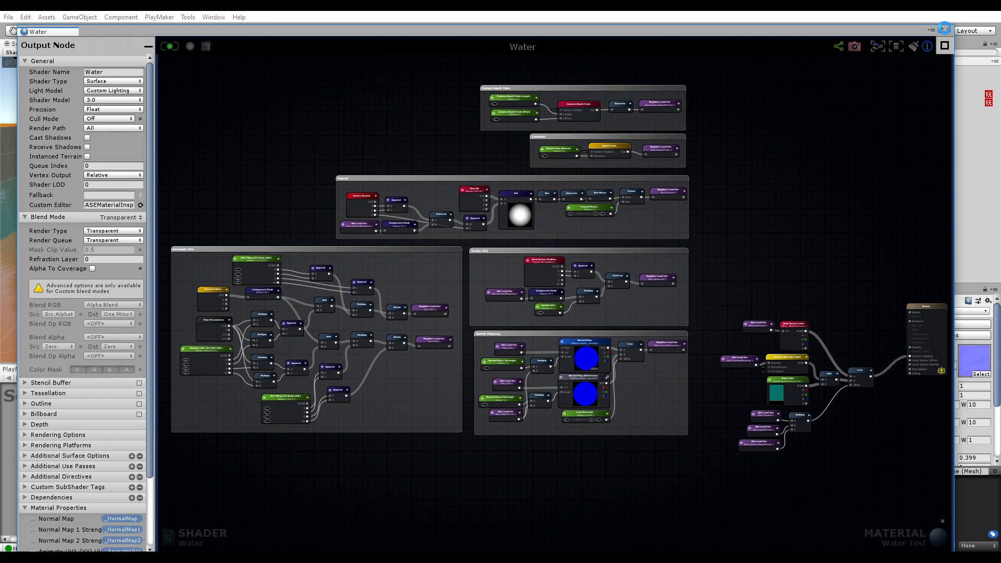
pyautogui.click(949, 31)
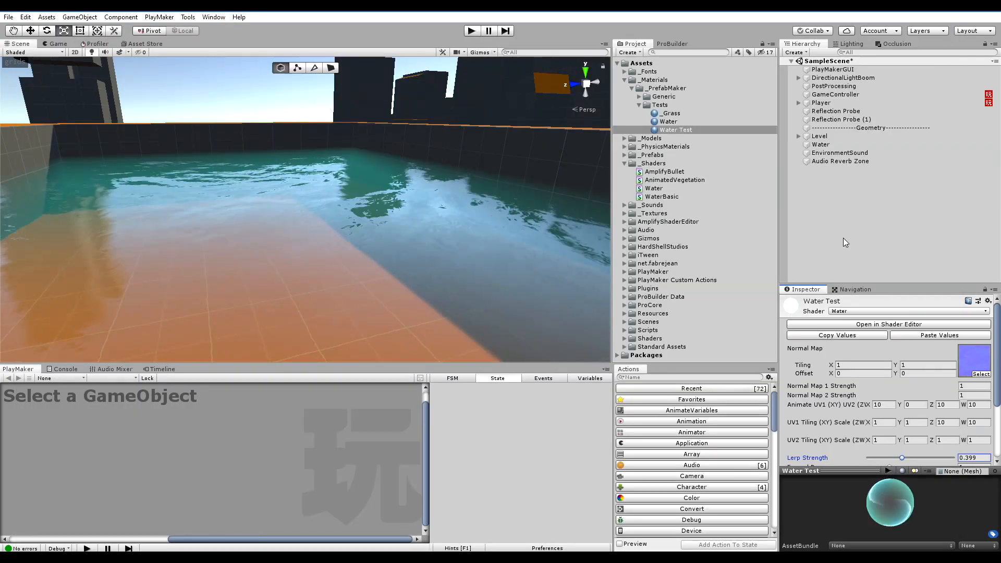